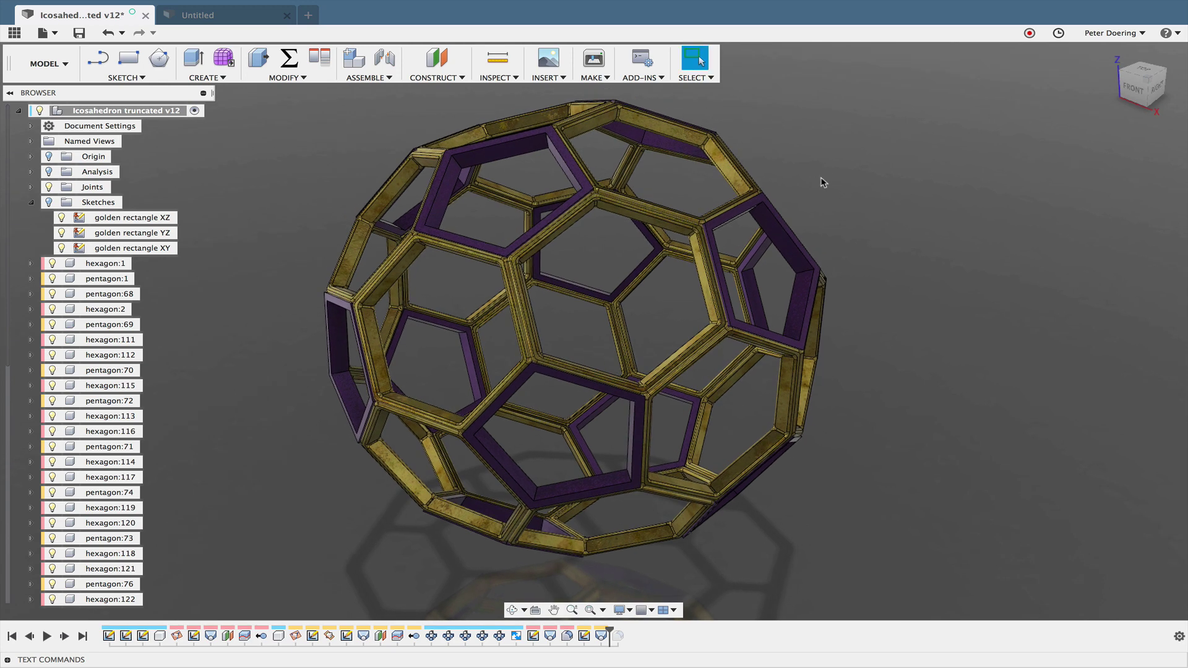
Step: Review the edge_length, wall_thickness and Golden_ratio user parameters of the finished truncated icosahedron design
left_click(289, 59)
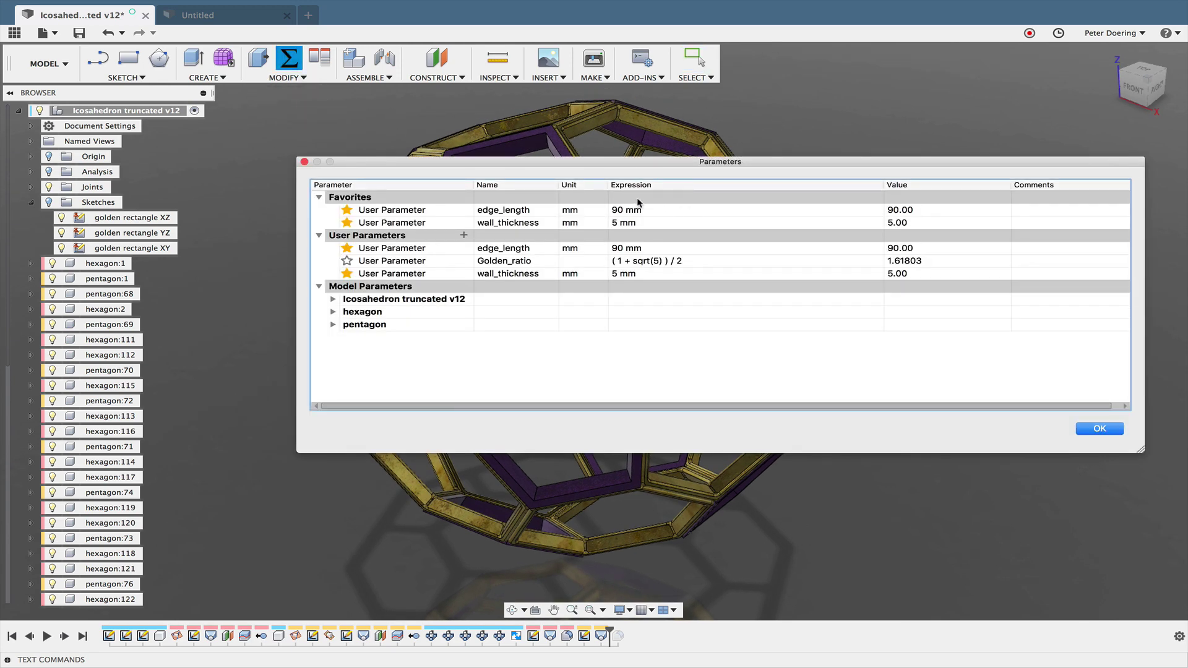
left_click(1099, 428)
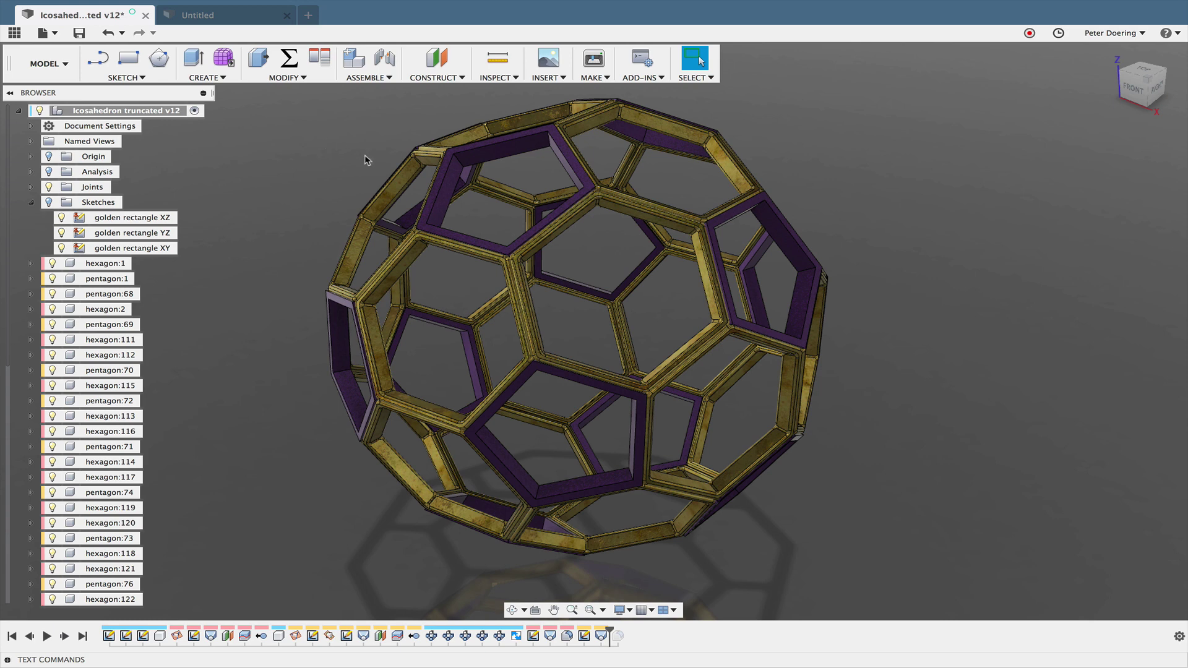
left_click(289, 58)
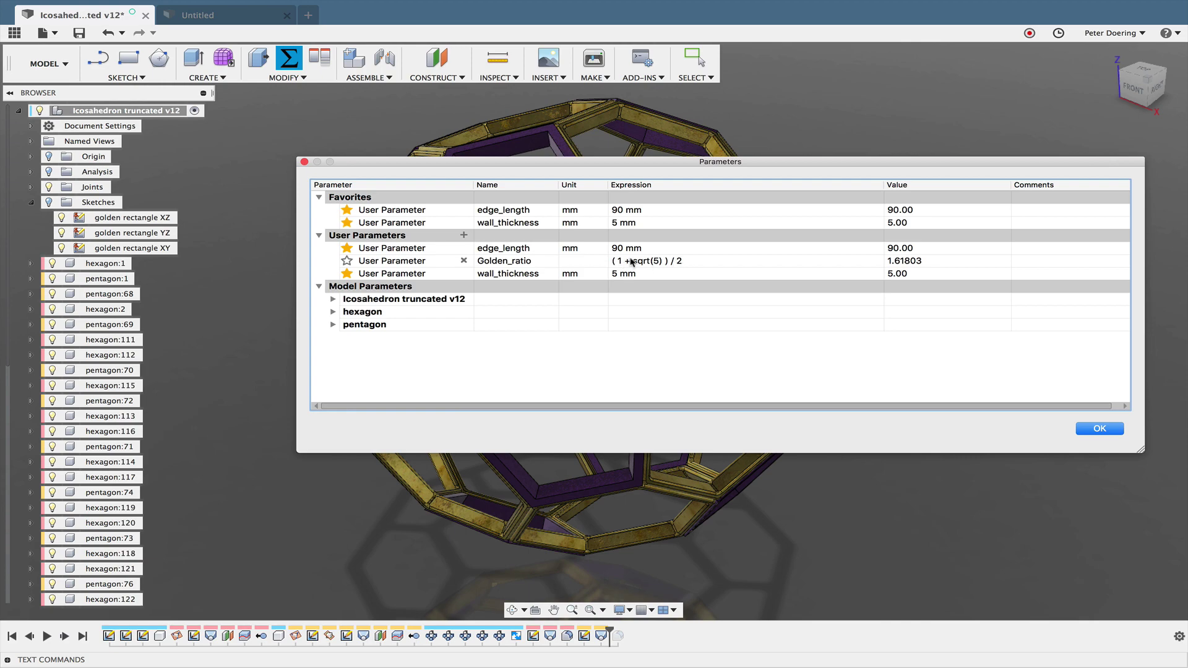
left_click(1099, 429)
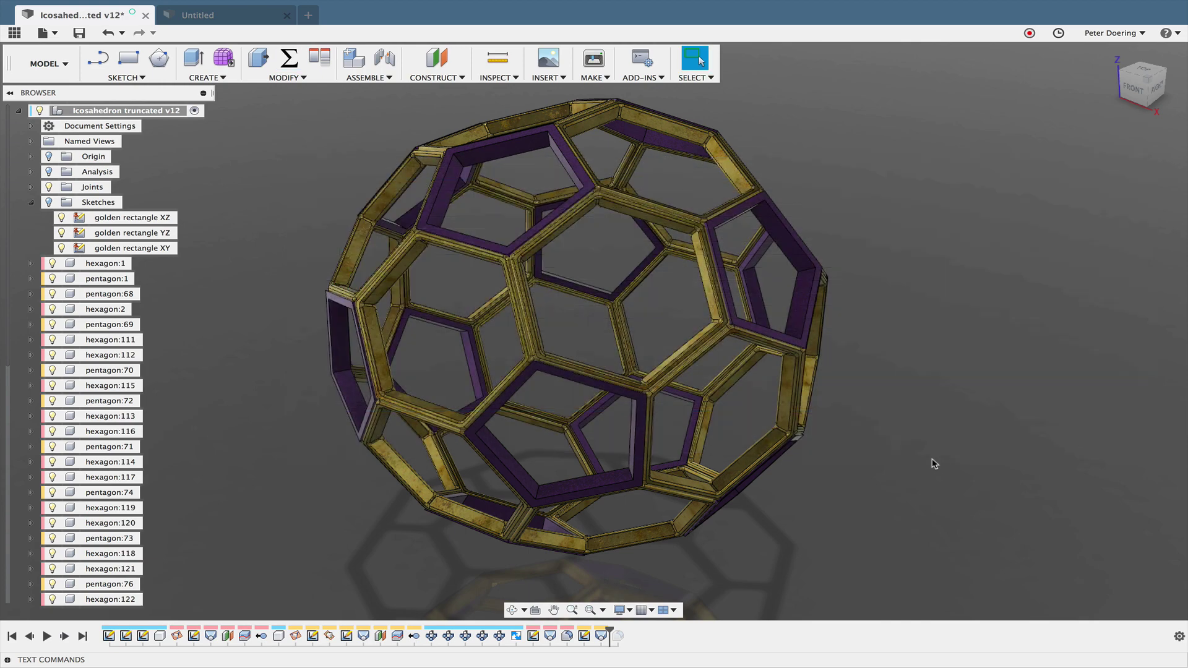
Step: Examine the truncated icosahedron from several angles, singling out one pentagon frame and one hexagon frame
middle_click_drag(932, 457, 961, 457, "shift")
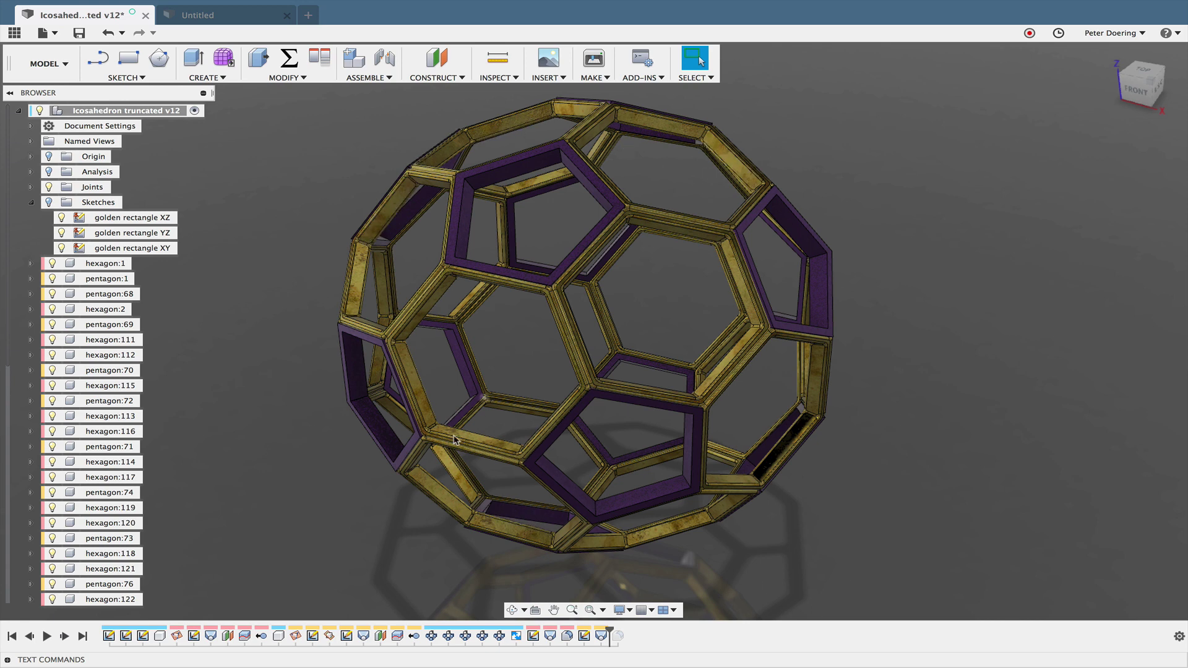
middle_click_drag(871, 414, 844, 413, "shift")
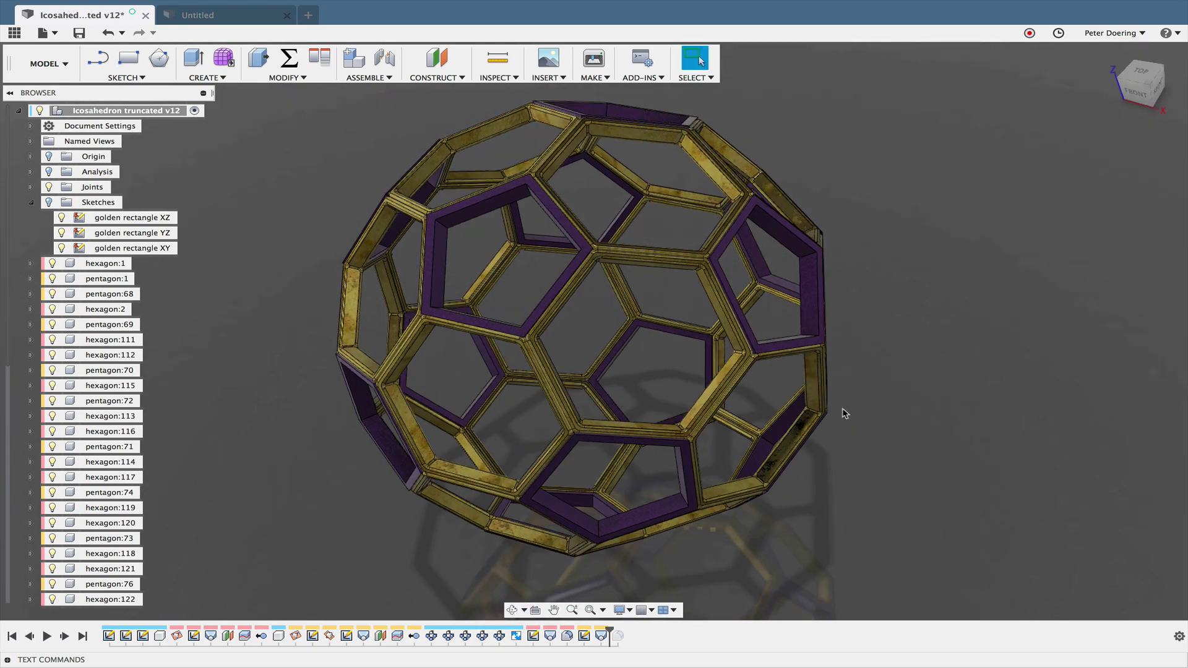
left_click(447, 281)
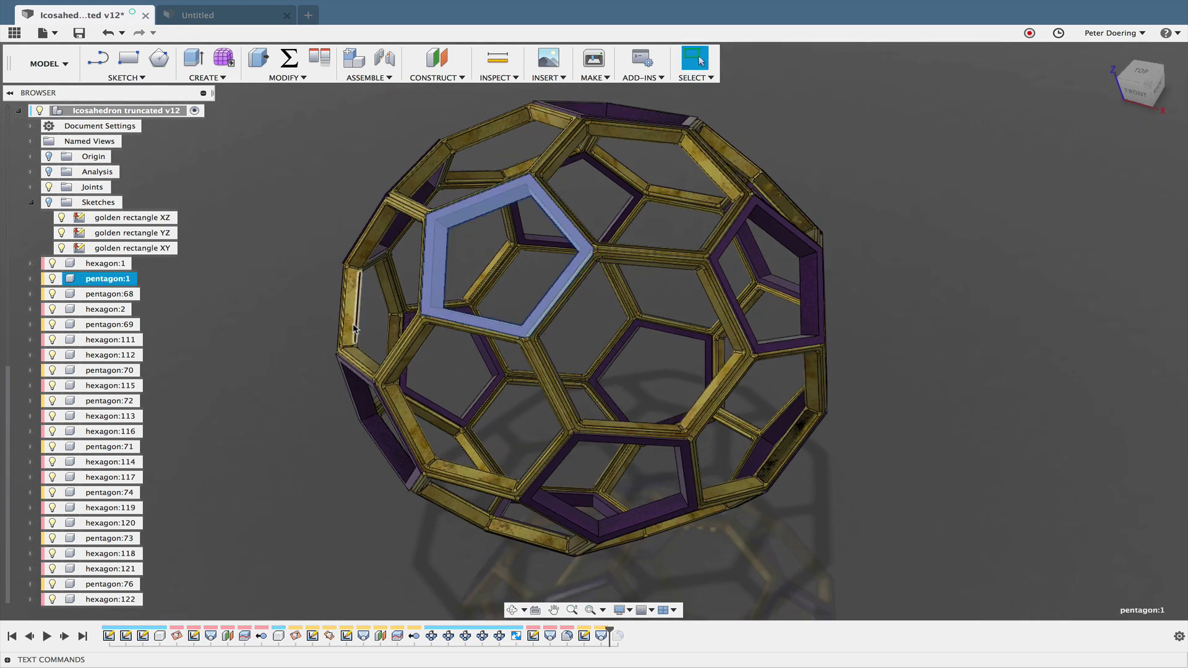
left_click(350, 330)
left_click(312, 412)
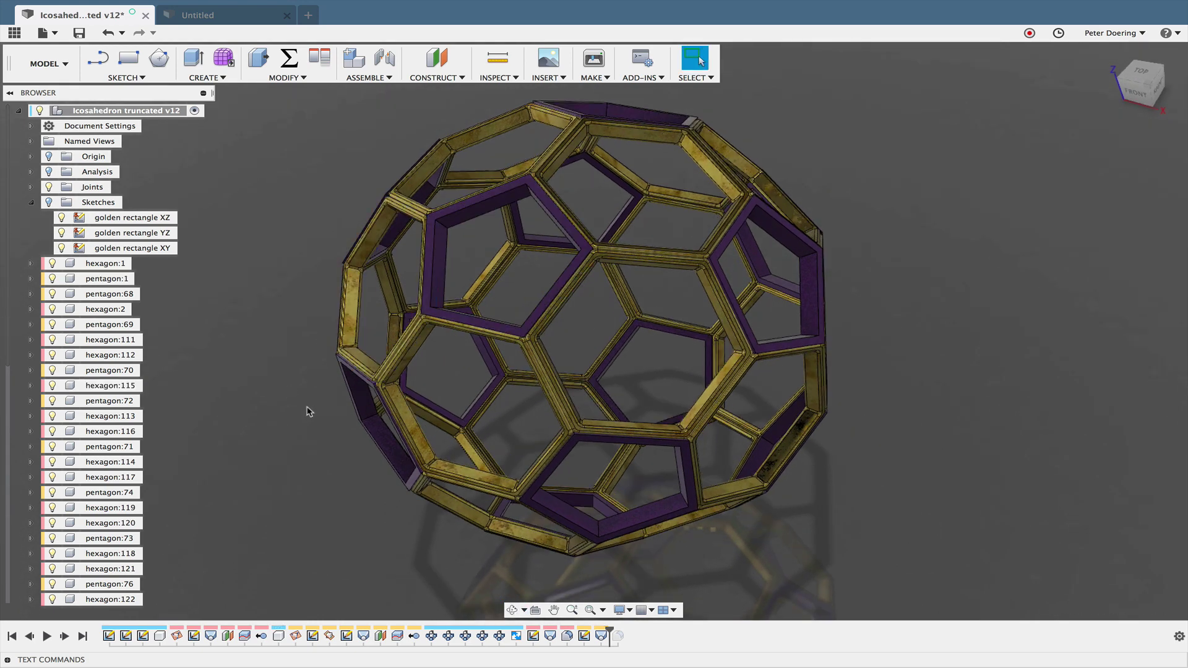
middle_click_drag(310, 408, 364, 403)
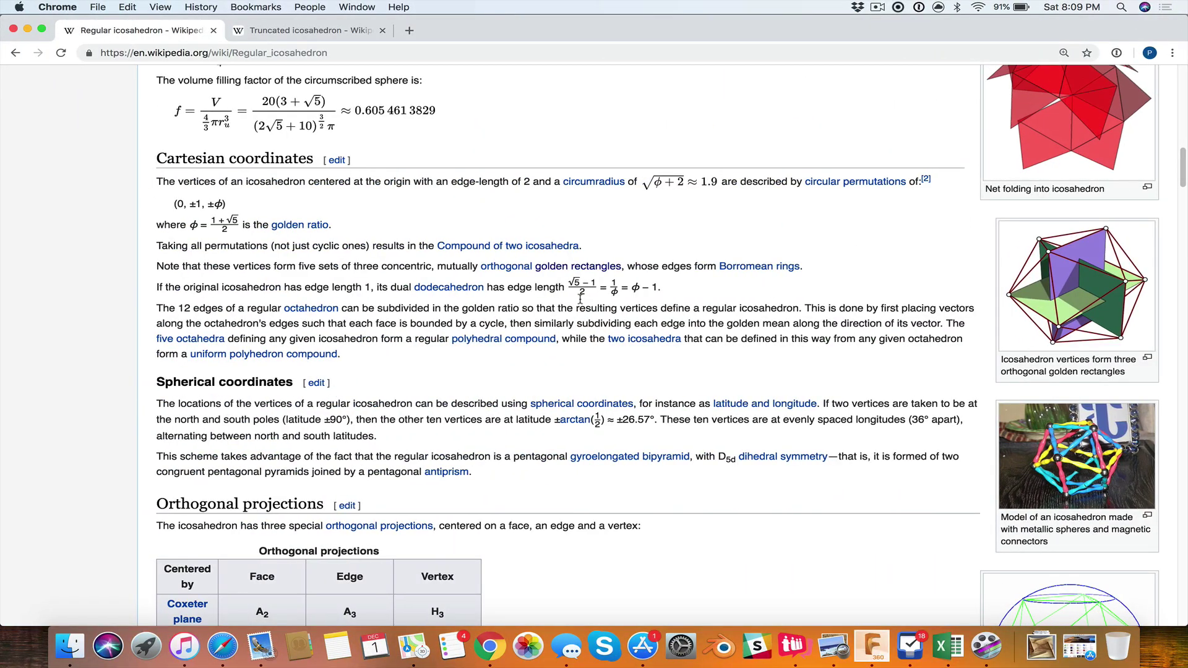
Step: In Chrome, read the Wikipedia articles on the regular and the truncated icosahedron, and return to the model in Fusion 360
scroll(580, 285, "up", 12)
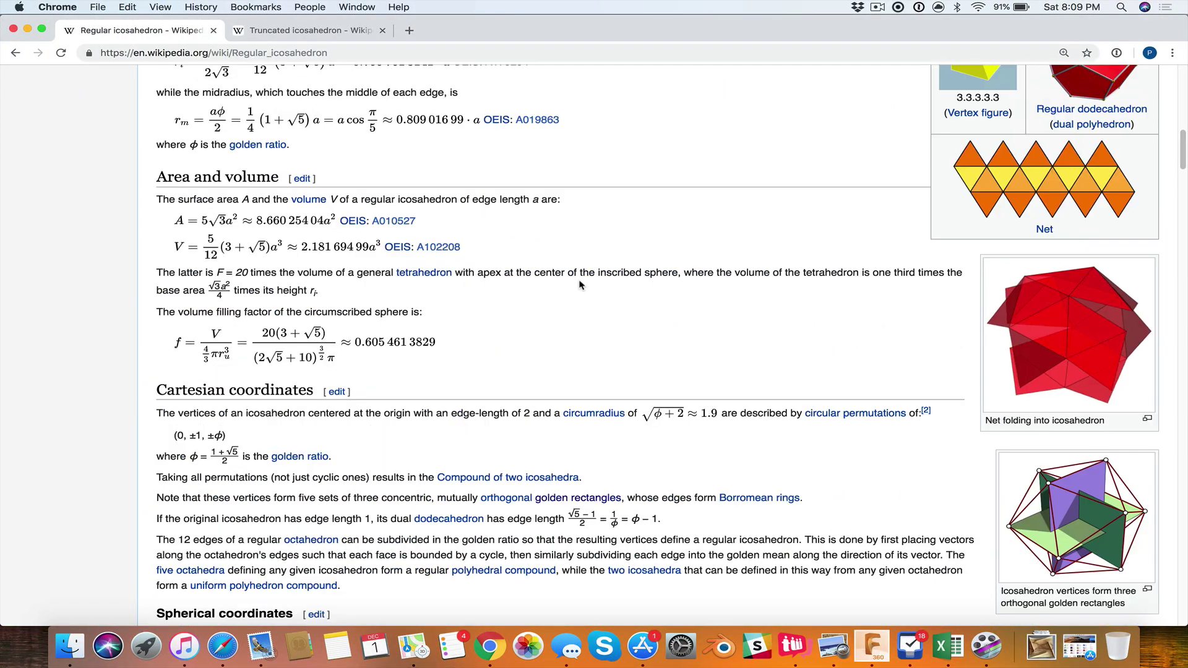
scroll(580, 286, "up", 6)
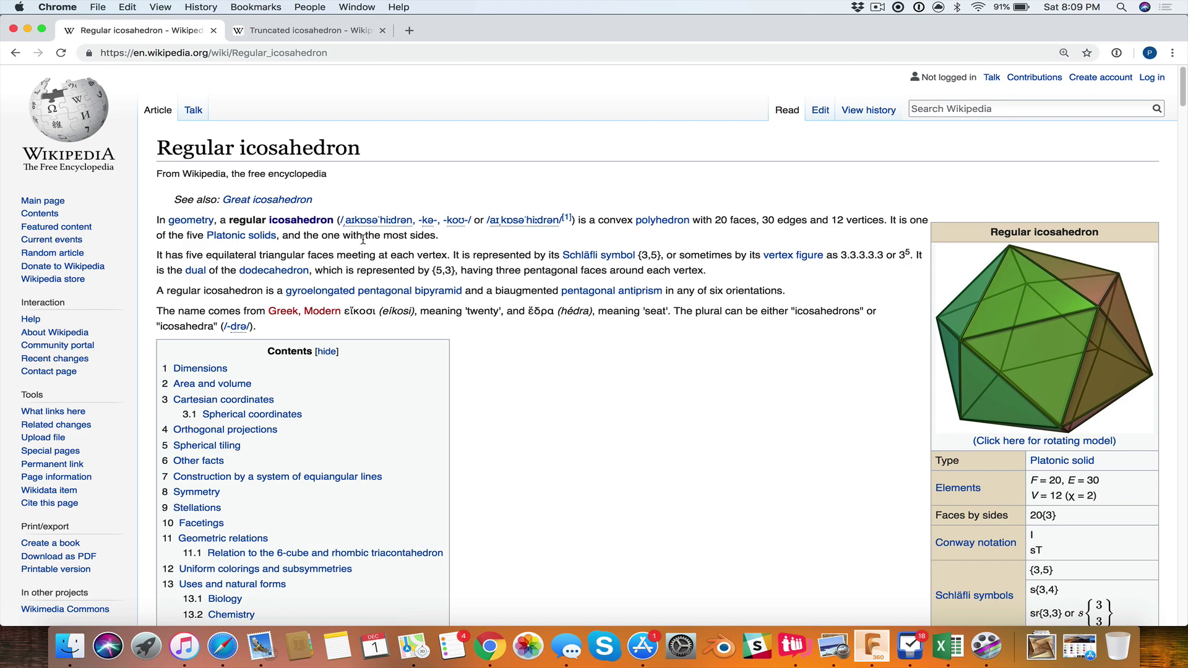
scroll(592, 275, "down", 20)
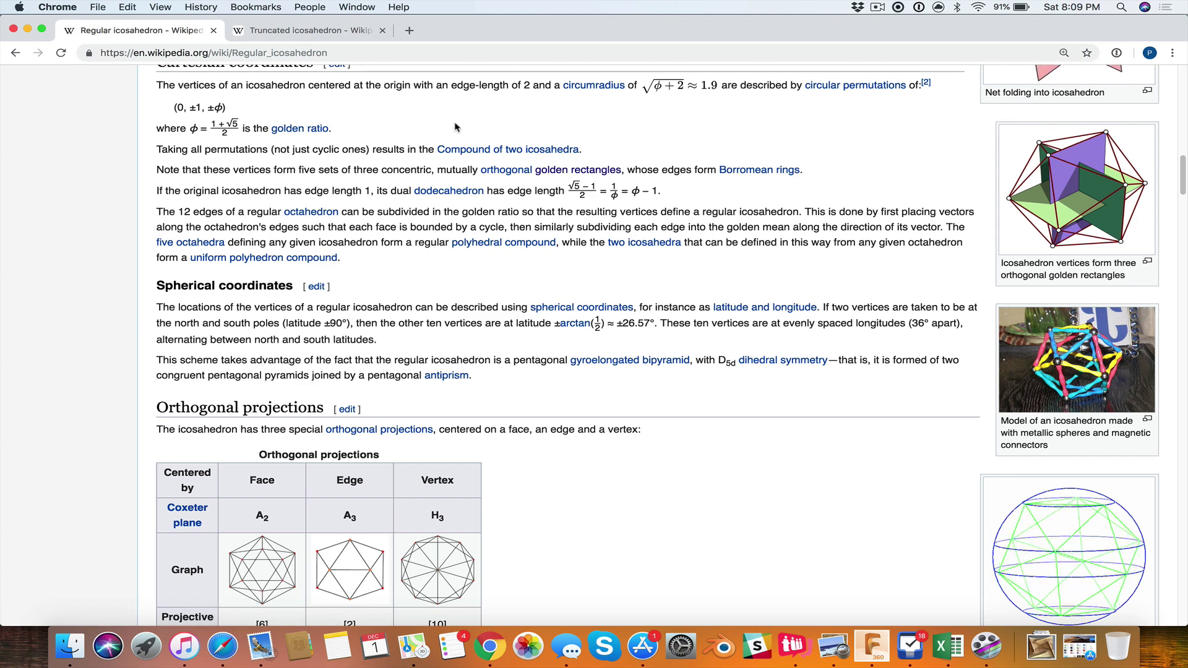
key("ctrl+Tab")
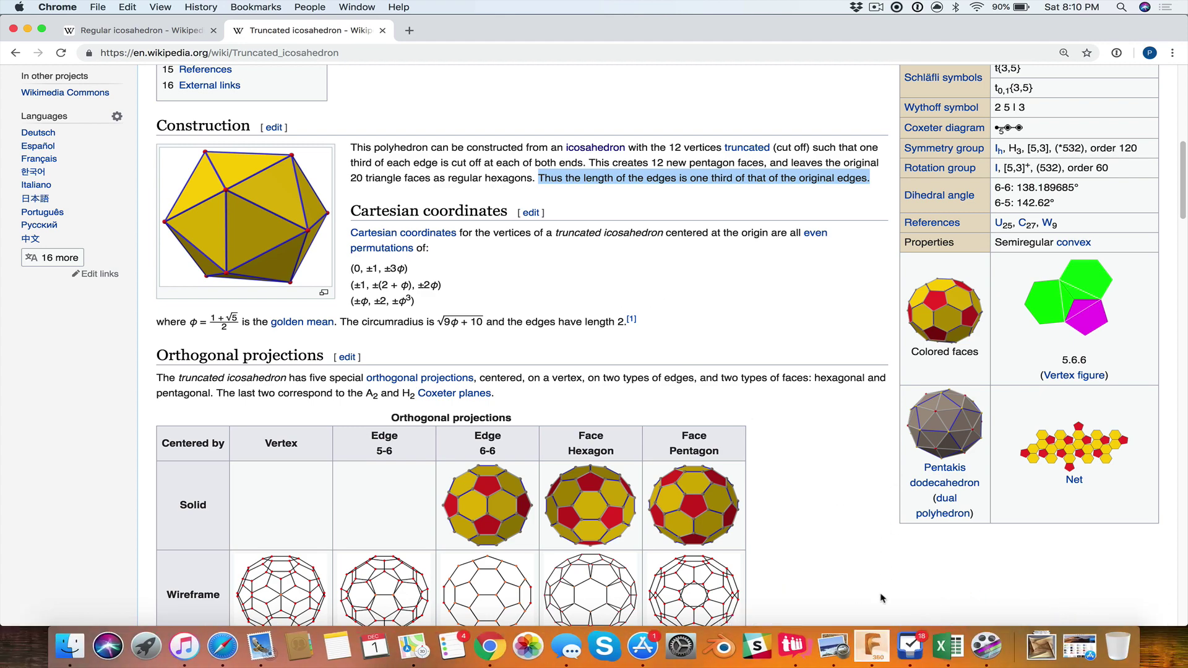
left_click(883, 645)
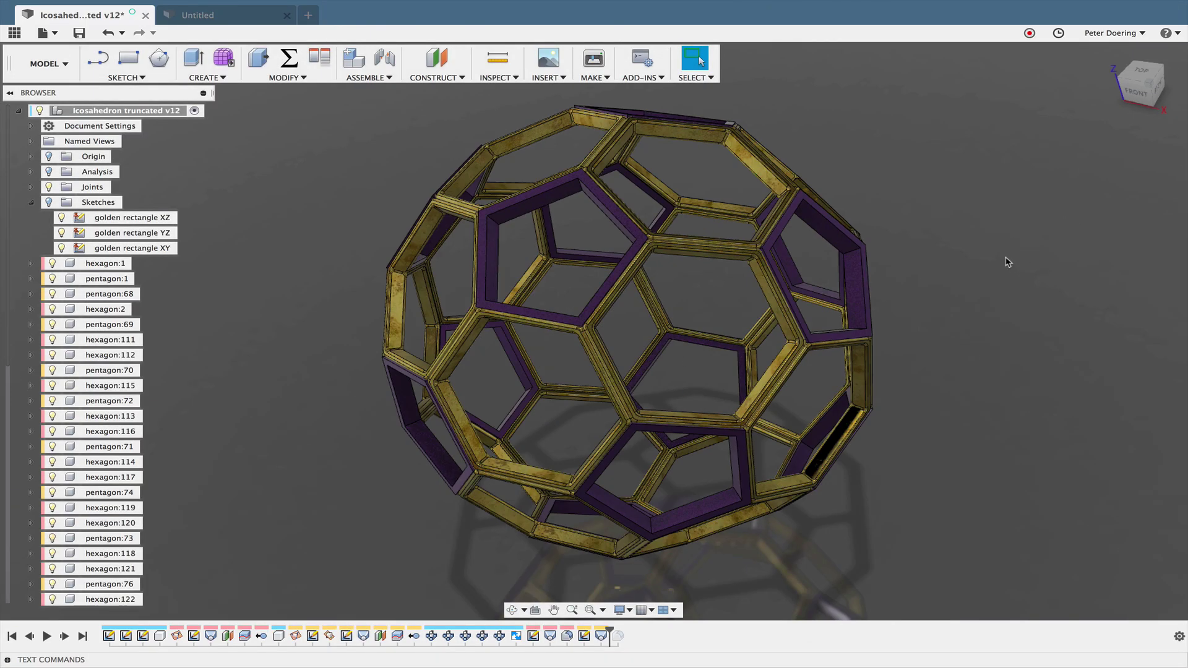
middle_click_drag(986, 294, 977, 267)
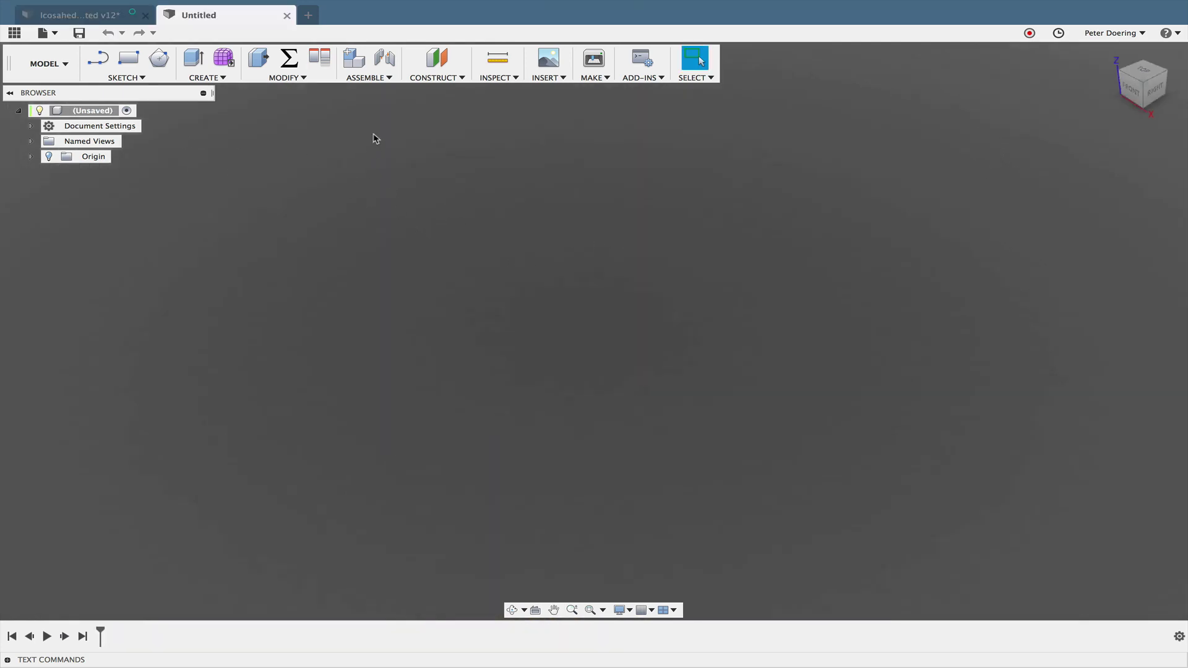
Step: In the untitled design, add a user parameter named endge_length in mm with the expression 90
left_click(288, 58)
left_click(464, 210)
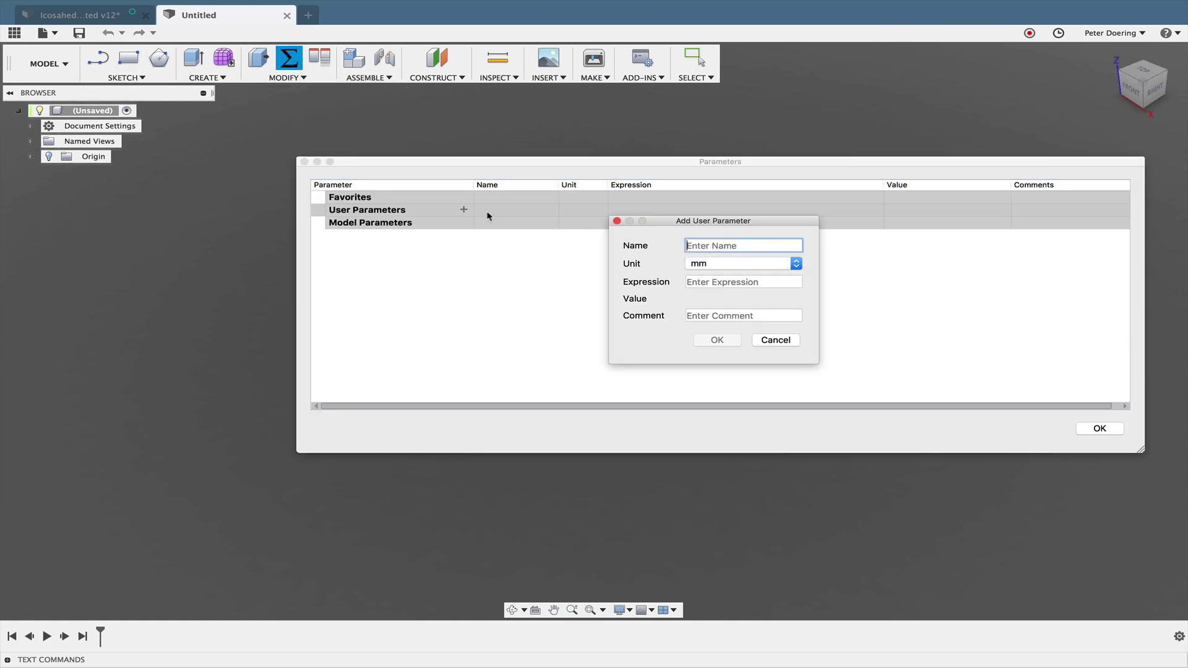
type("endge_length")
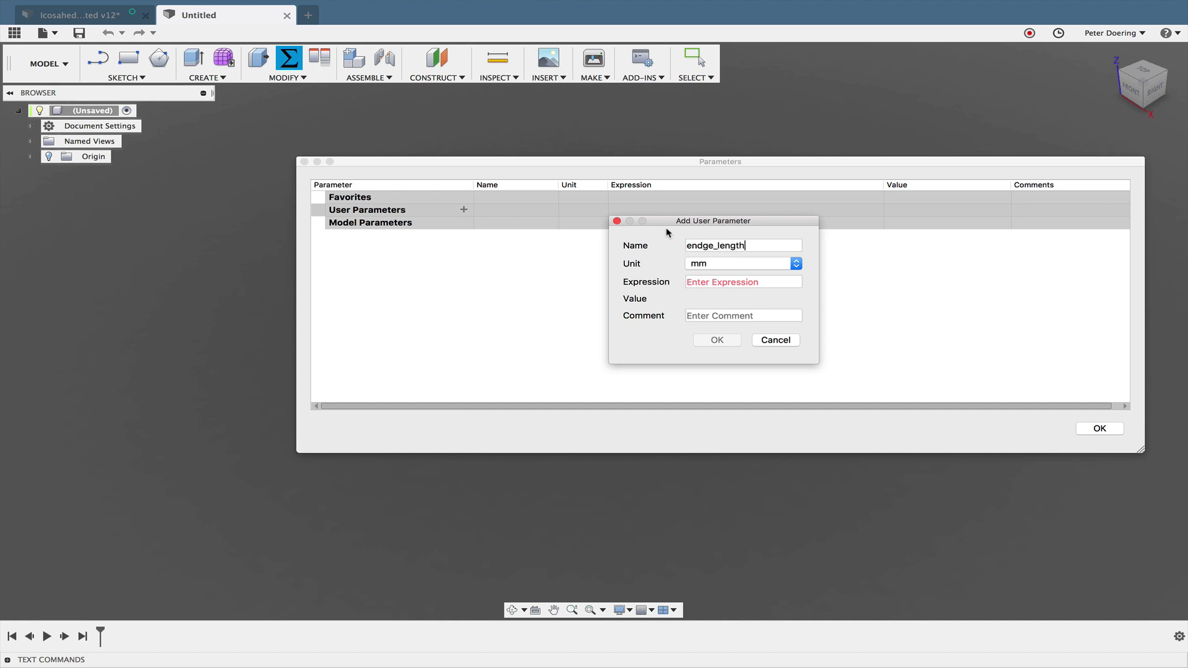
left_click(714, 283)
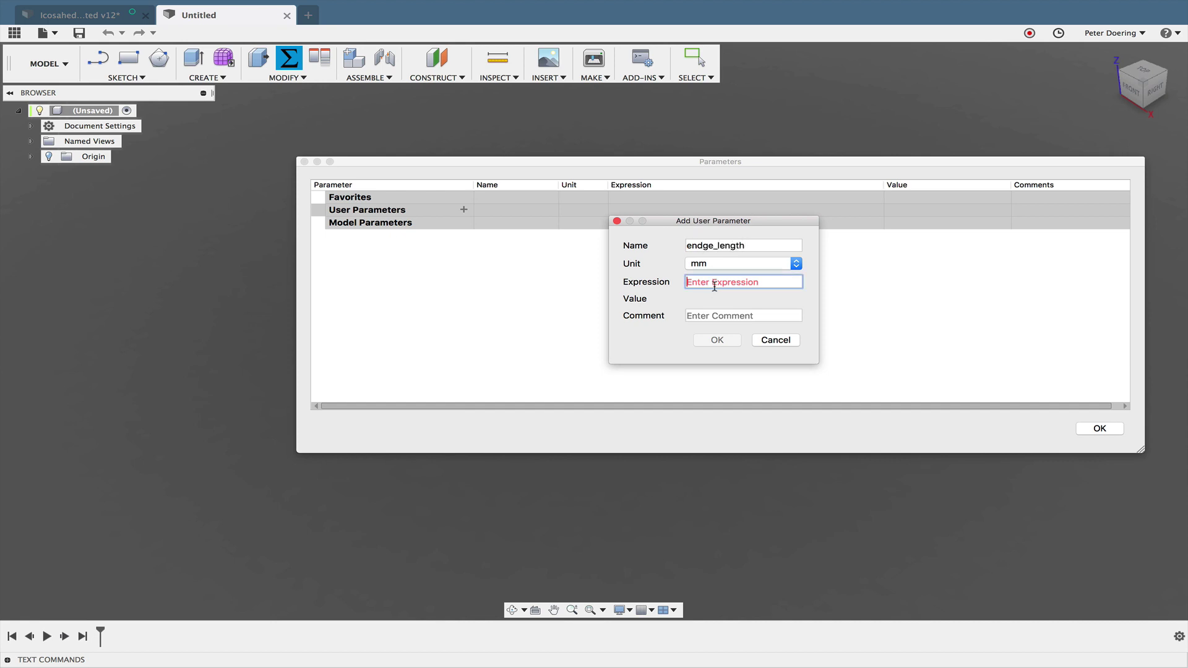
type("90")
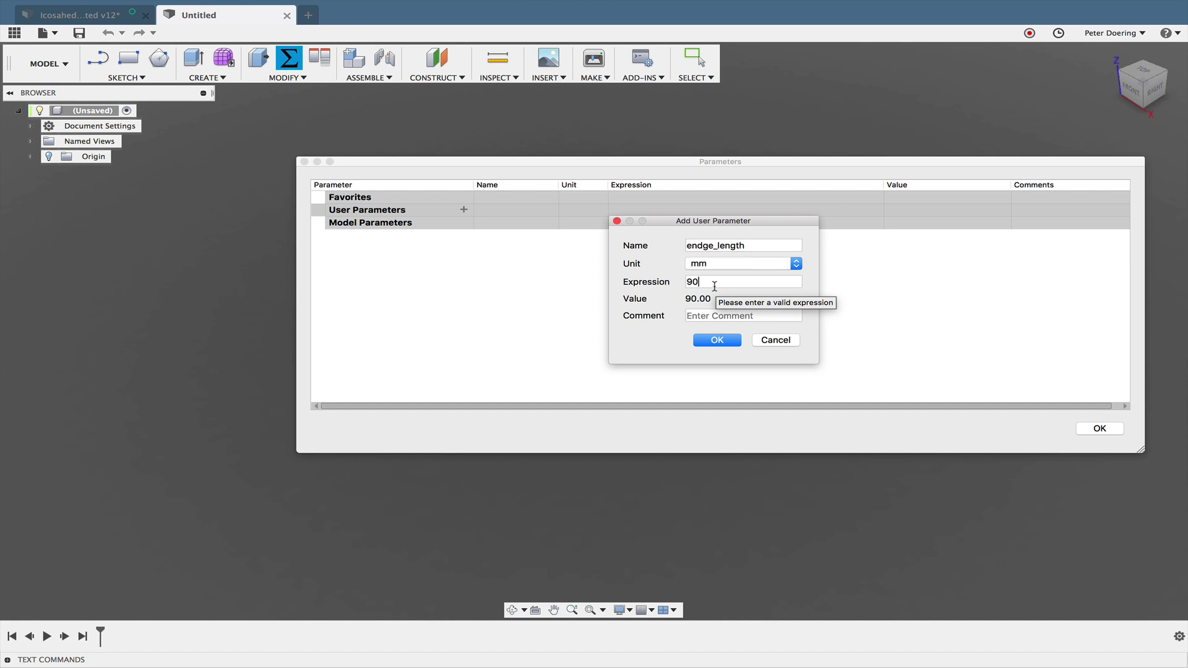
key("Return")
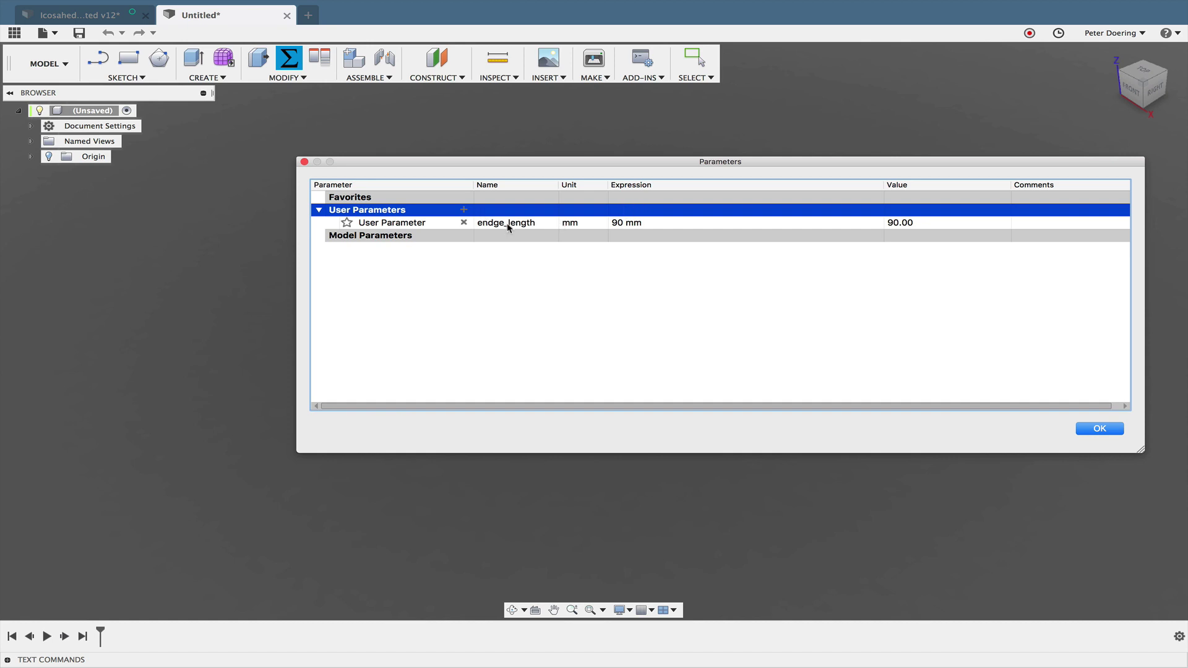
Step: Add a second user parameter named wall_thickness in mm with the expression 5
left_click(463, 211)
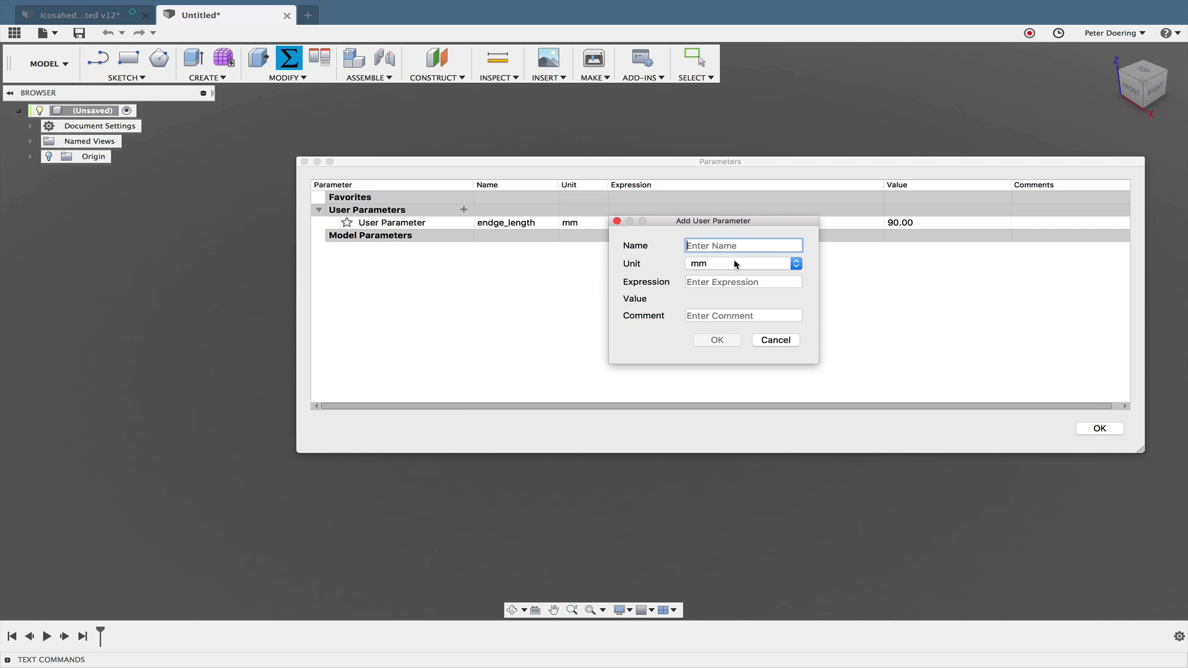
type("wall_thickness")
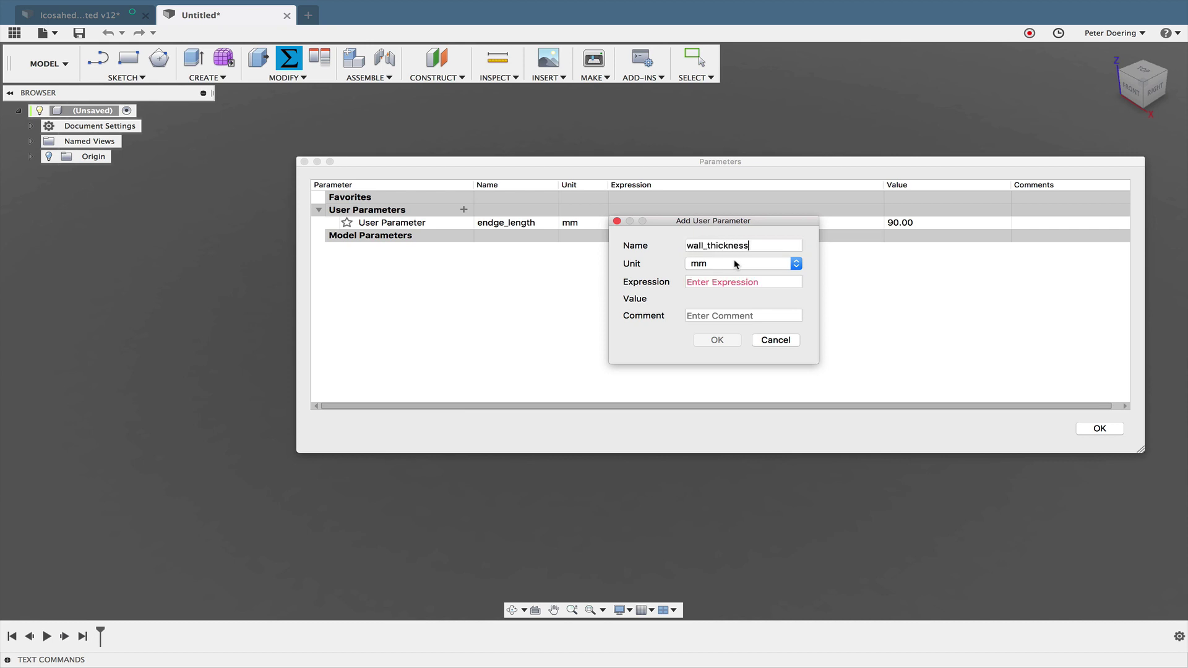
left_click(726, 283)
type("5")
left_click(727, 342)
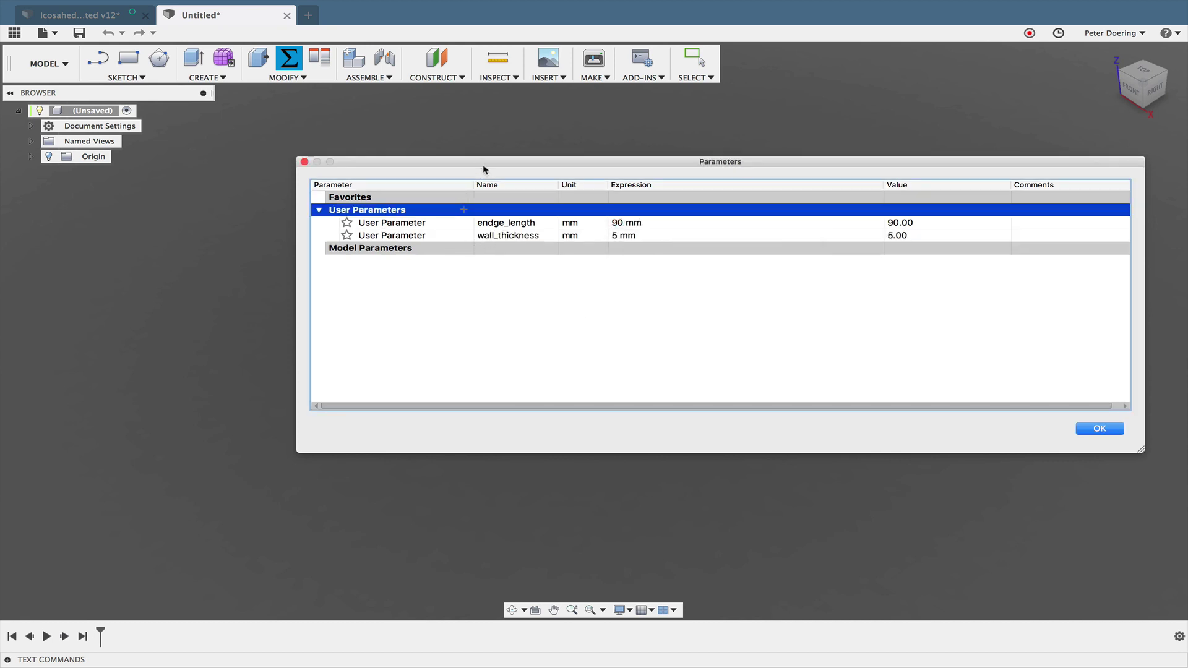
Step: Add a unitless user parameter named golden_ratio with the expression ( 1 + sqrt(5) ) / 2
left_click(463, 210)
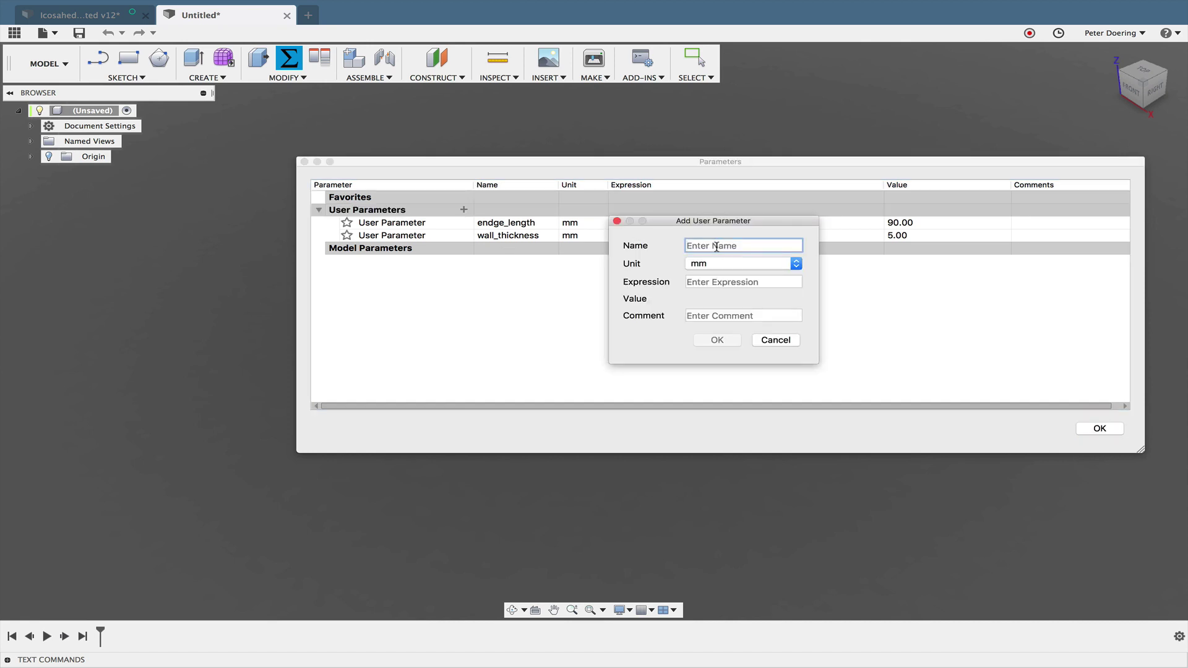
type("golden_ratio")
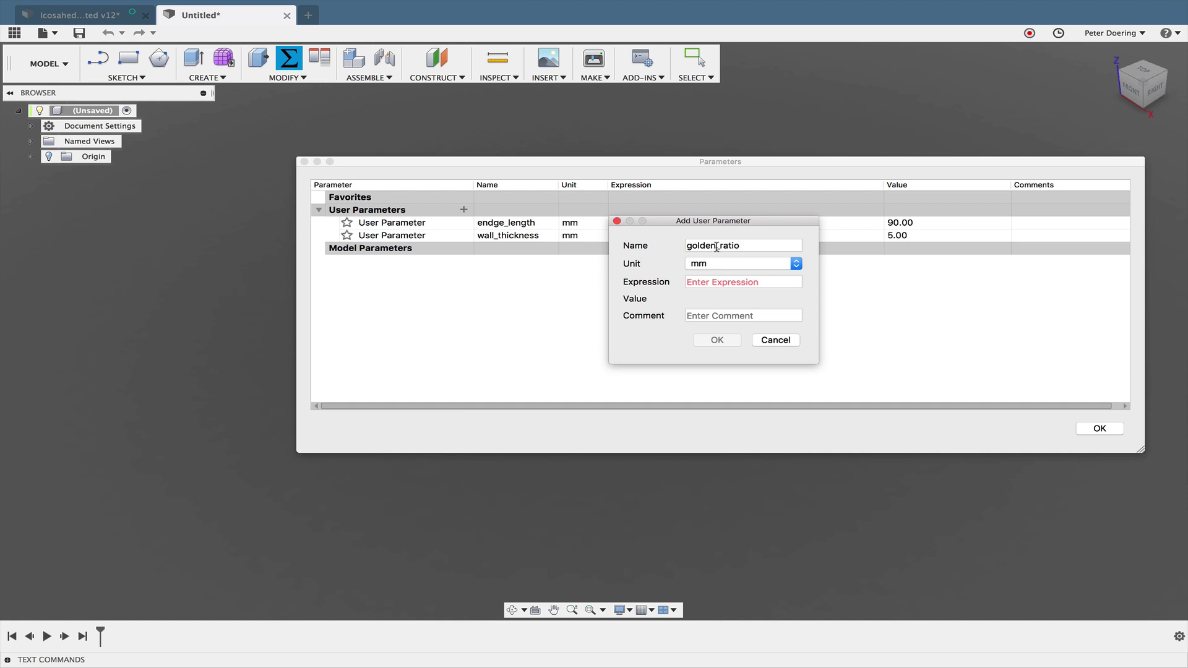
left_click(715, 263)
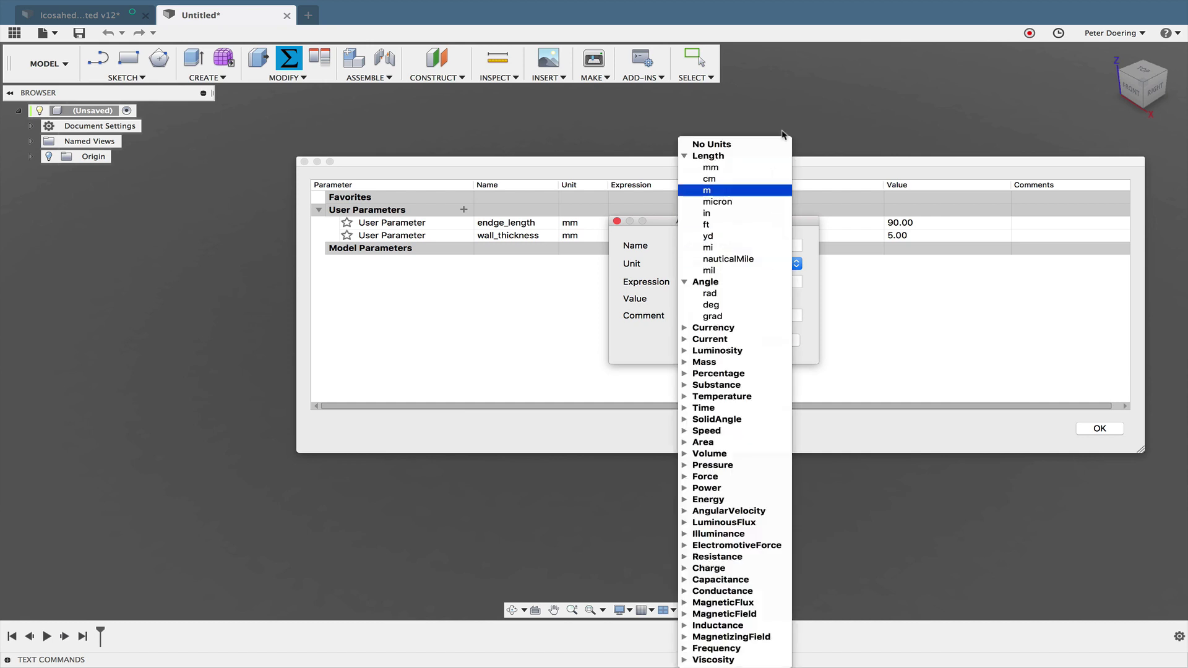
left_click(742, 146)
left_click(721, 282)
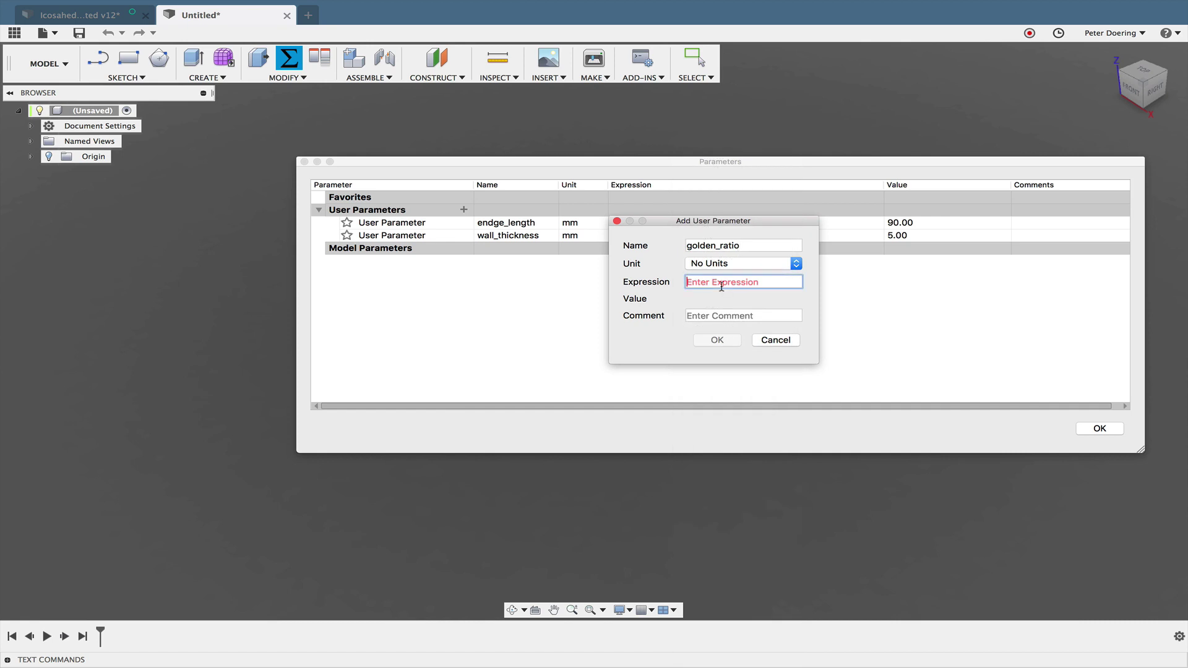
type("( 1 + sqrt(5) ) / 2")
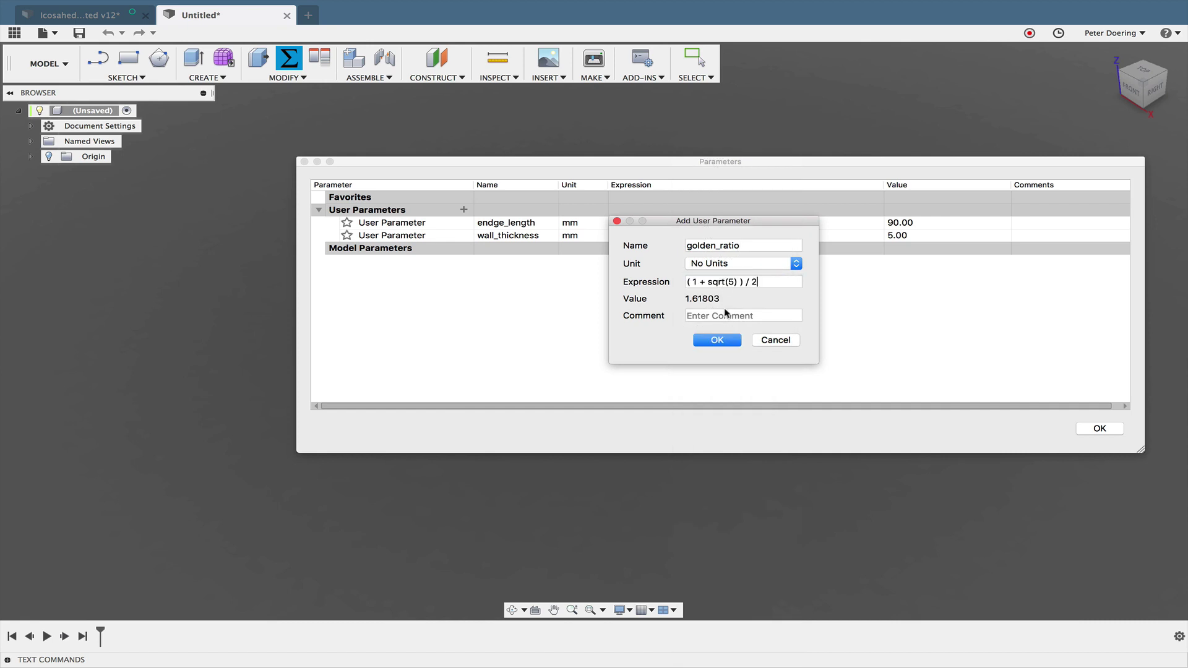
left_click(716, 341)
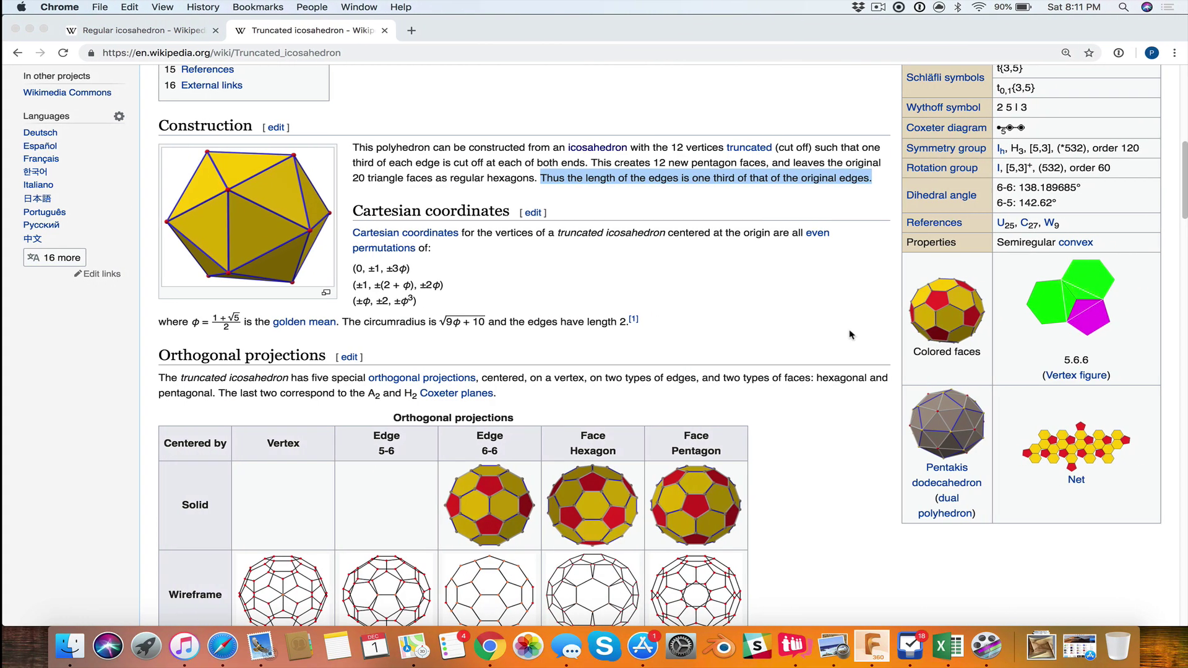
Step: Check the golden rectangle construction in Chrome's Regular icosahedron article and return to Fusion 360
left_click(182, 36)
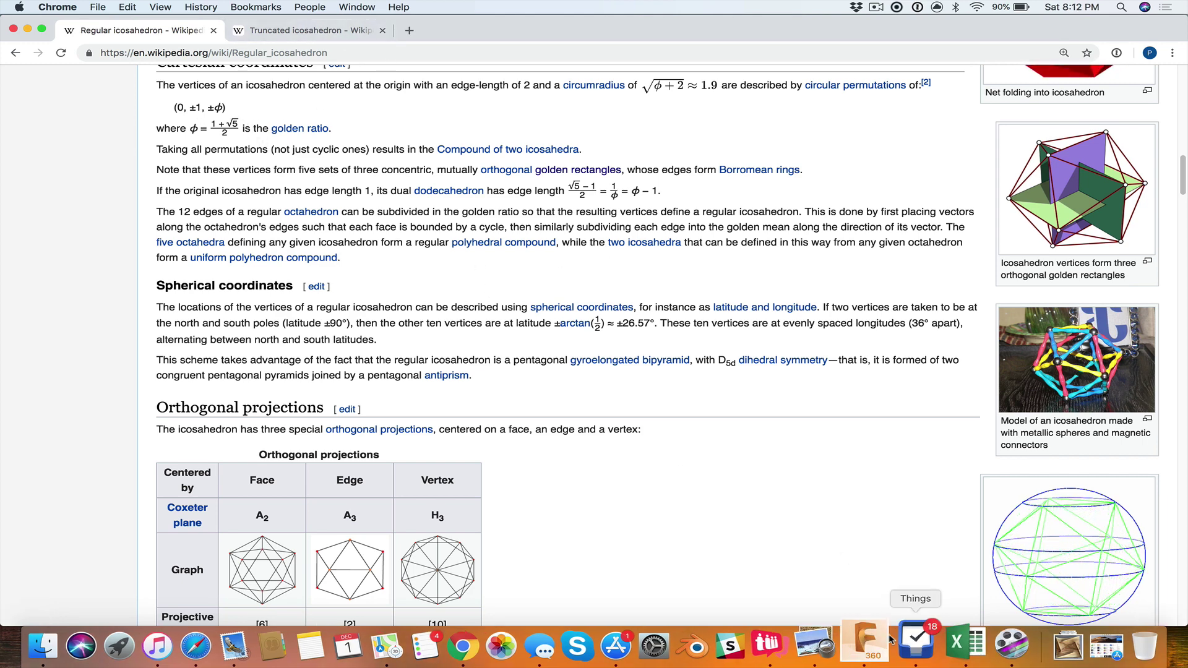
left_click(872, 646)
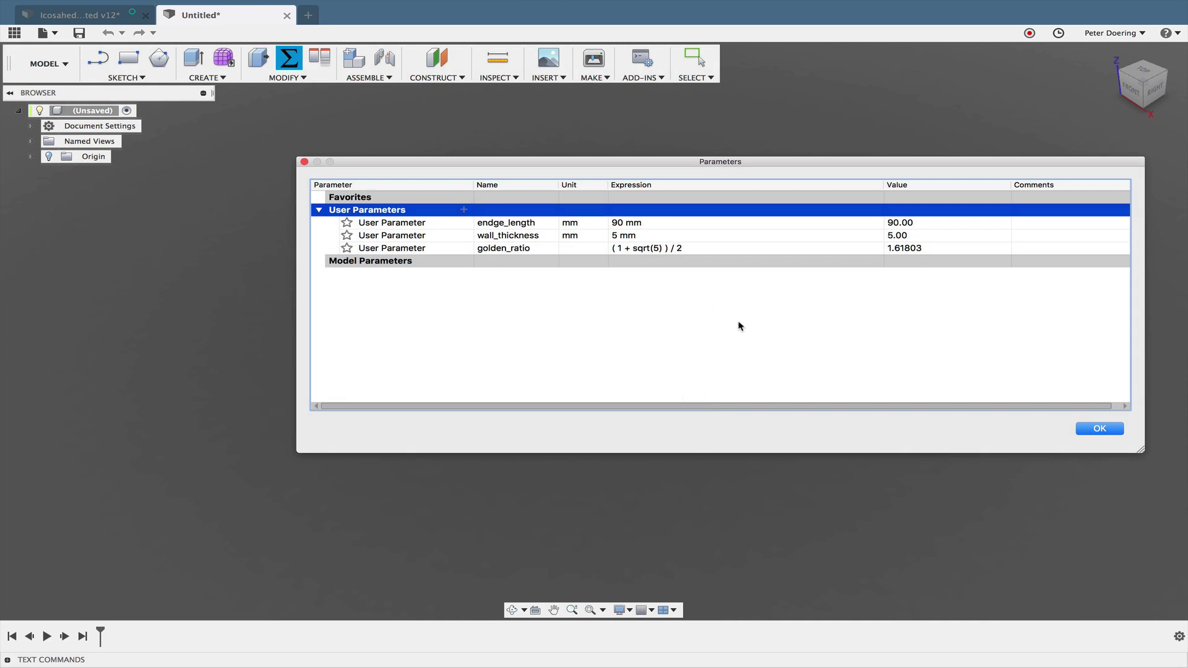
Step: Mark endge_length and wall_thickness as favorites, collapse the user parameters list and accept the parameters
left_click(346, 221)
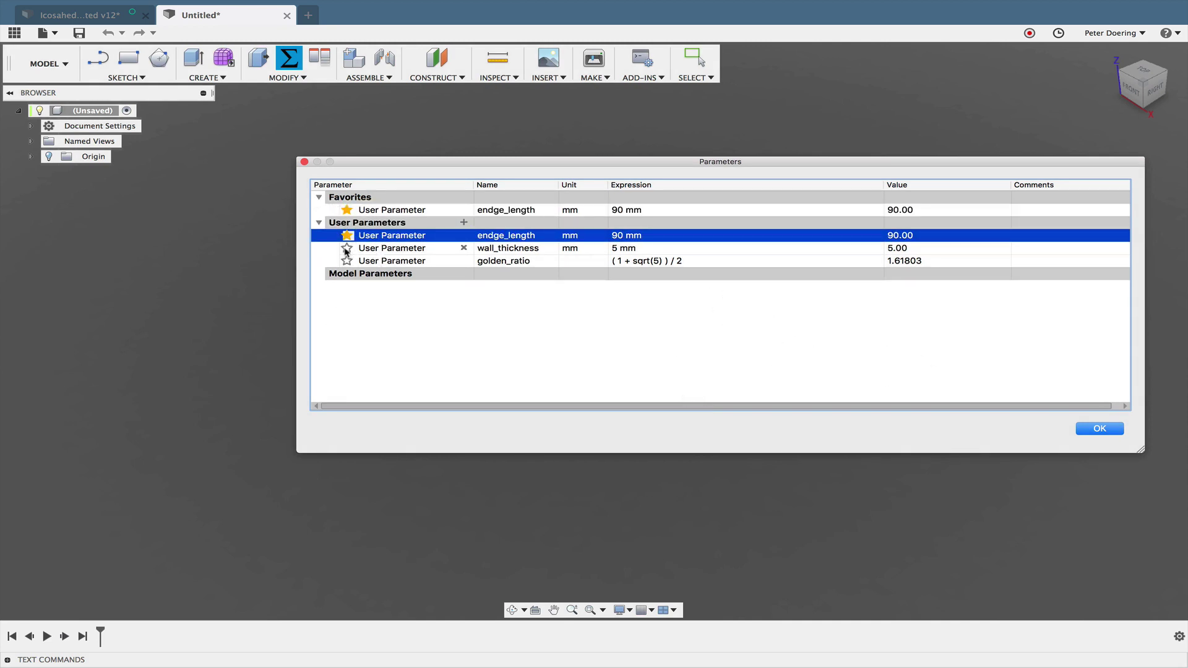
left_click(346, 248)
left_click(319, 236)
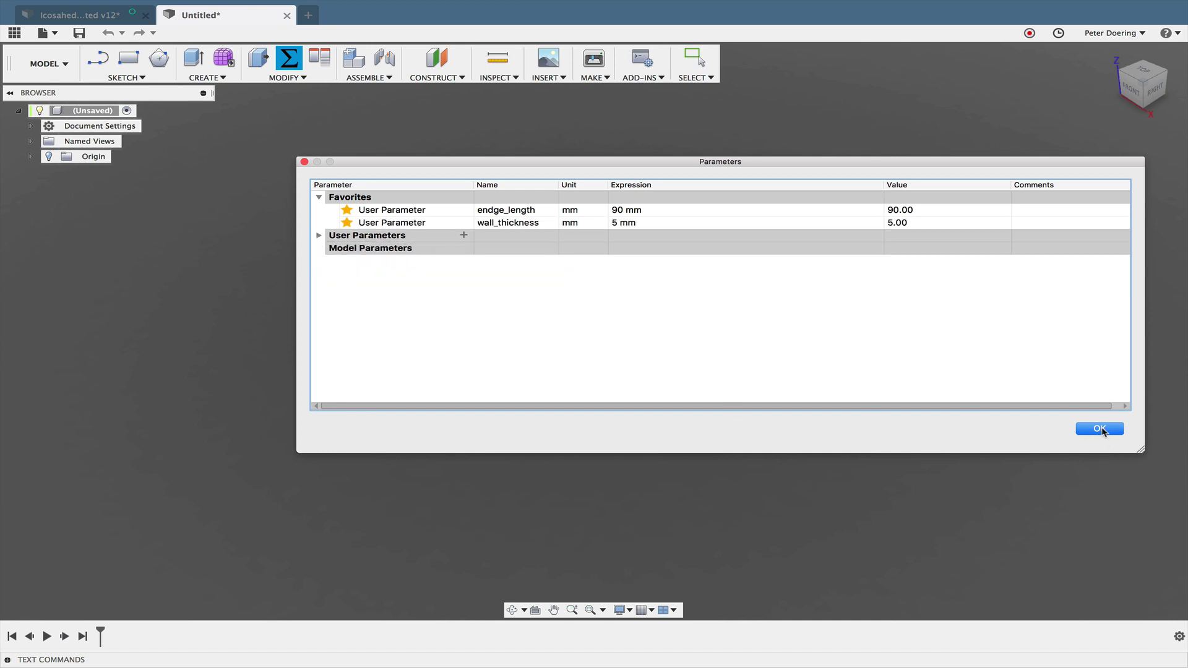
left_click(1100, 429)
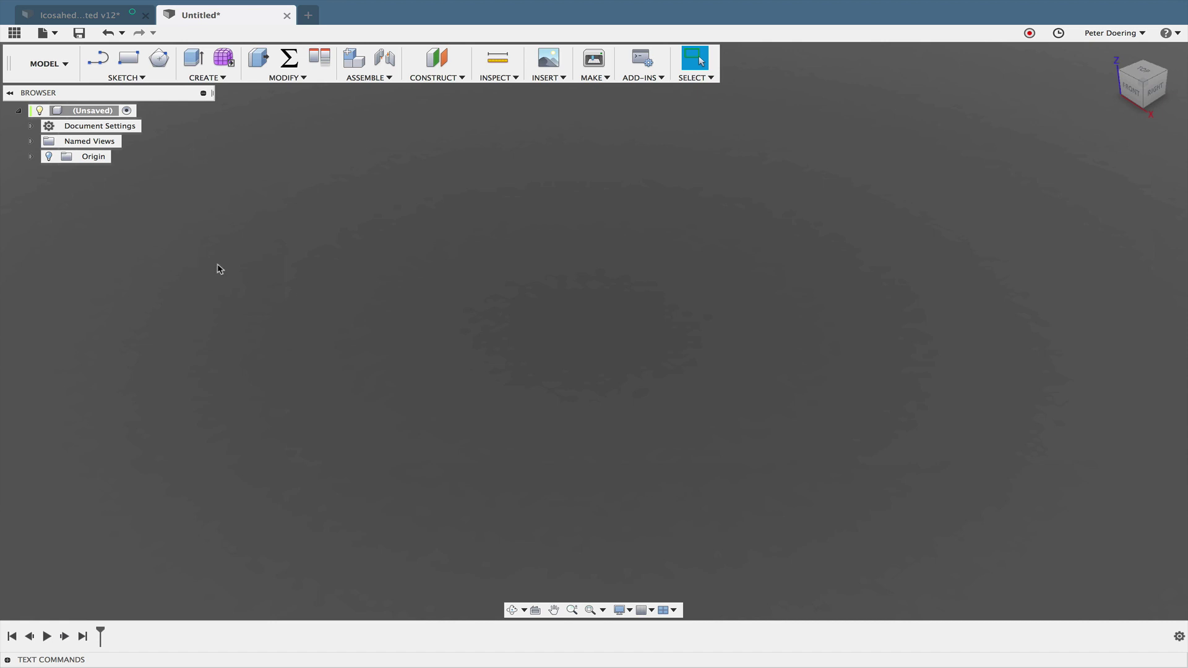
Step: Start a sketch on the front XZ origin plane and draw a centre rectangle about 110 mm wide from the origin
key("s")
left_click(236, 301)
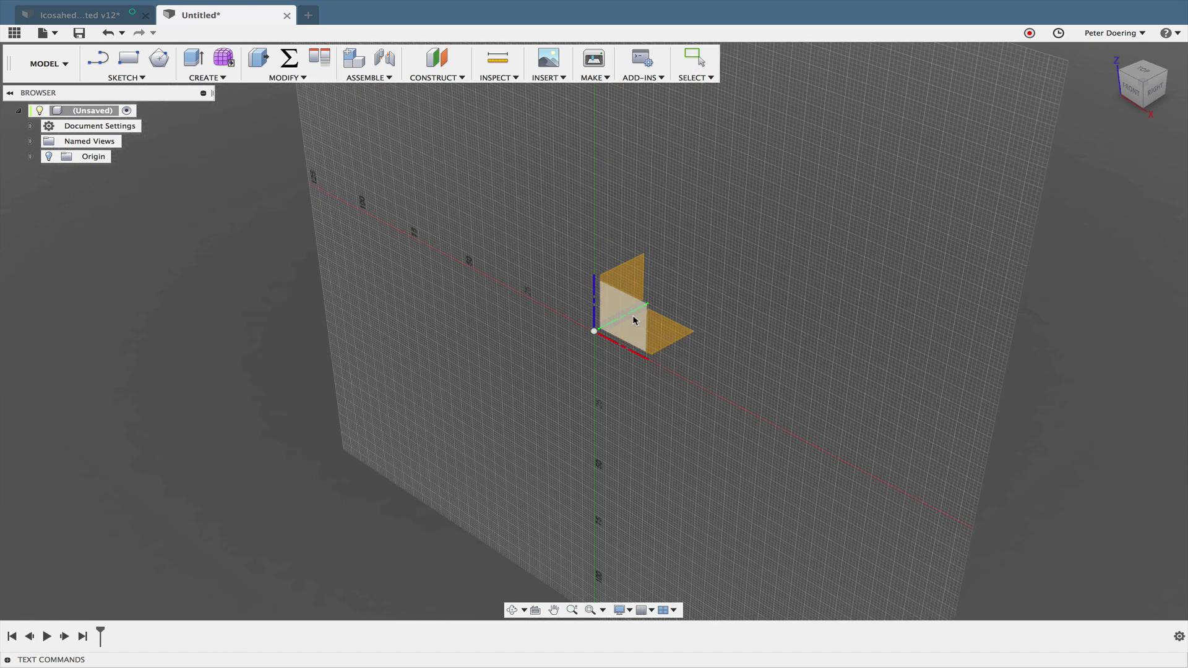
left_click(633, 320)
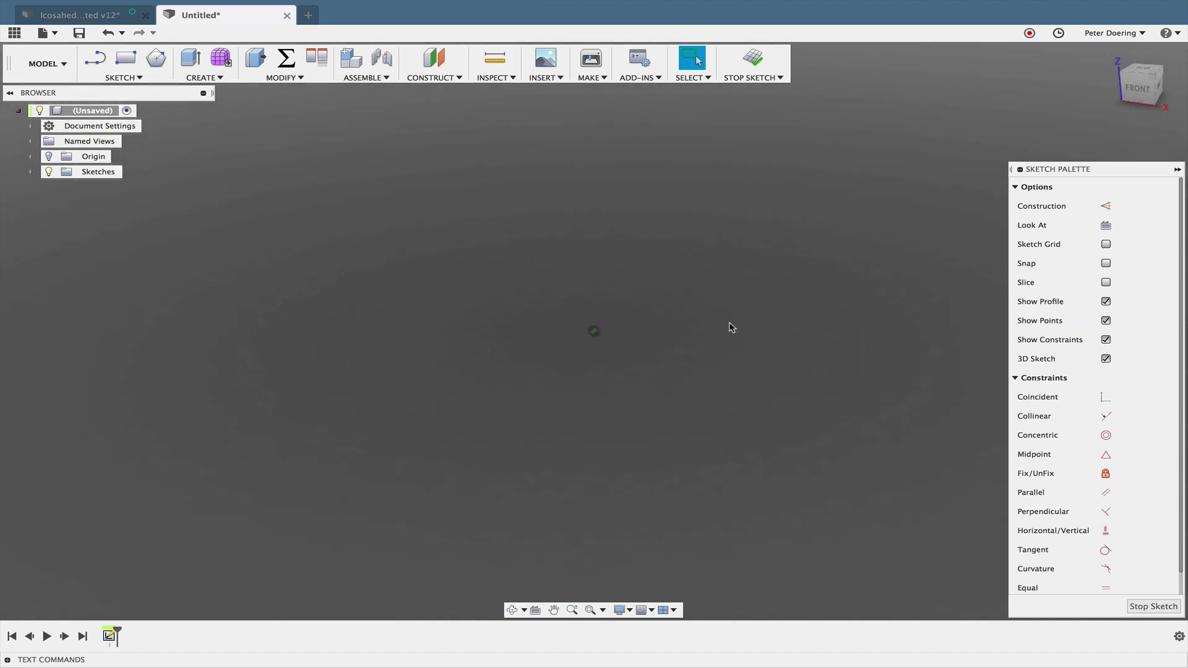
key("s")
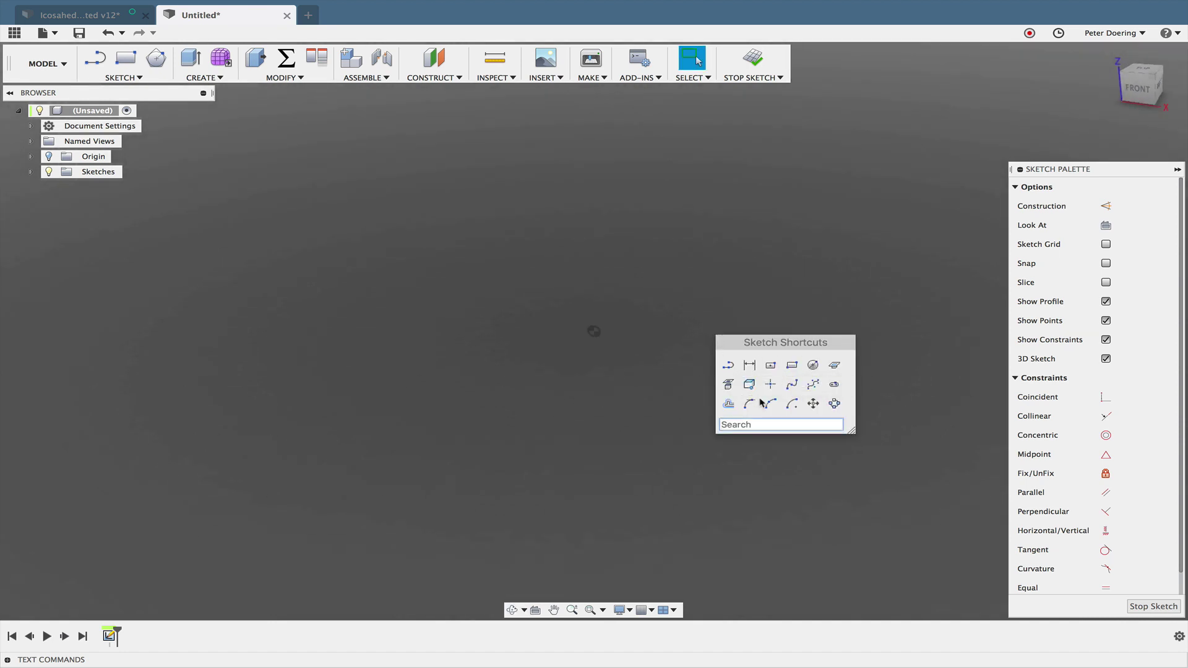
left_click(770, 365)
left_click(594, 331)
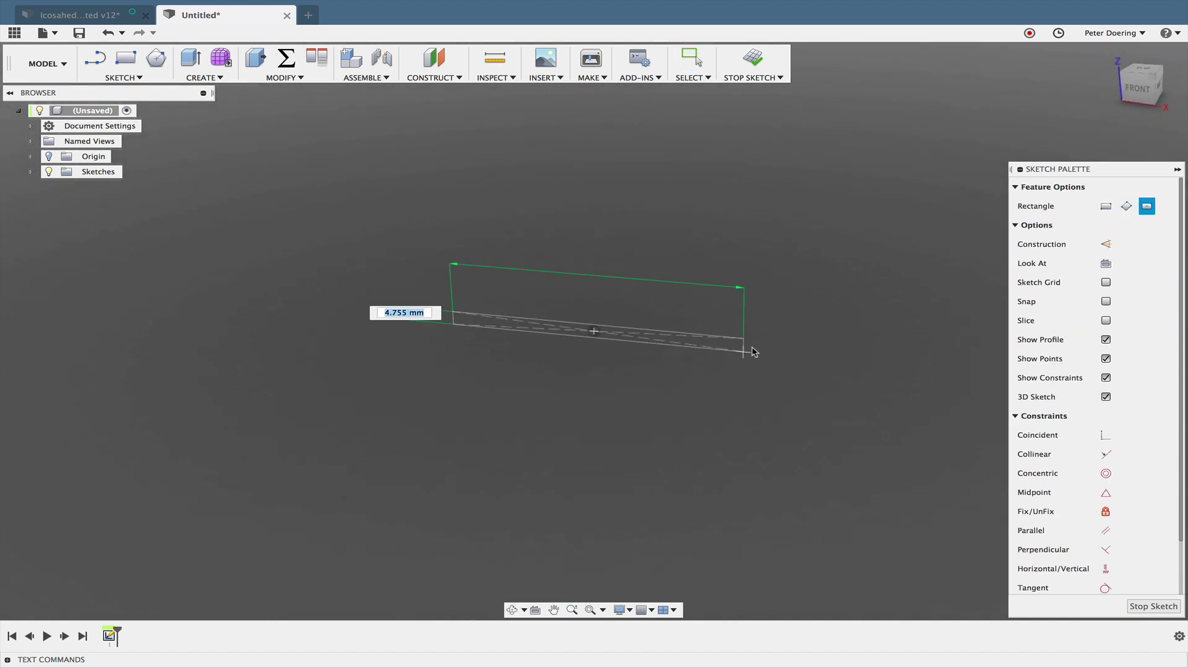
left_click(788, 433)
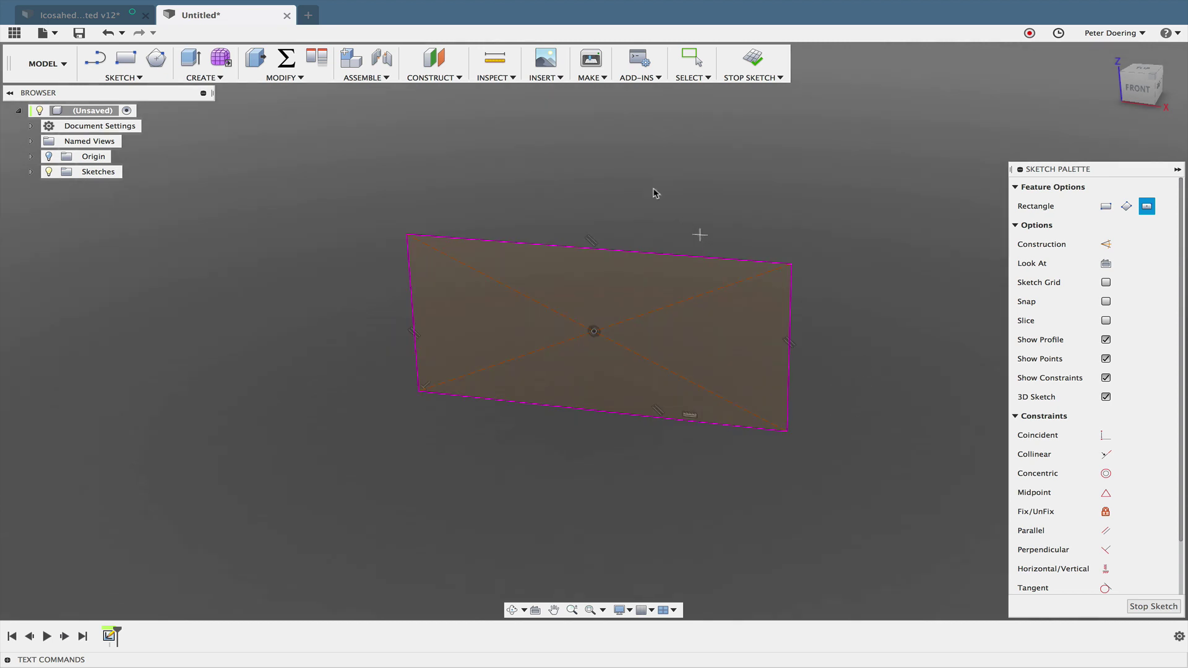
Step: Dimension the rectangle's long upper edge with the expression endge_length*golden_ratio
key("s")
left_click(621, 180)
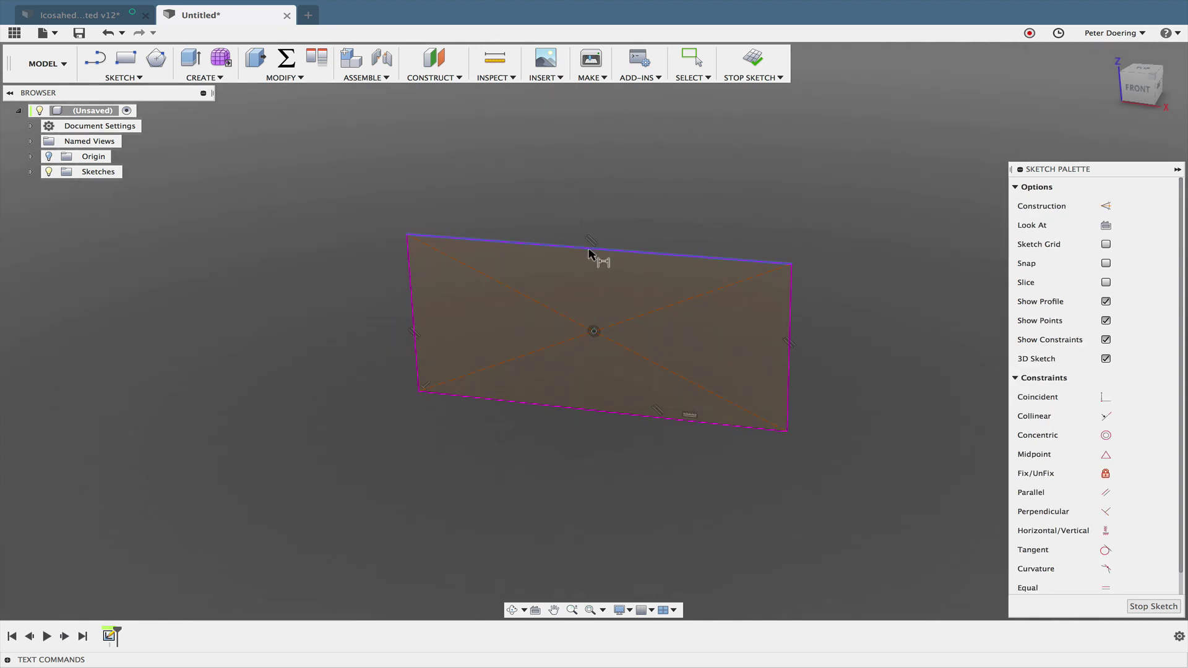
left_click(589, 248)
left_click(650, 233)
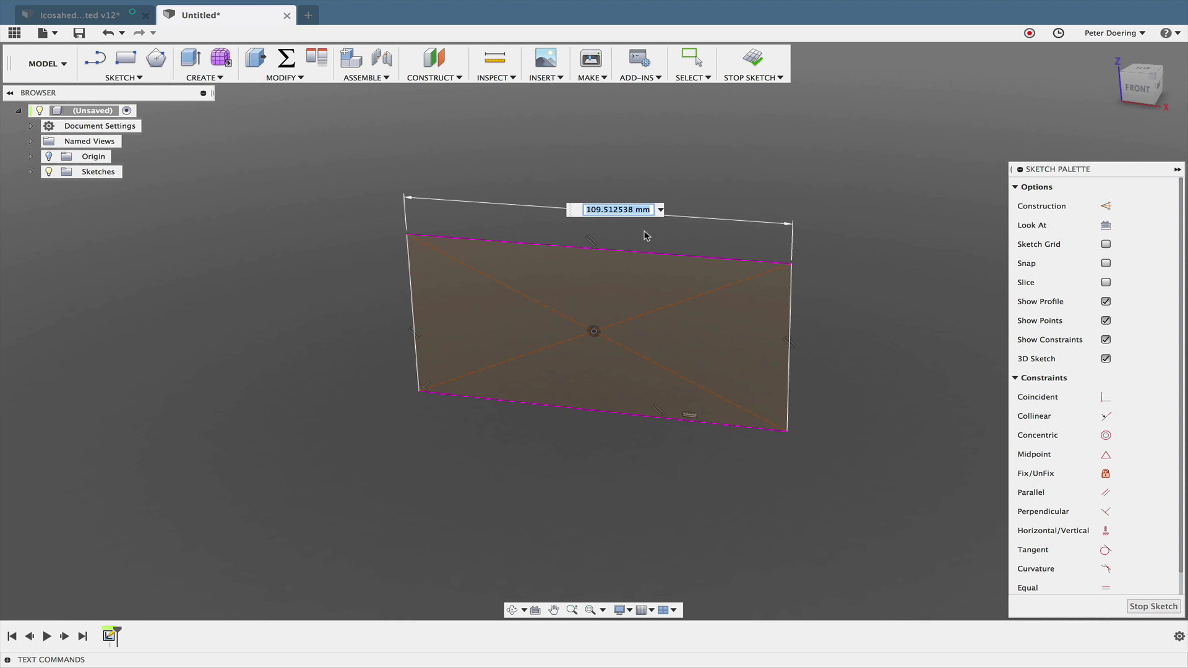
type("e")
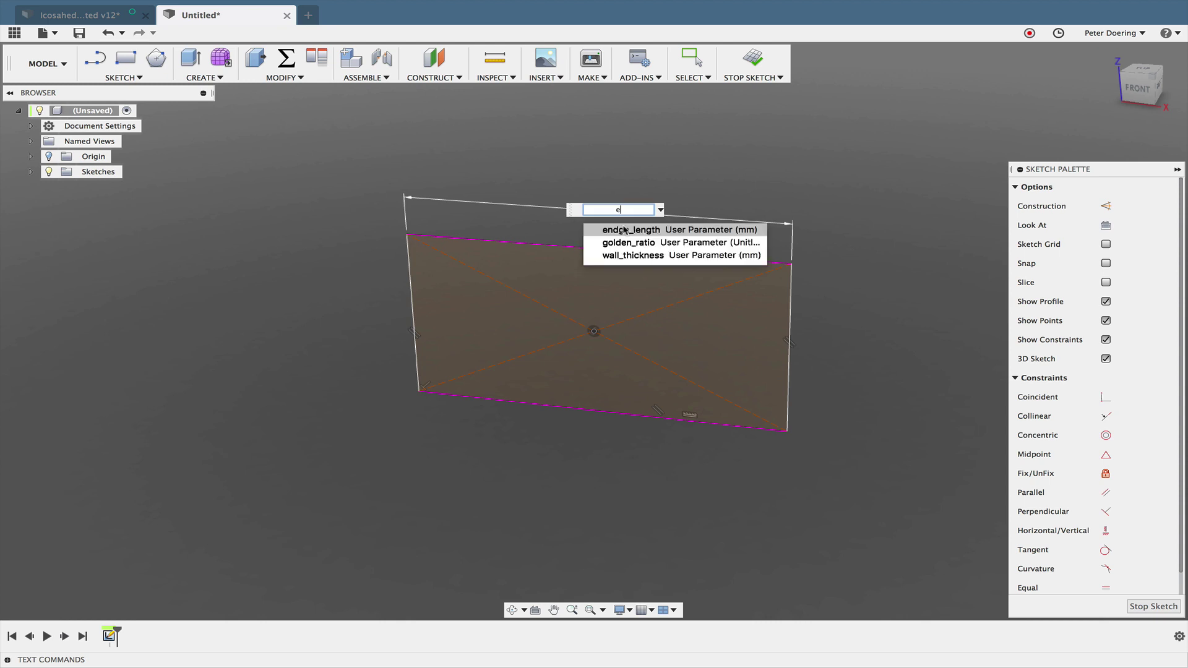
left_click(631, 233)
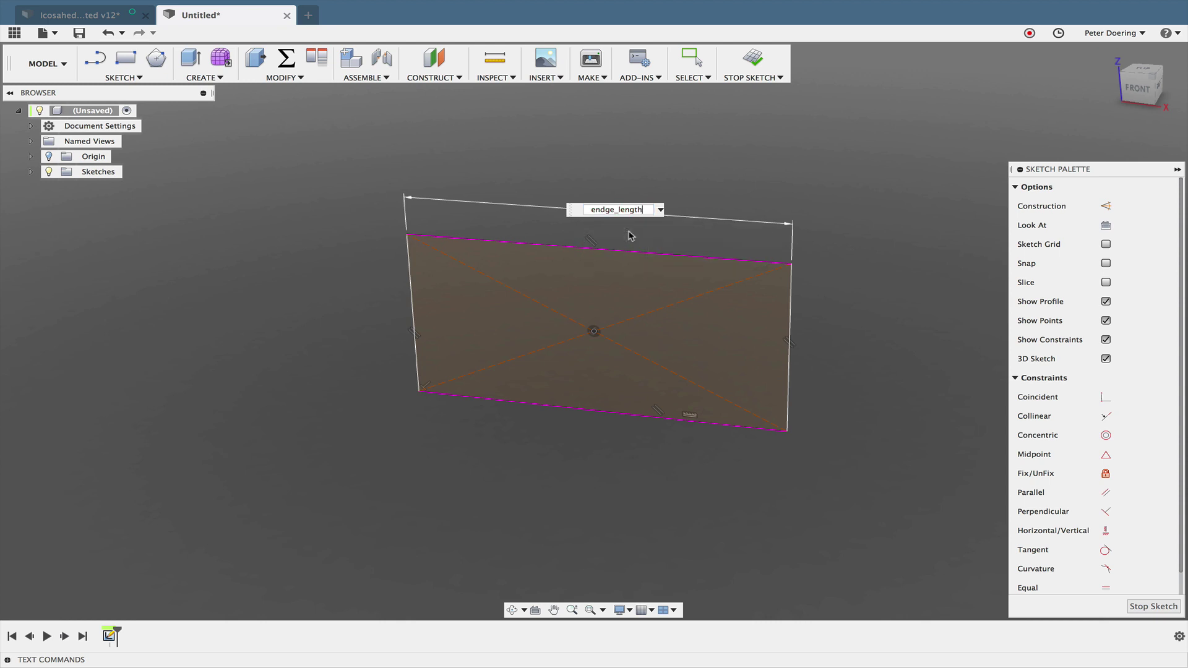
type("+")
key("BackSpace")
type("*")
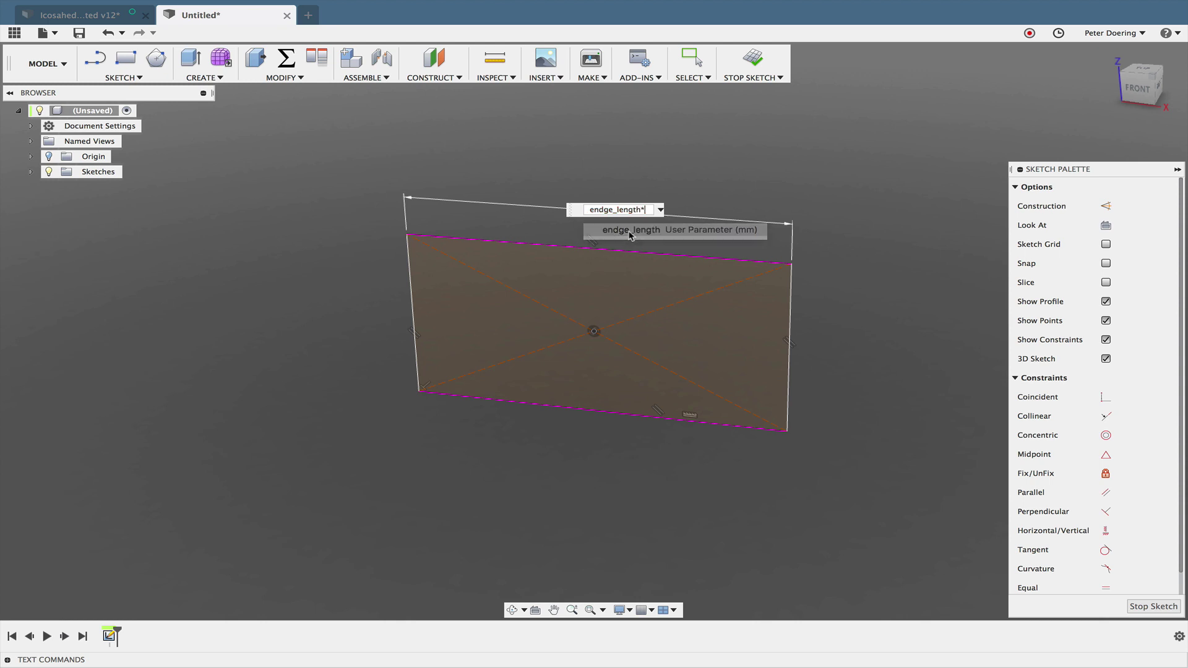
type("gol")
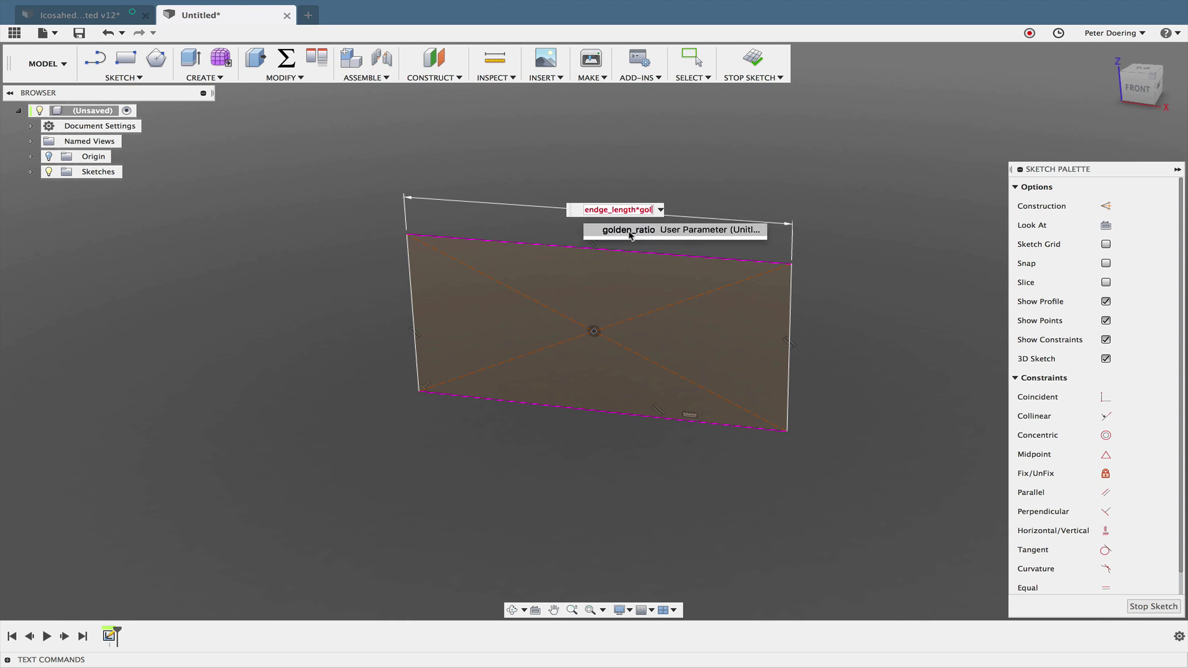
left_click(629, 230)
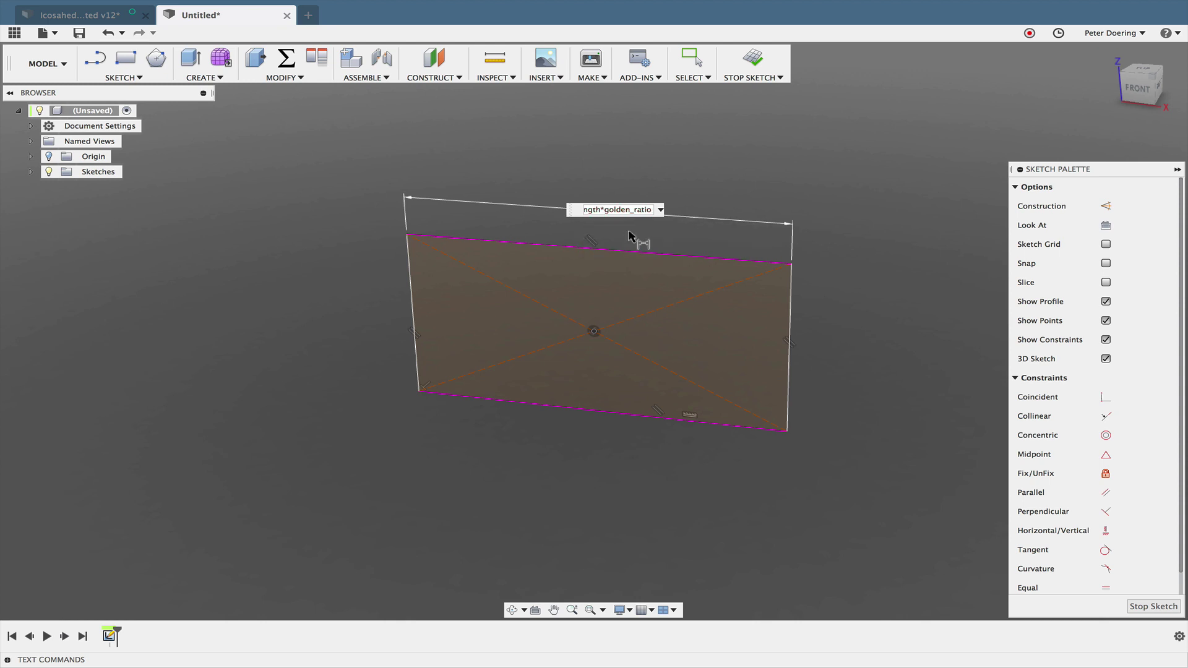
key("Return")
Step: Dimension the rectangle's short side with the parameter endge_length and finish the first sketch
key("s")
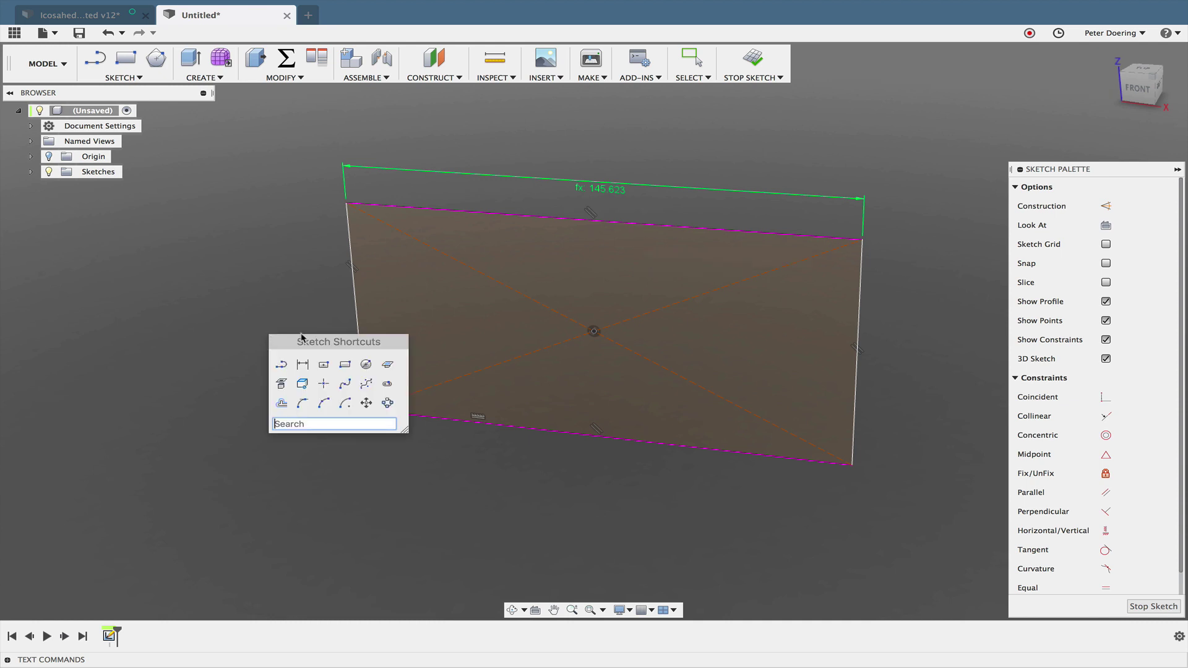
left_click(290, 368)
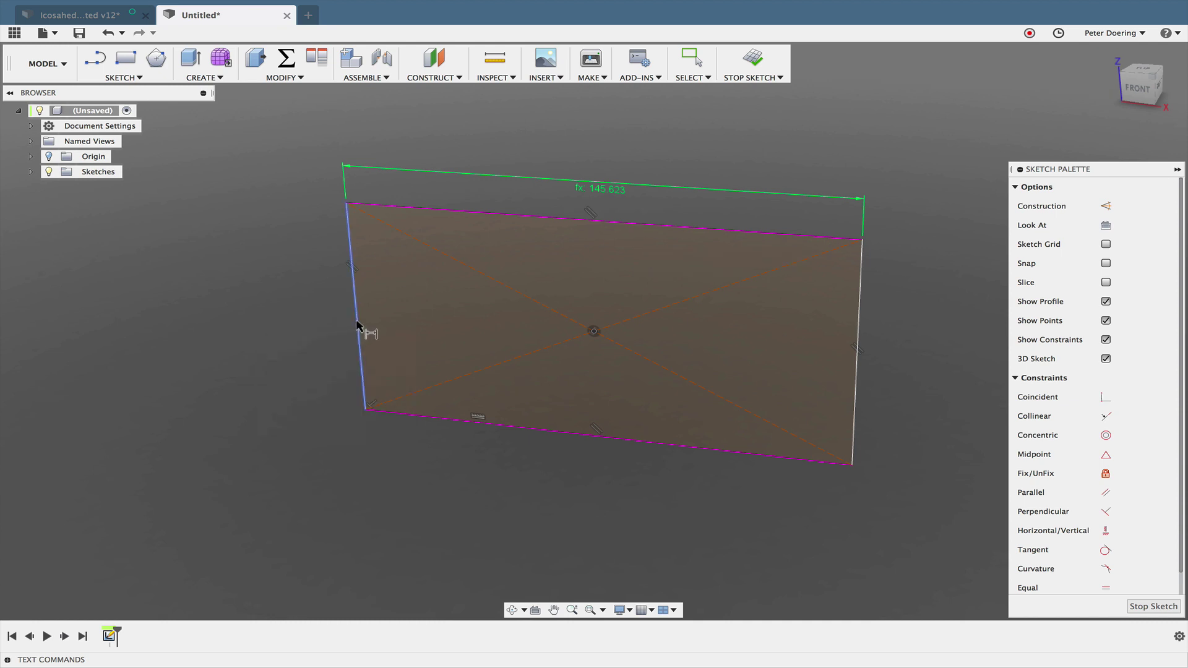
left_click(355, 318)
left_click(317, 319)
type("e")
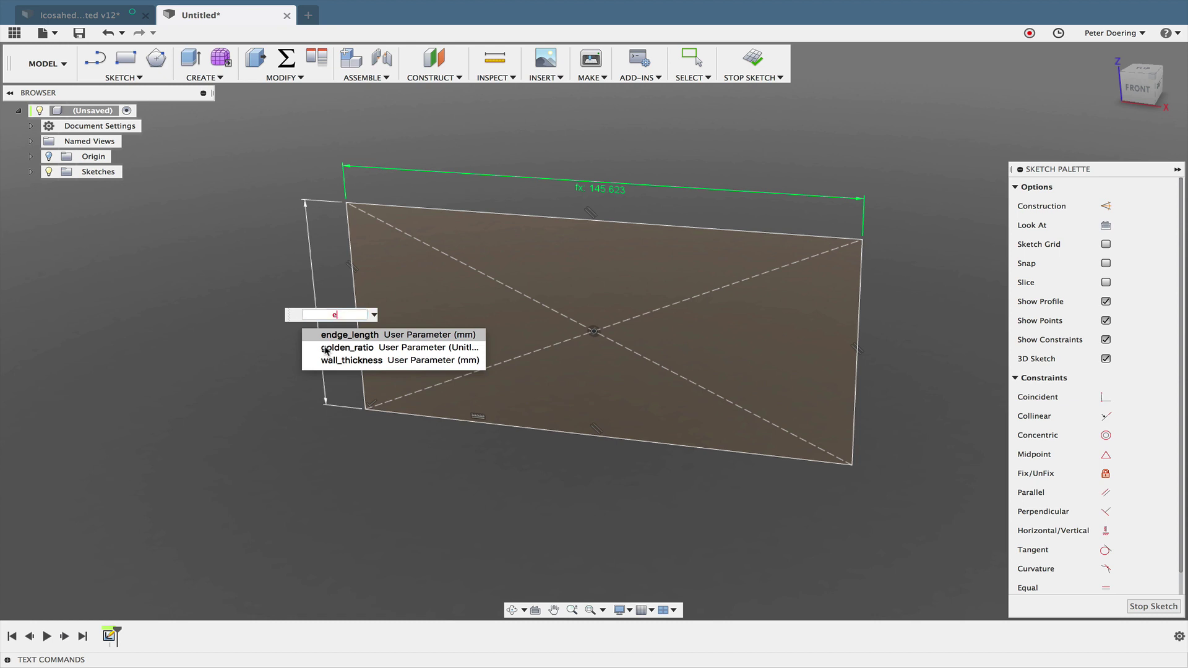
key("Return")
key("Return")
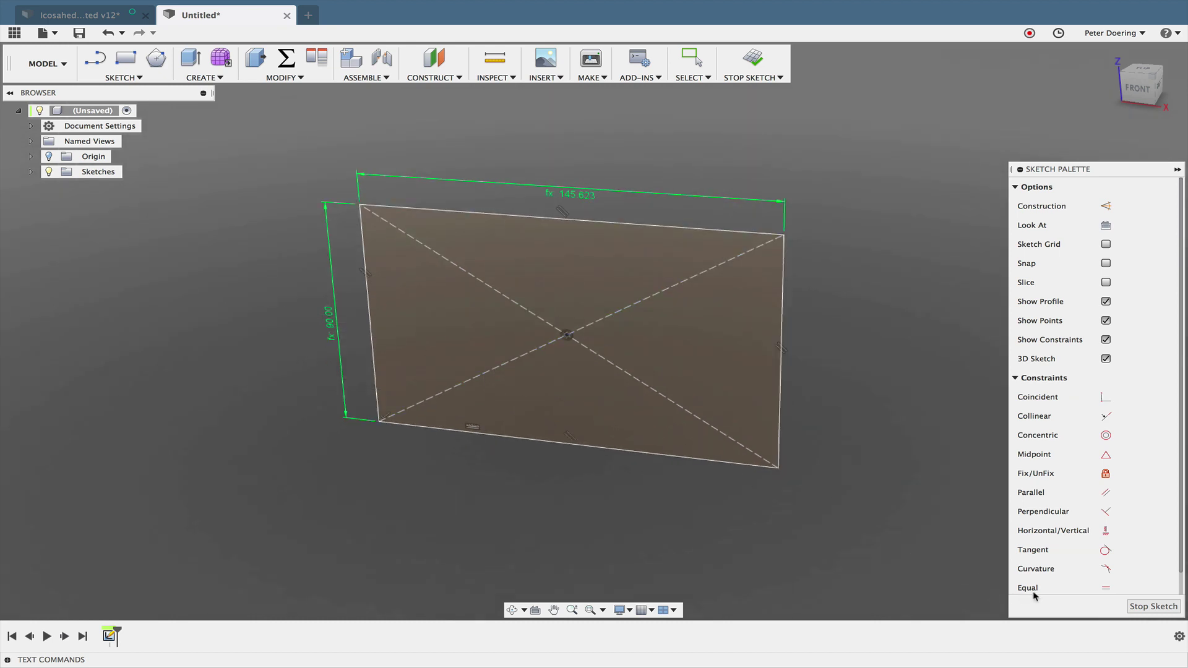
left_click(1153, 606)
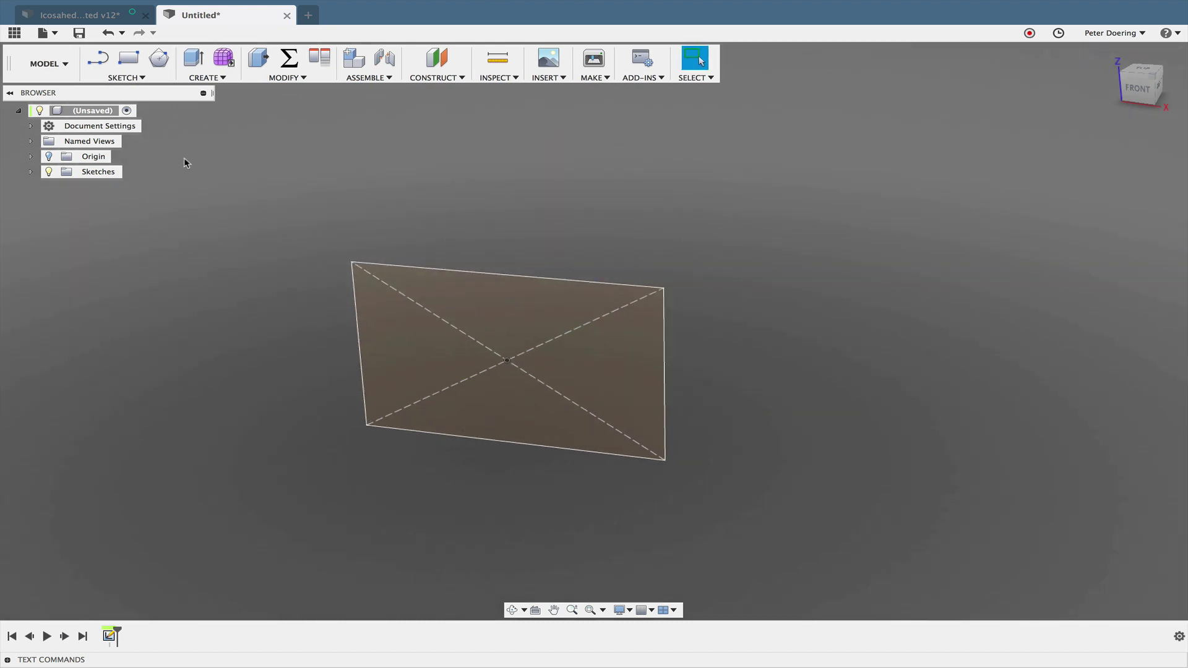
Step: Start a second sketch on the YZ origin plane and draw an upright centre rectangle from the origin
key("s")
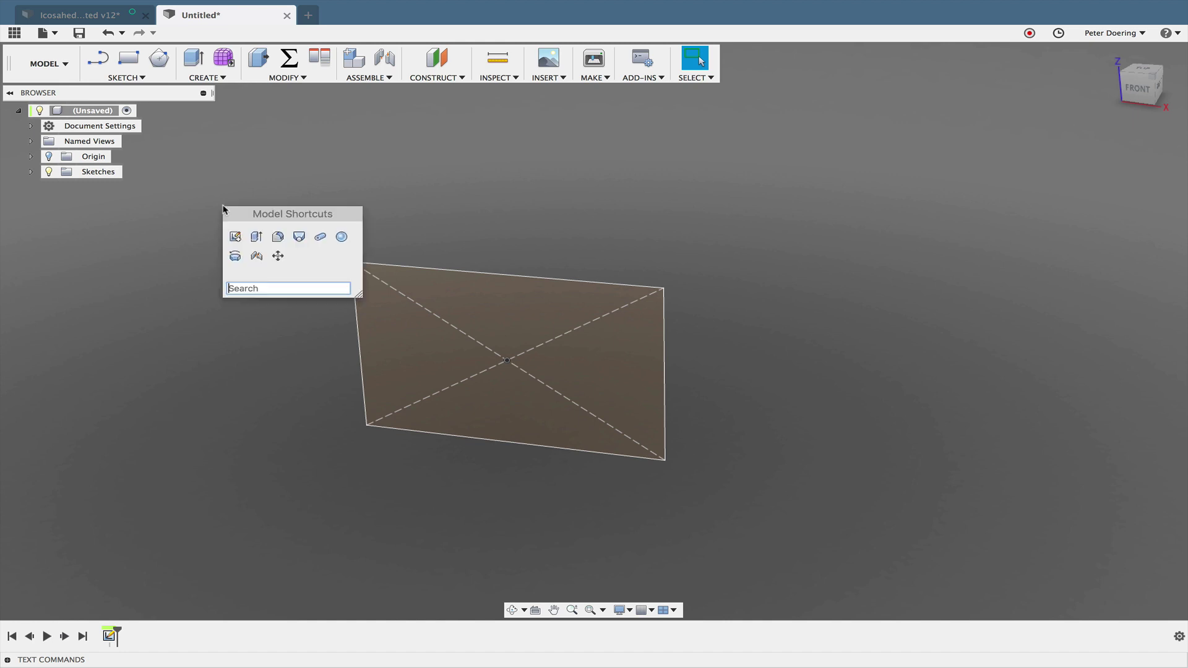
left_click(233, 235)
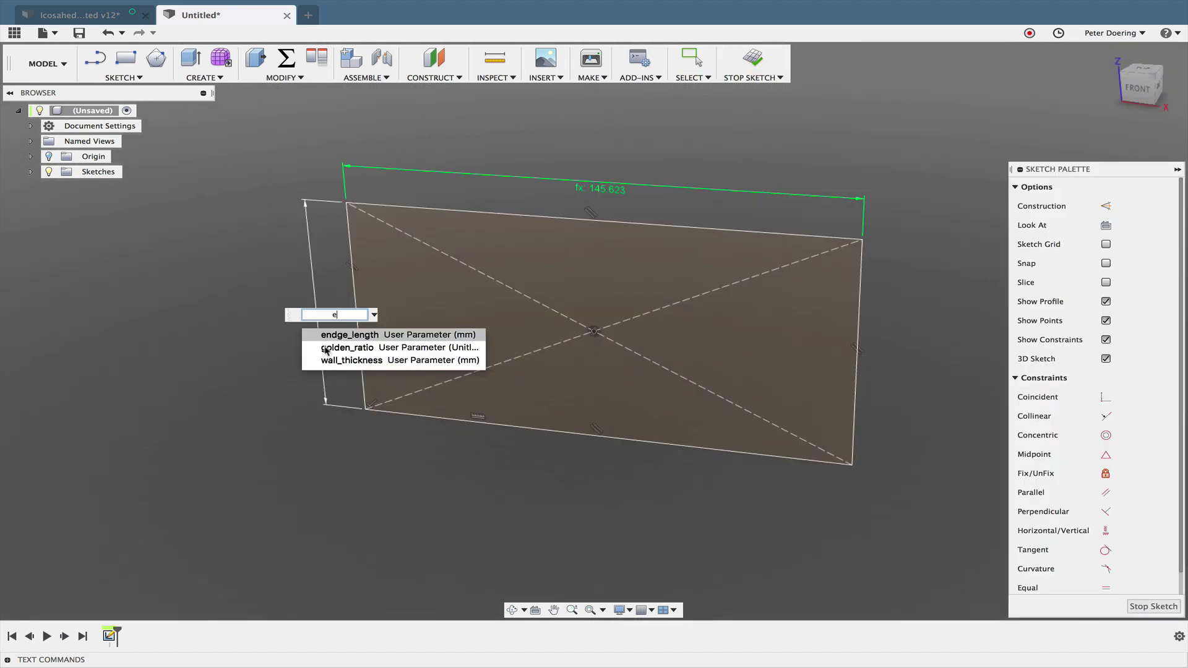
key("Return")
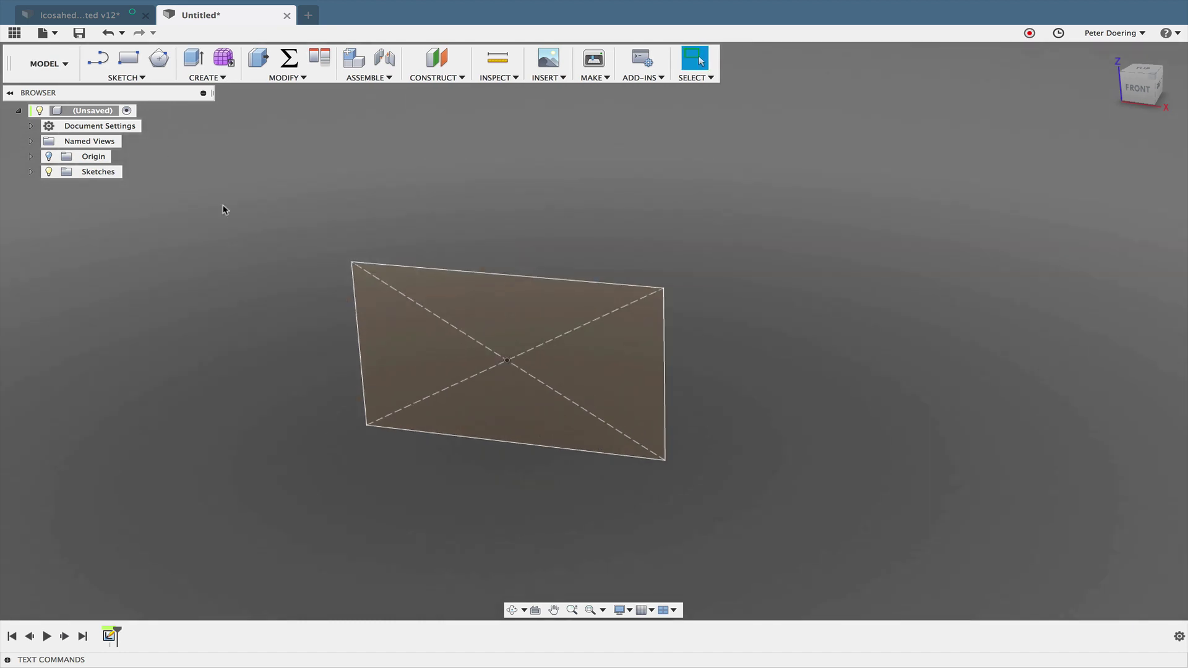
key("s")
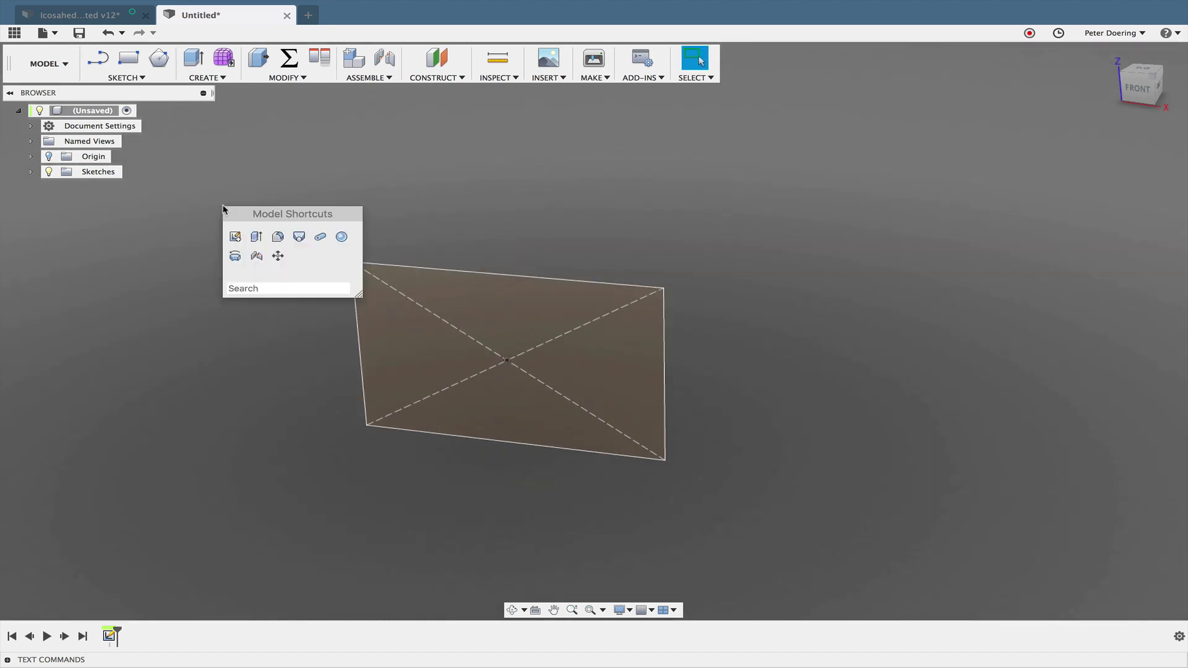
left_click(233, 235)
left_click(566, 293)
key("s")
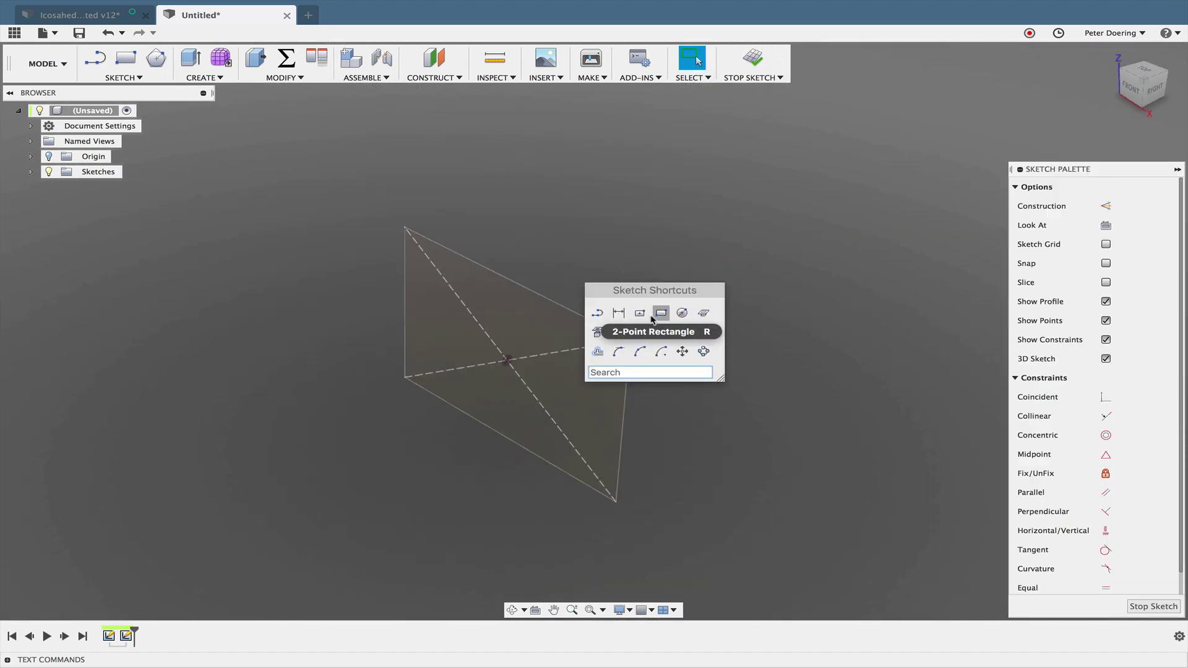
left_click(704, 309)
left_click(506, 360)
left_click(583, 221)
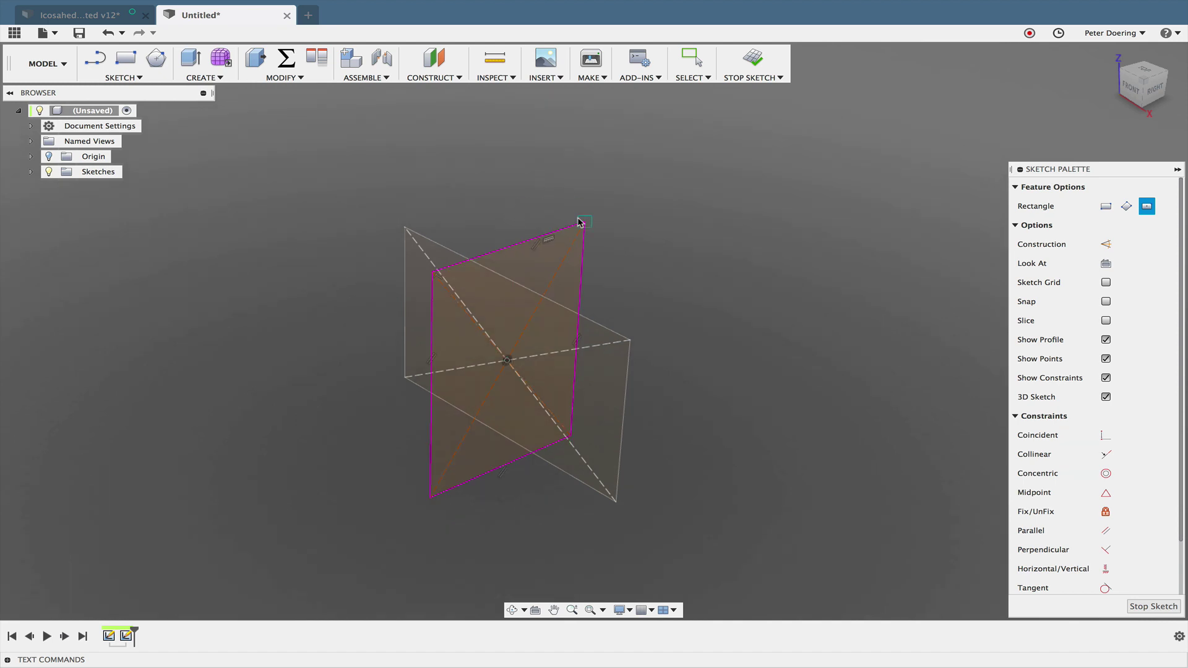
Step: Dimension the upright rectangle's short upper edge with the parameter endge_length
key("s")
left_click(601, 247)
left_click(541, 235)
left_click(515, 207)
type("e")
left_click(536, 230)
key("Return")
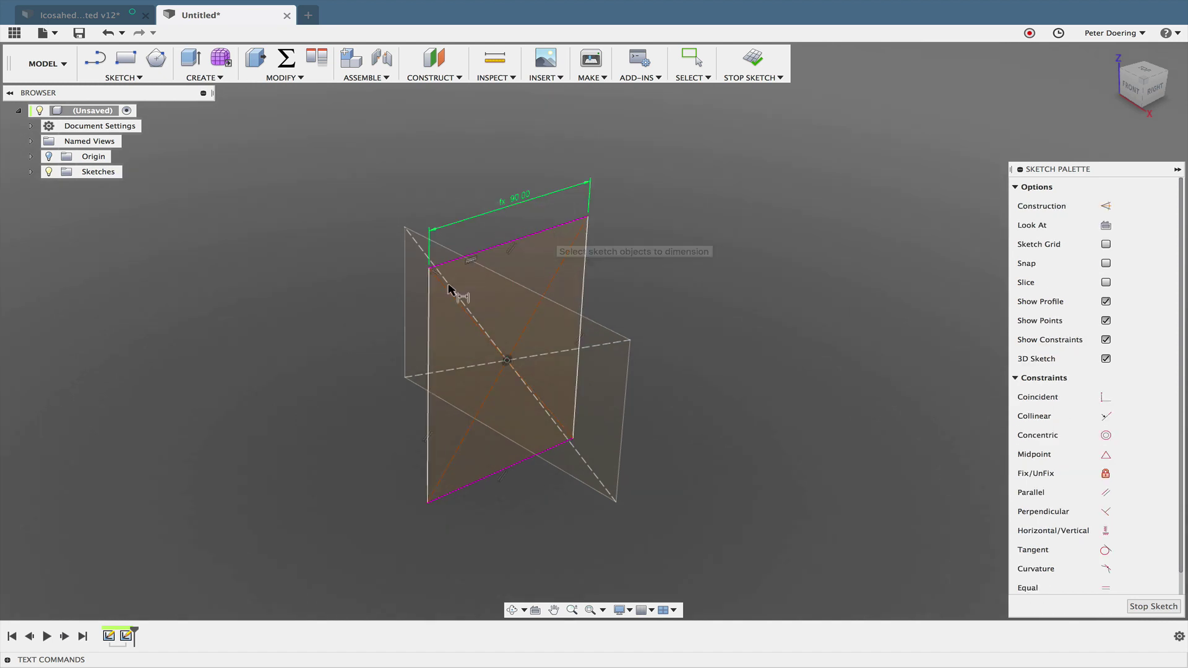
Step: Dimension the upright rectangle's long side as endge_length*golden_ratio and finish the second sketch
left_click(584, 266)
left_click(625, 260)
type("e")
left_click(662, 282)
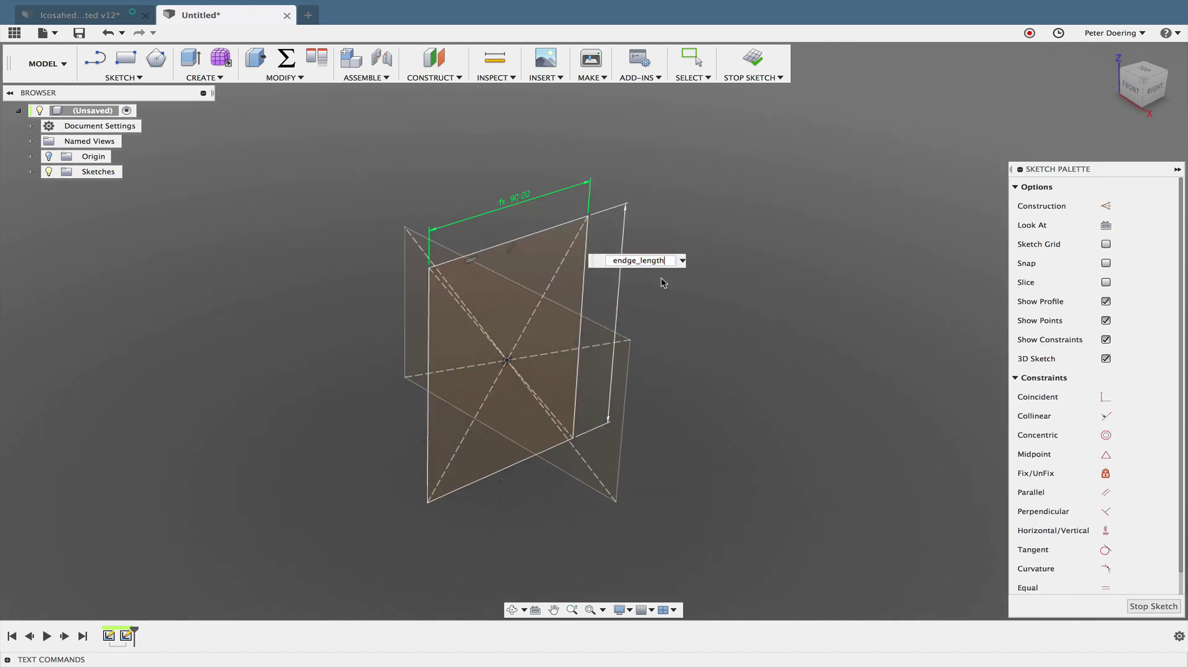
type("*golden_ratio")
key("Return")
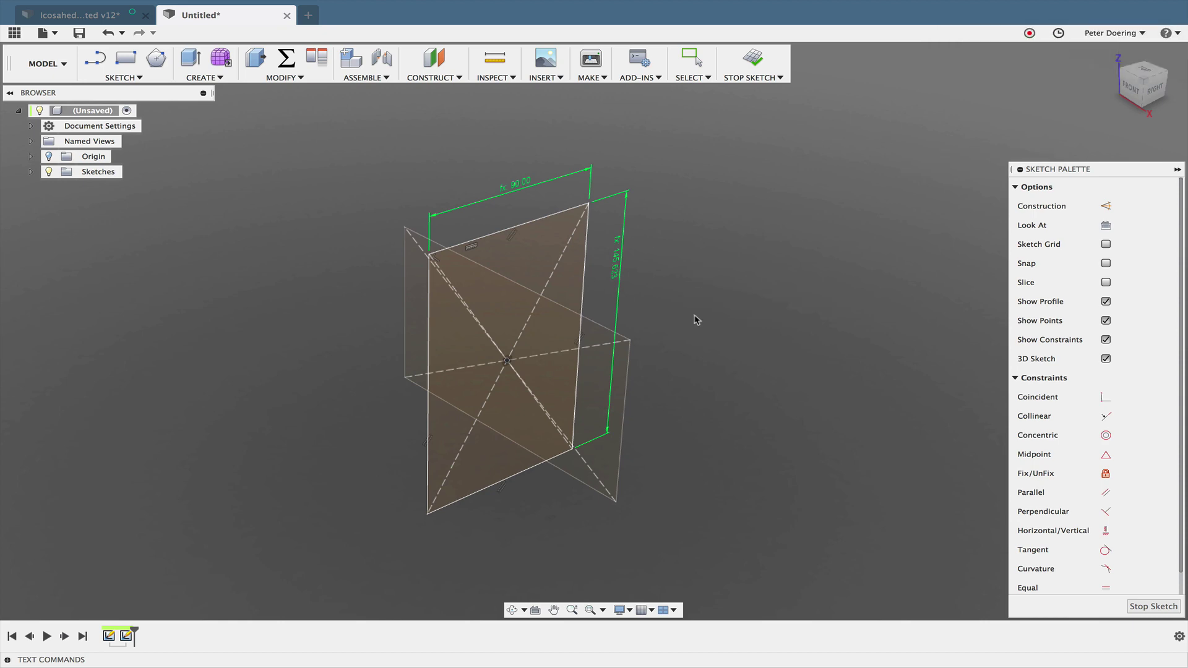
left_click(1152, 607)
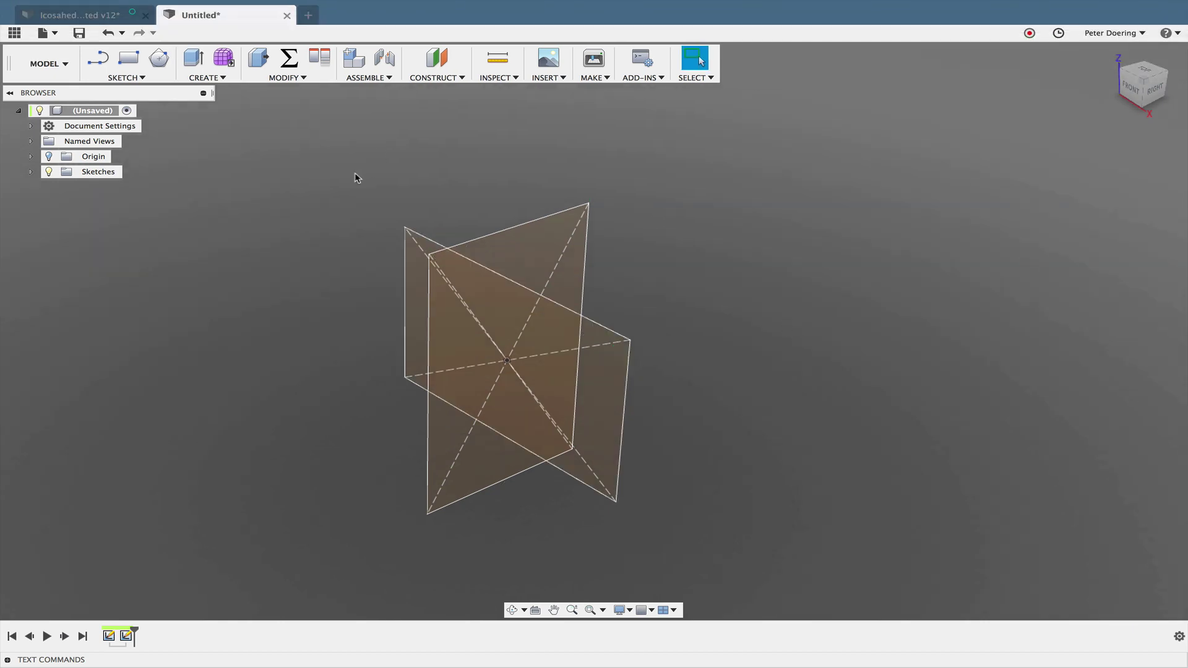
Step: Start a third sketch on the horizontal XY origin plane and draw a centre rectangle from the origin
key("s")
left_click(367, 207)
middle_click_drag(669, 379, 585, 392, "shift")
left_click(584, 391)
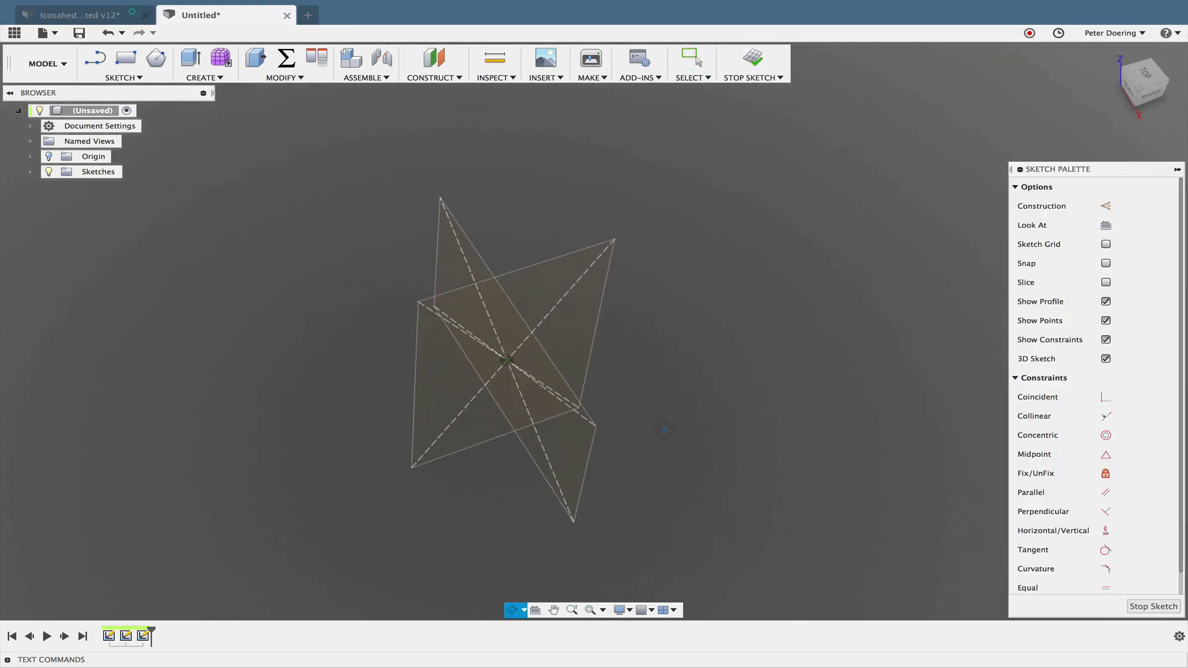
key("s")
left_click(716, 458)
left_click(507, 360)
left_click(711, 378)
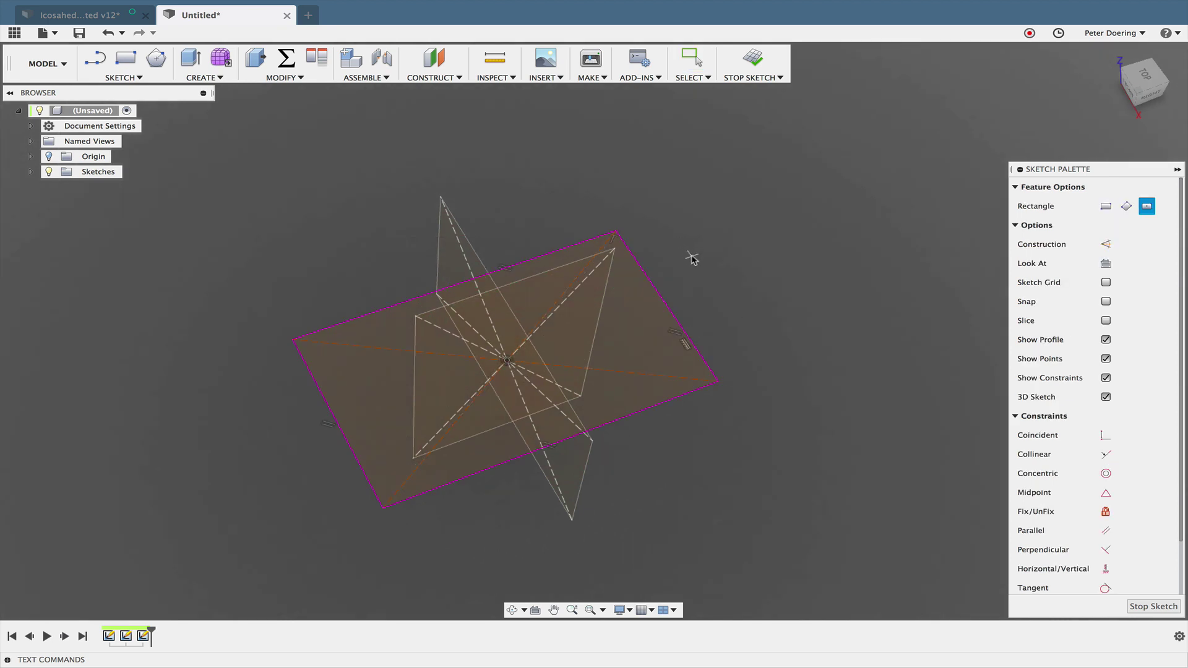
Step: Dimension the horizontal rectangle's short side with the parameter endge_length
key("s")
left_click(718, 283)
left_click(705, 305)
left_click(717, 307)
type("e")
key("Return")
key("Return")
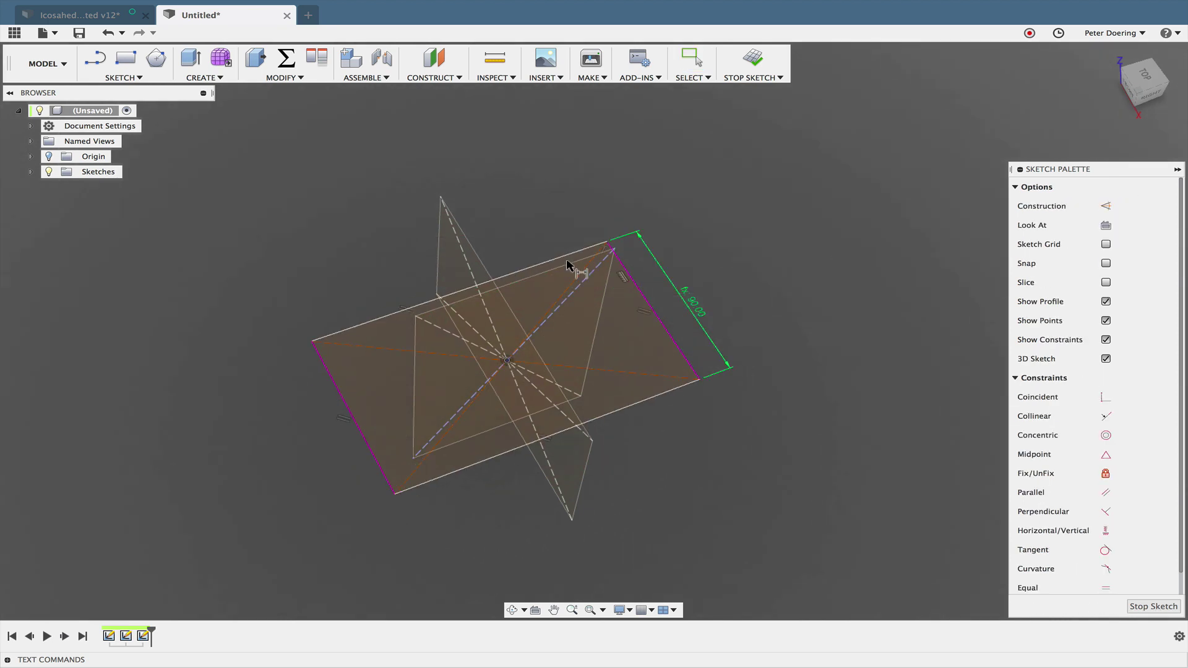
Step: Dimension the horizontal rectangle's long side as endge_length*golden_ratio and finish the third sketch
left_click(552, 261)
left_click(547, 244)
type("e")
key("Return")
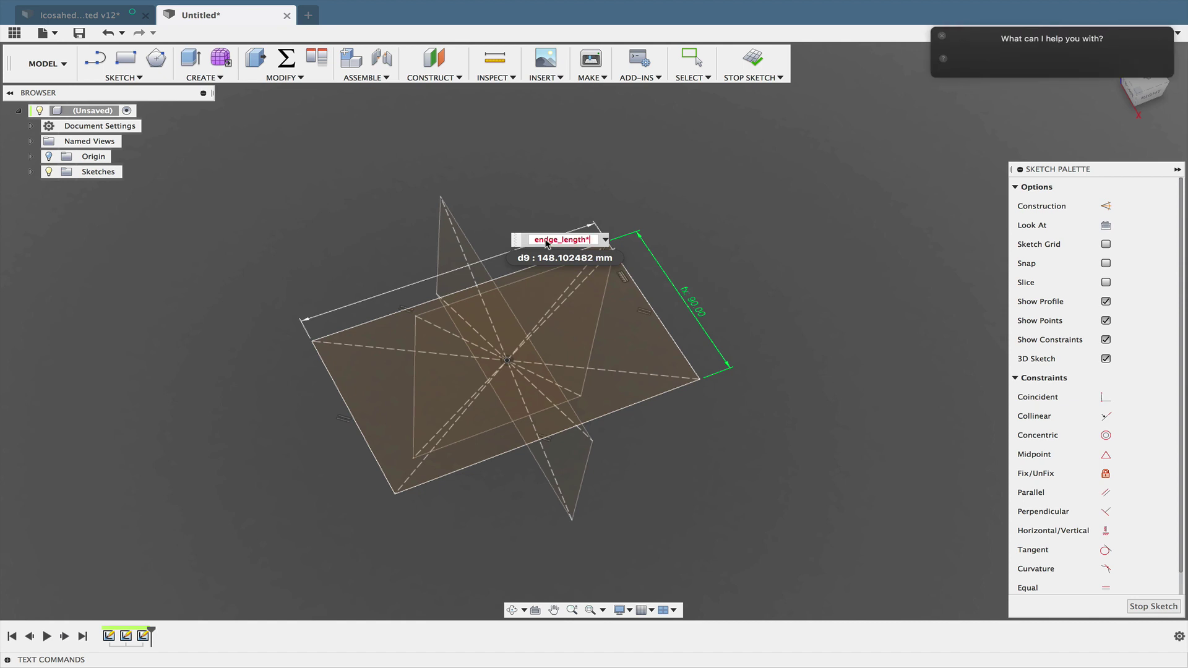
type("*")
type("1.618034")
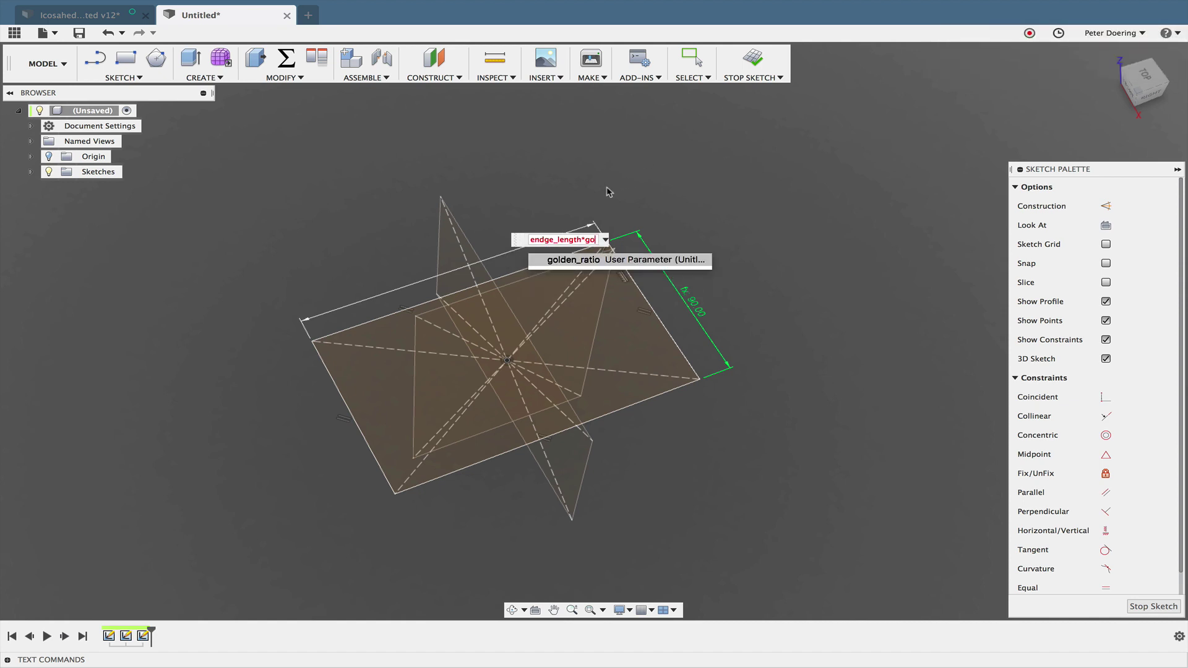
key("Return")
left_click(1147, 606)
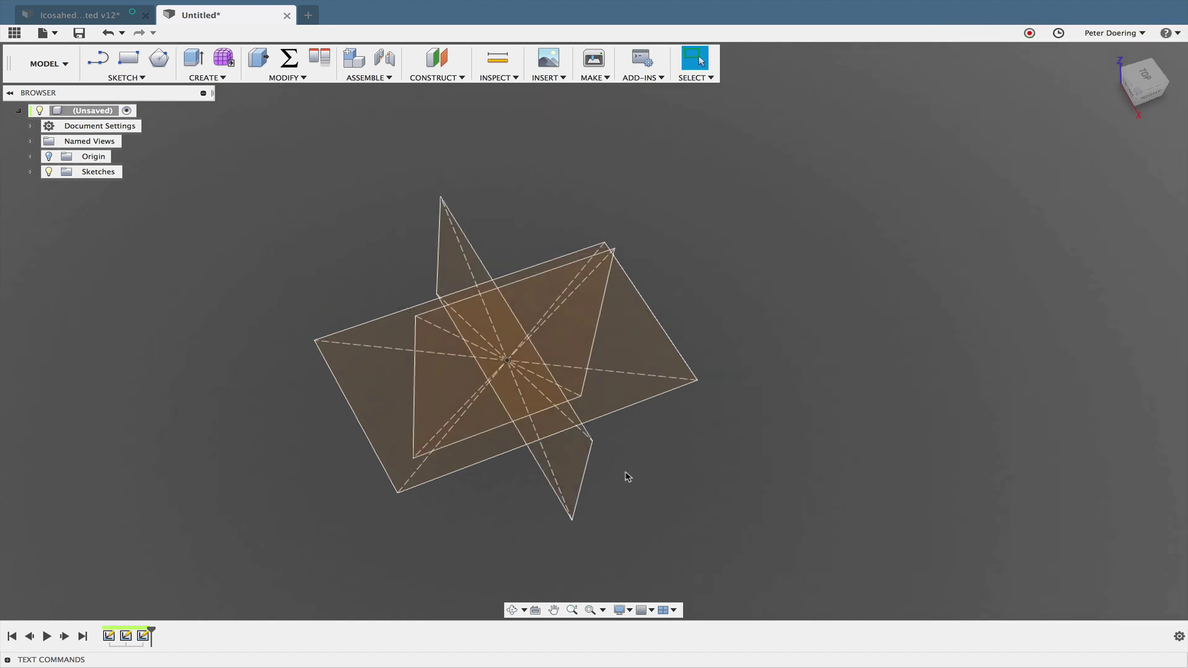
Step: Inspect the three crossing rectangles and switch to Chrome to compare them with the golden rectangles figure in the Regular icosahedron article
middle_click_drag(625, 477, 666, 422, "shift")
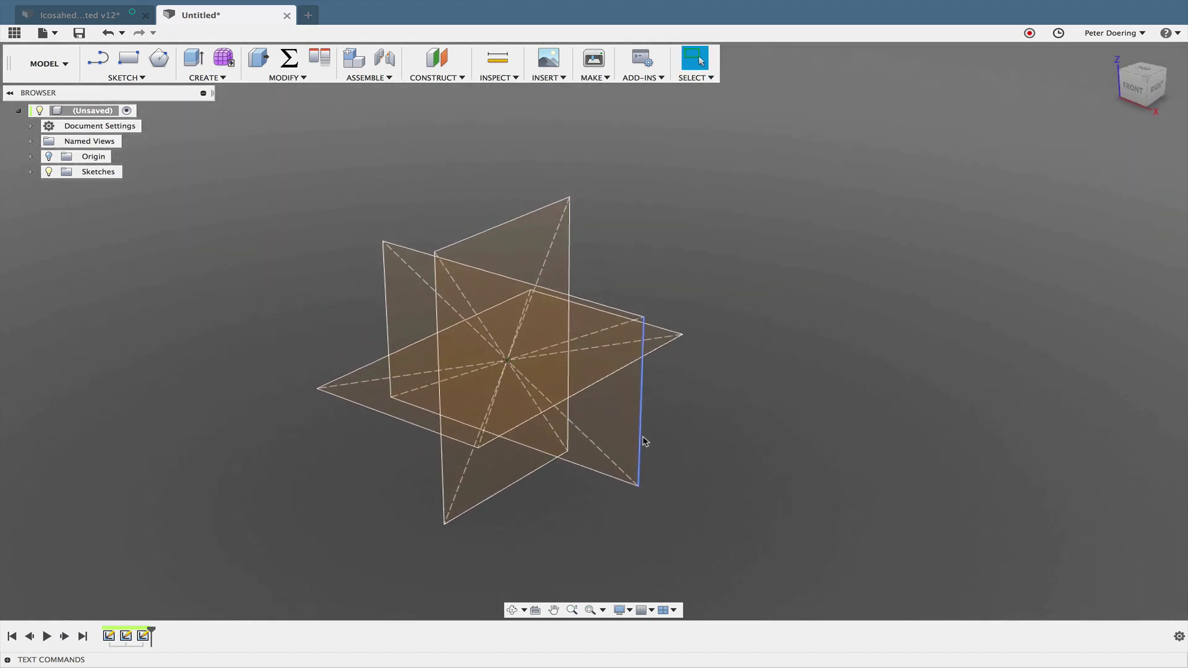
key("ctrl+Left")
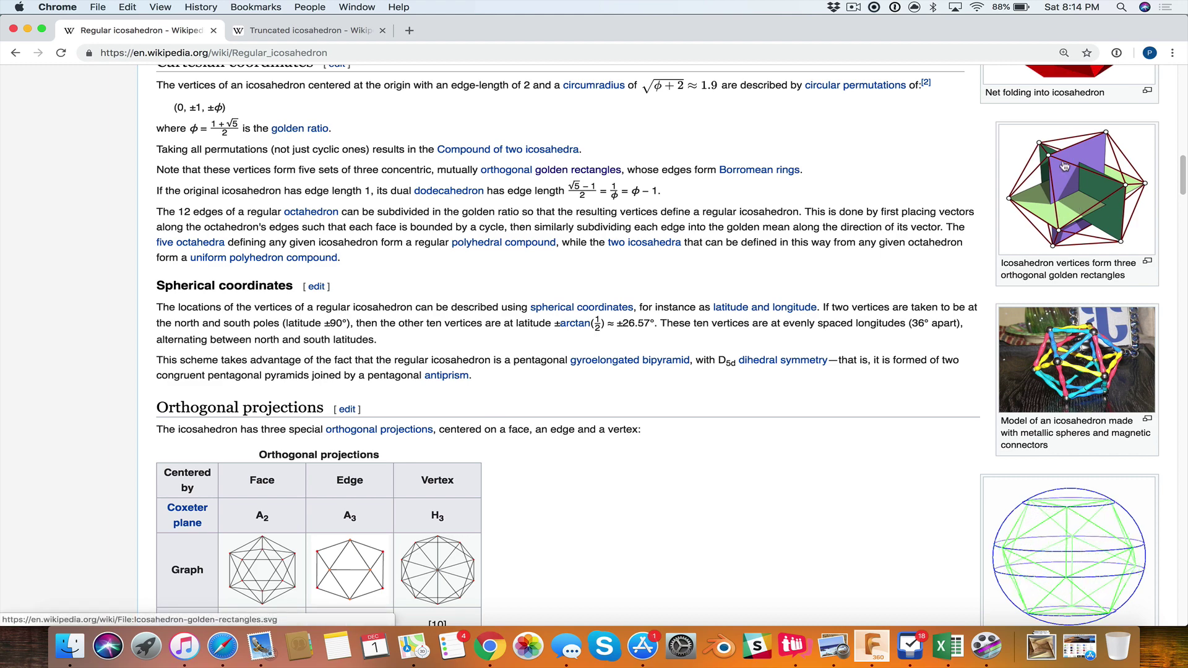
Step: Switch back to Fusion 360 and construct a plane through both ends of the horizontal rectangle's near short side and the upright rectangle's upper near corner
key("ctrl+Right")
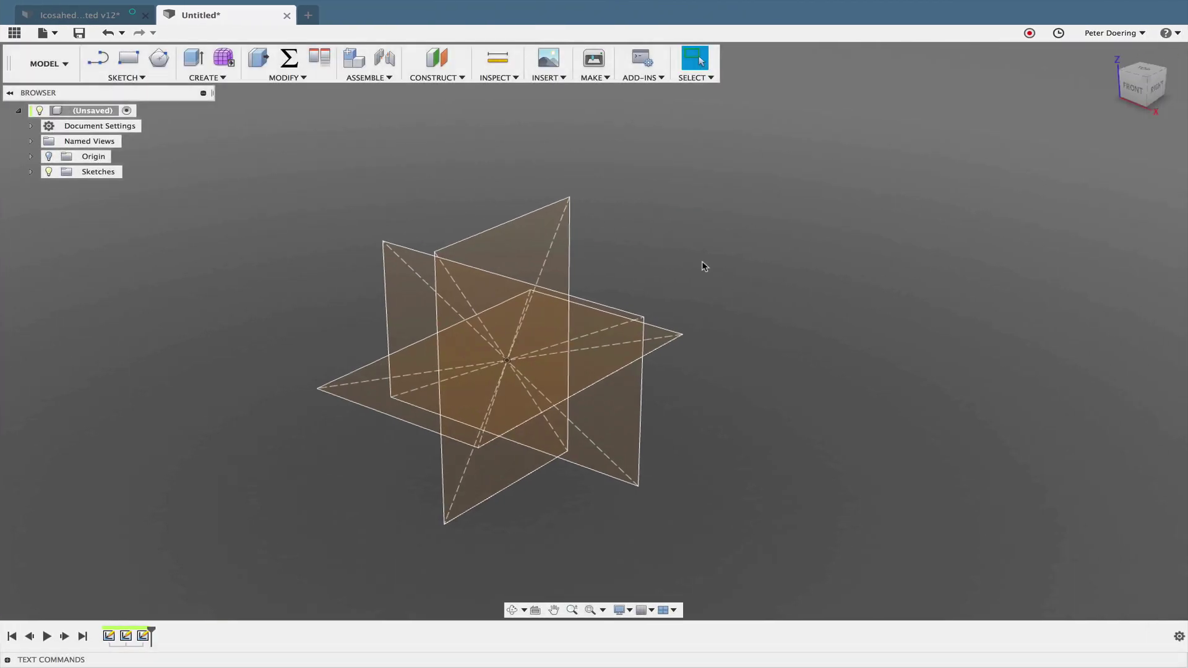
middle_click_drag(747, 342, 757, 336, "shift")
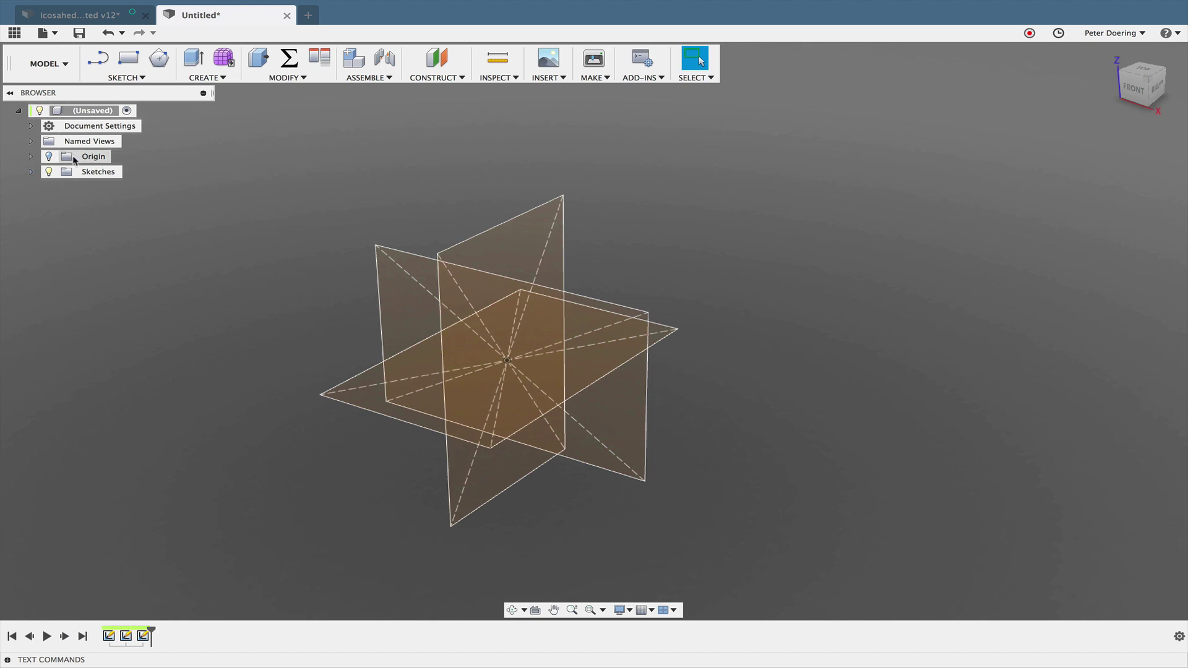
left_click(452, 79)
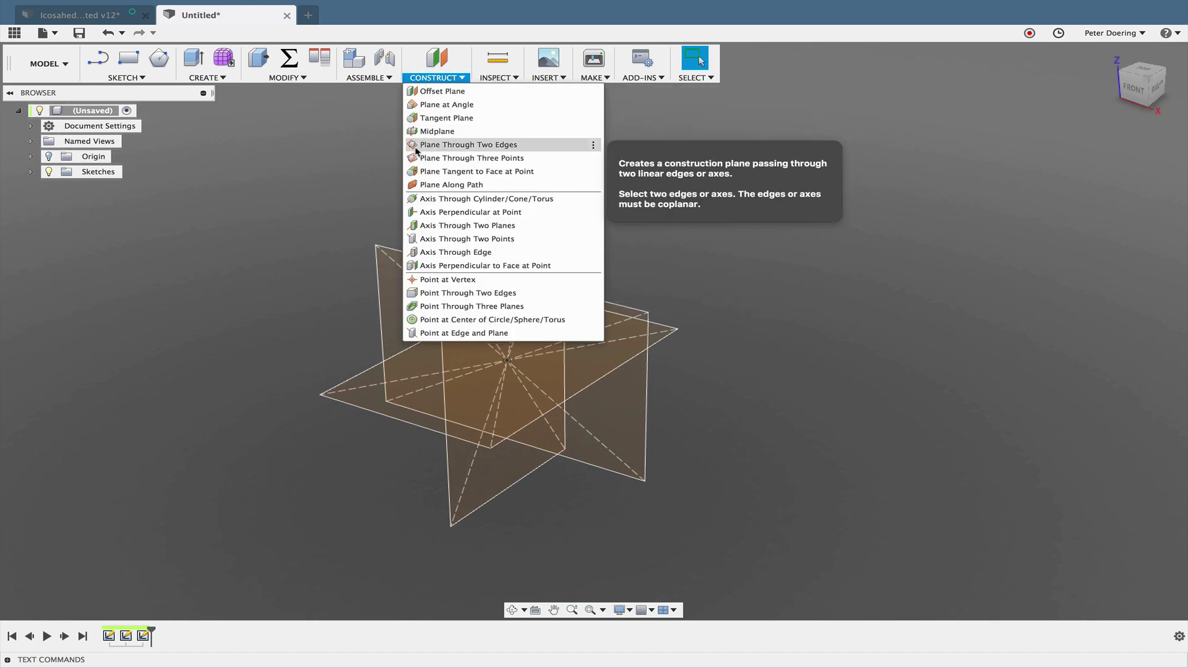
left_click(501, 159)
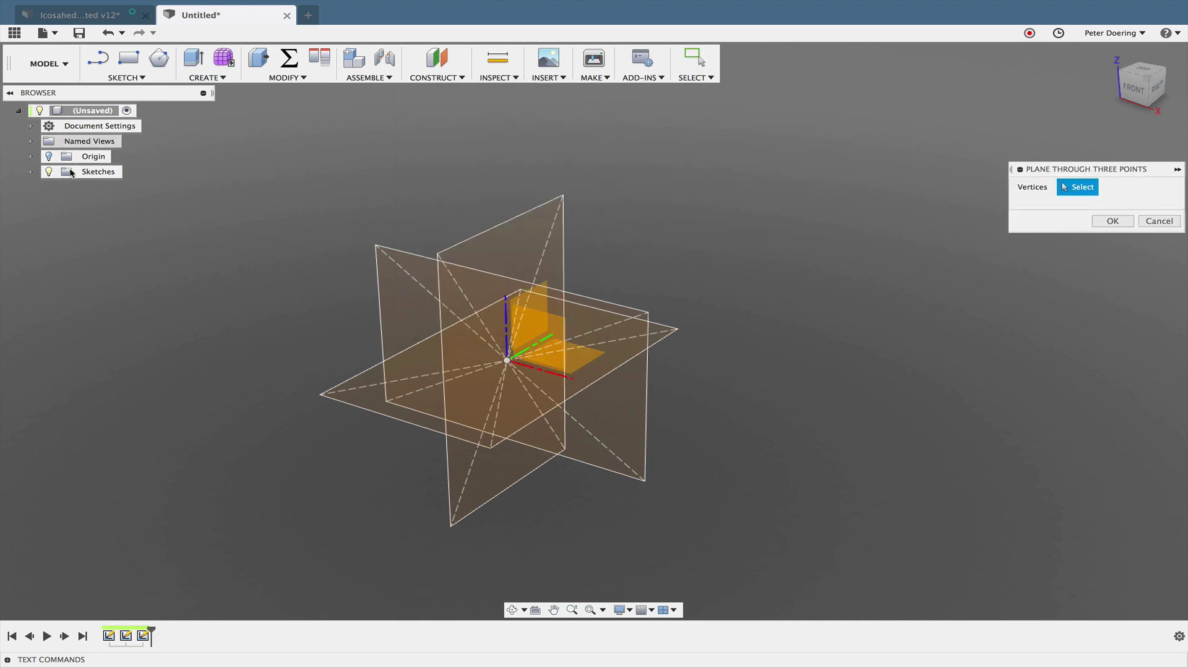
left_click(320, 395)
left_click(438, 254)
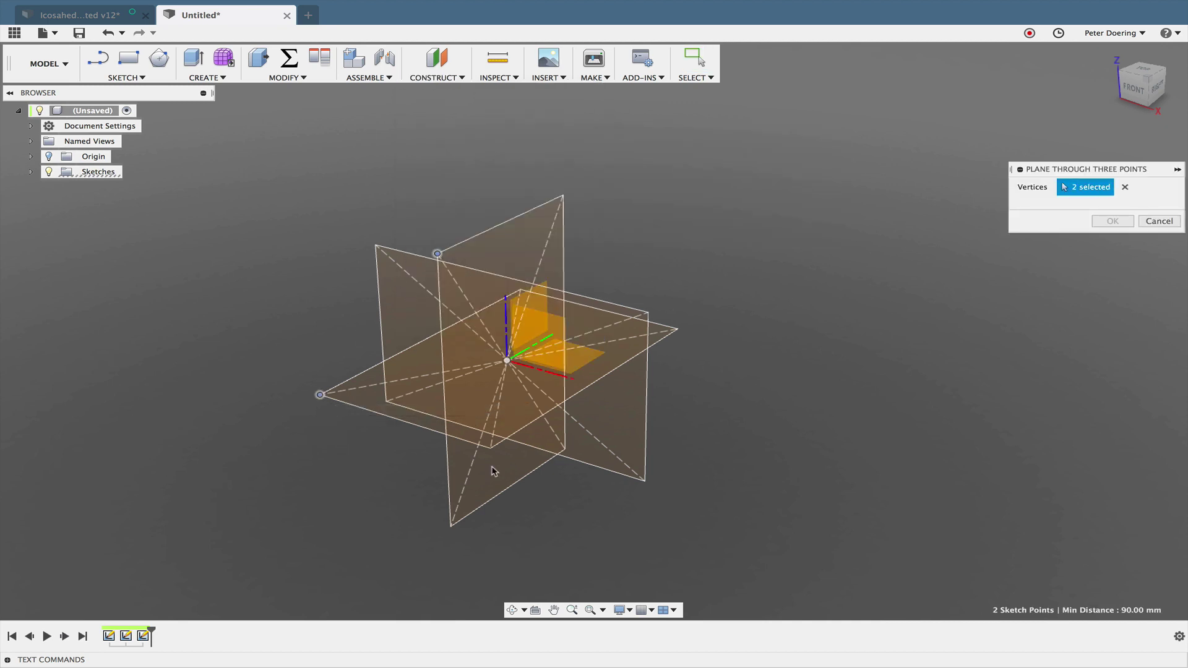
left_click(490, 450)
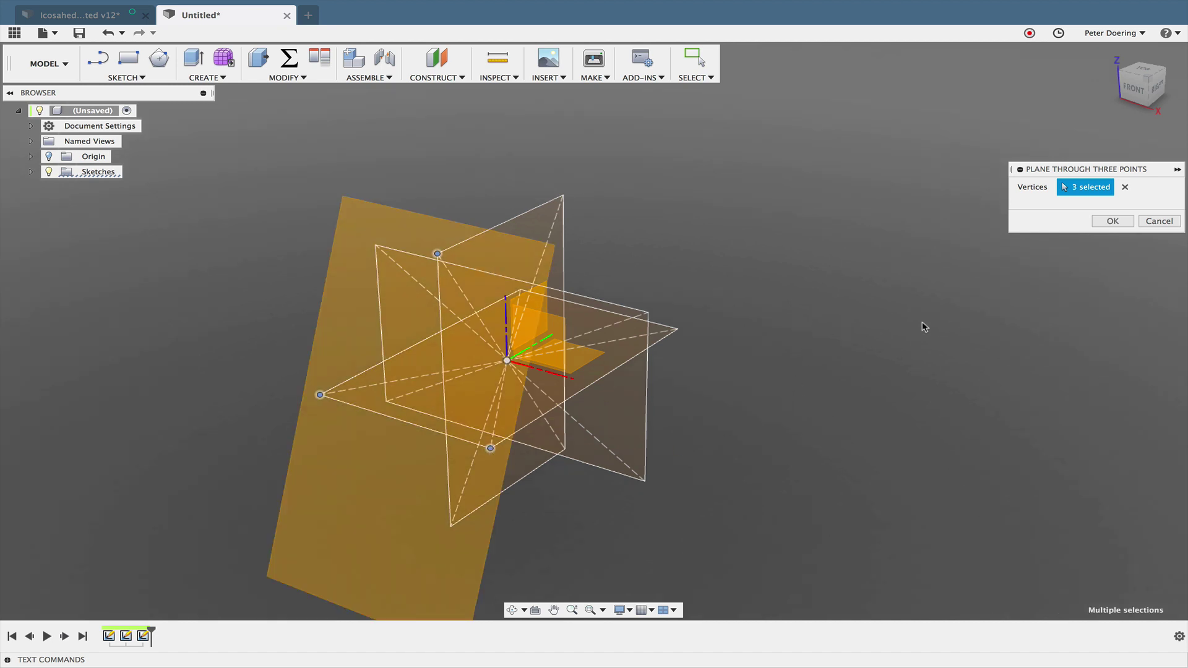
left_click(1110, 222)
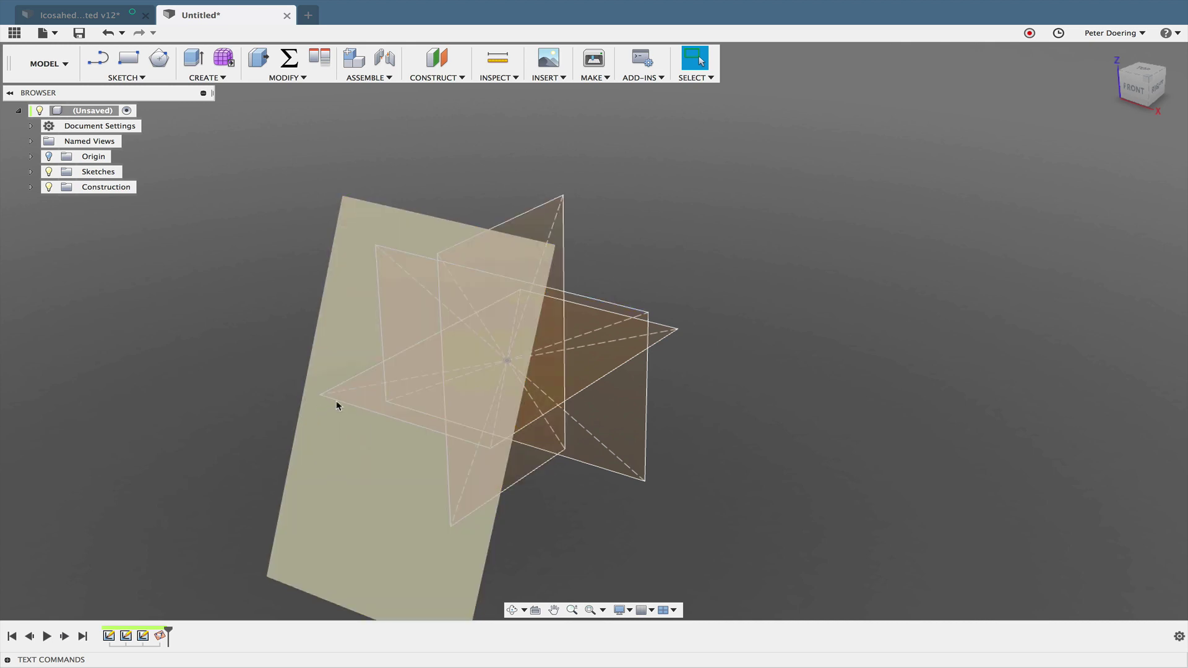
Step: Start a new sketch on the three-point construction plane
mouse_move(246, 386)
middle_mouse_down("shift")
mouse_move(269, 347)
mouse_move(250, 372)
middle_mouse_up("shift")
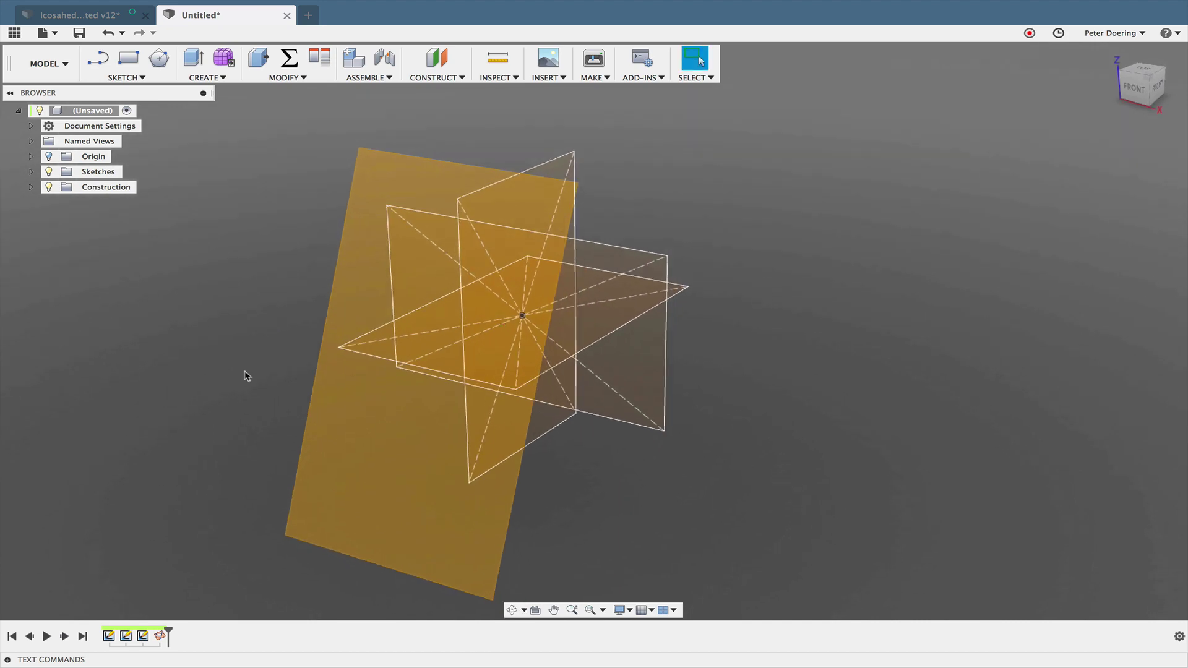
key("s")
left_click(256, 402)
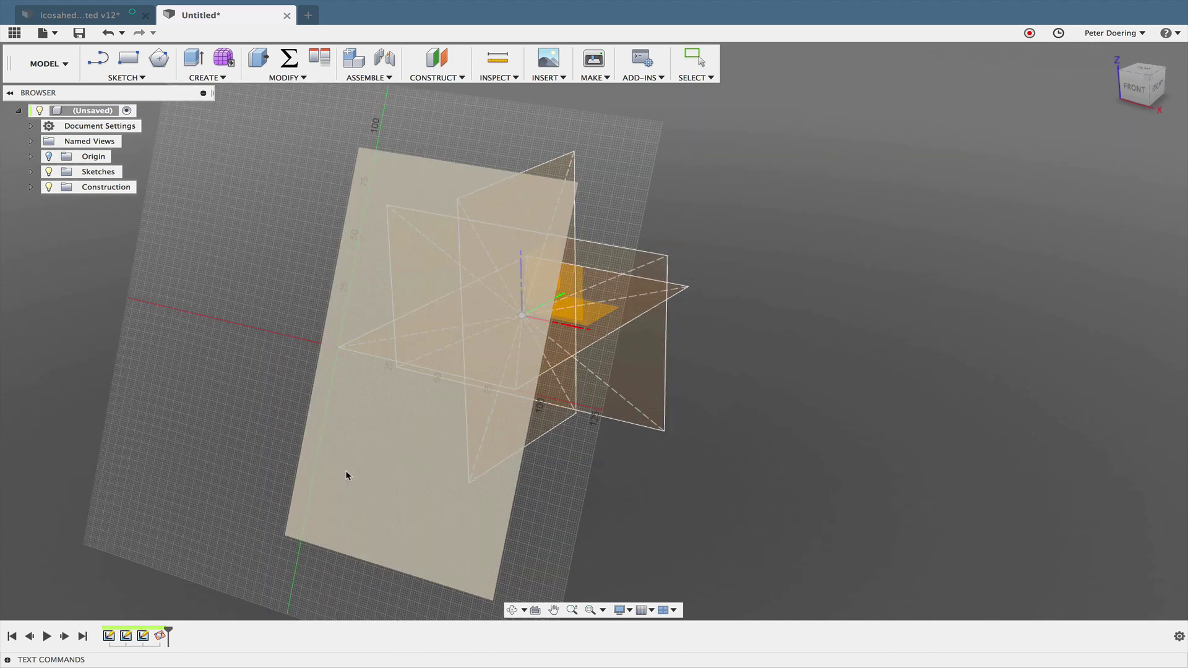
left_click(346, 475)
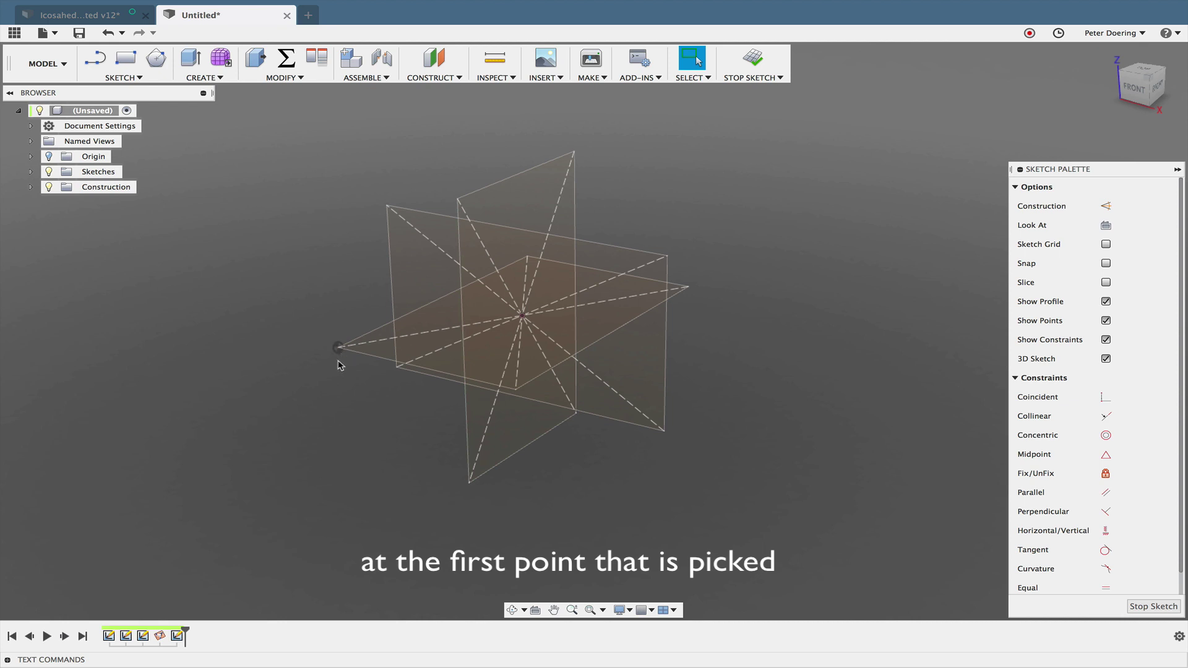
Step: Draw a closed line triangle through the three corners that define the construction plane and finish the sketch
middle_click_drag(326, 413, 330, 426, "shift")
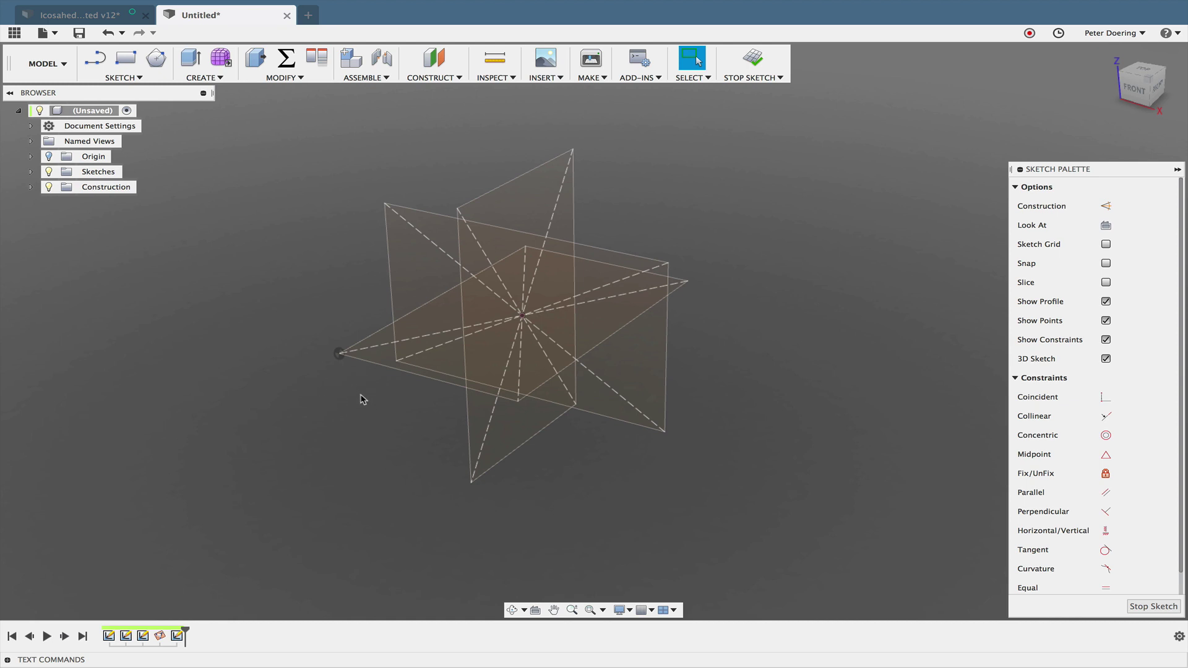
key("s")
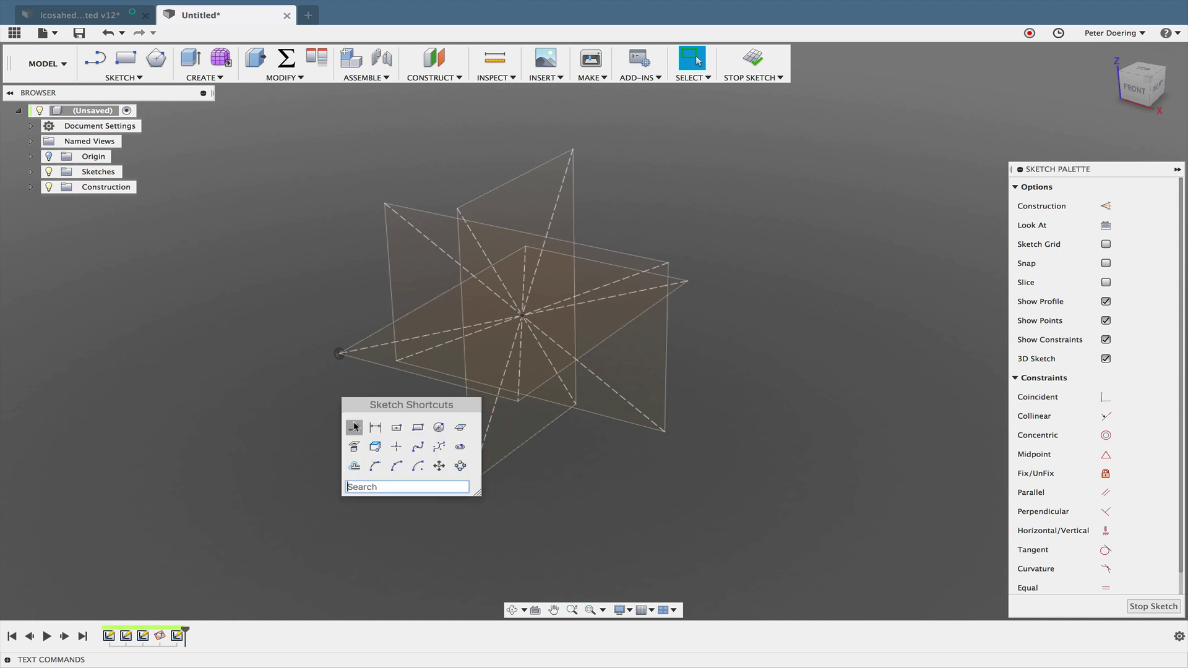
left_click(354, 424)
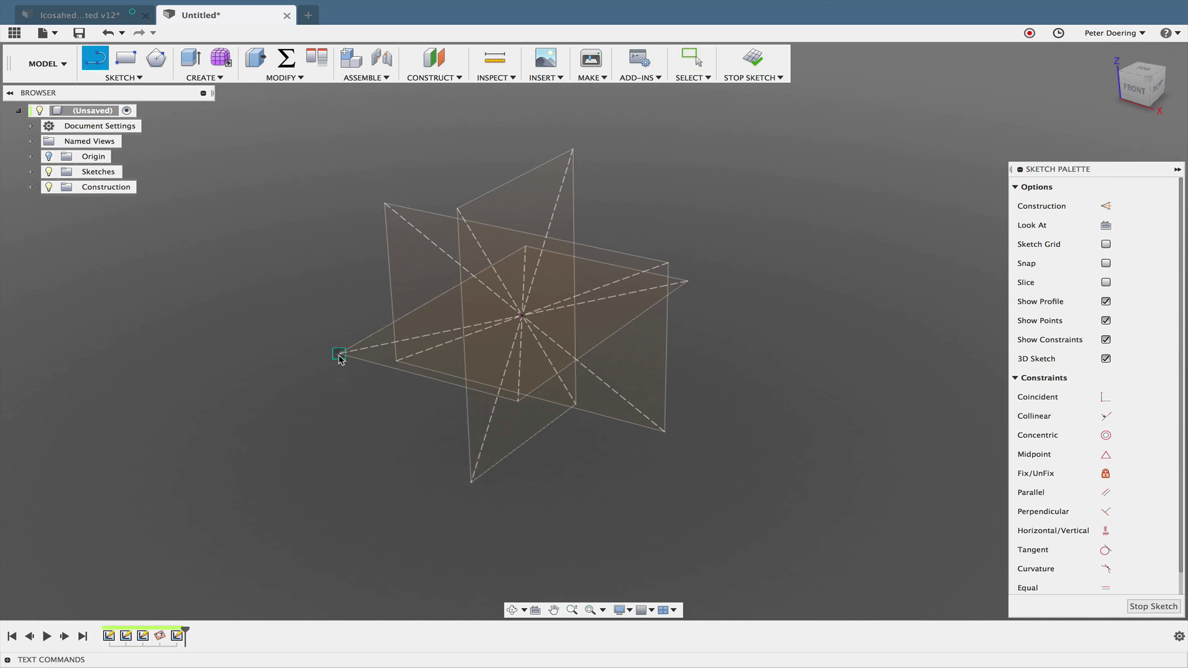
left_click(338, 357)
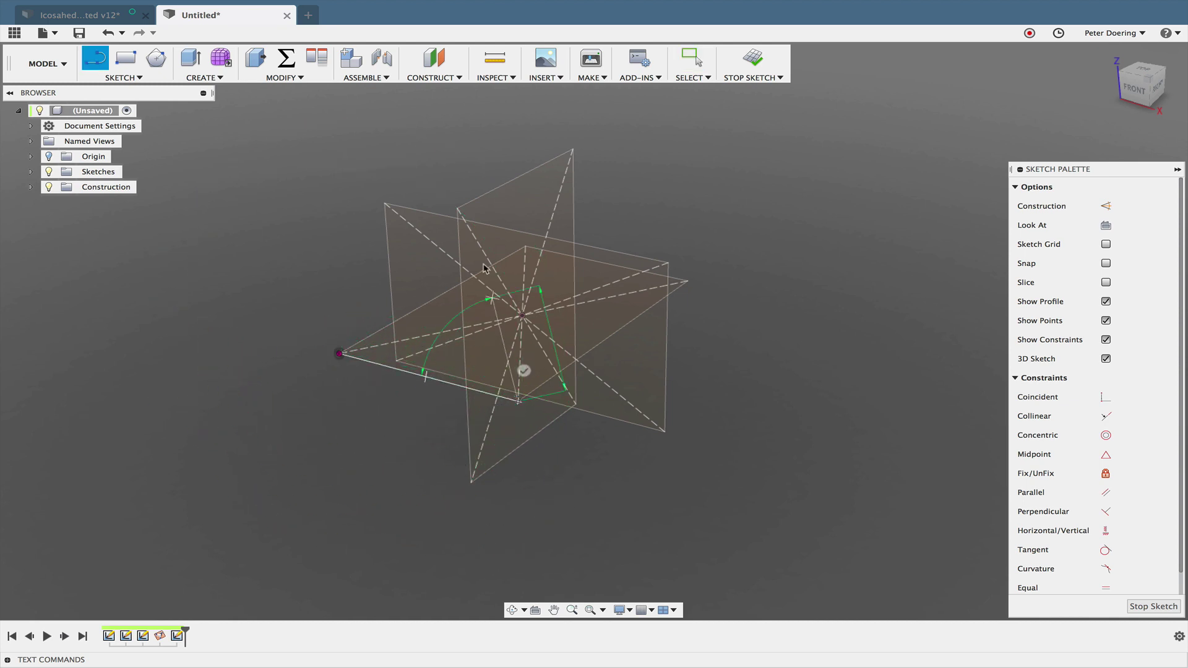
left_click(457, 208)
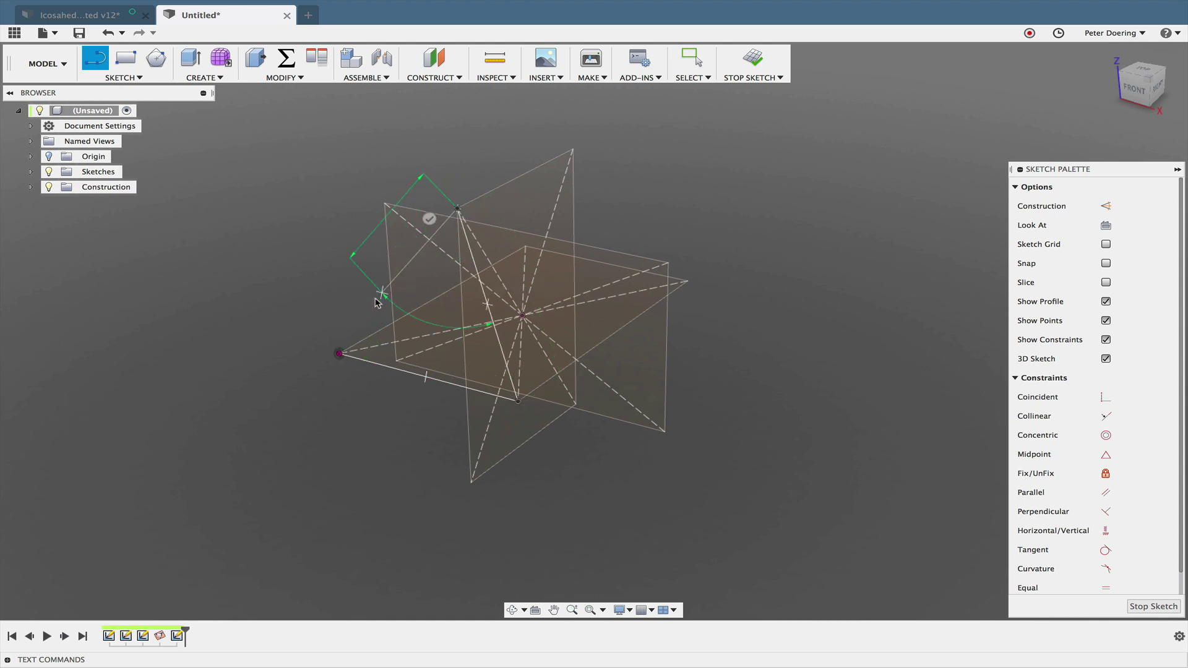
left_click(339, 354)
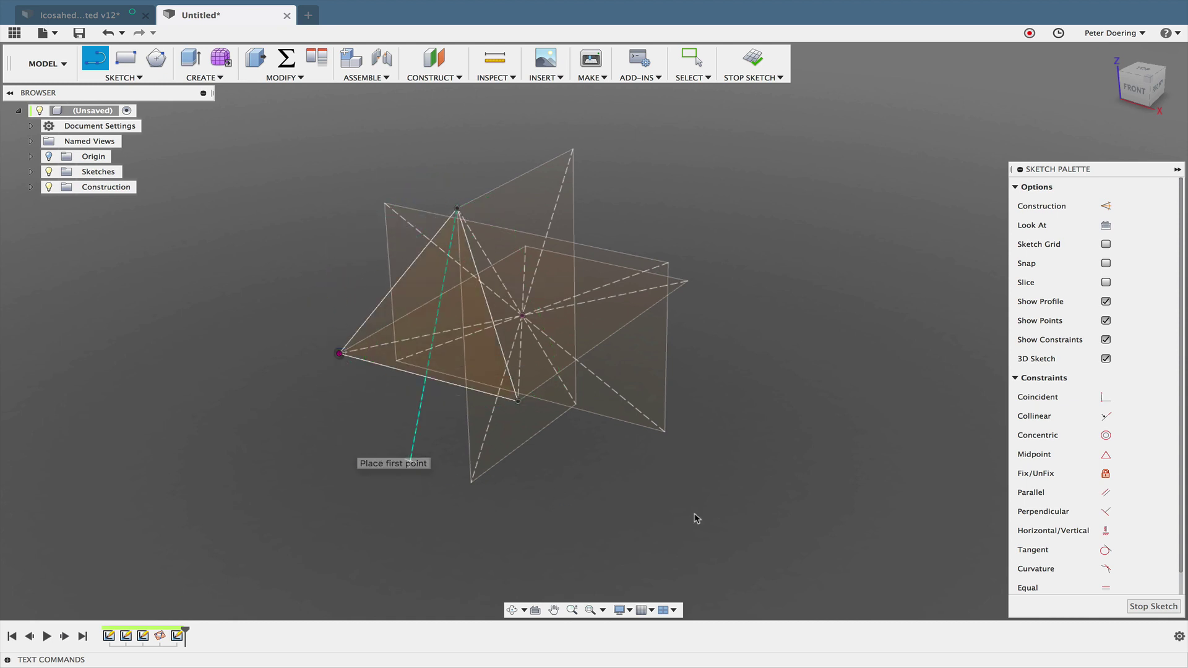
key("Escape")
left_click(1149, 609)
mouse_move(516, 493)
middle_mouse_down("shift")
mouse_move(472, 498)
mouse_move(490, 497)
middle_mouse_up("shift")
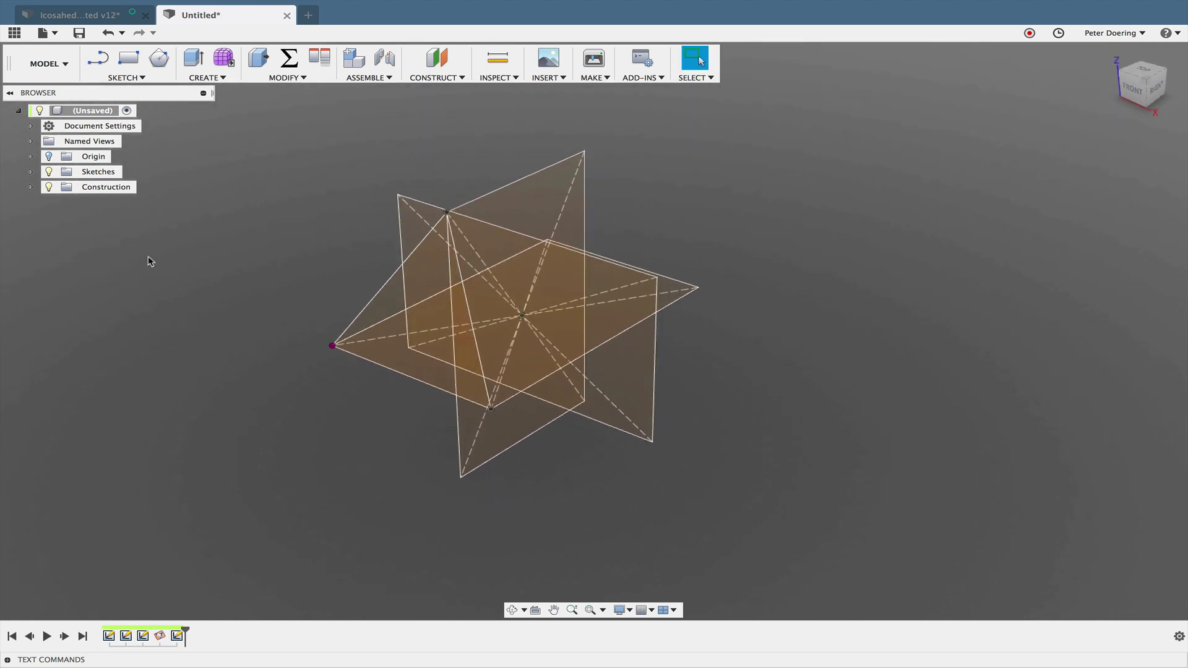
Step: Hide the three rectangle sketches, Sketch1, Sketch2 and Sketch3, leaving only the triangle sketch shown
left_click(31, 187)
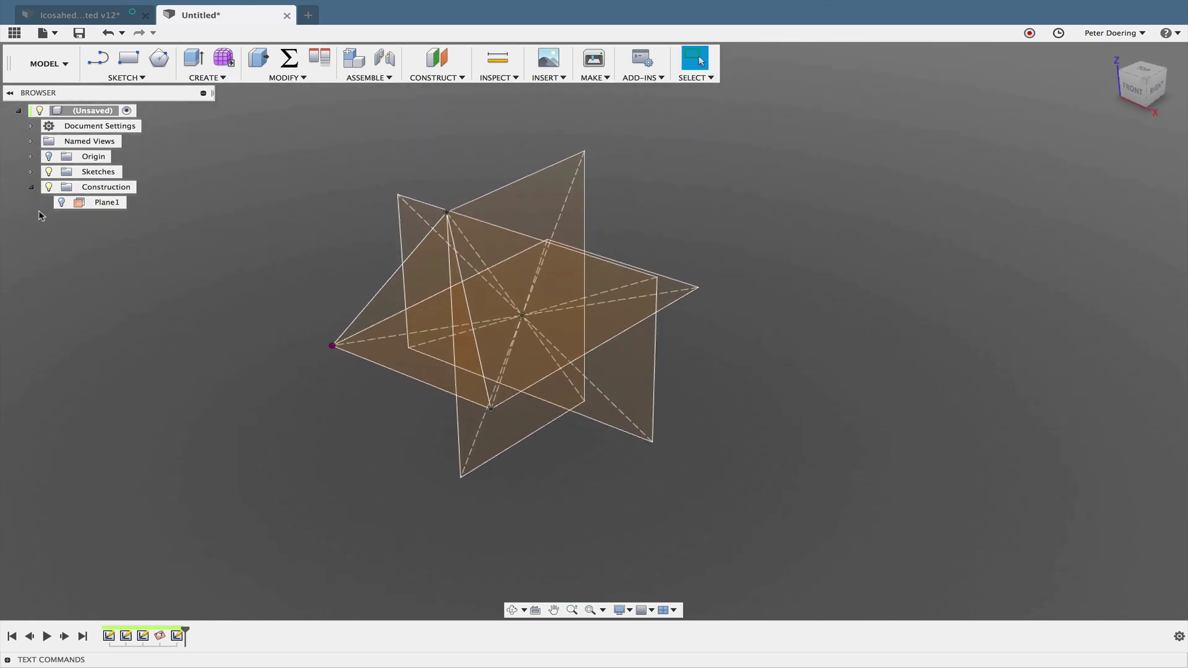
left_click(31, 188)
left_click(31, 171)
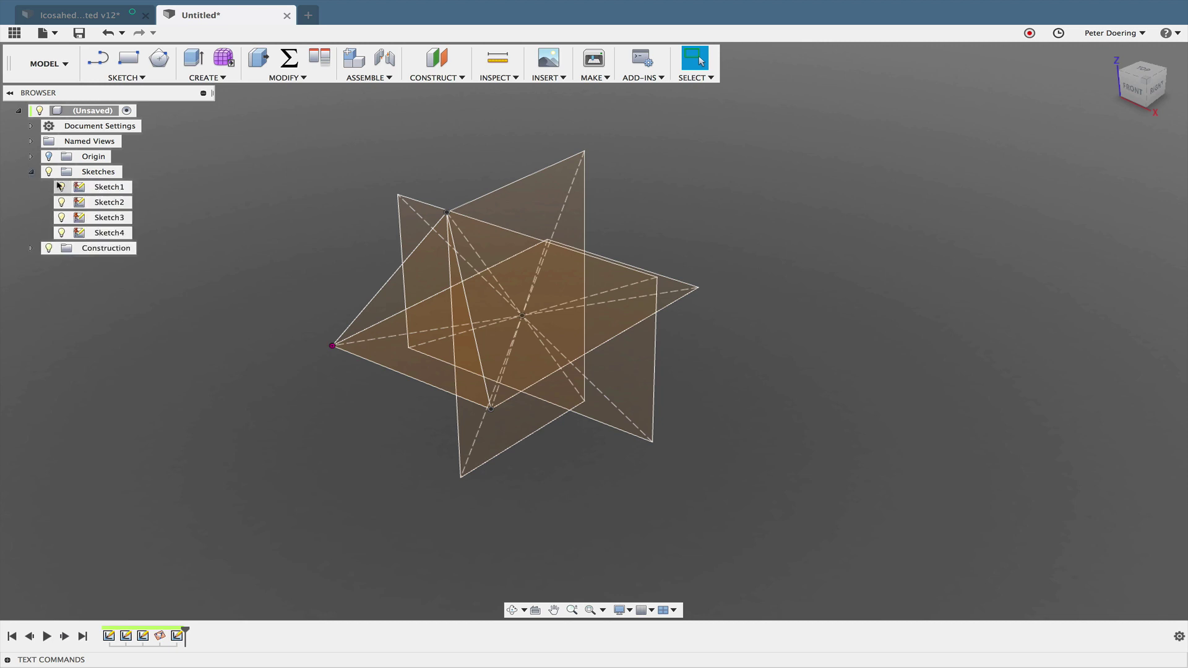
left_click(61, 187)
left_click(62, 202)
left_click(61, 217)
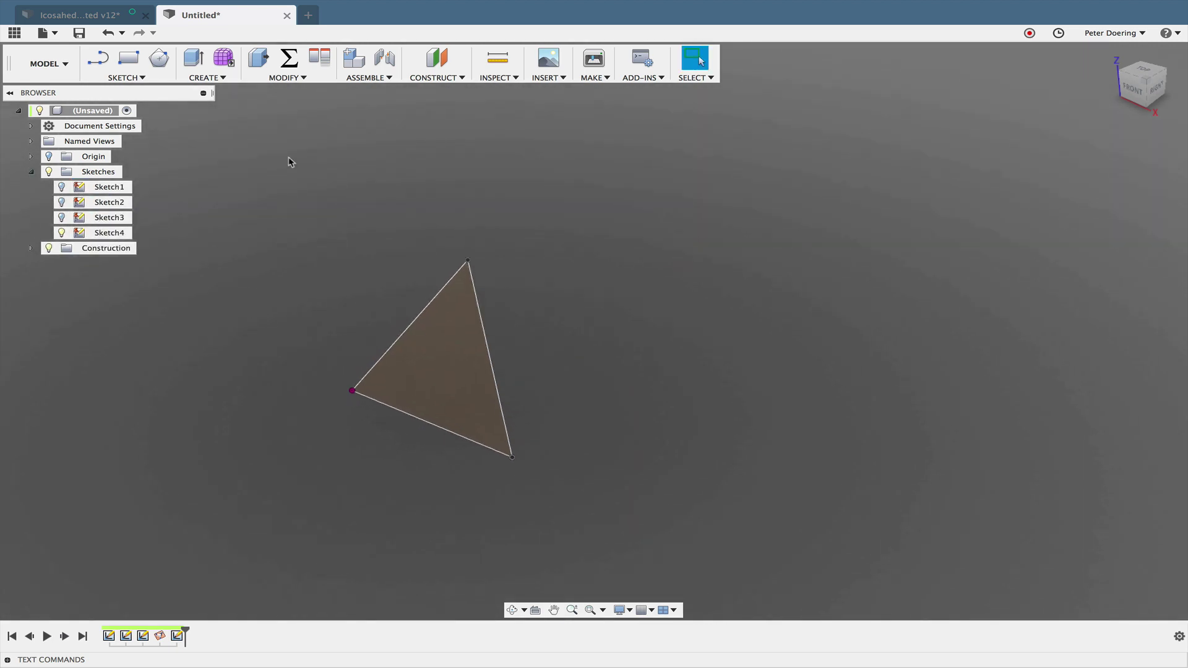
Step: Set the user parameter endge_length to 50 mm and close the parameters
left_click(289, 59)
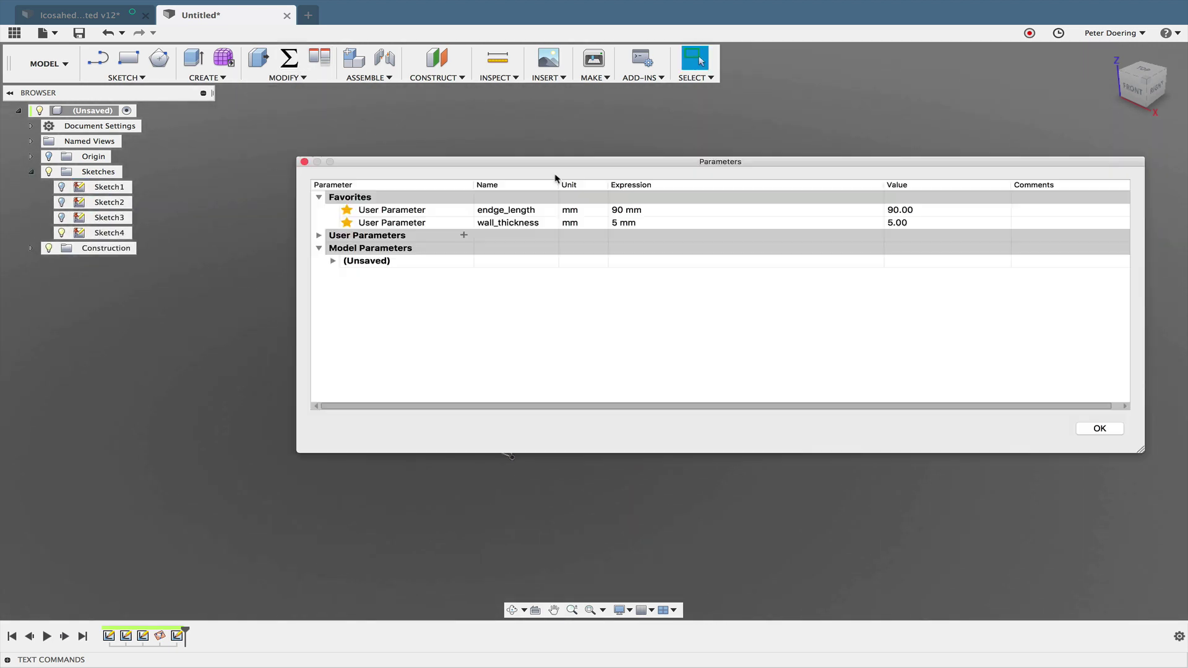
left_click(658, 211)
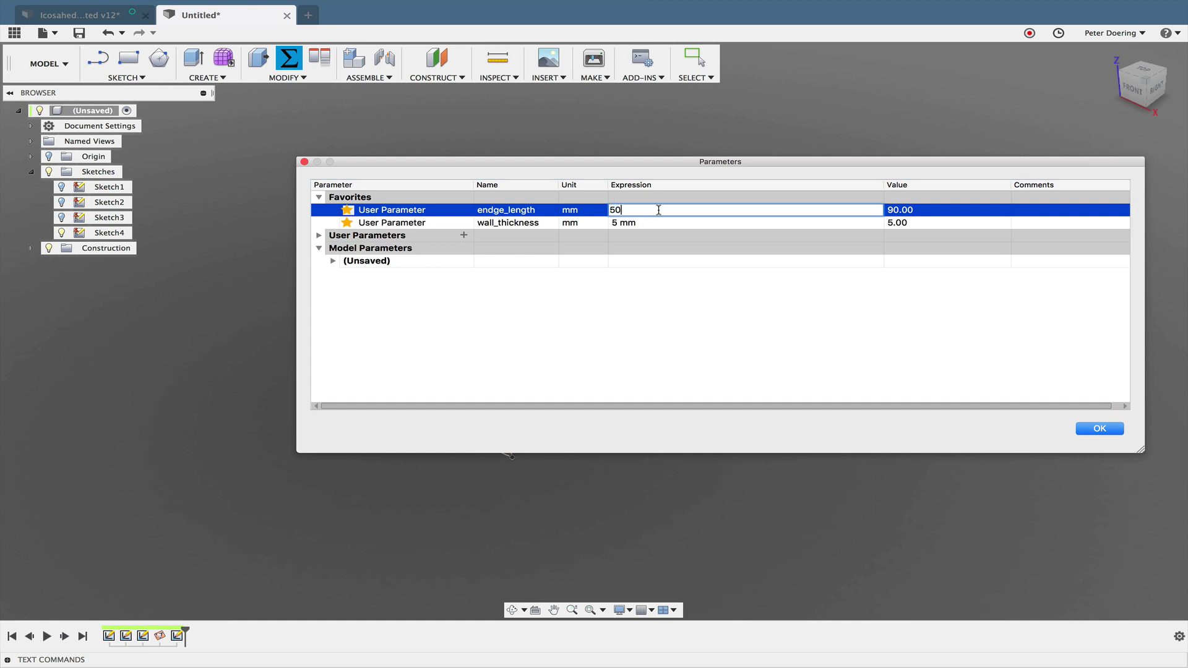
key("Return")
left_click(648, 490)
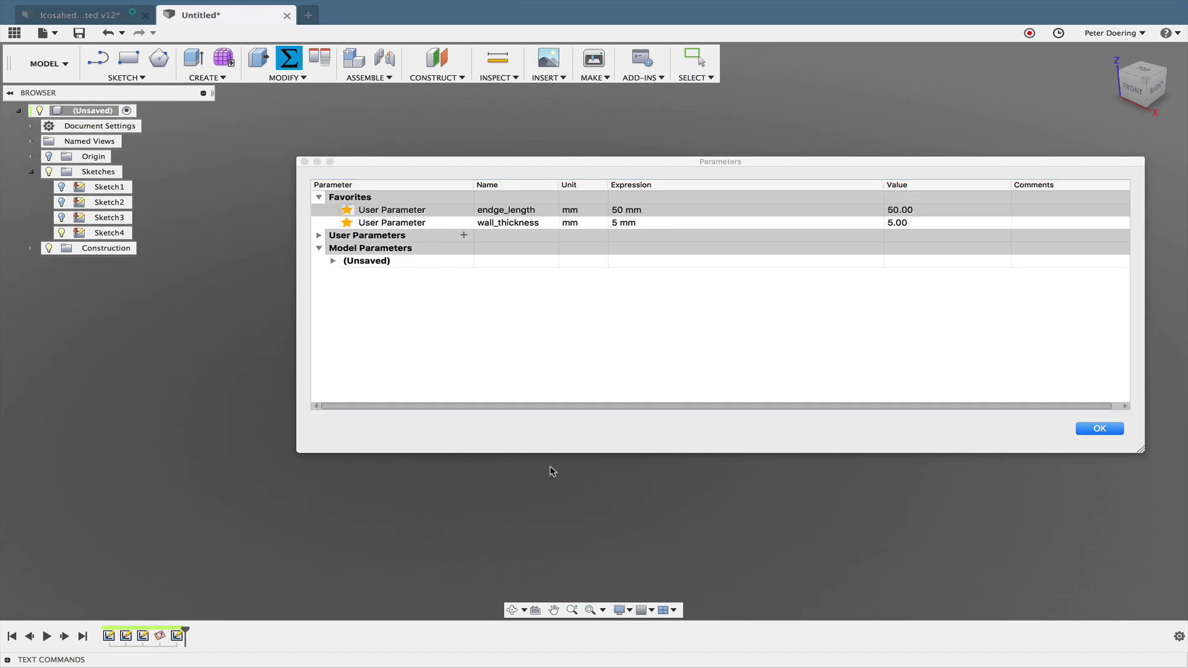
left_click(1102, 433)
Step: Reopen the triangle sketch, Sketch4, for editing and examine the triangle's corners after the parameter change
middle_click_drag(400, 407, 454, 413, "shift")
right_click(103, 236)
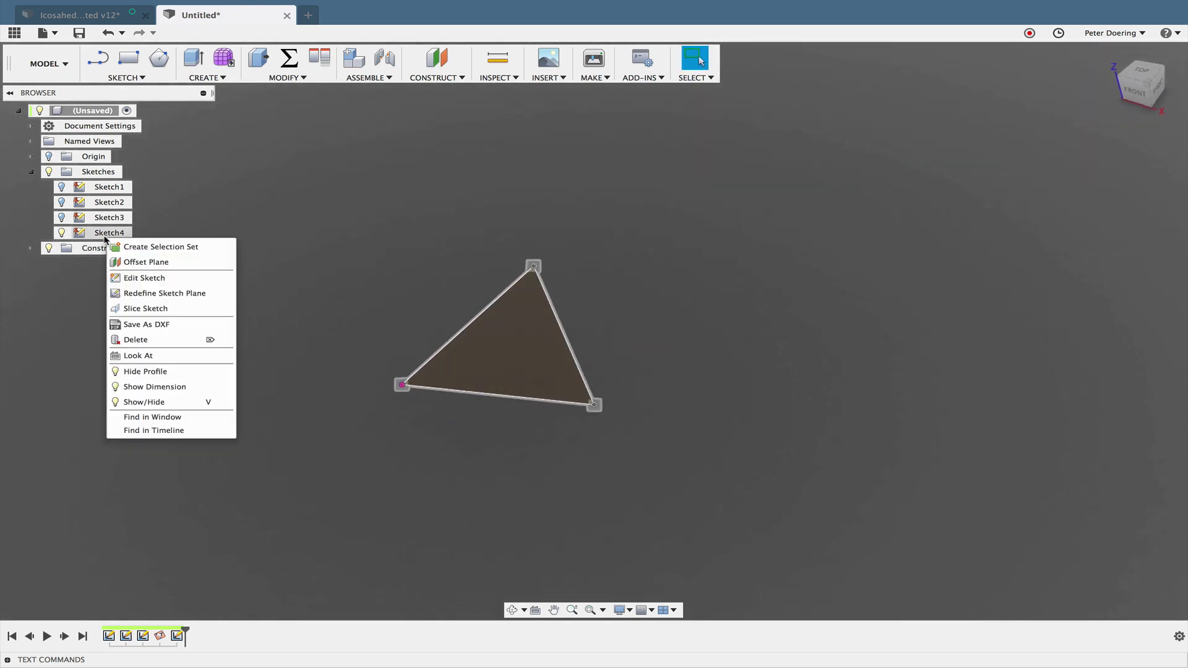
left_click(139, 274)
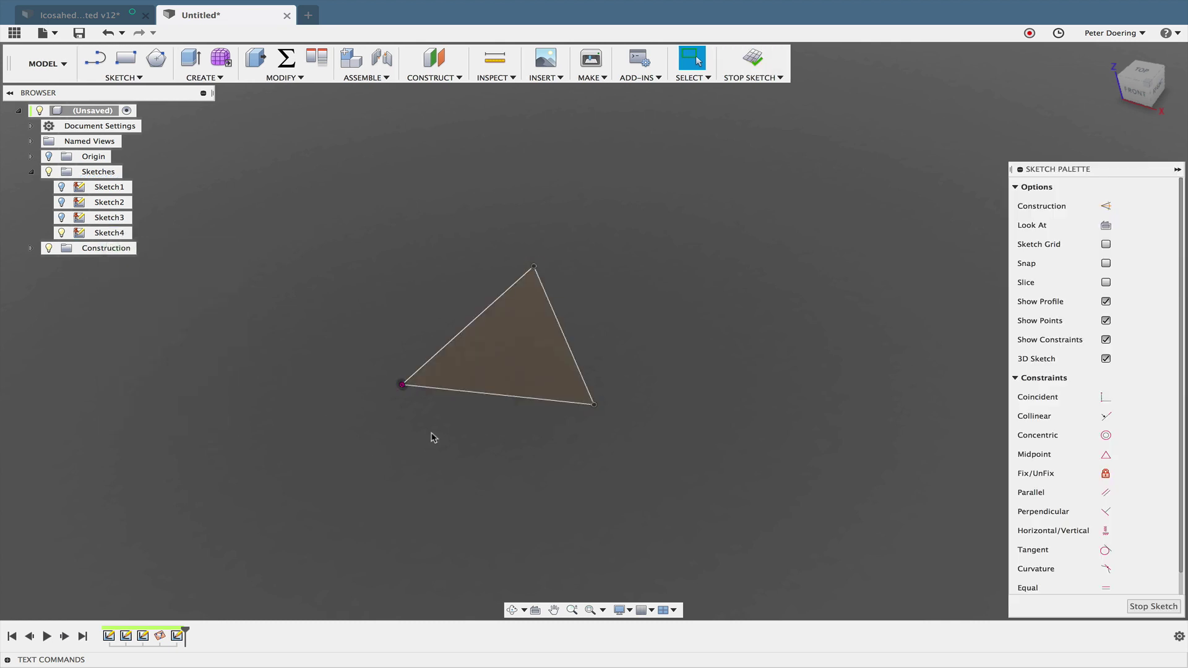
mouse_move(396, 447)
middle_mouse_down()
mouse_move(405, 424)
mouse_move(361, 431)
mouse_move(402, 428)
mouse_move(390, 429)
mouse_move(391, 450)
middle_mouse_up()
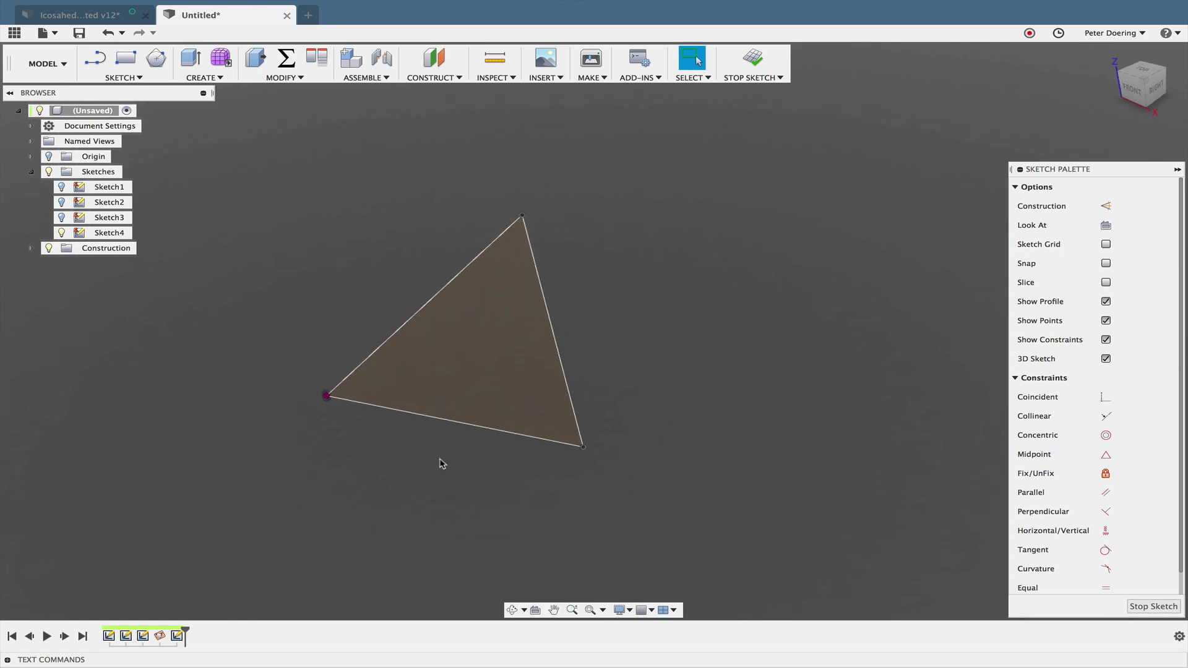
middle_click_drag(481, 477, 472, 485, "shift")
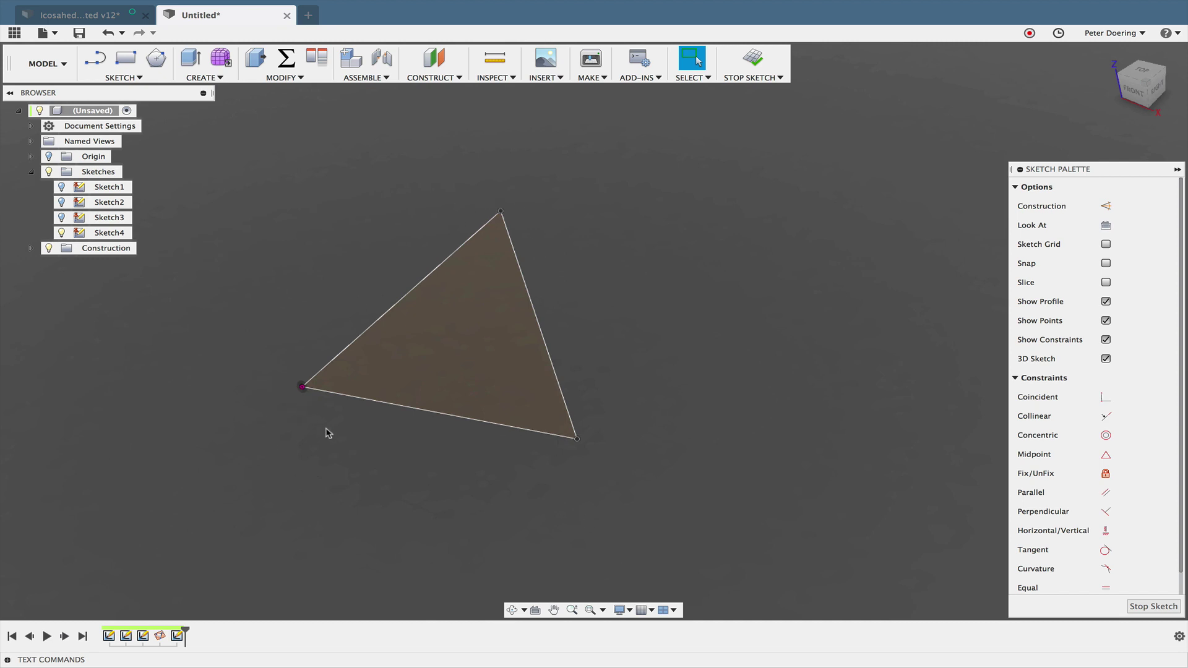
middle_click_drag(404, 433, 409, 444, "shift")
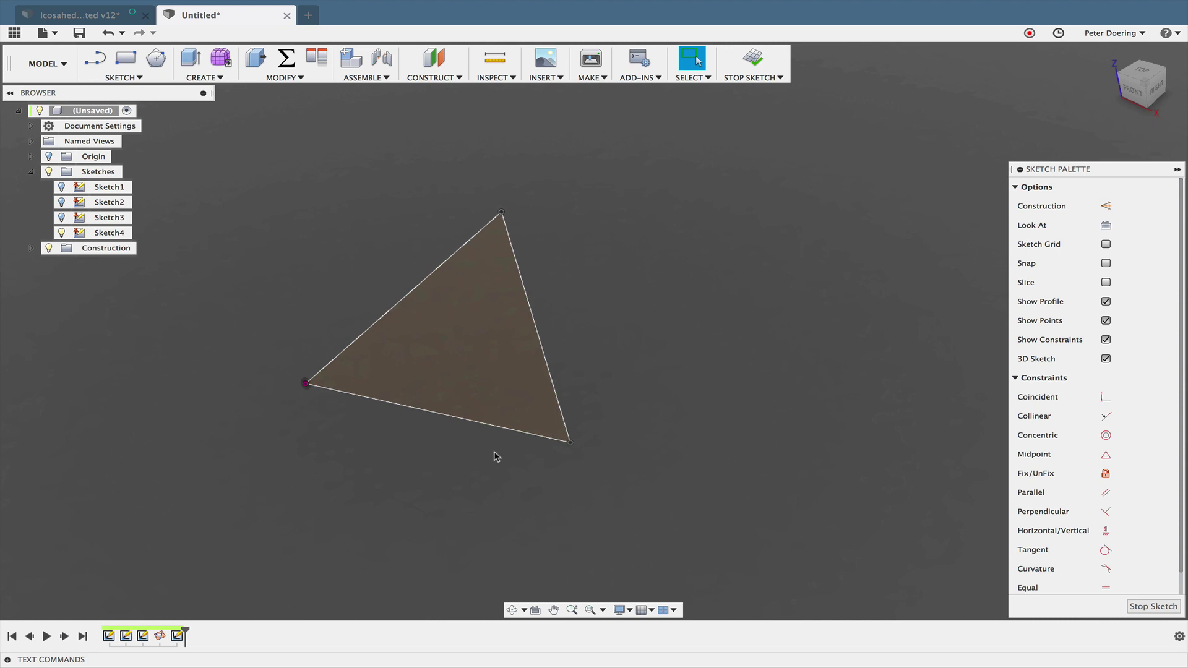
mouse_move(464, 453)
middle_mouse_down("shift")
mouse_move(471, 435)
mouse_move(463, 448)
middle_mouse_up("shift")
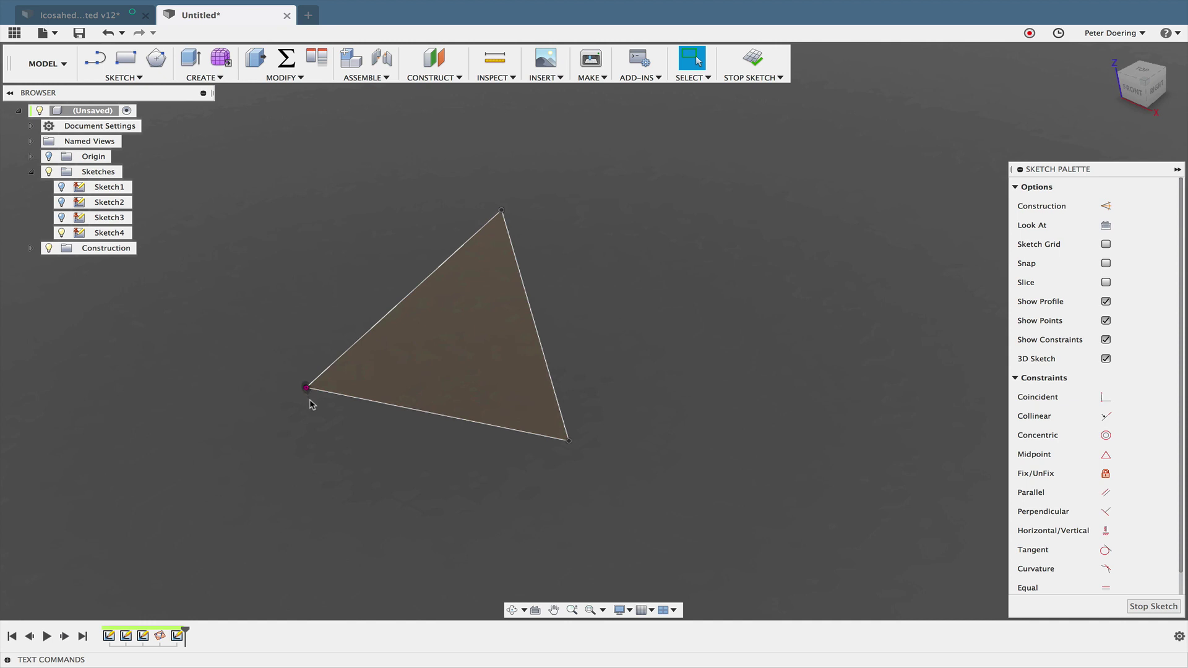
middle_click_drag(321, 415, 399, 433, "shift")
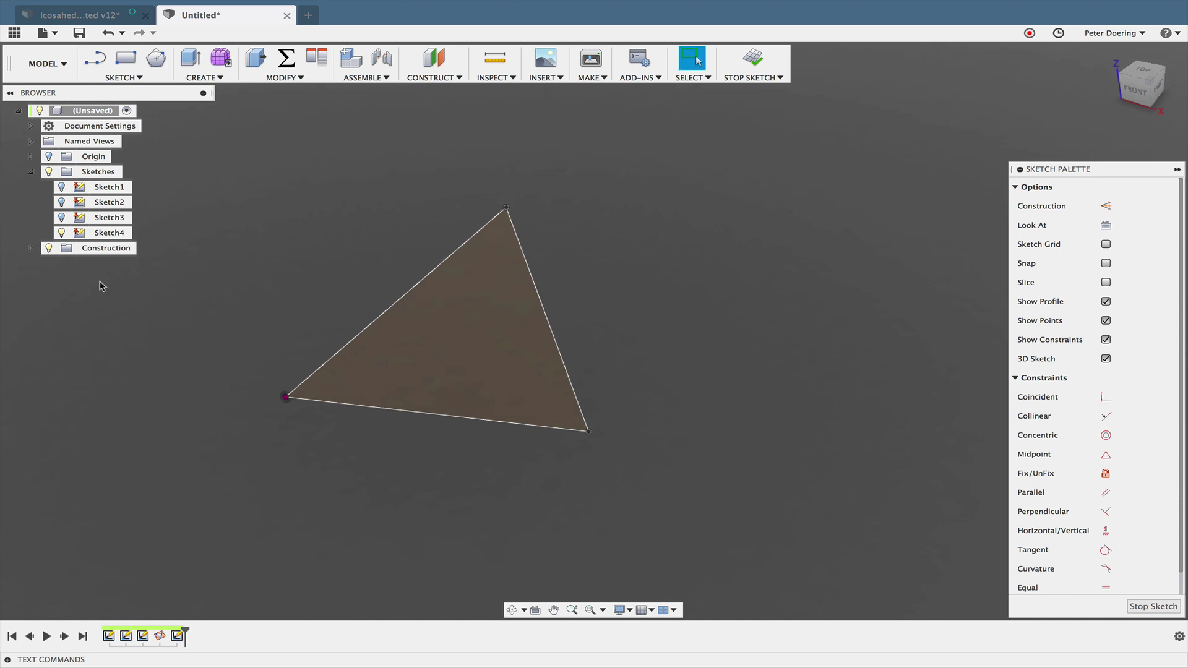
Step: Show the three rectangle sketches and project the horizontal rectangle's corner nearest the displaced triangle corner into the triangle sketch with Projection Link on
left_click(62, 218)
left_click(62, 203)
left_click(62, 188)
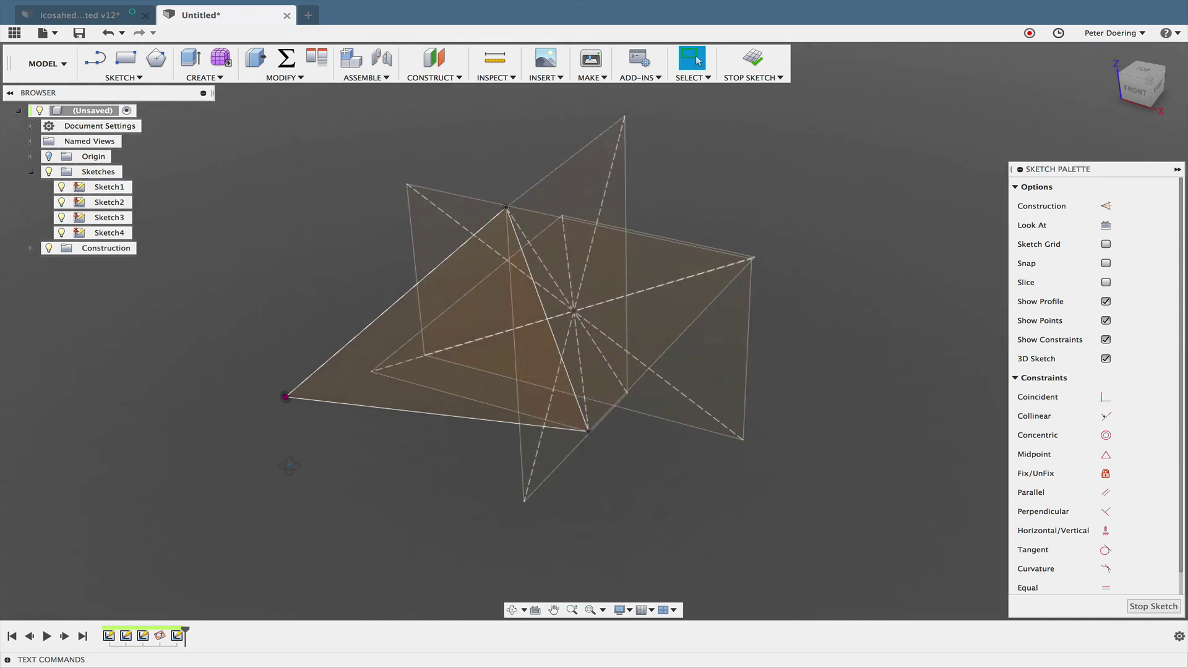
middle_click_drag(289, 465, 278, 477, "shift")
key("s")
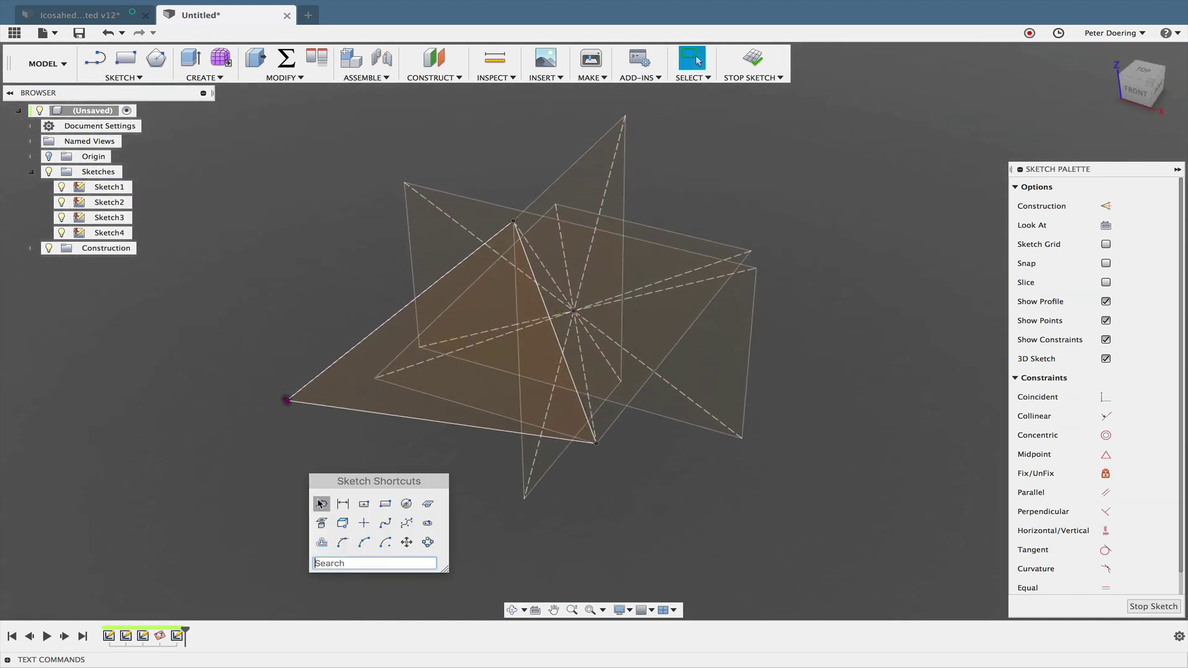
left_click(321, 504)
left_click(375, 380)
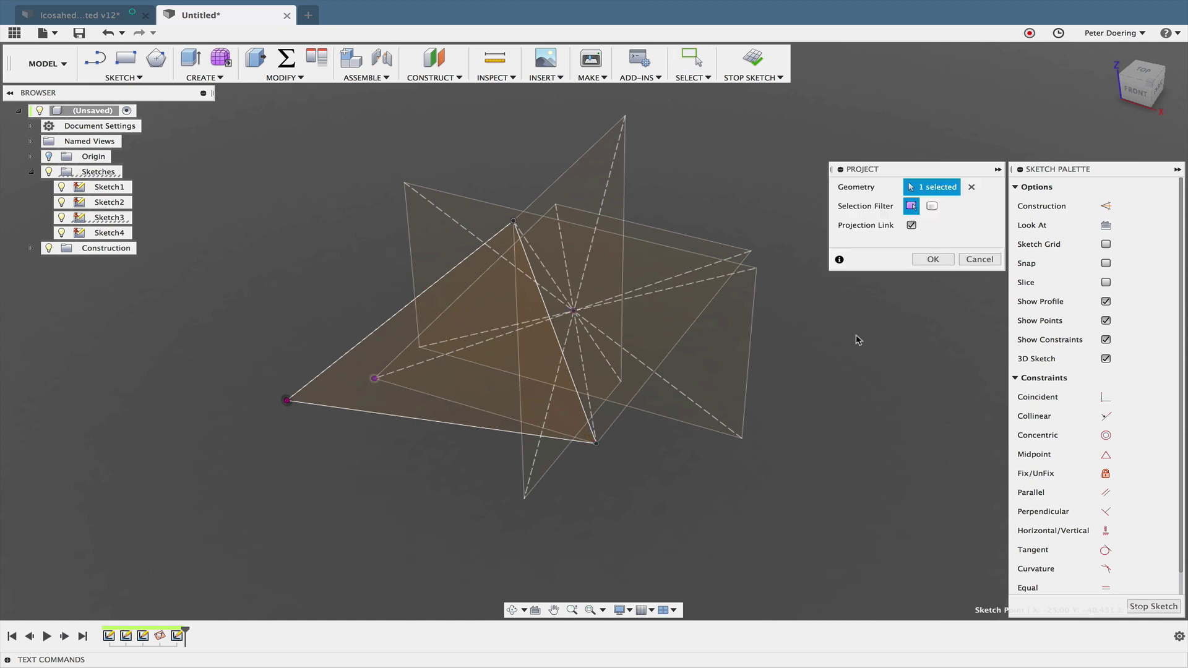
left_click(933, 259)
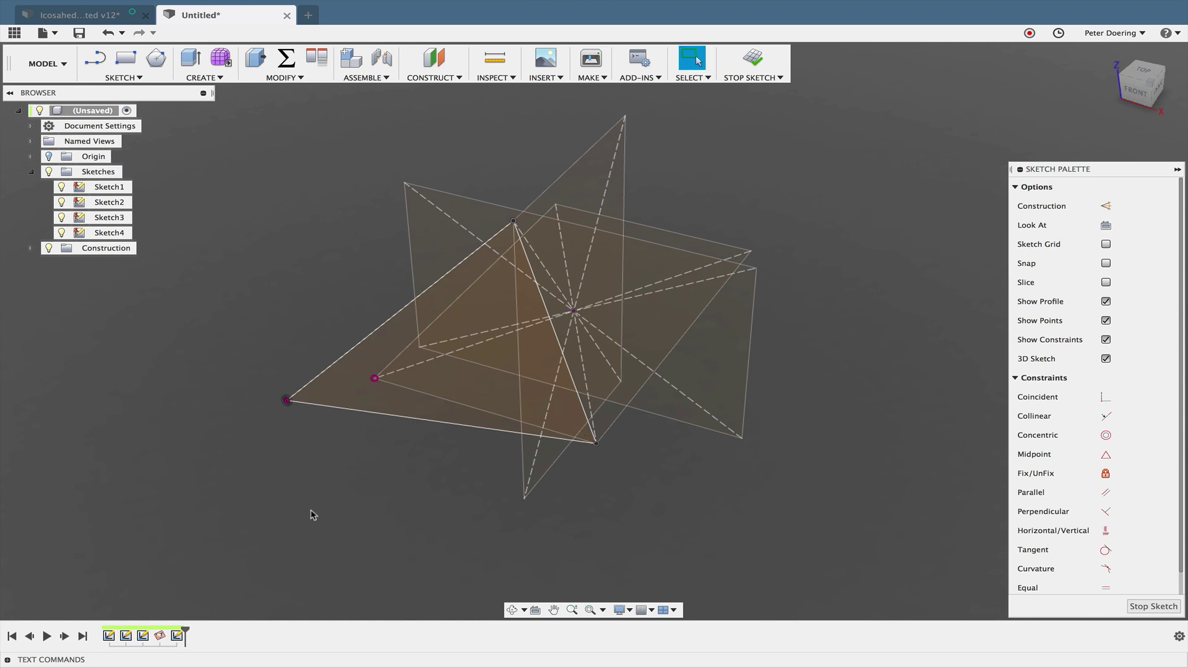
Step: Delete the coincident constraint that ties the triangle's displaced corner to its old point
left_click(305, 404)
left_click(291, 410)
key("Delete")
left_click(307, 390)
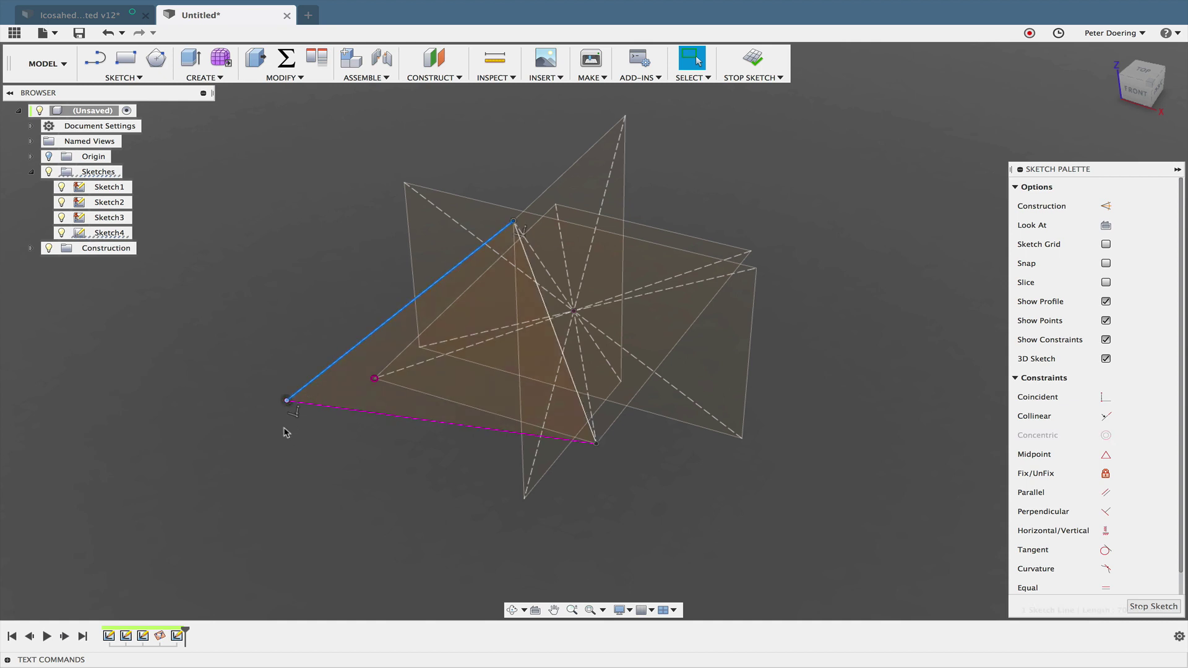
left_click(294, 412)
key("Delete")
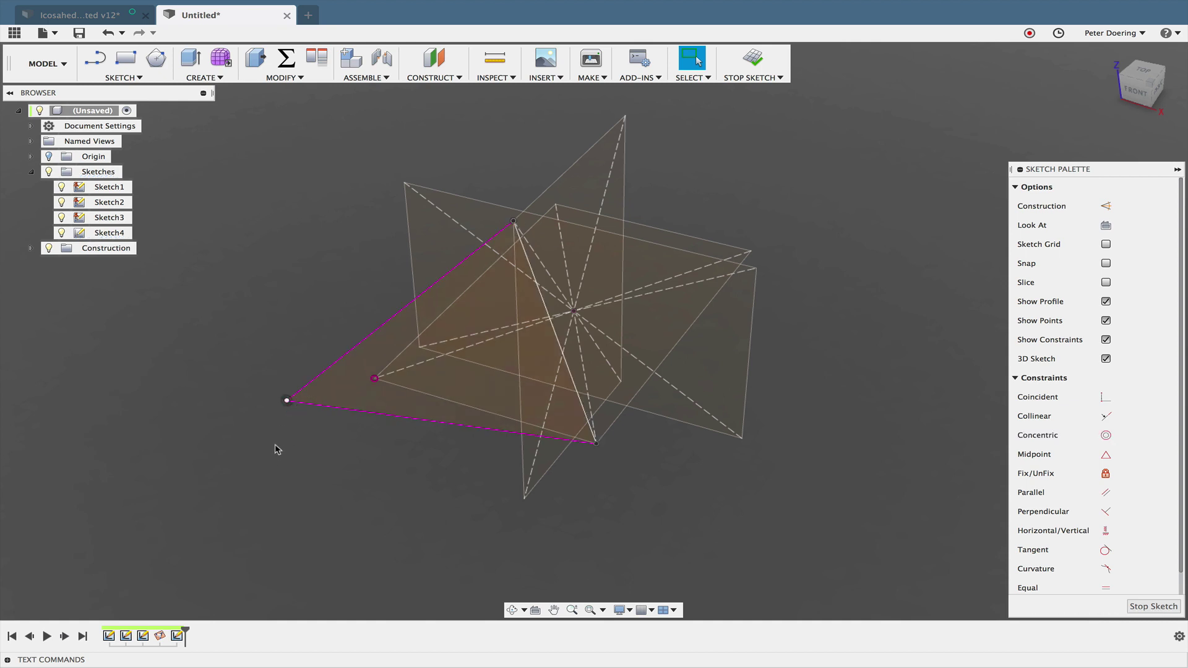
Step: Move the freed triangle corner onto the projected corner point of the horizontal rectangle and finish the sketch
left_click_drag(294, 408, 379, 379)
left_click(313, 457)
left_click_drag(286, 401, 370, 388)
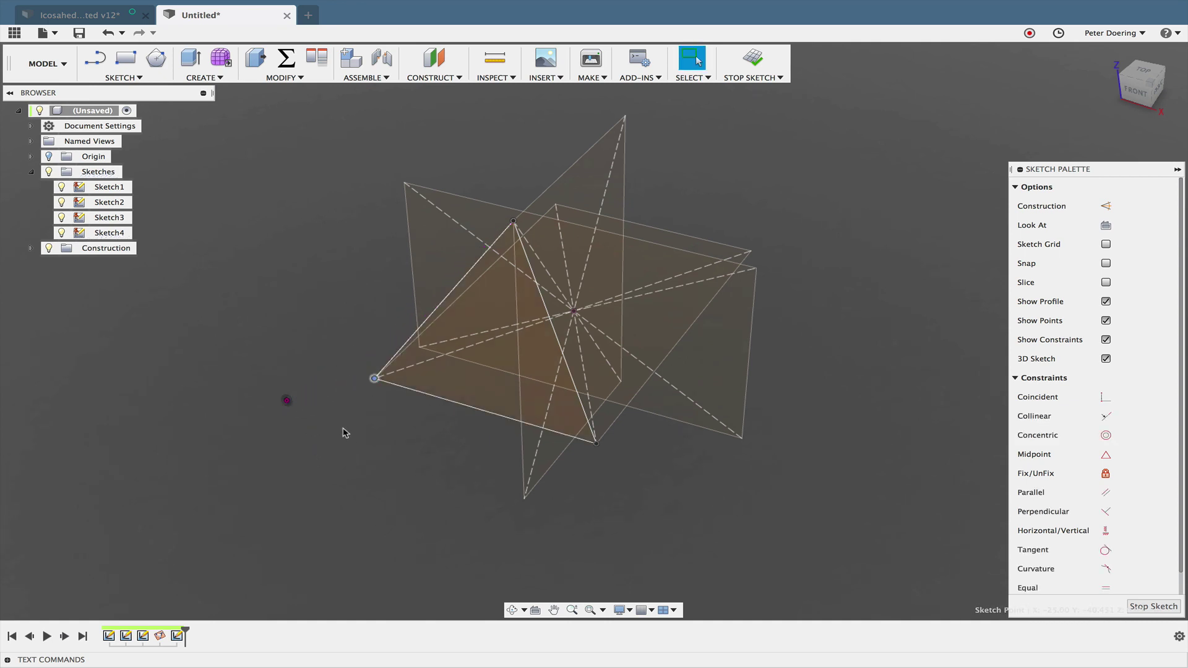
left_click(1152, 606)
Step: Set the user parameter endge_length to 90 mm and close the parameters
middle_click_drag(310, 504, 310, 473, "shift")
middle_click_drag(310, 472, 254, 504)
left_click(285, 64)
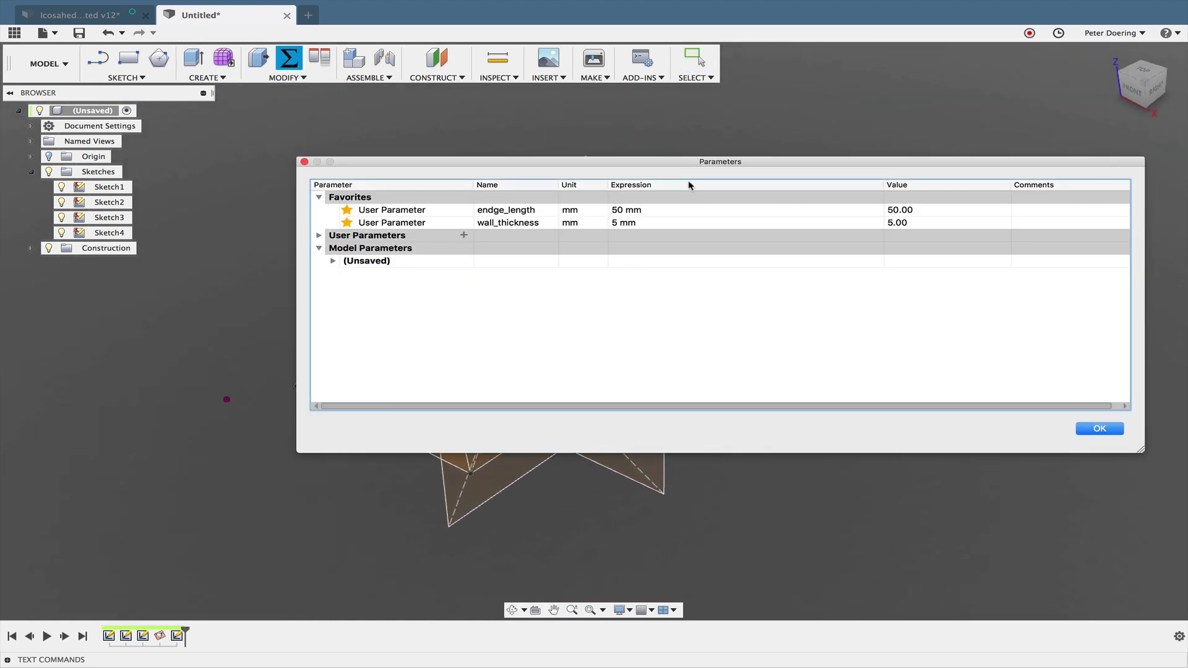
left_click(637, 211)
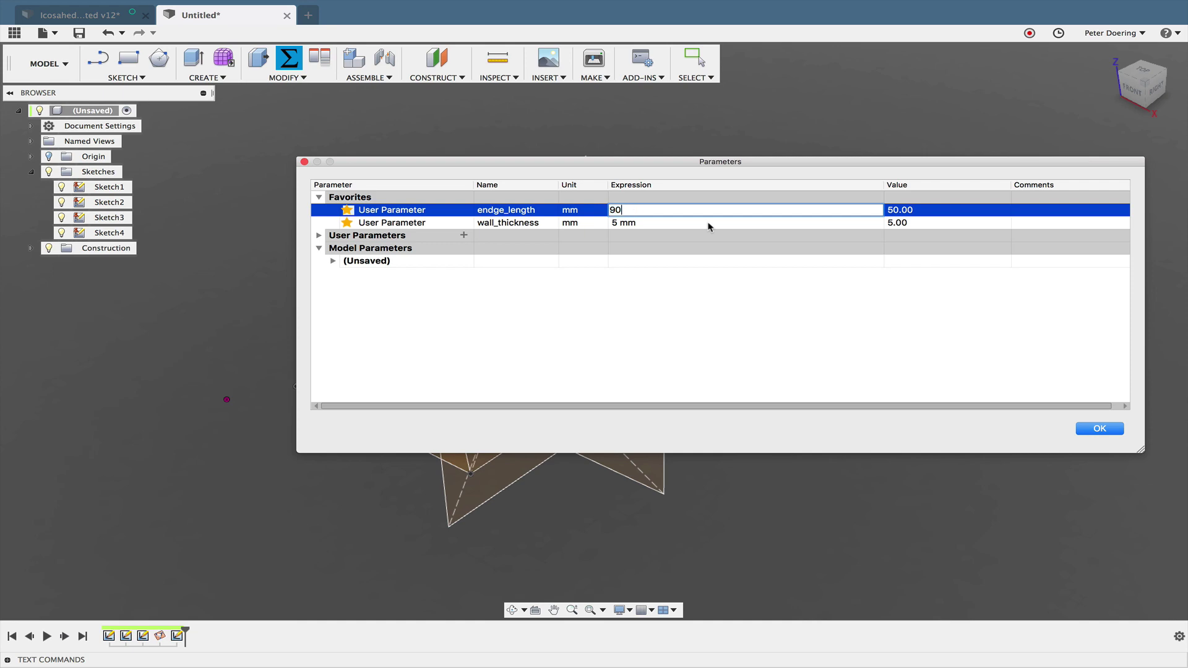
key("Return")
left_click(1101, 432)
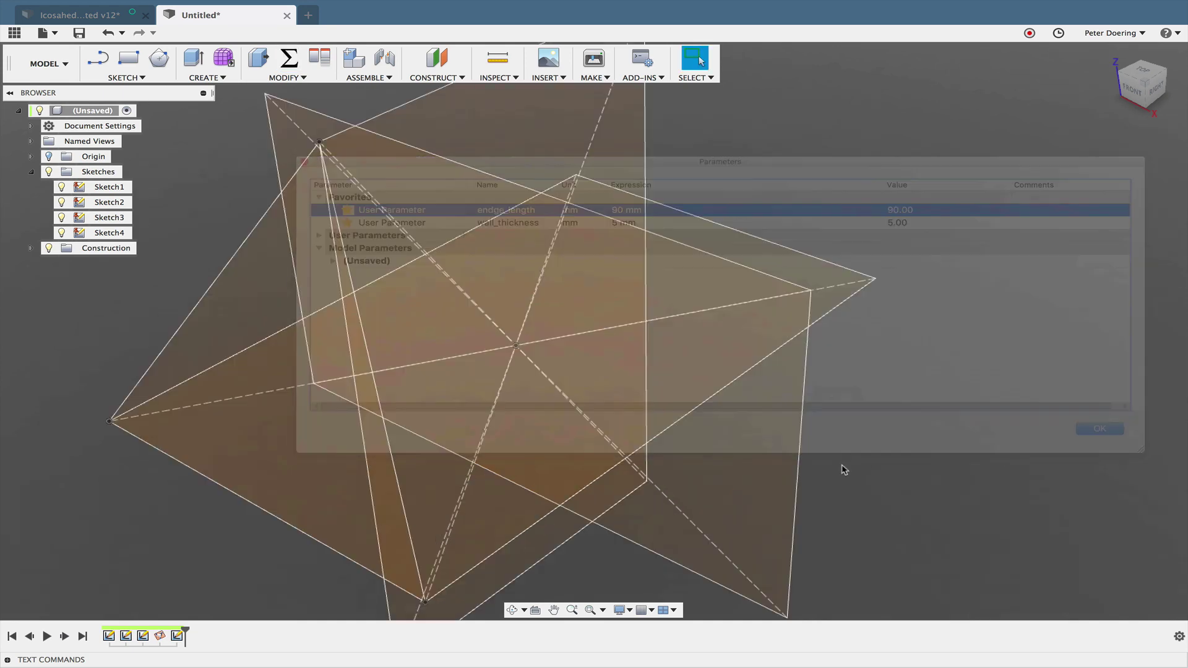
Step: Hide Sketch1, Sketch2 and Sketch3 to inspect the triangle against single rectangles, and show all three again
scroll(817, 469, "down", 5)
mouse_move(401, 549)
middle_mouse_down("shift")
mouse_move(426, 537)
mouse_move(392, 546)
mouse_move(403, 541)
mouse_move(280, 503)
middle_mouse_up("shift")
left_click(61, 187)
left_click(61, 202)
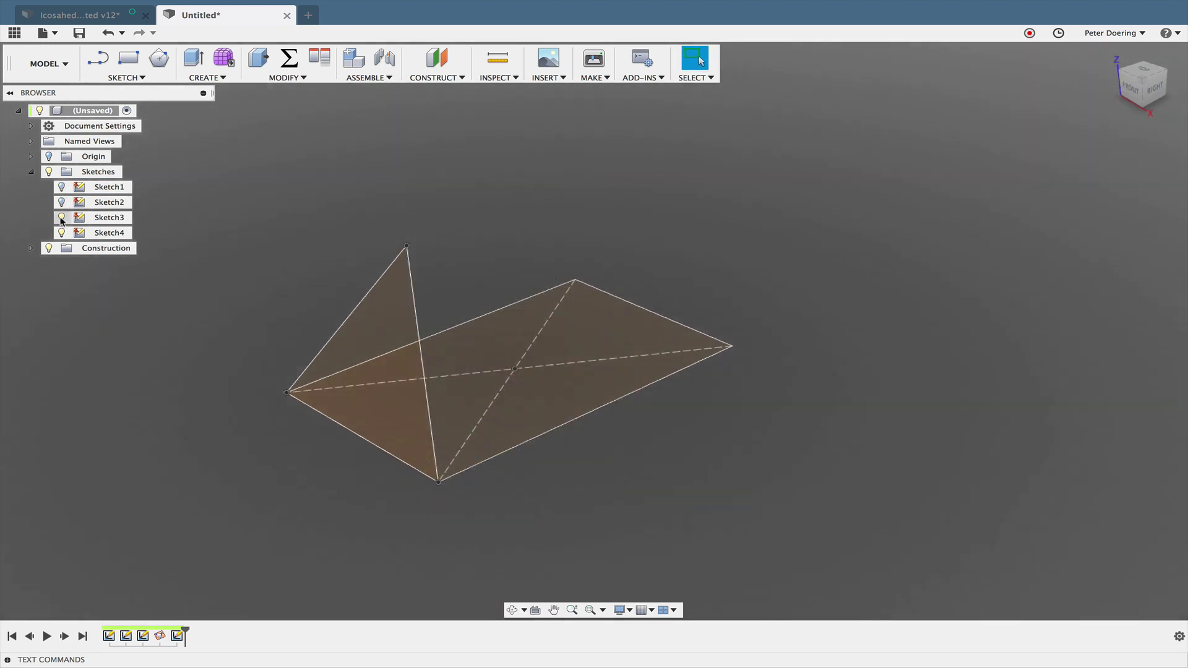
left_click(62, 217)
middle_click_drag(218, 244, 270, 254)
left_click(61, 187)
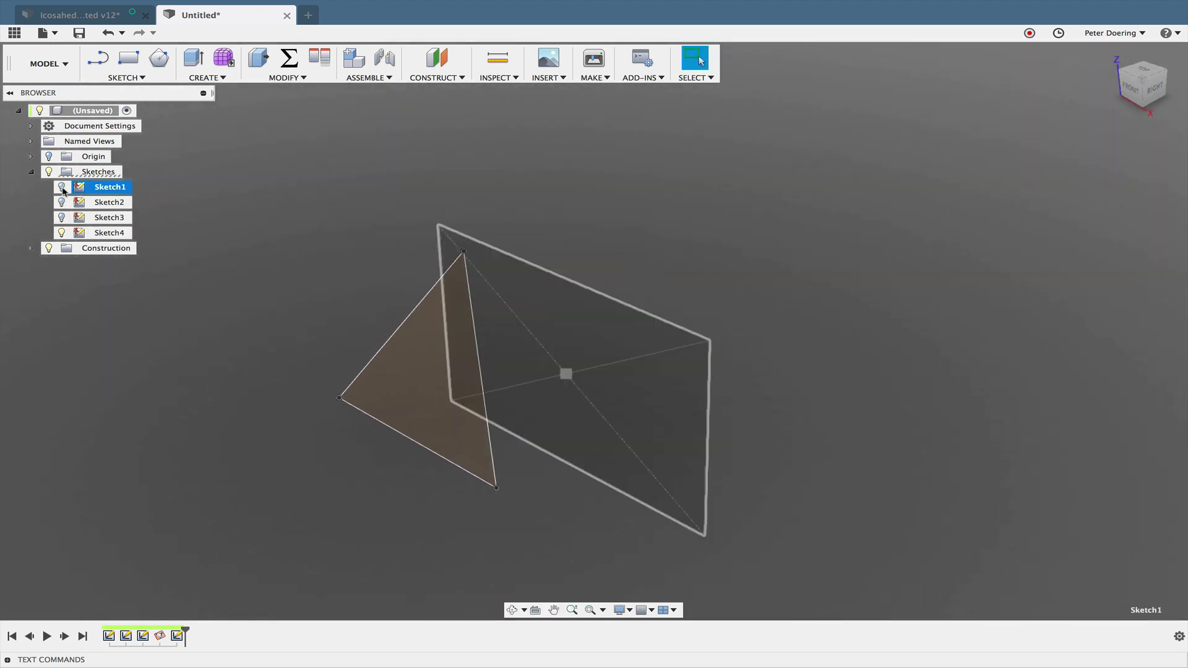
left_click(61, 202)
left_click(61, 217)
mouse_move(312, 230)
middle_mouse_down("shift")
mouse_move(331, 223)
mouse_move(315, 228)
middle_mouse_up("shift")
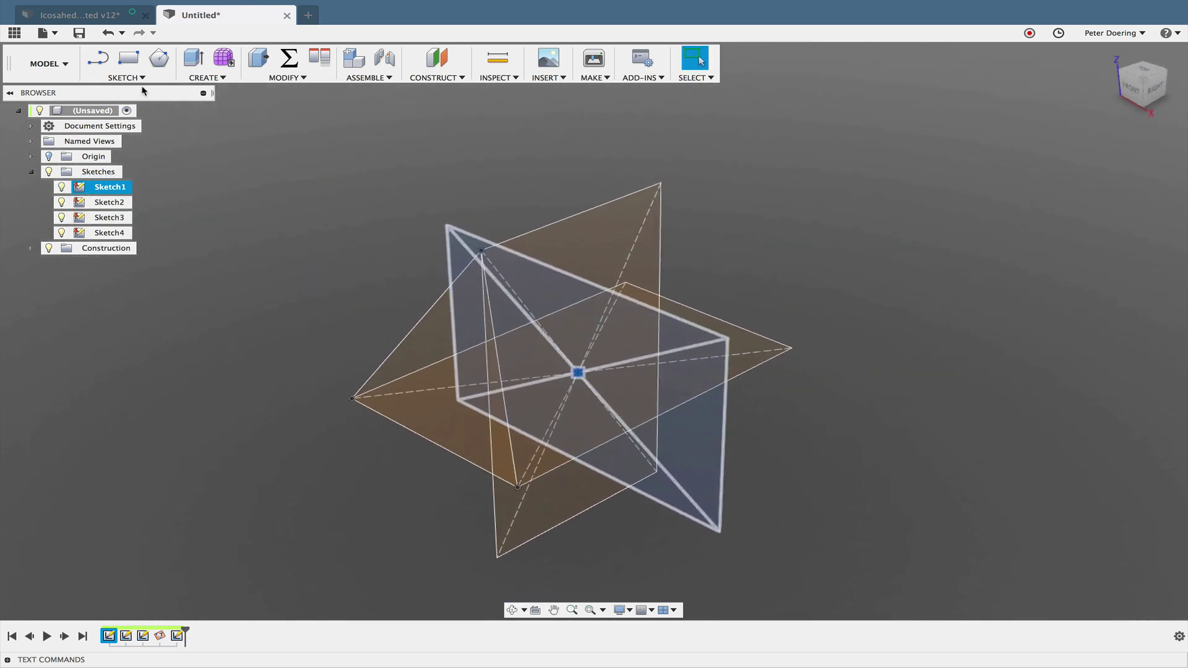
Step: Switch to the Patch workspace and patch the triangle profile as a new surface body
left_click(71, 74)
left_click(55, 137)
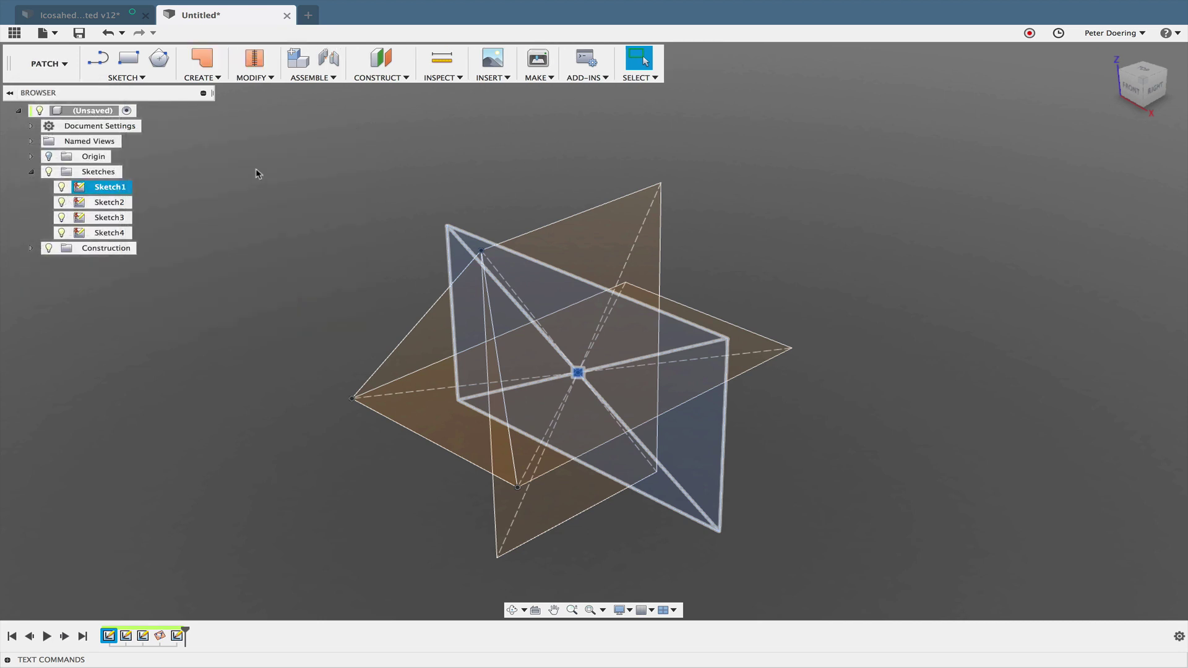
left_click(207, 66)
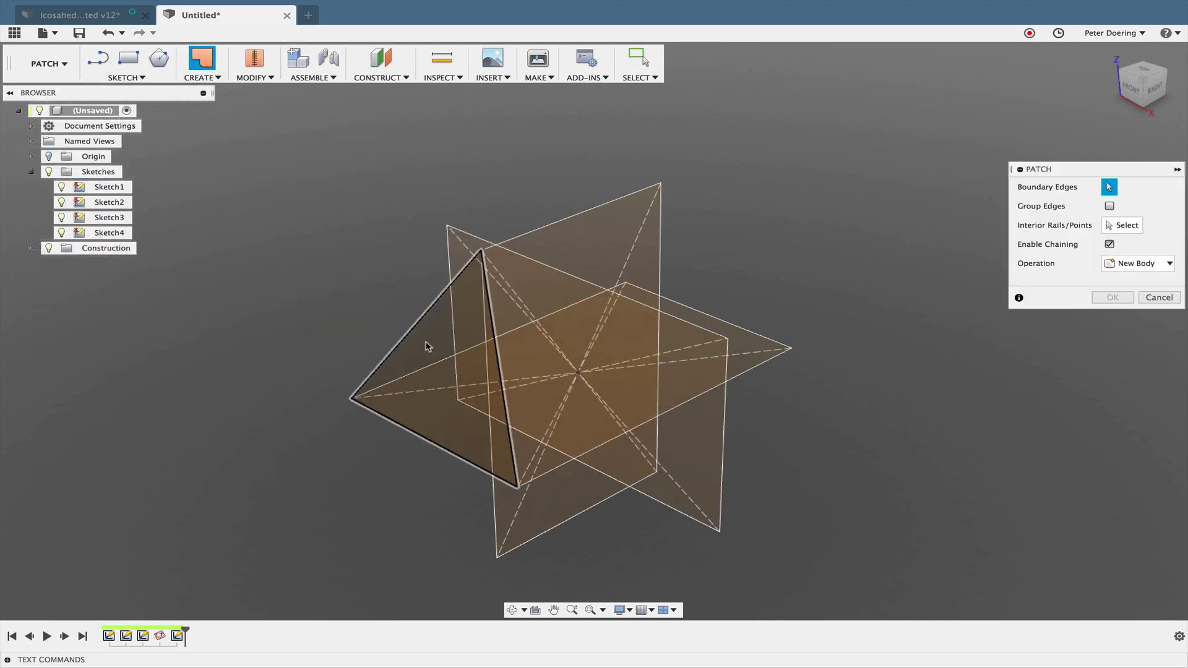
left_click(429, 345)
left_click(1111, 354)
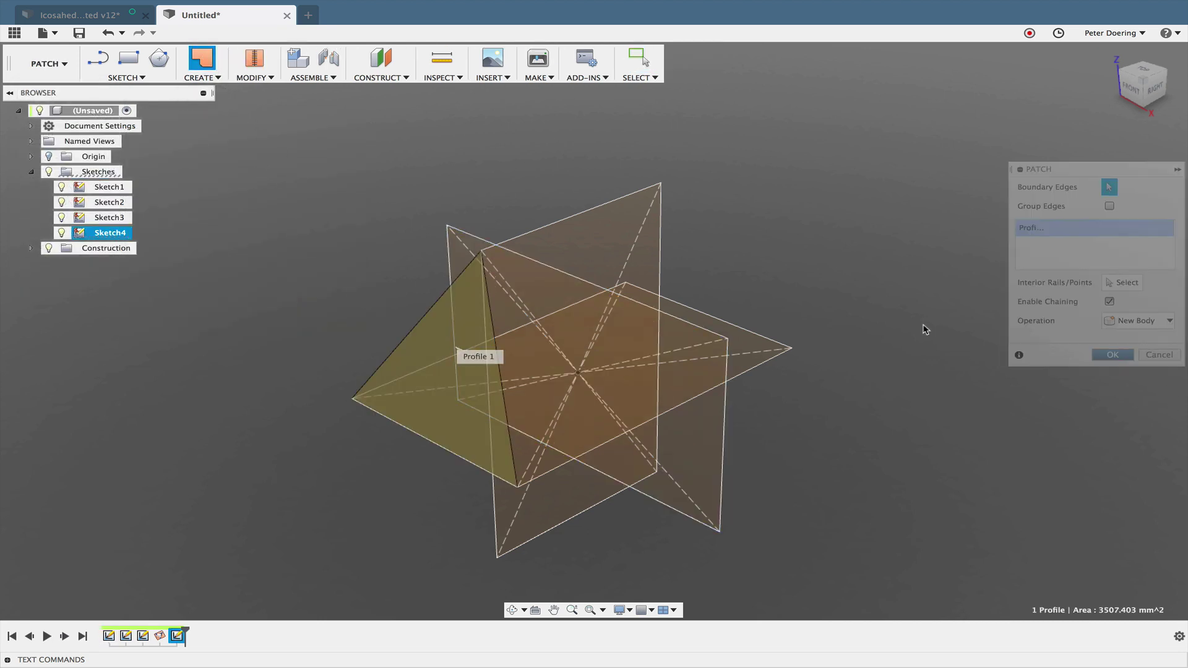
middle_click_drag(922, 328, 877, 318, "shift")
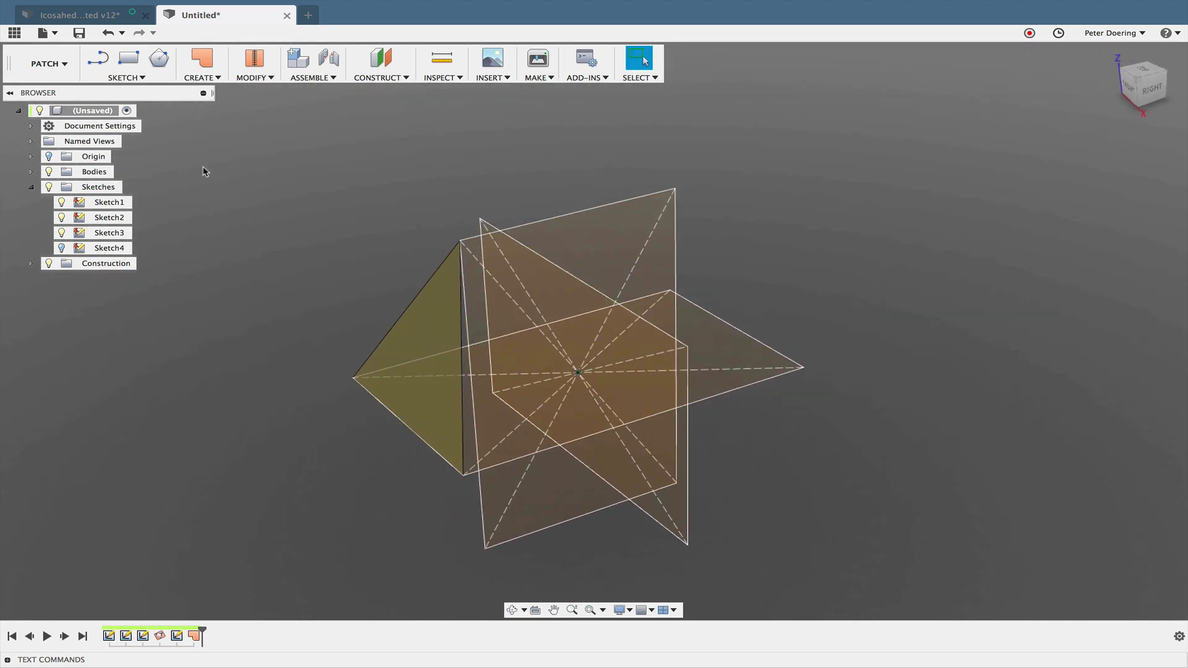
Step: Start a circular pattern and show the origin planes and axes so an origin axis can be selected
mouse_move(203, 167)
middle_mouse_down("shift")
mouse_move(227, 188)
mouse_move(197, 177)
middle_mouse_up("shift")
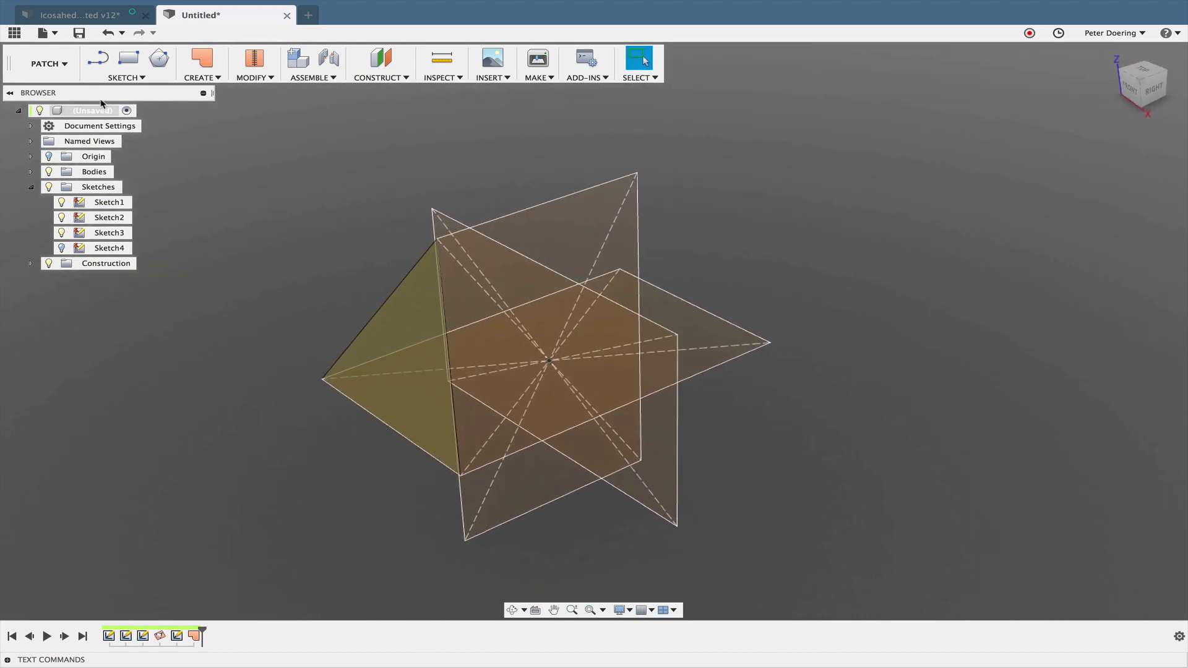
left_click(187, 80)
mouse_move(217, 186)
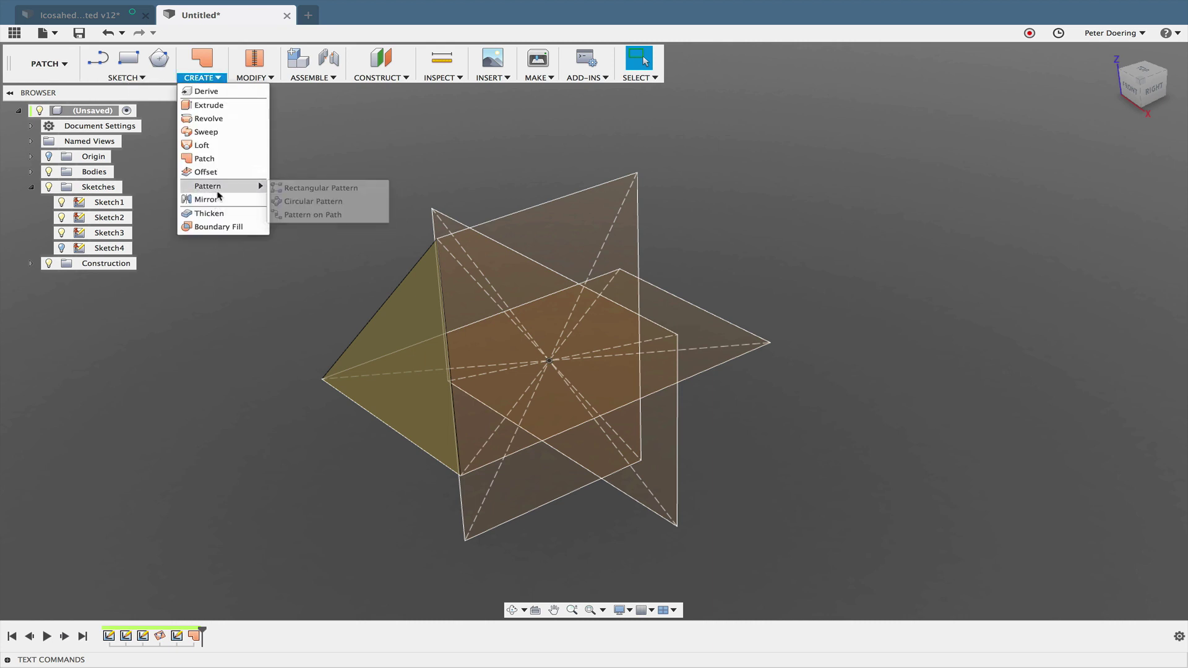
left_click(291, 203)
middle_click_drag(299, 239, 297, 273, "shift")
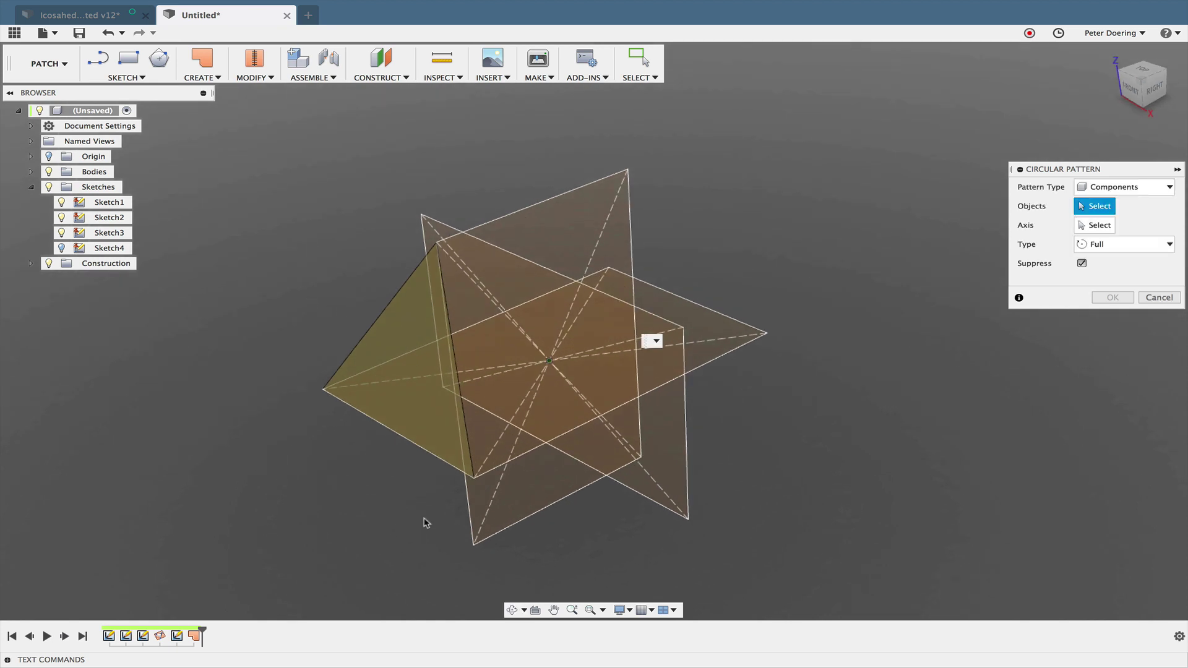
middle_click_drag(426, 509, 397, 464)
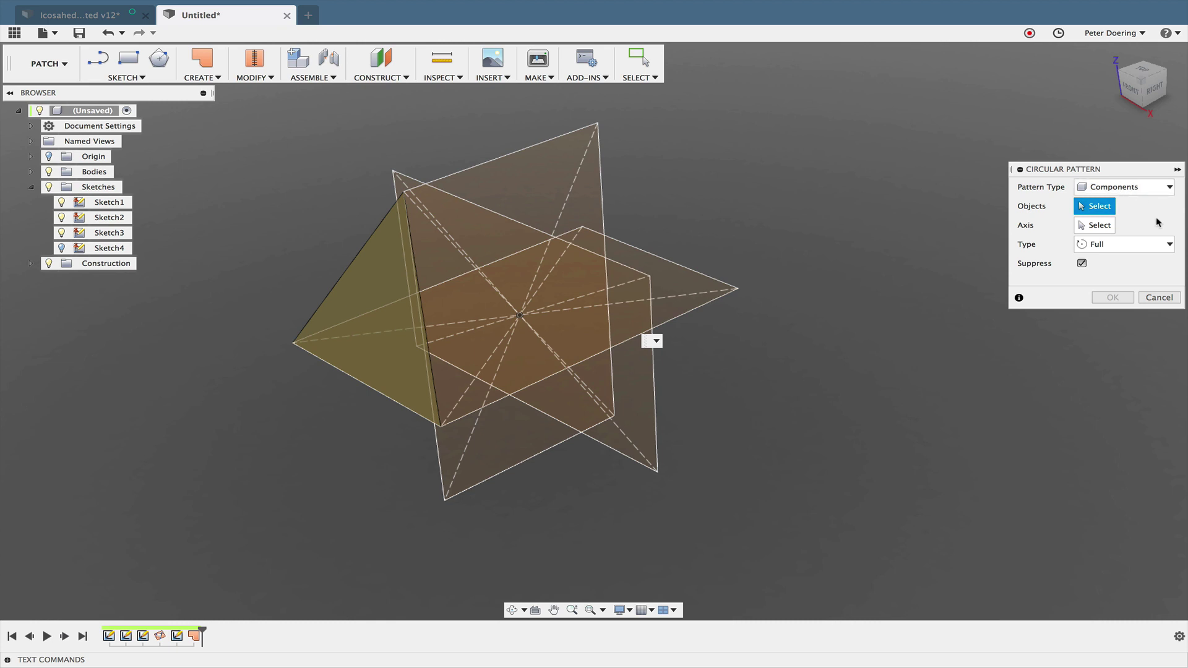
middle_click_drag(903, 297, 865, 303, "shift")
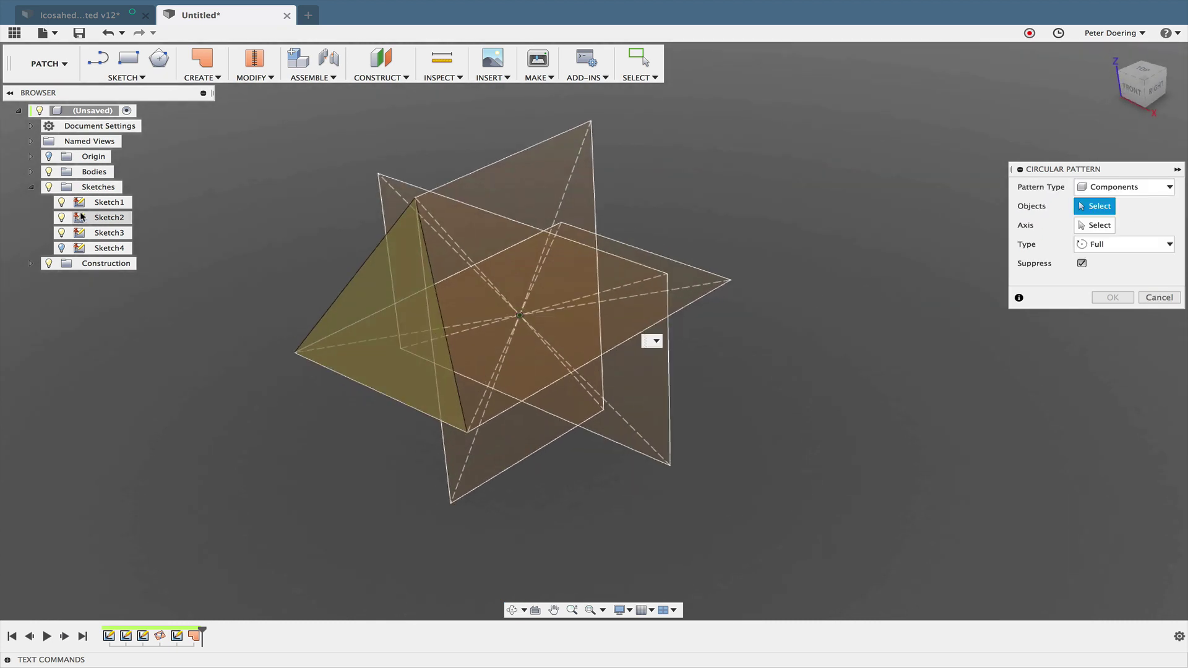
left_click(48, 157)
mouse_move(313, 218)
middle_mouse_down("shift")
mouse_move(342, 239)
mouse_move(315, 247)
mouse_move(313, 210)
mouse_move(302, 212)
mouse_move(312, 217)
middle_mouse_up("shift")
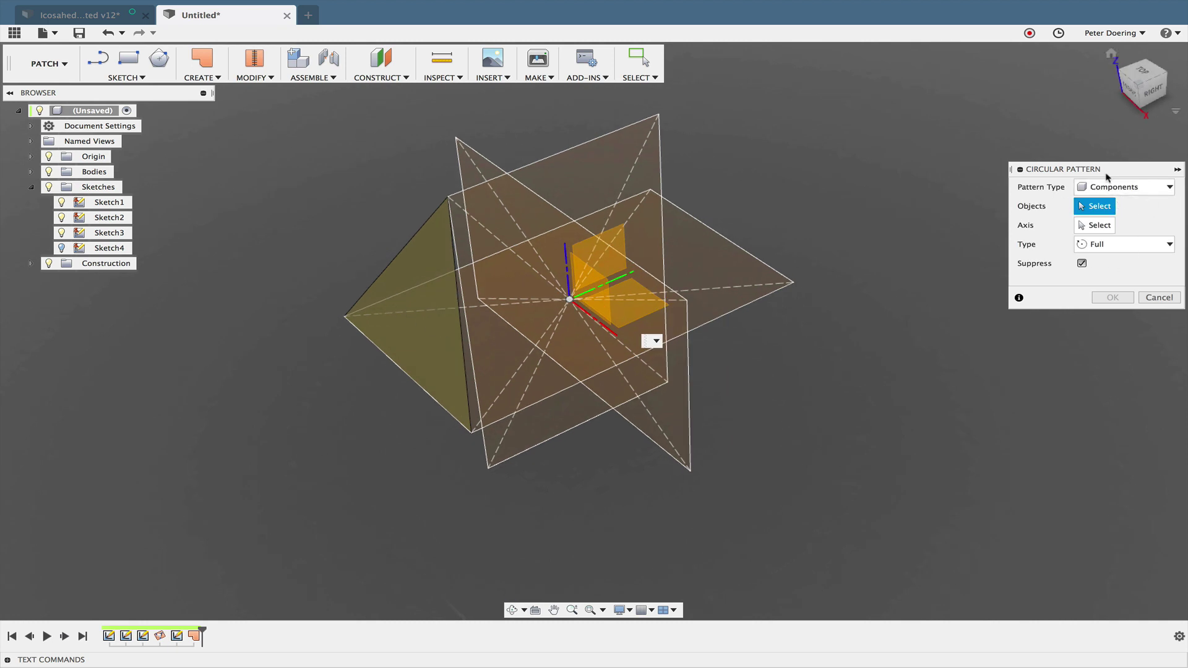
Step: Pattern the triangular patch as a body around the green Y axis, full circle with a quantity of 2
left_click(1117, 188)
left_click(1103, 217)
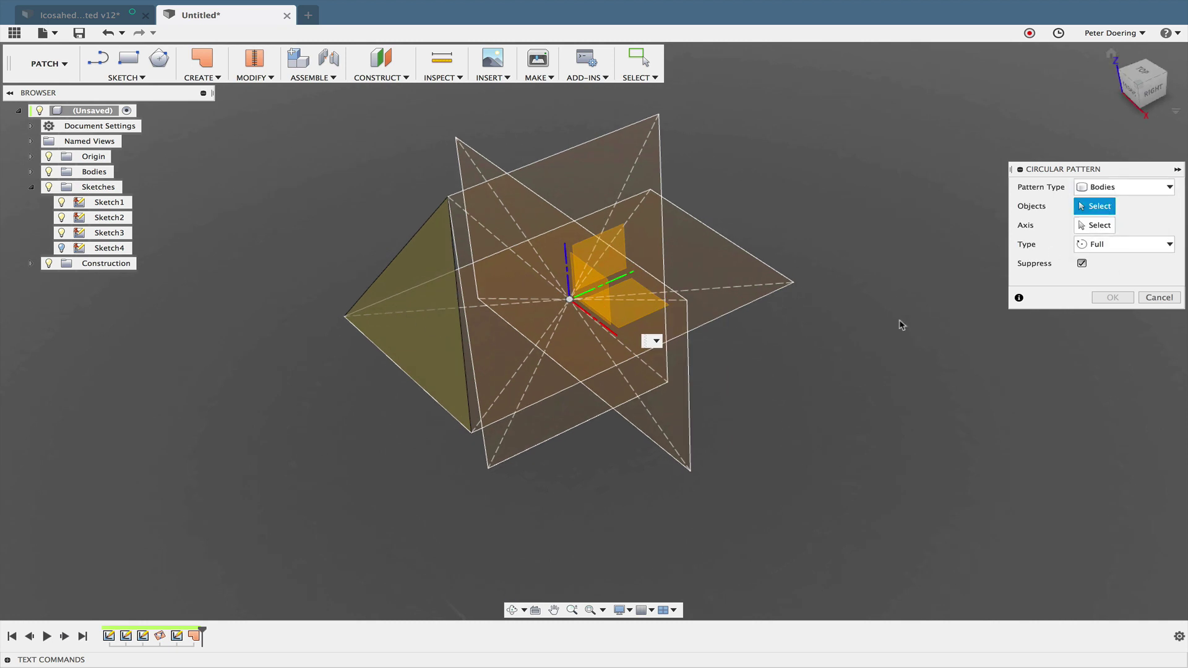
left_click(451, 319)
left_click(1107, 227)
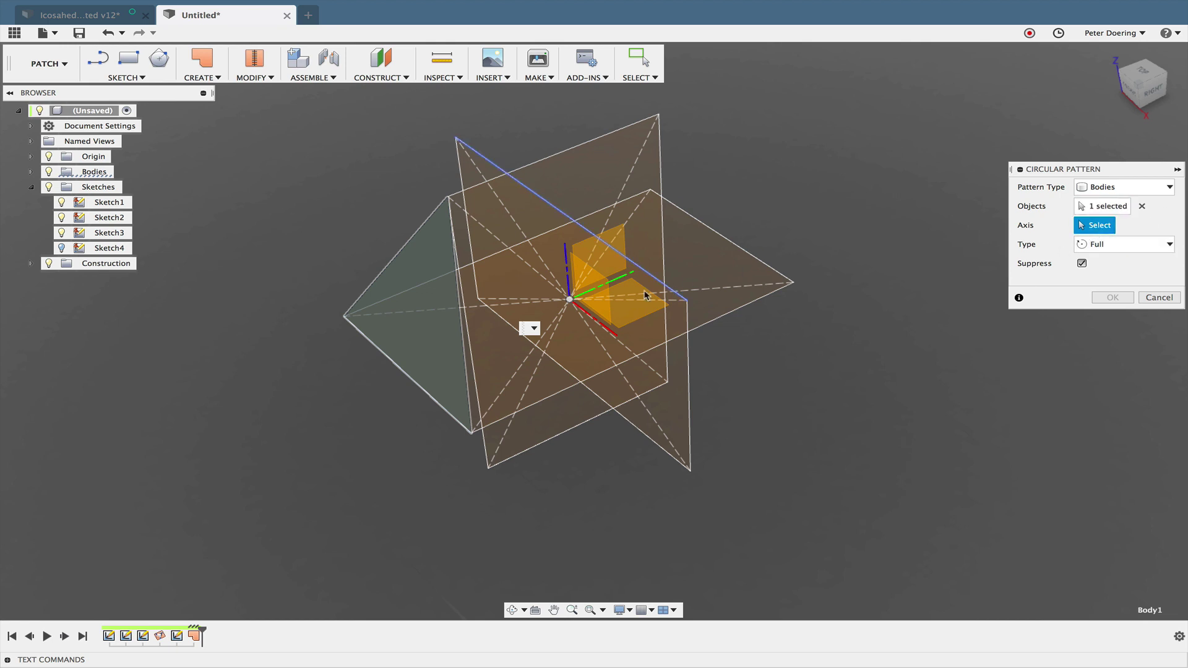
left_click(610, 283)
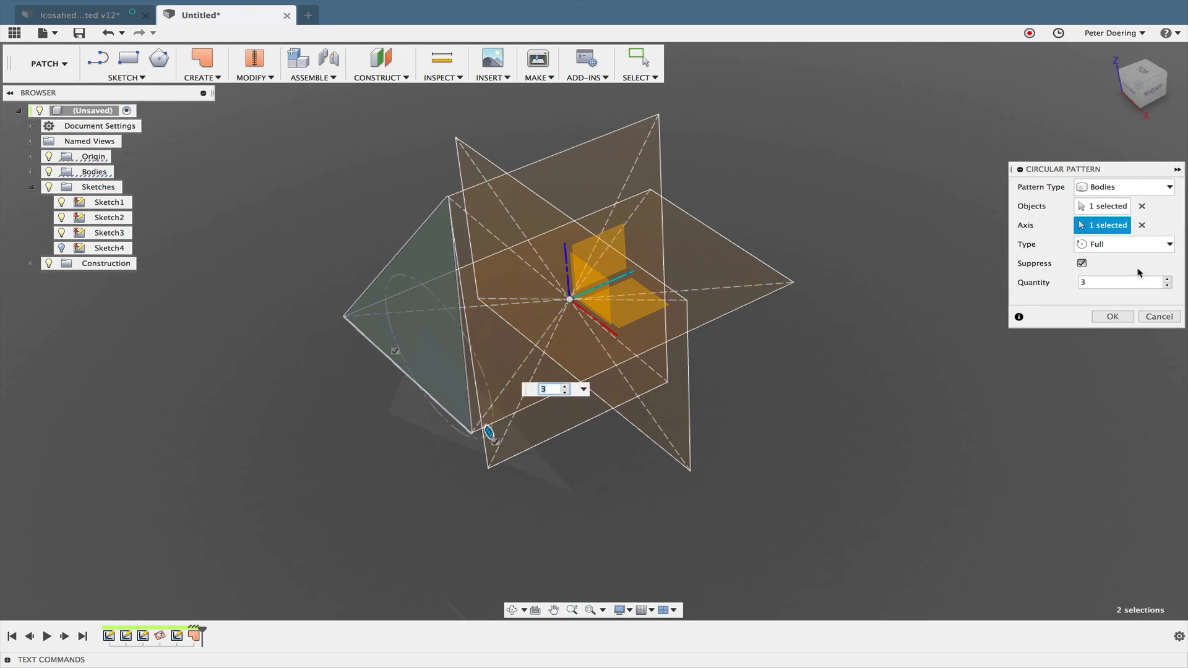
left_click(1167, 286)
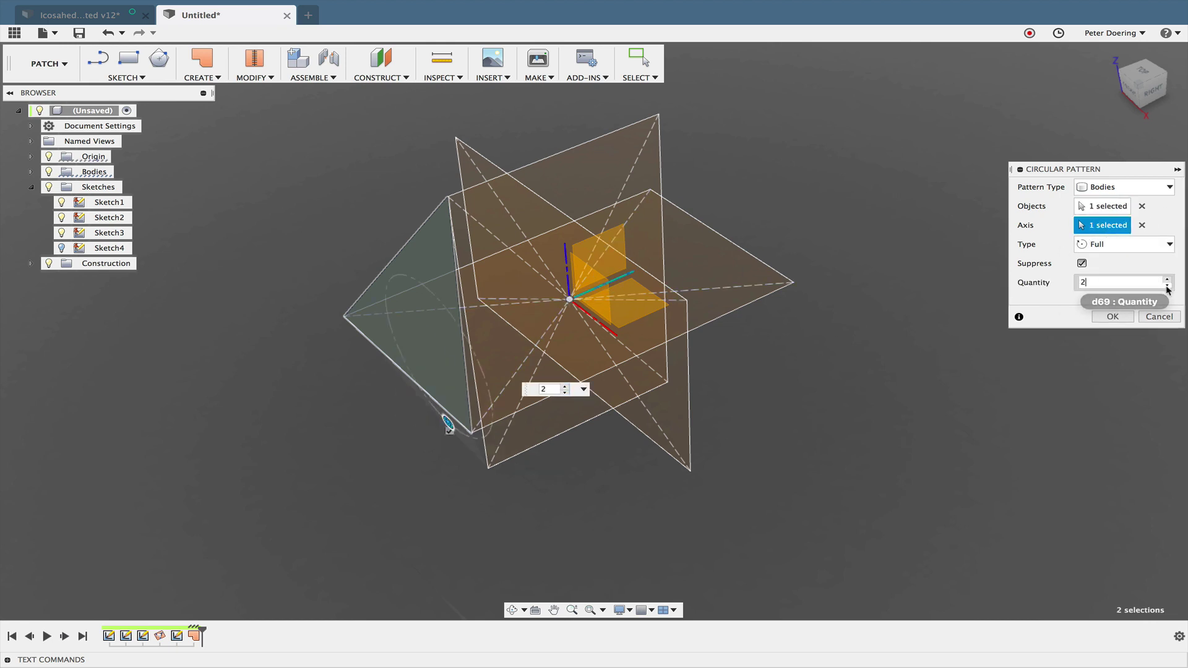
left_click(1111, 316)
Step: Set up a circular pattern of the lower triangular body around Sketch2's diagonal through its lowest corner, with a quantity of 2
middle_click_drag(864, 425, 856, 343, "shift")
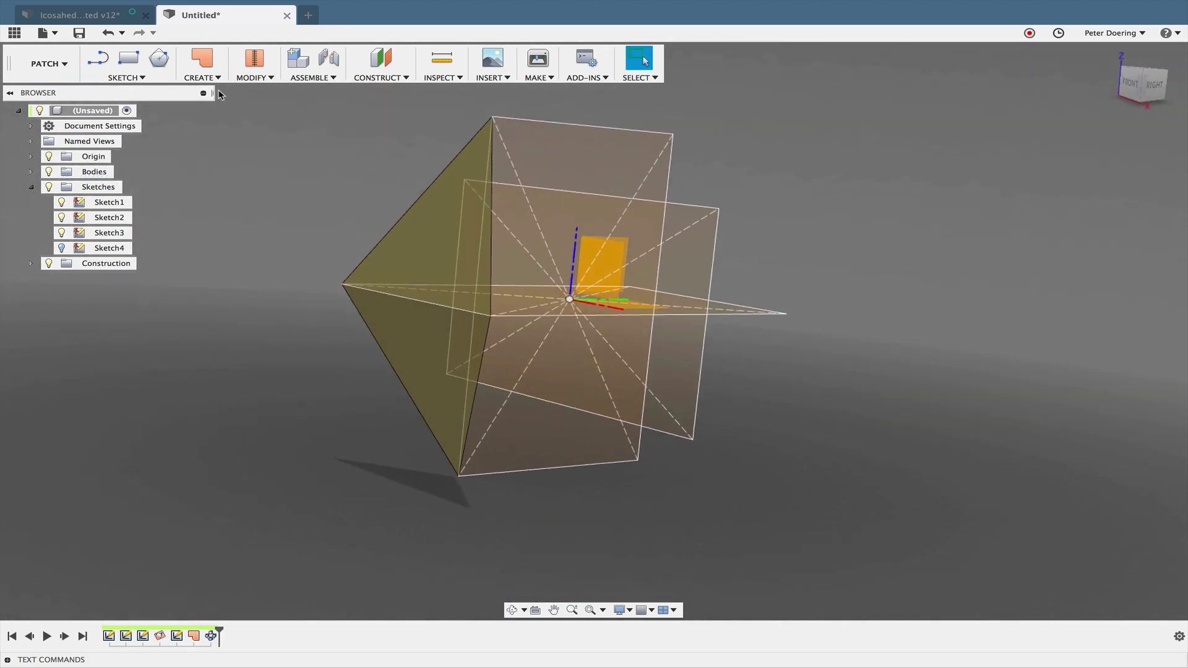
right_click(265, 143)
key("Return")
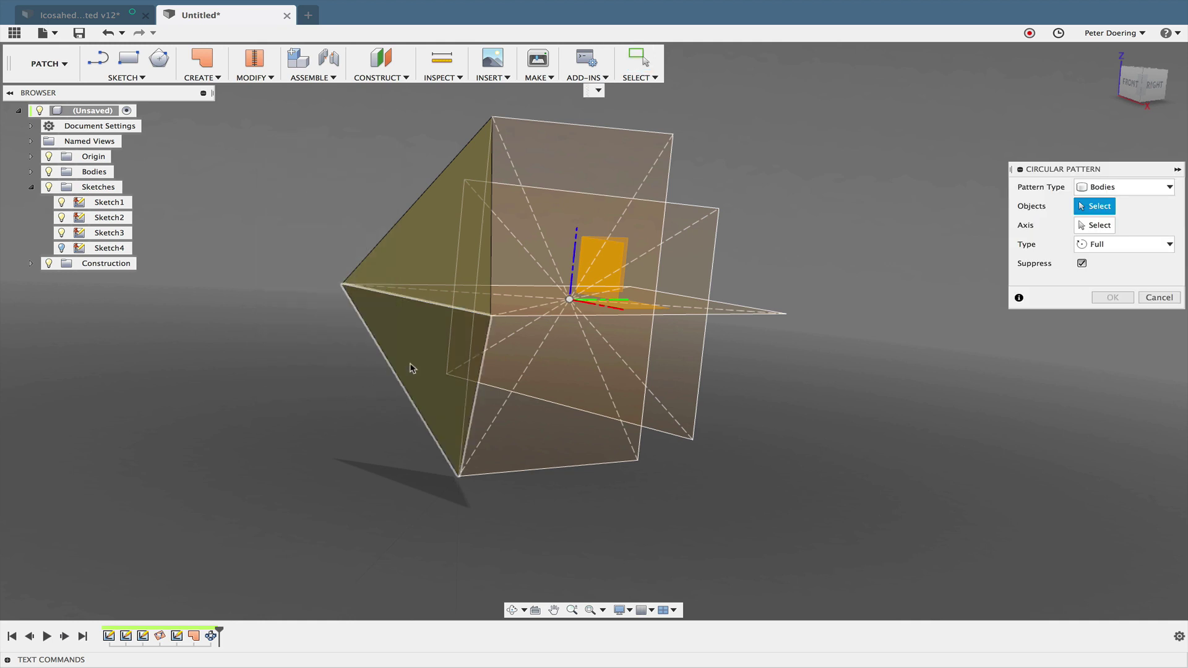
left_click(414, 365)
left_click(1109, 227)
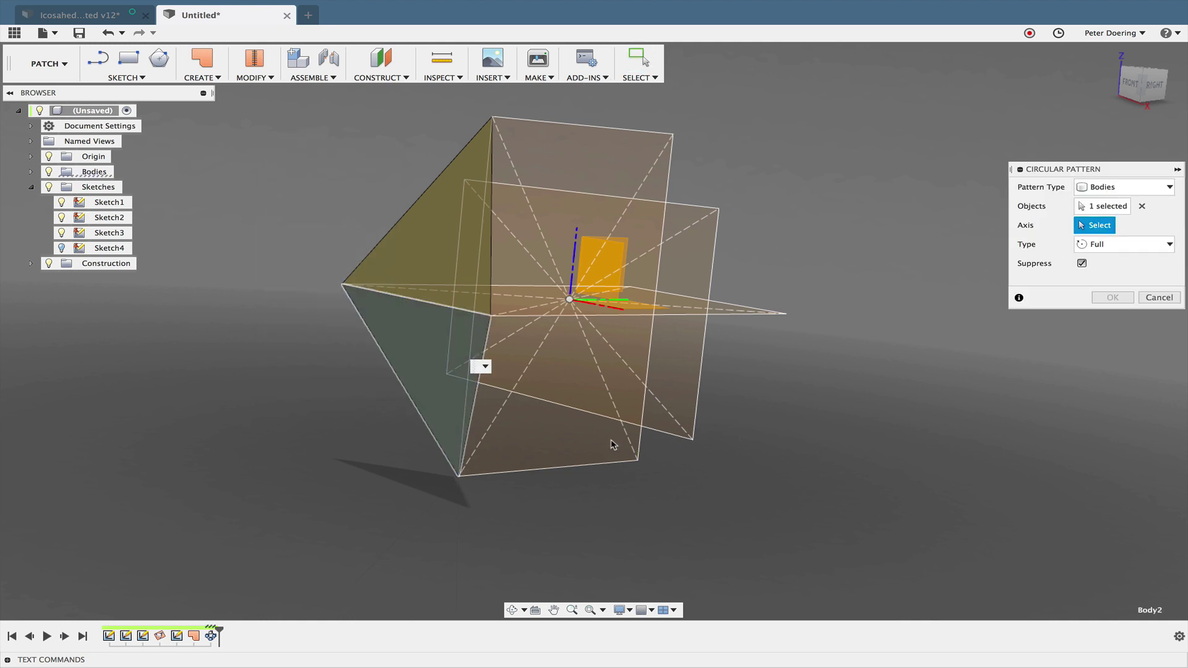
left_click(500, 415)
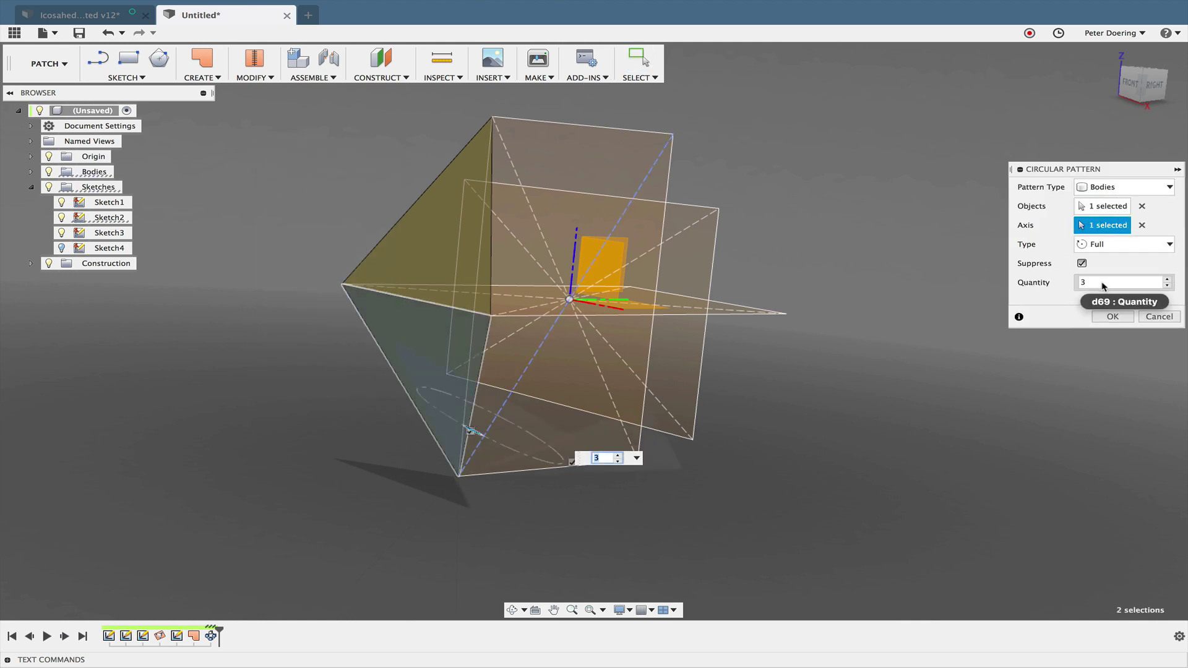
left_click(1110, 246)
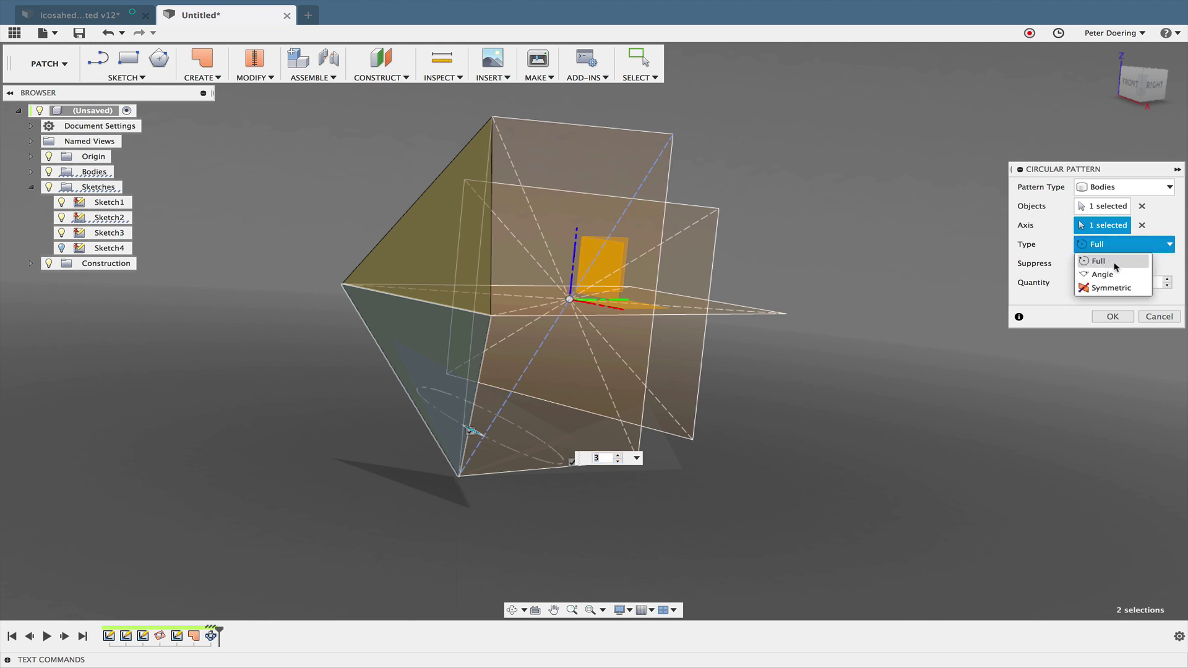
left_click(1163, 293)
left_click(1168, 286)
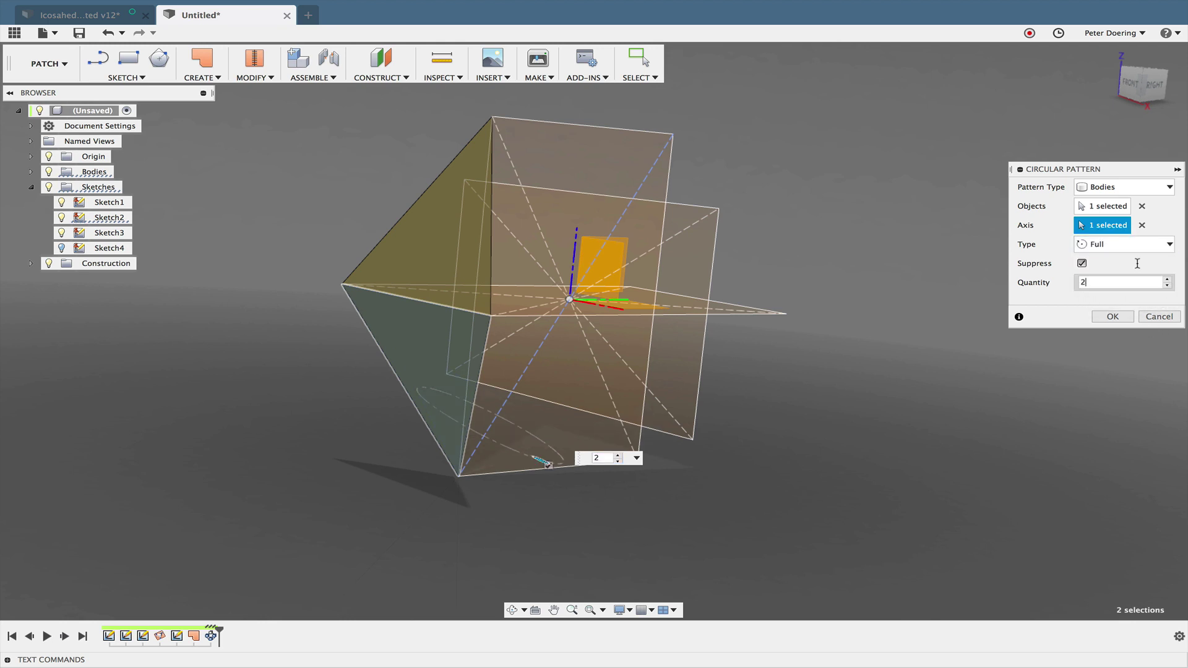
Step: Change the pattern type to Angle with a total angle of -360/2 and create the pattern
left_click(1111, 247)
left_click(1106, 272)
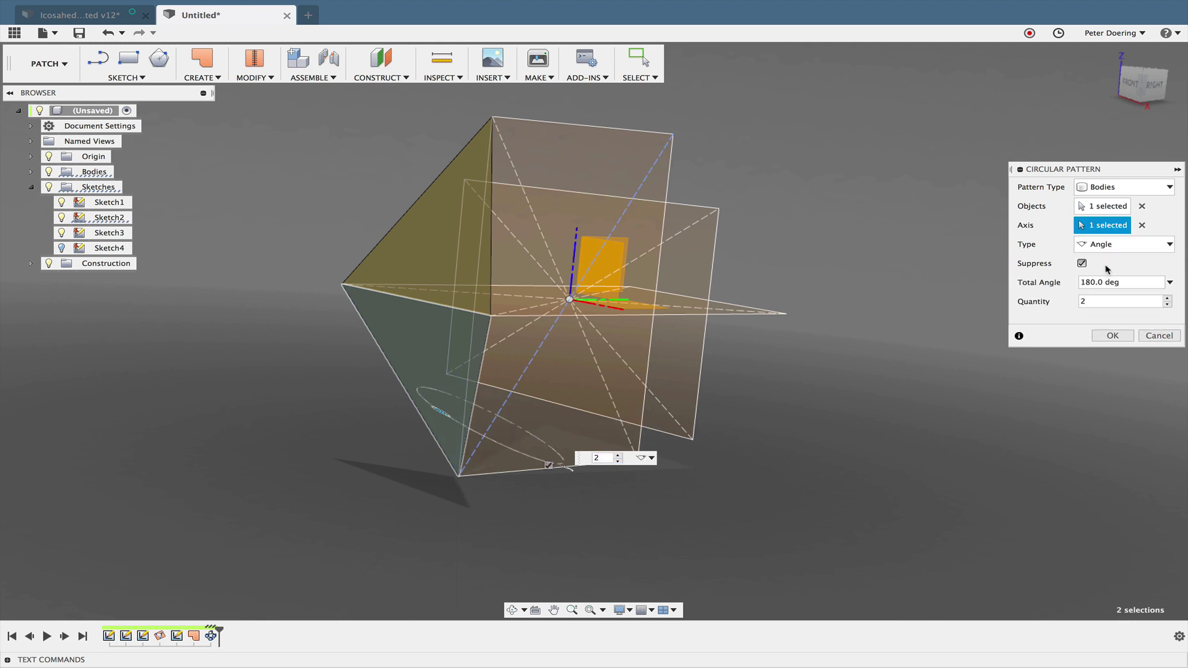
left_click(1121, 283)
type("-360/2")
key("Return")
scroll(1052, 278, "up", 1)
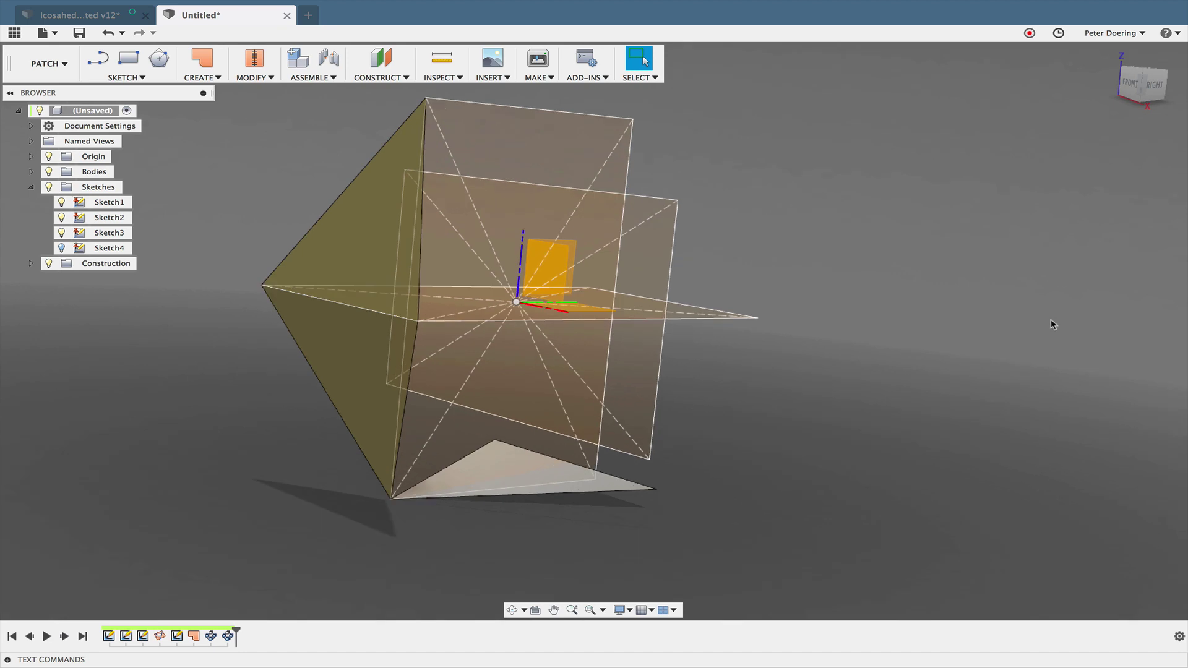
Step: Edit the last circular pattern and set its total angle to -360/5 degrees
mouse_move(615, 357)
middle_mouse_down("shift")
mouse_move(613, 334)
mouse_move(608, 365)
middle_mouse_up("shift")
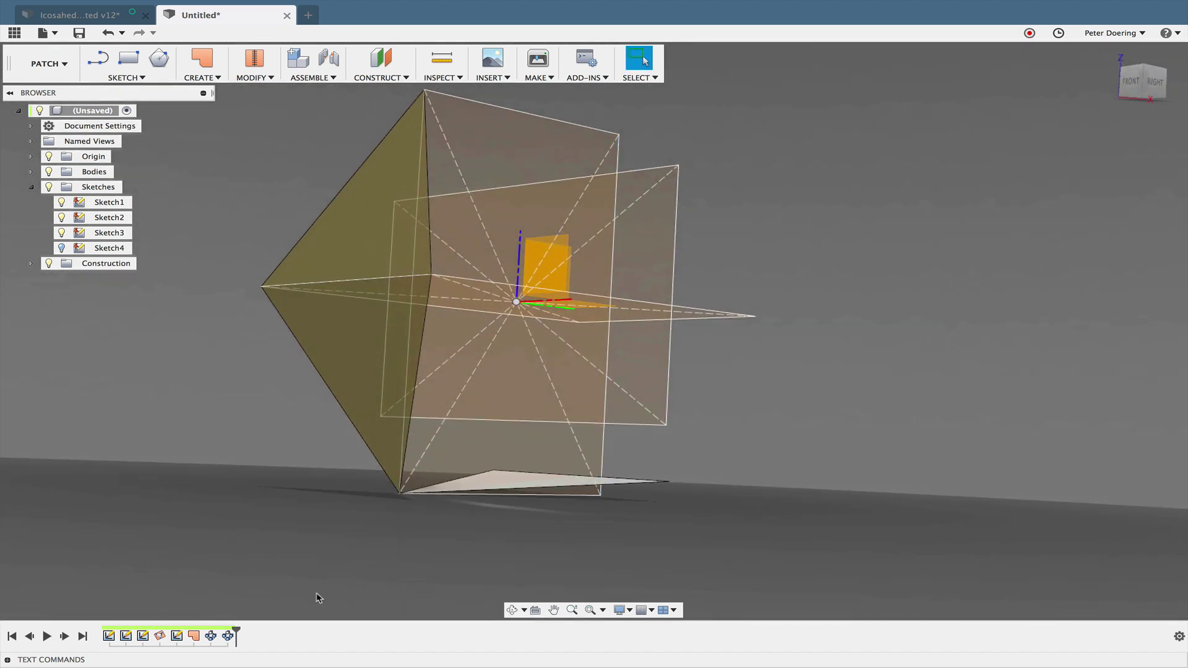
right_click(227, 640)
left_click(235, 525)
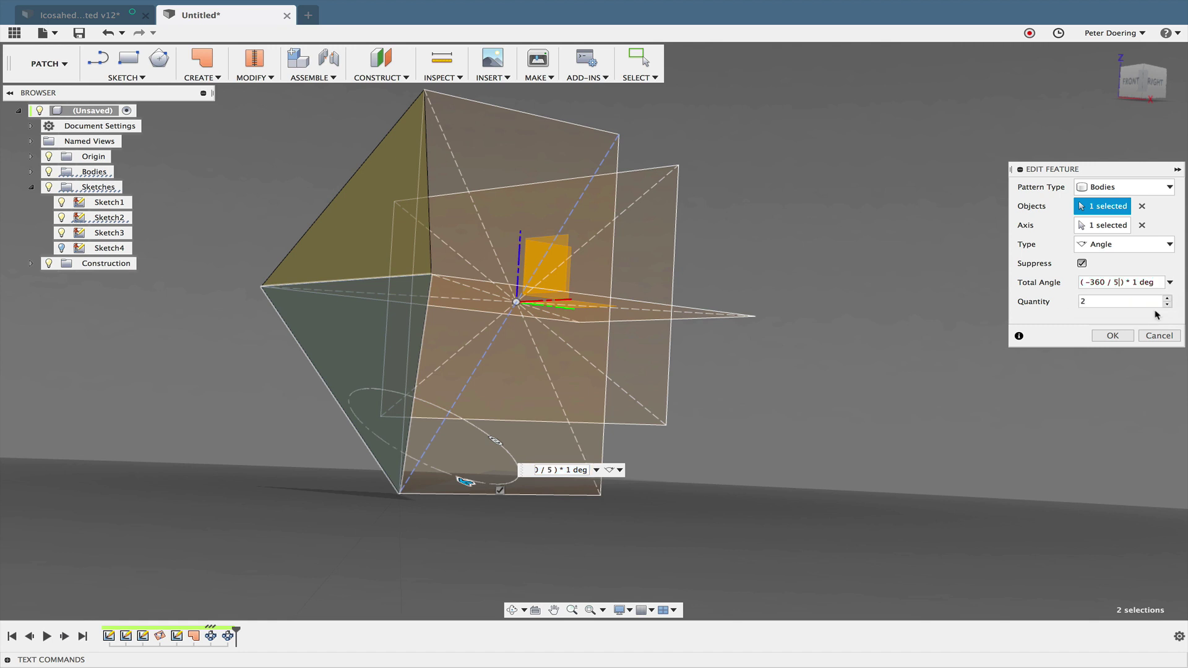
key("Return")
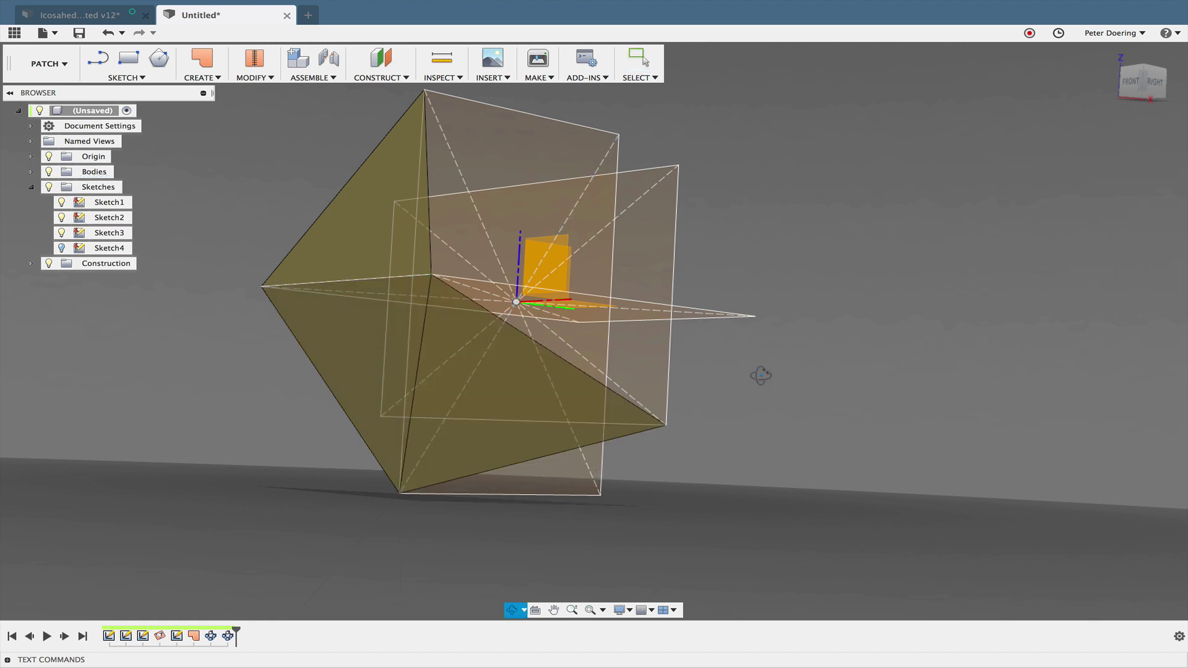
middle_click_drag(761, 374, 760, 342, "shift")
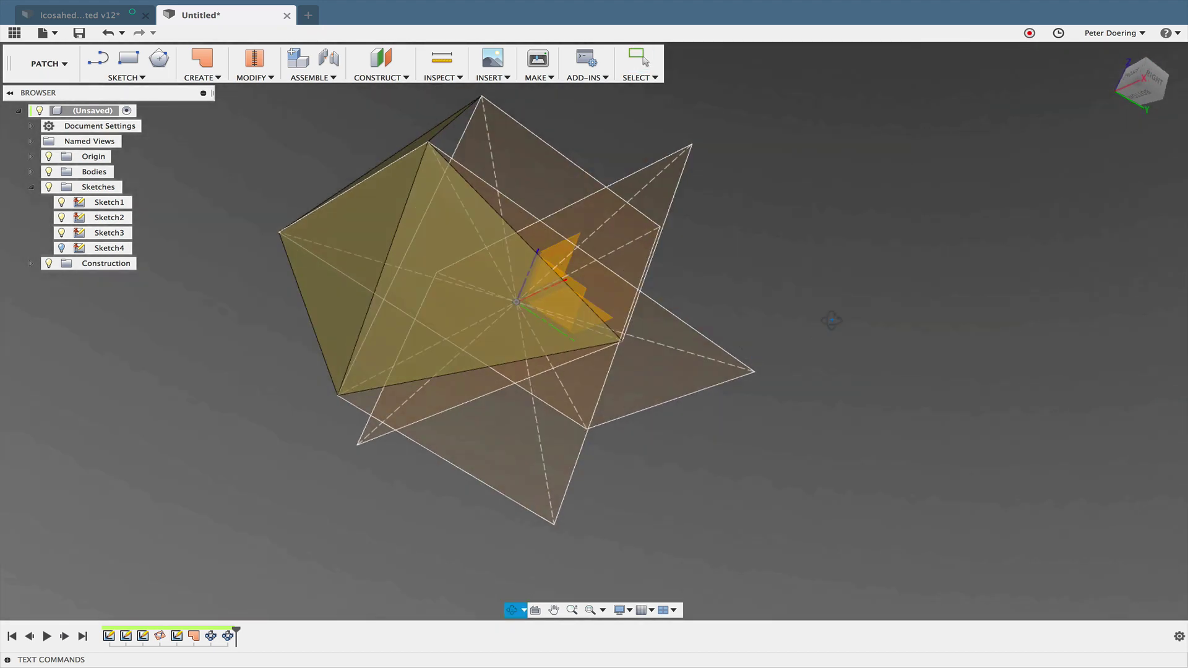
Step: Set up a circular pattern of the newest triangular body around Sketch2's diagonal through that body's lower corner, with a quantity of 2
right_click(833, 323)
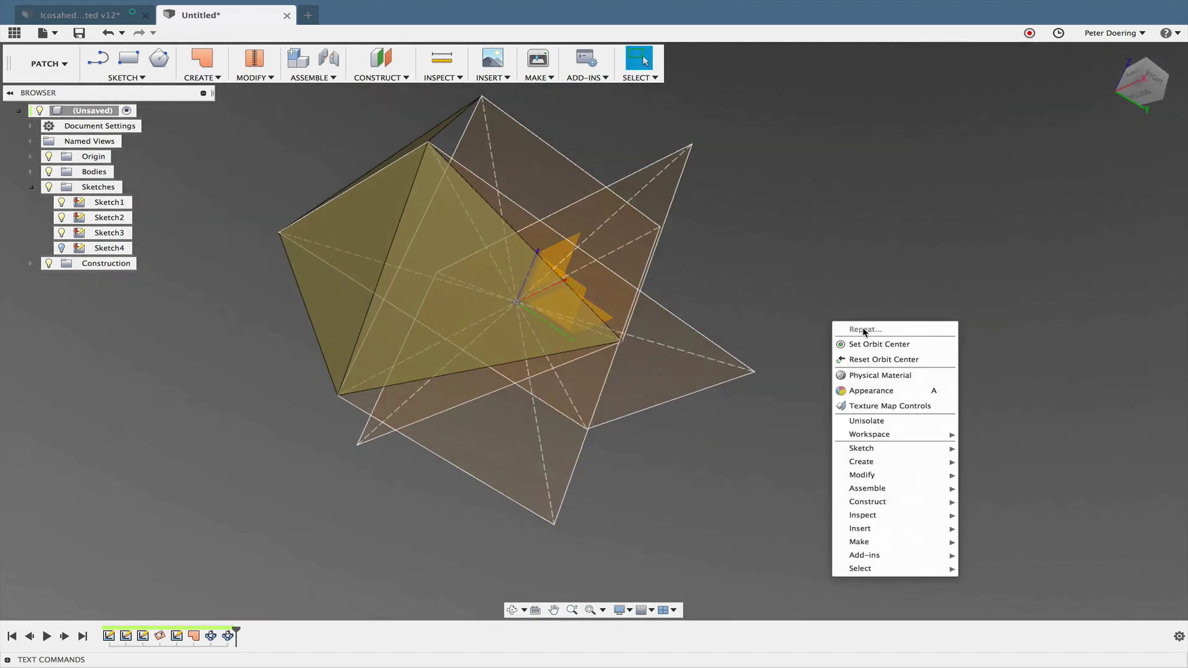
left_click(890, 290)
left_click(214, 80)
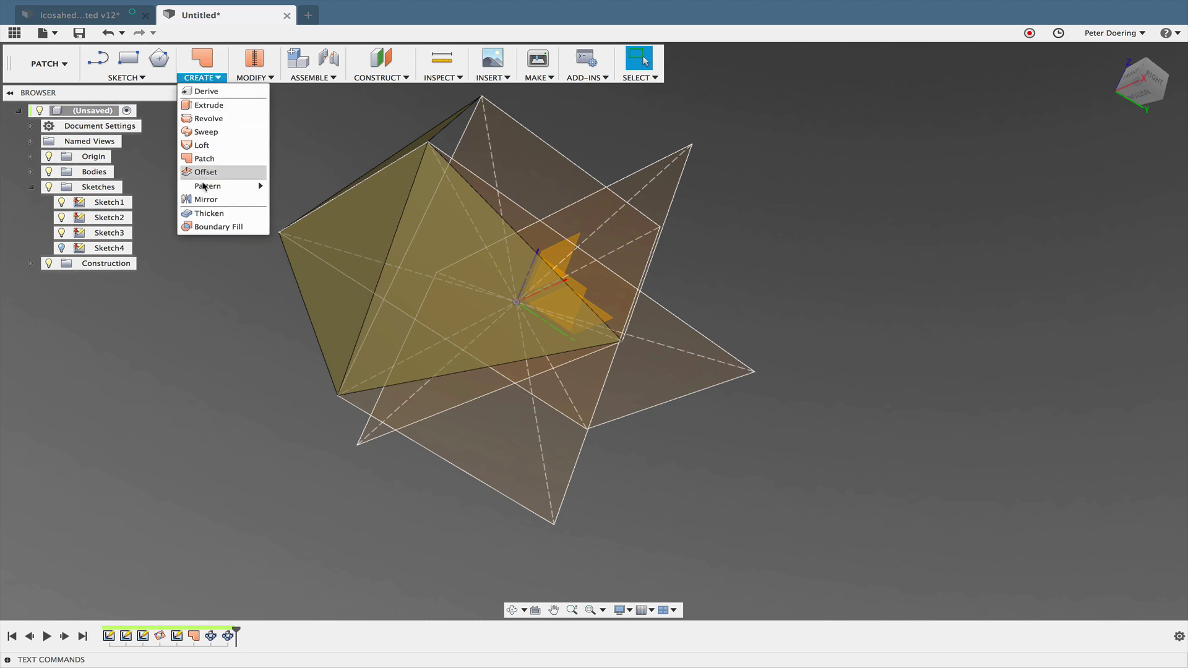
mouse_move(219, 187)
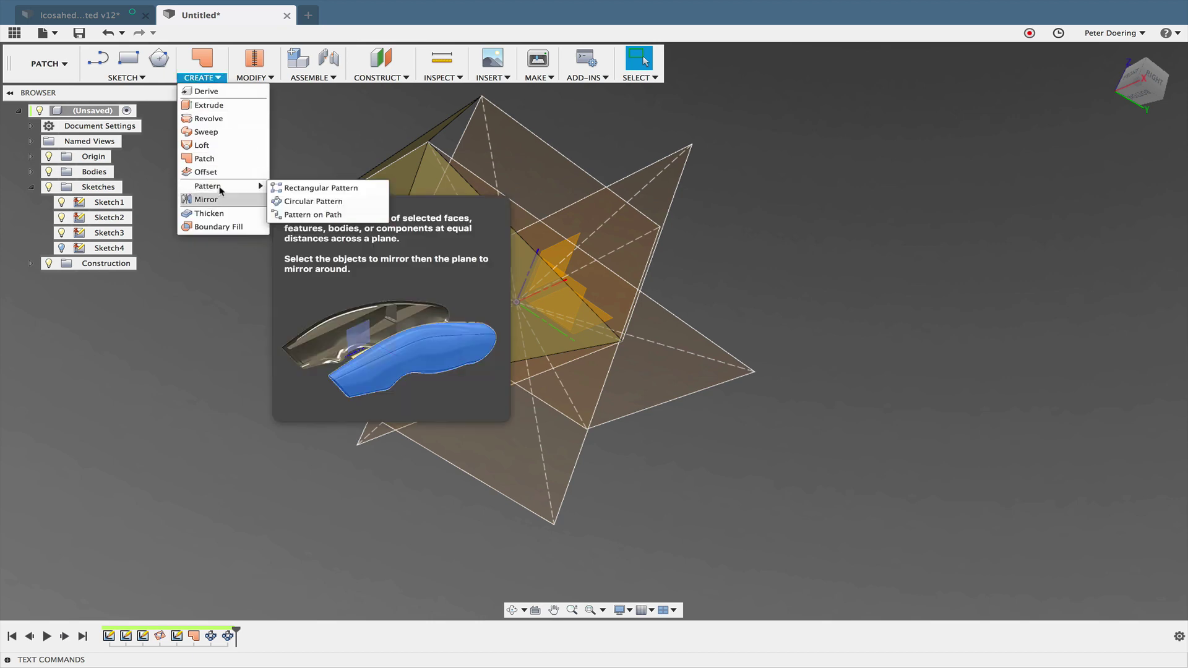
left_click(303, 202)
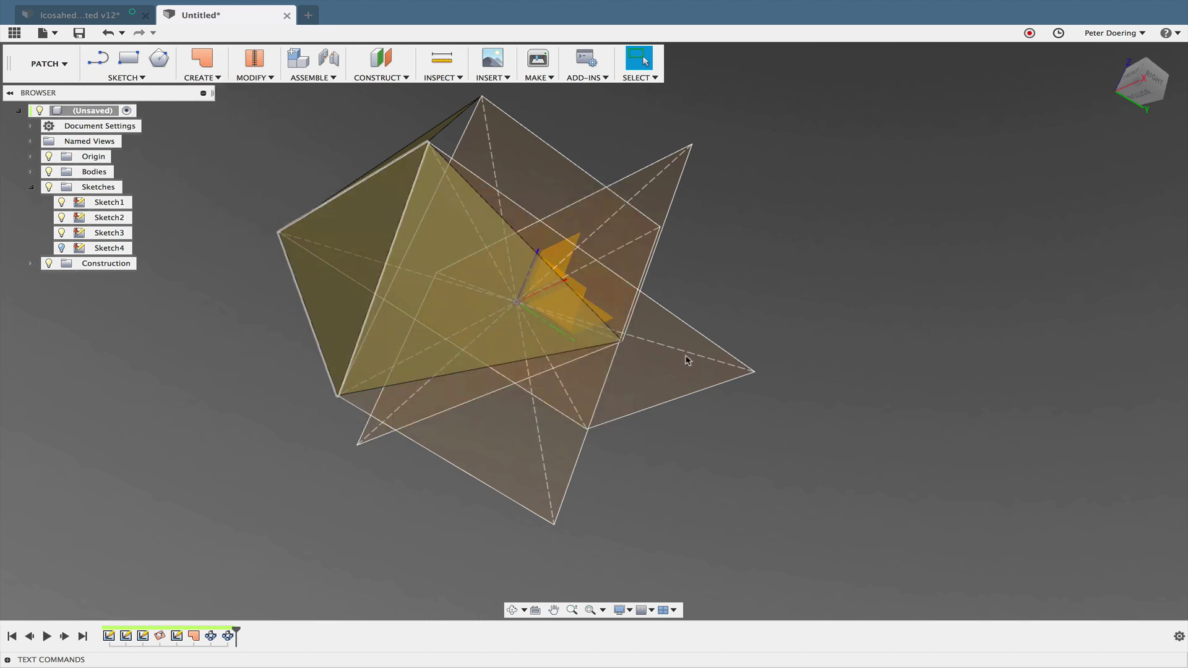
left_click(473, 314)
middle_click_drag(758, 378, 741, 374, "shift")
left_click(1093, 226)
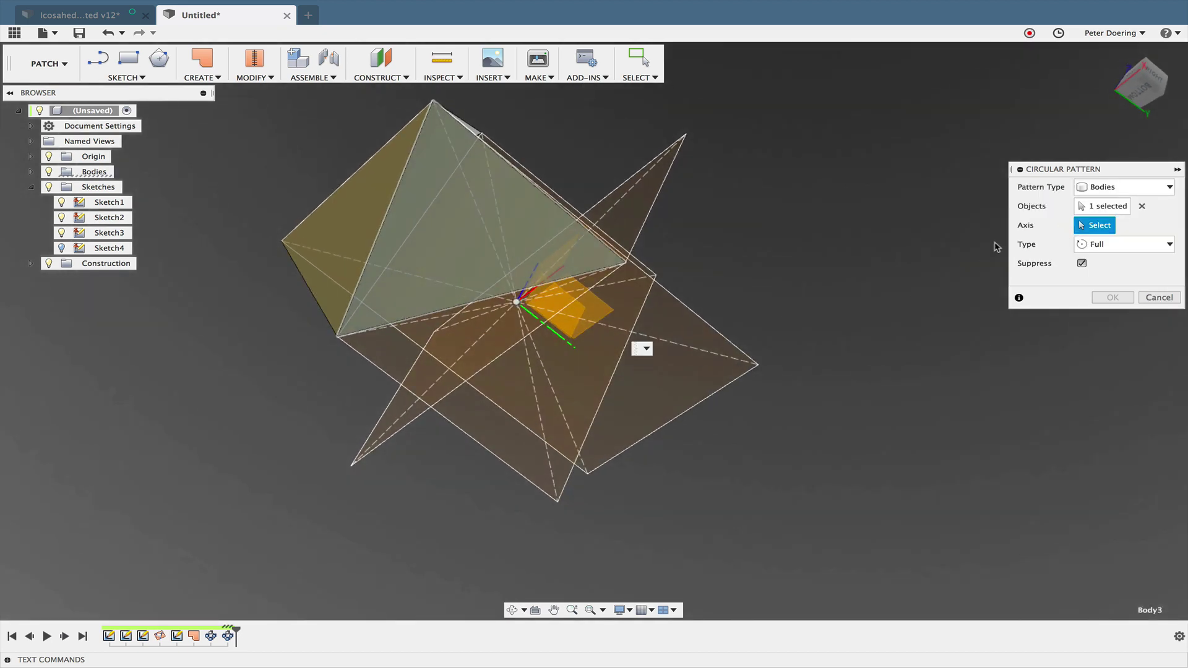
left_click(434, 321)
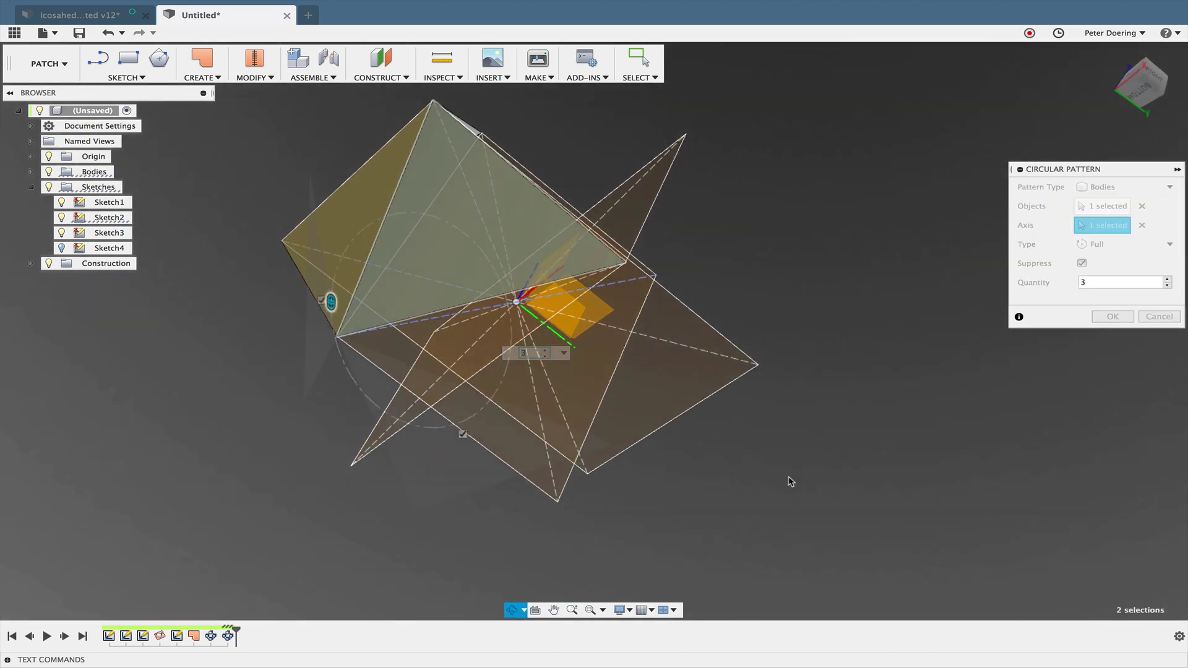
middle_click_drag(789, 480, 796, 494, "shift")
left_click(1166, 286)
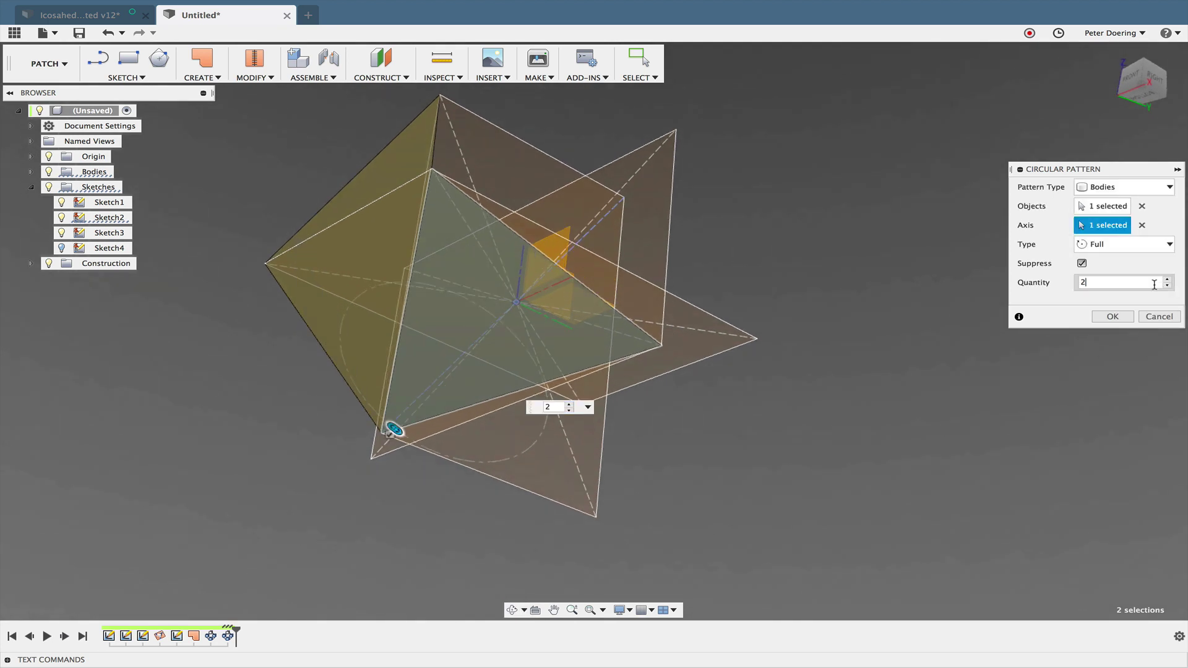
Step: Change the circular pattern type to Angle with a total angle of -360/5 and create the pattern
left_click(1117, 245)
left_click(1112, 257)
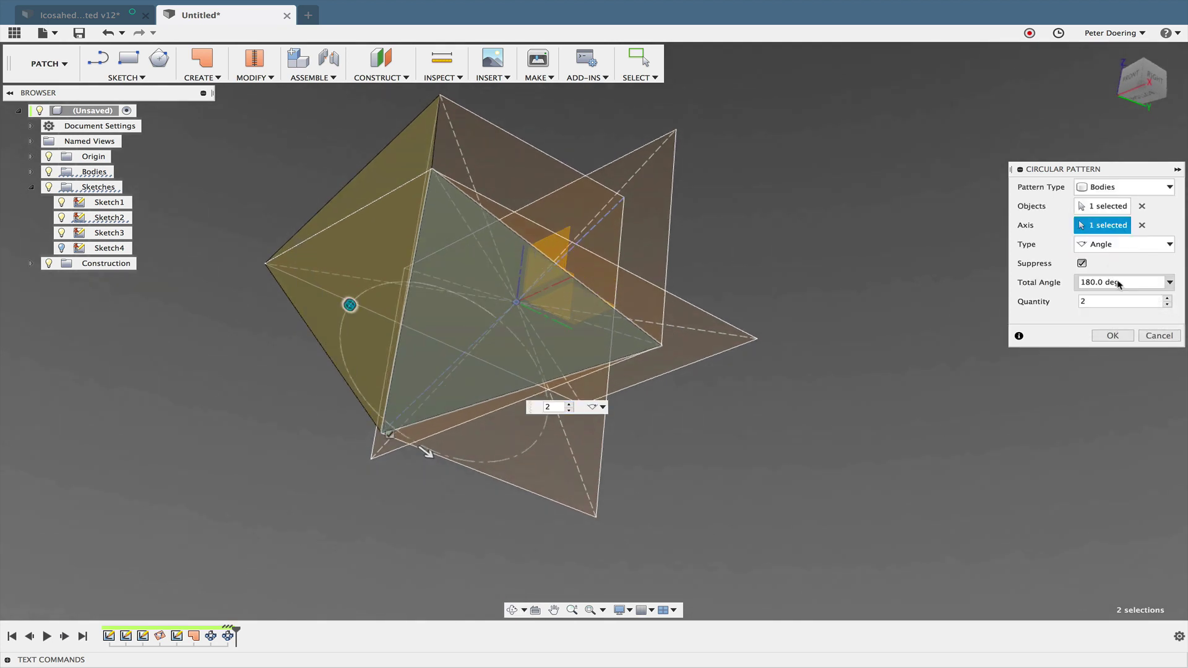
left_click_drag(1120, 283, 1054, 282)
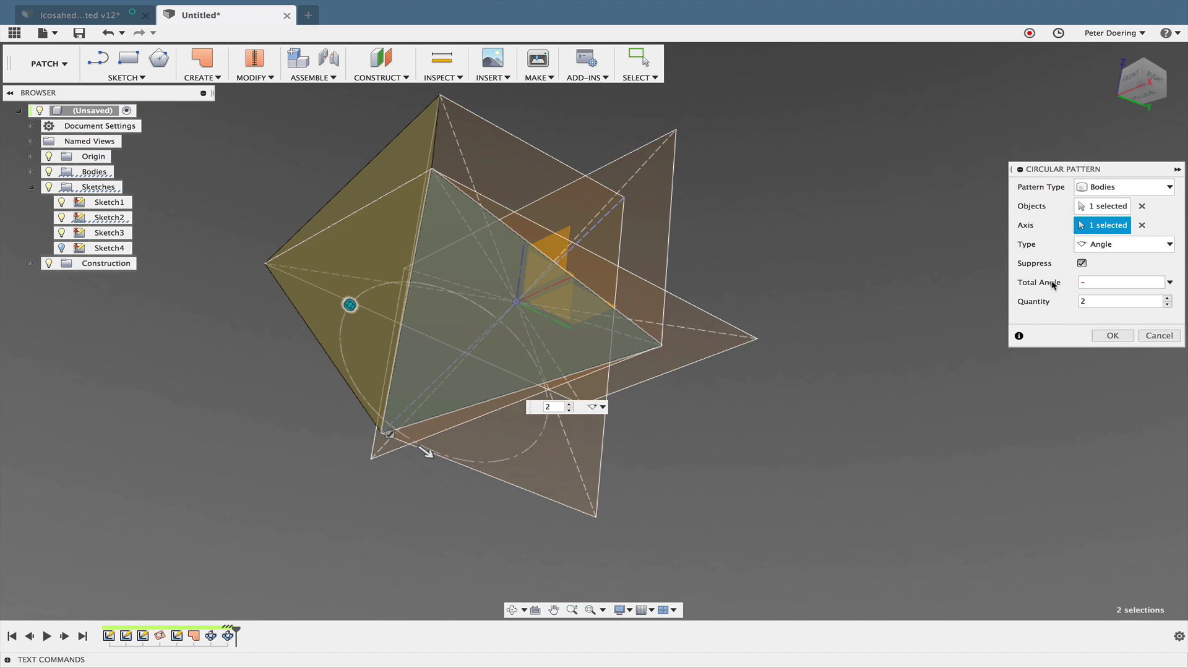
type("-360/5")
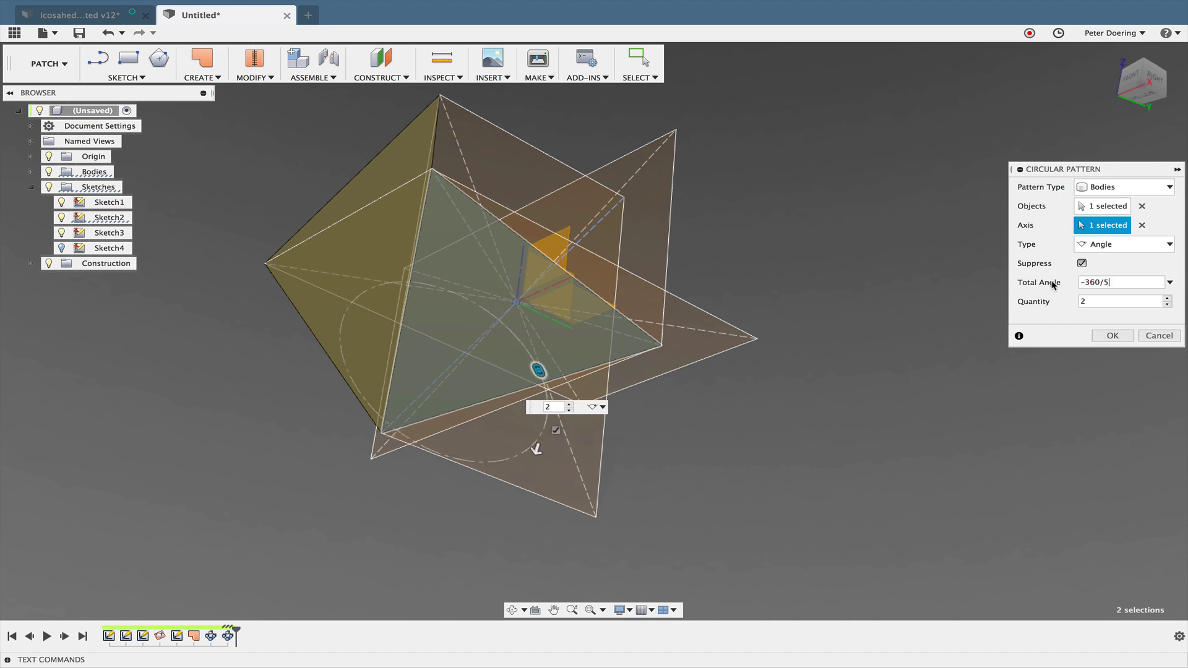
left_click(1112, 336)
Step: Pattern all four triangular bodies around Sketch2's diagonal through the uppermost corner, full circle with a quantity of 5
mouse_move(748, 400)
middle_mouse_down("shift")
mouse_move(736, 447)
mouse_move(750, 417)
middle_mouse_up("shift")
left_click(200, 78)
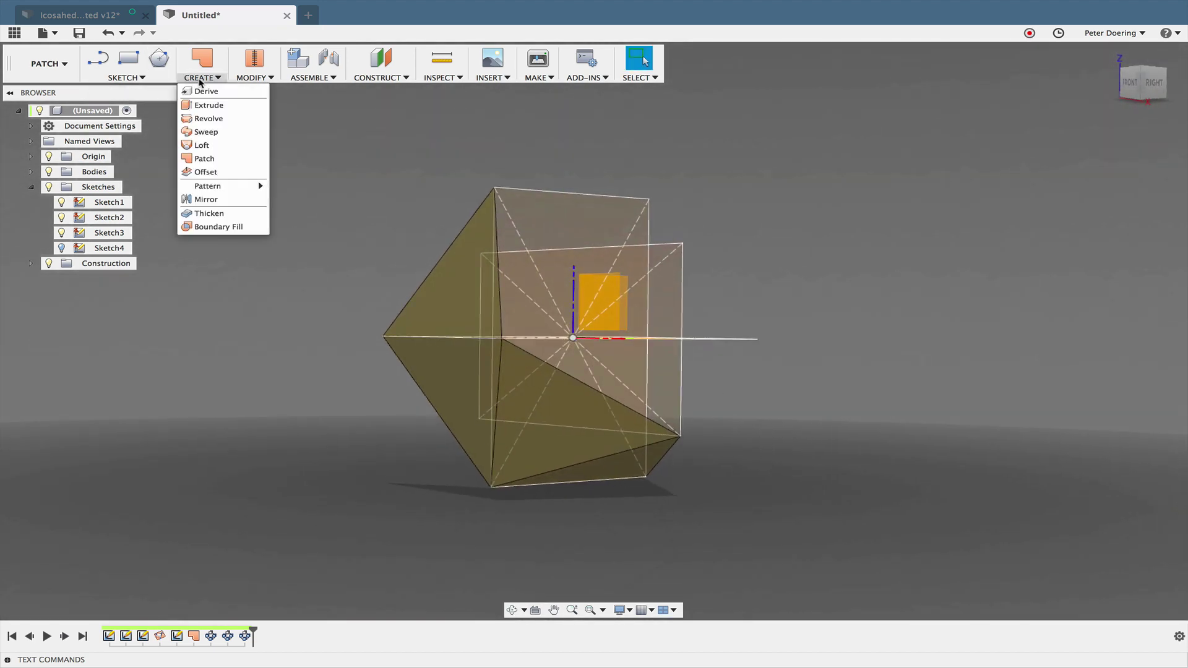
mouse_move(223, 187)
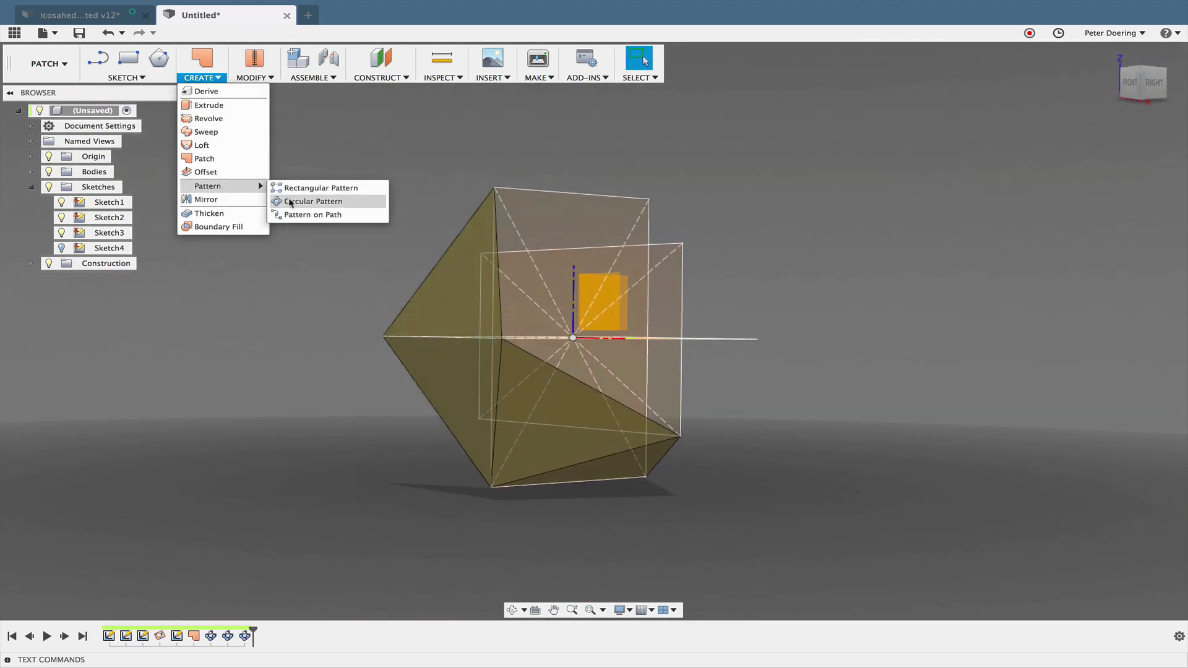
left_click(289, 203)
left_click(467, 305)
left_click(443, 374)
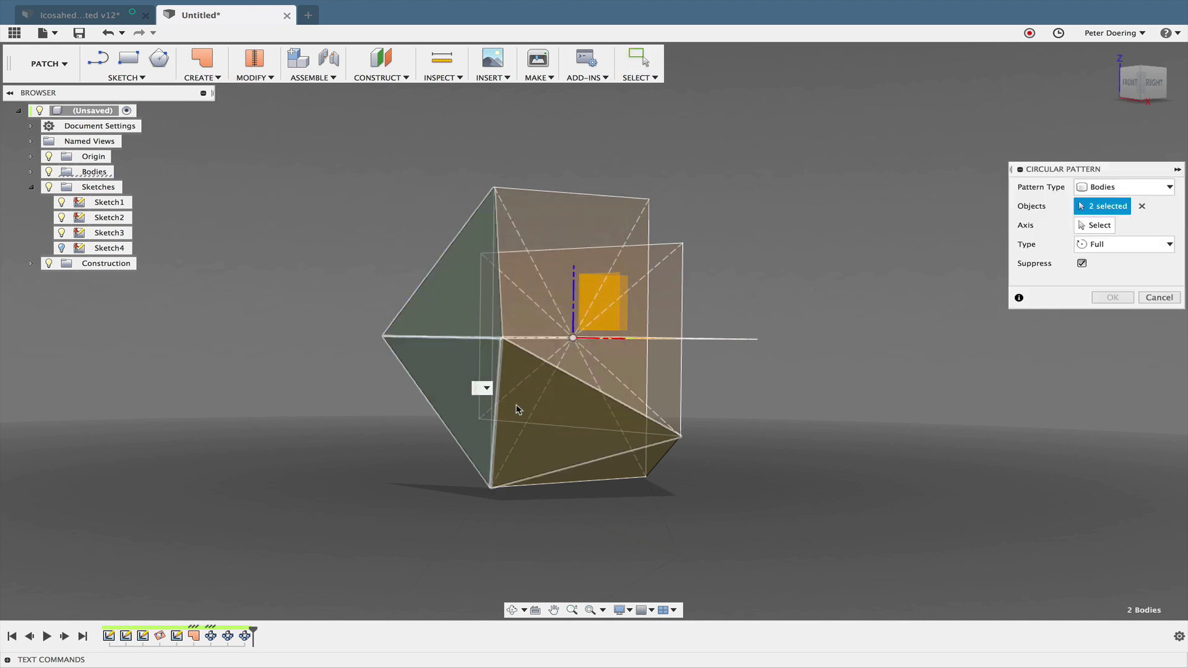
left_click(518, 409)
left_click(622, 473)
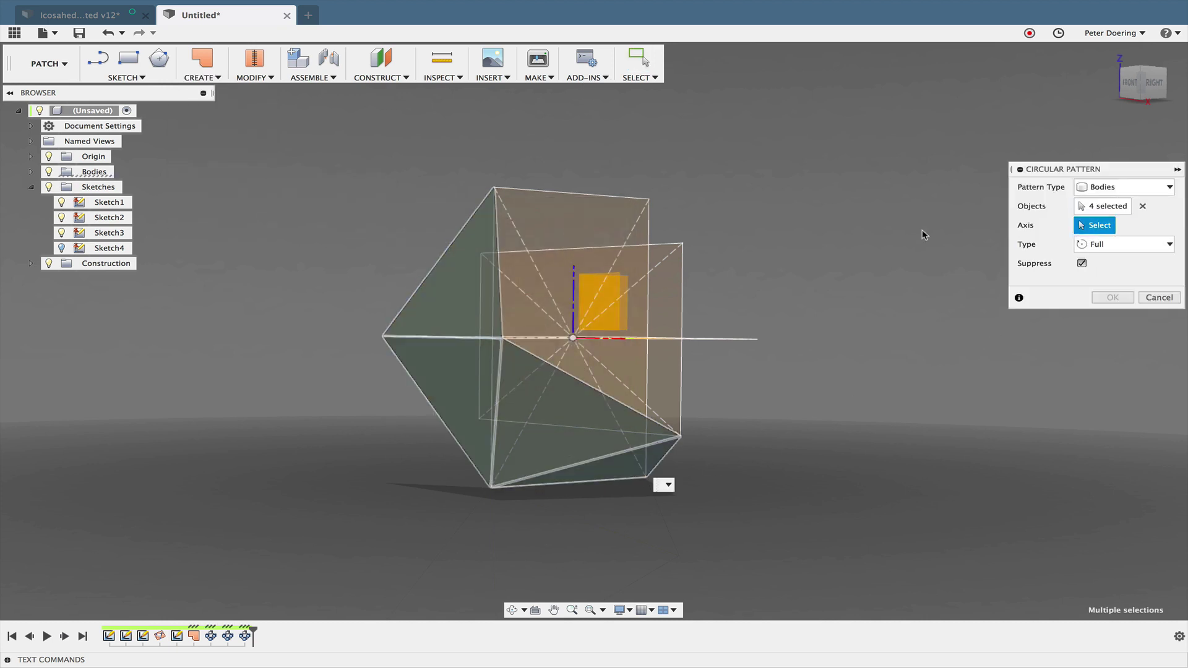
left_click(526, 246)
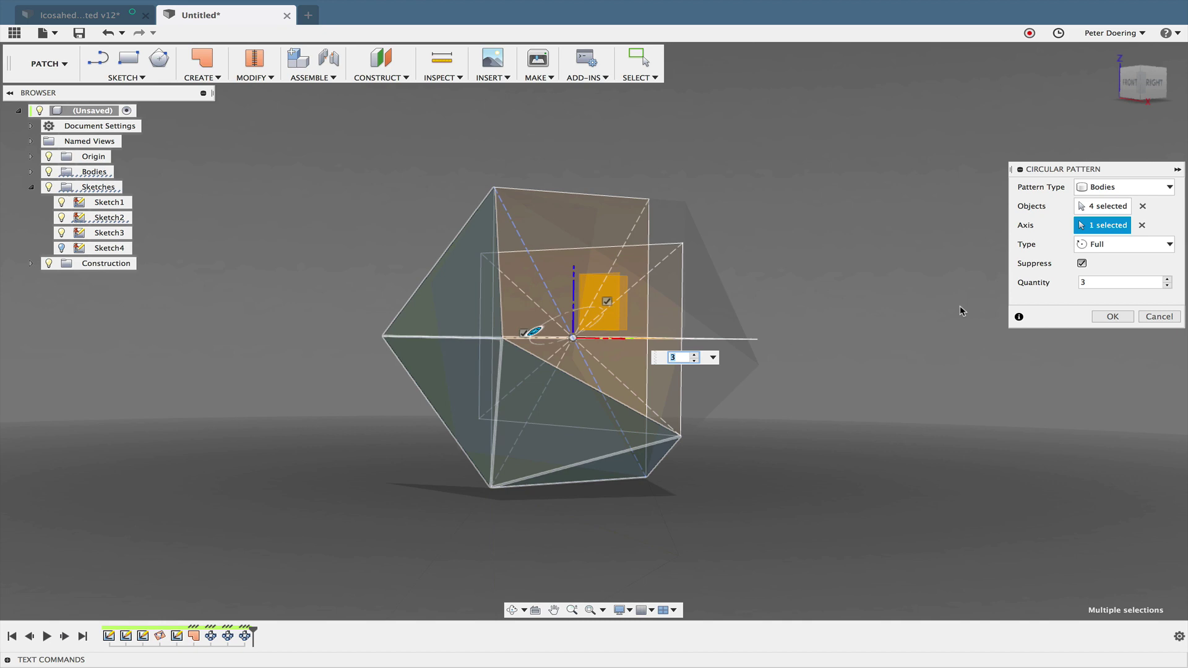
left_click(1167, 279)
left_click(1168, 281)
left_click(1116, 314)
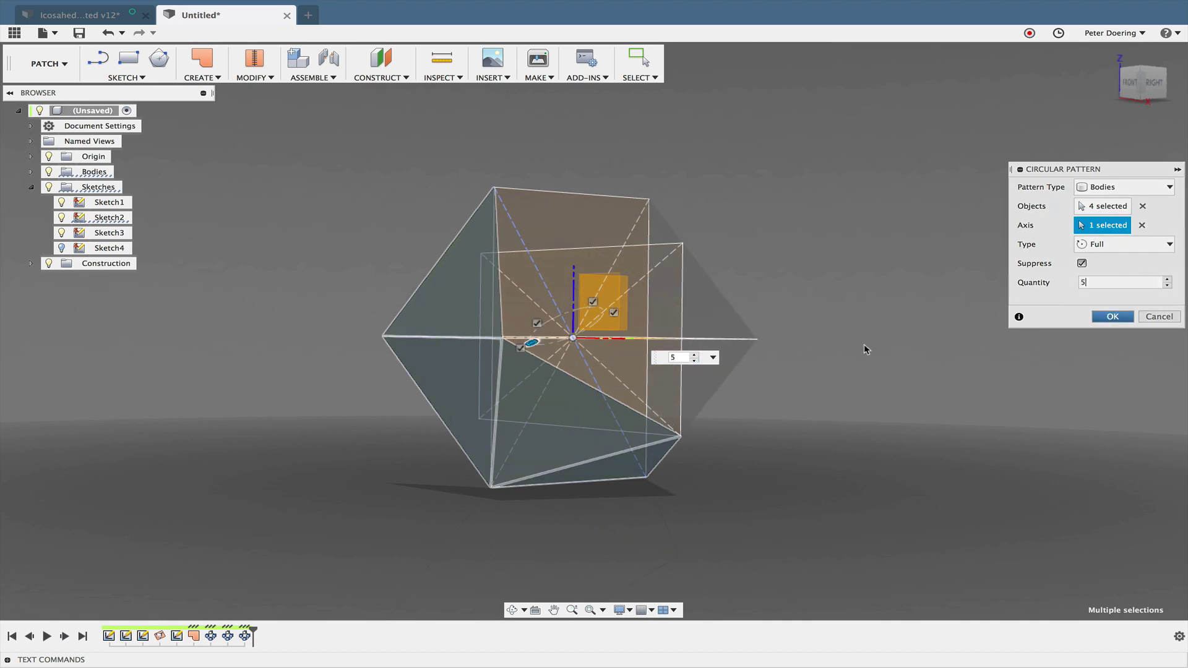
Step: Hide all sketches so that only the patterned surfaces of the icosahedron are shown
middle_click_drag(864, 348, 746, 378, "shift")
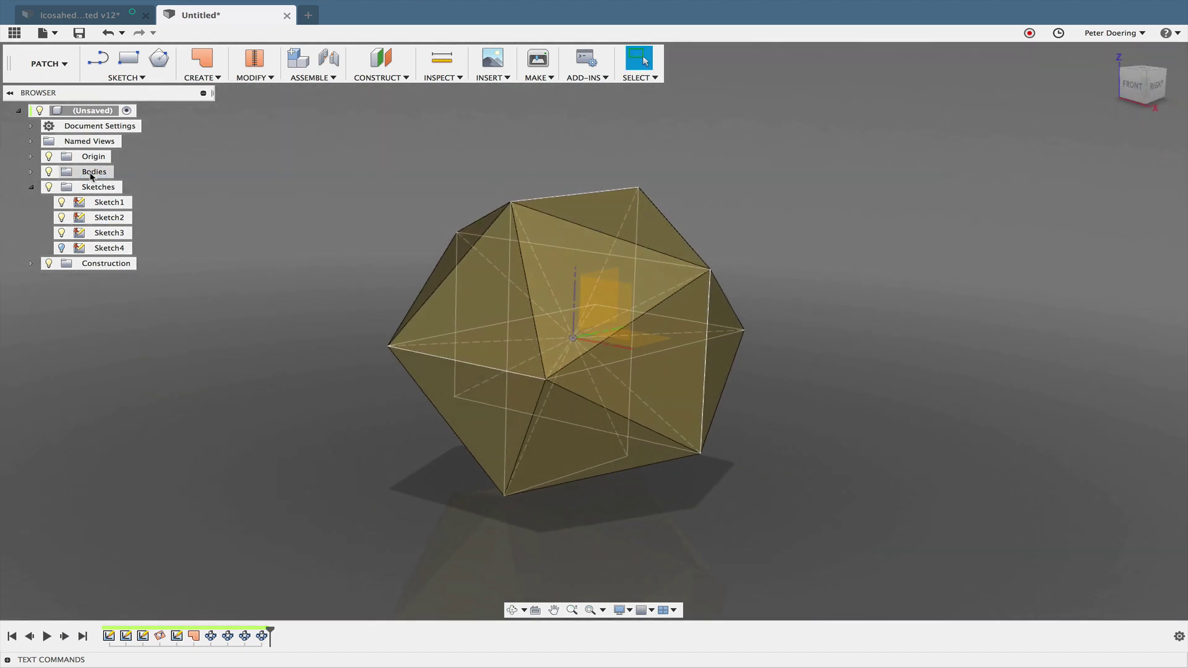
left_click(49, 187)
middle_click_drag(374, 257, 408, 251, "shift")
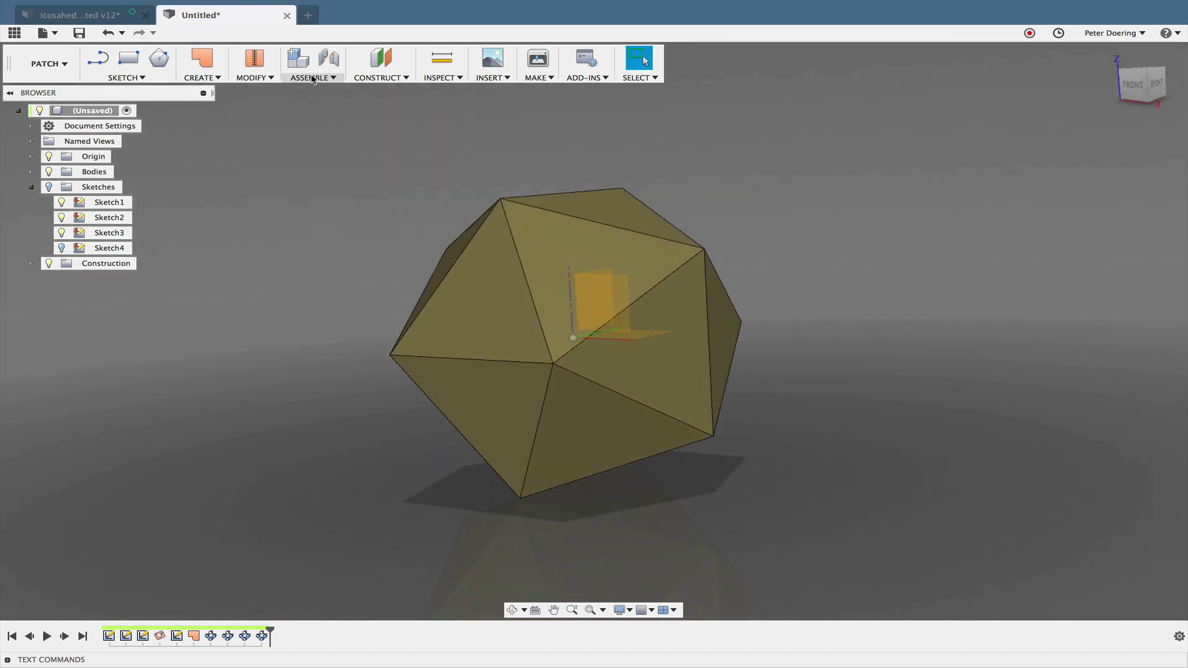
Step: Stitch all 20 triangular surfaces into a new body with a tolerance of .01, and list the resulting bodies in the browser
left_click(254, 59)
left_click_drag(840, 174, 293, 533)
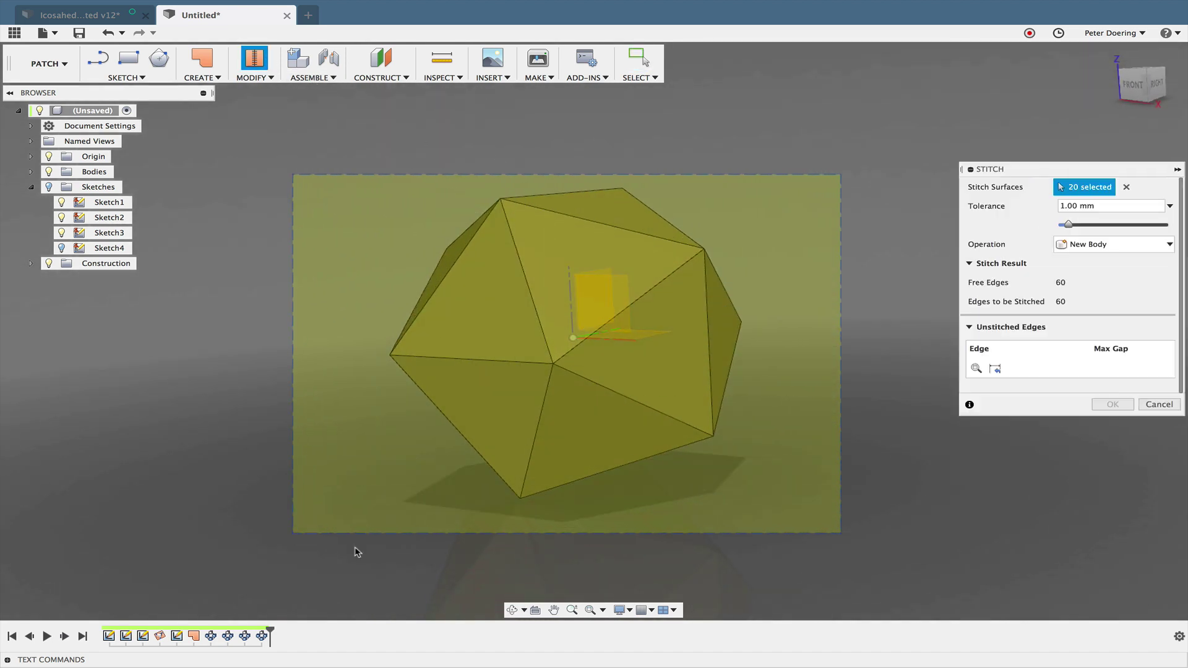
left_click_drag(357, 553, 356, 553)
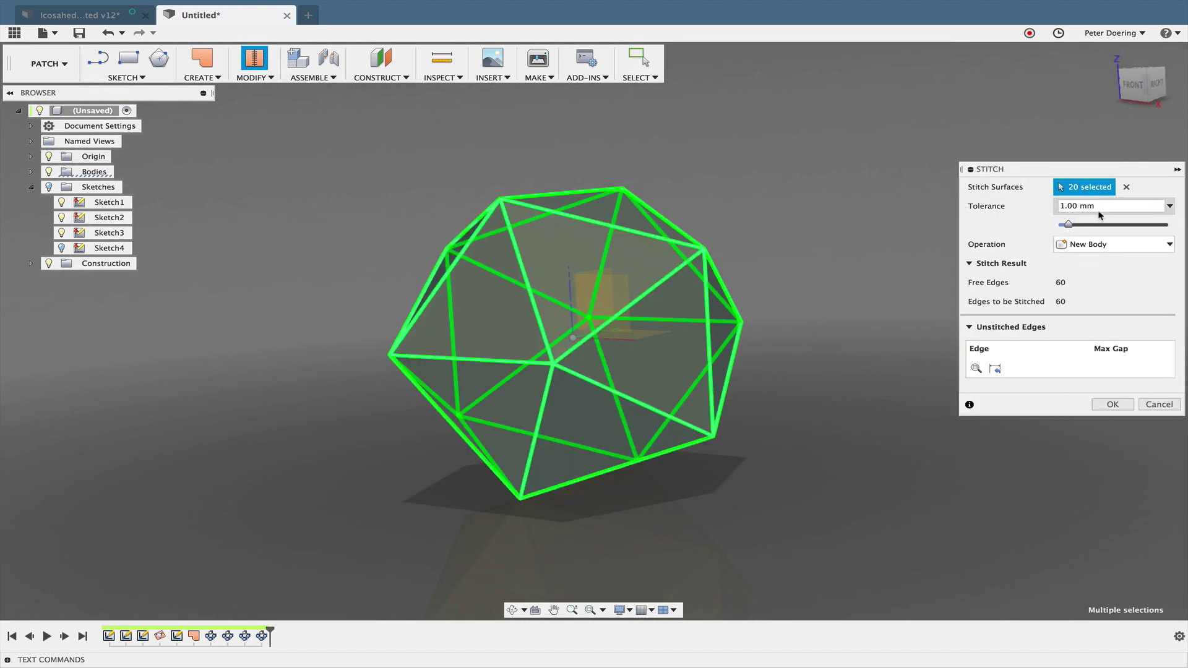
left_click_drag(1099, 208, 950, 206)
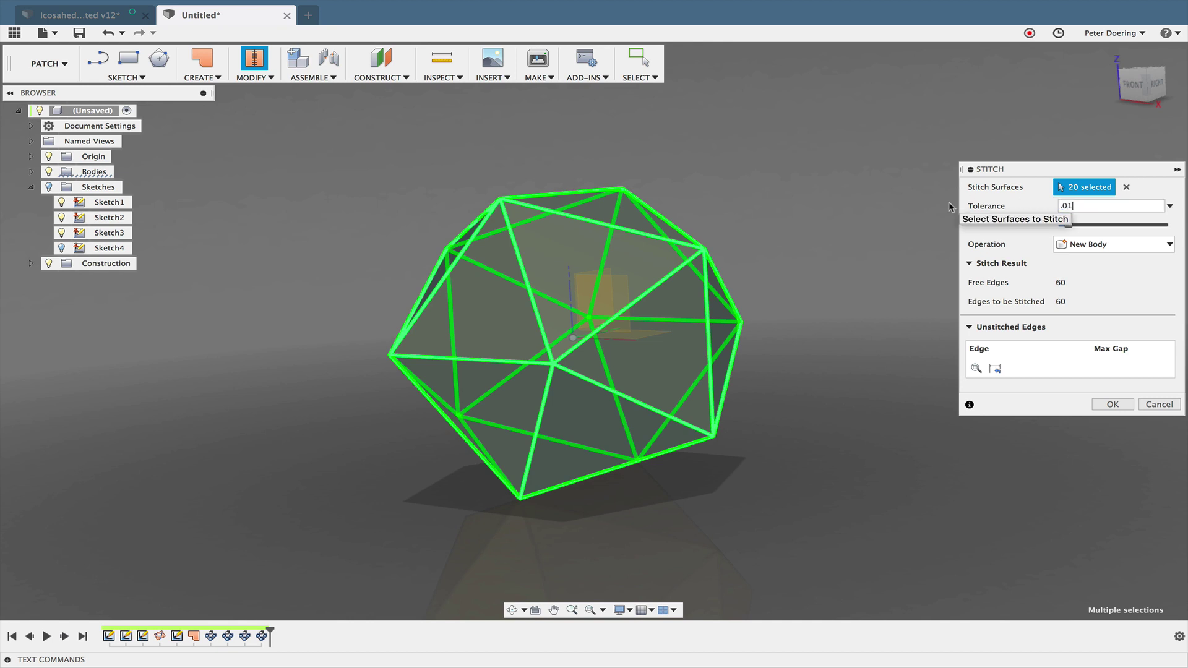
left_click(1112, 404)
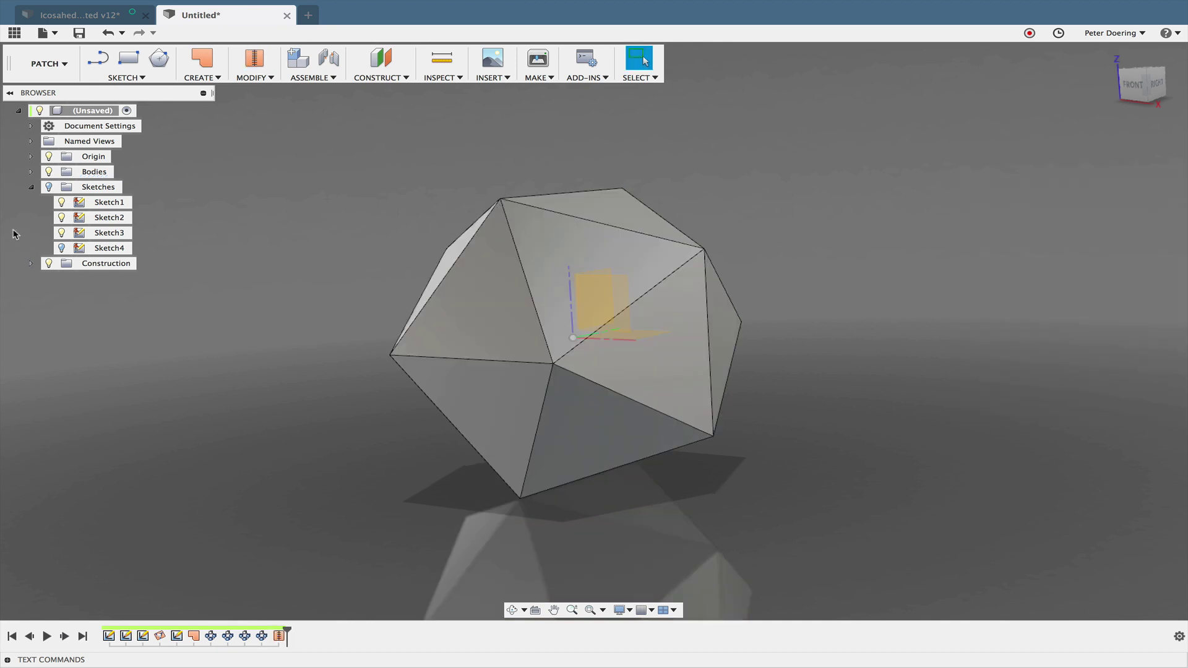
left_click(31, 171)
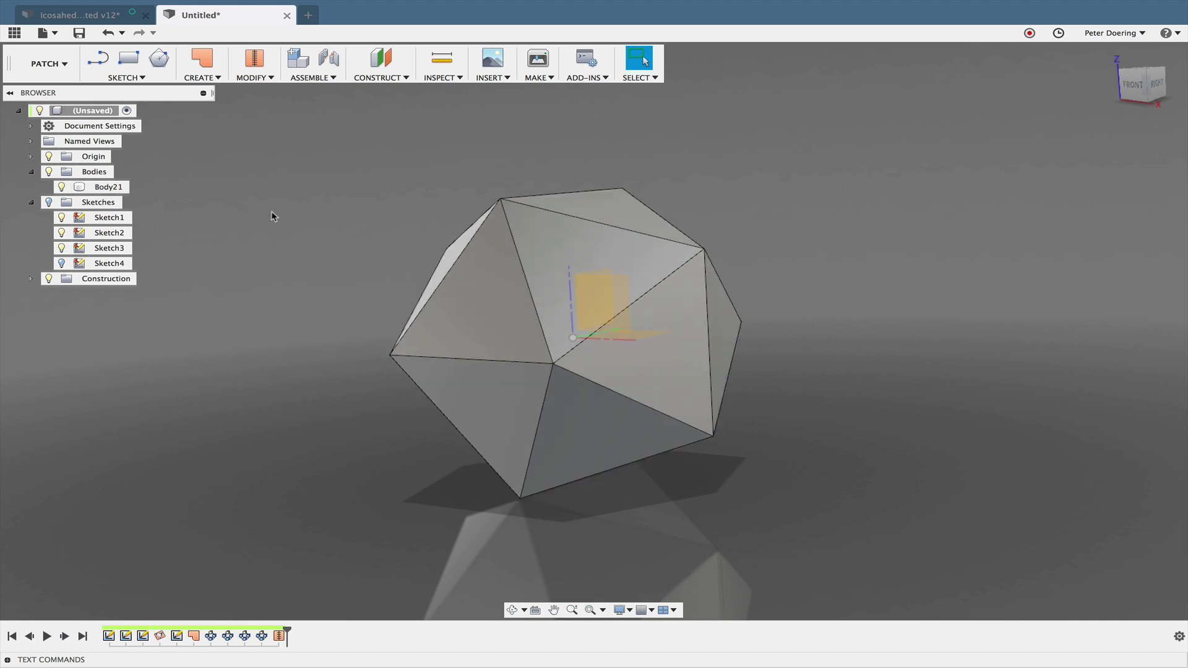
middle_click_drag(279, 250, 300, 292, "shift")
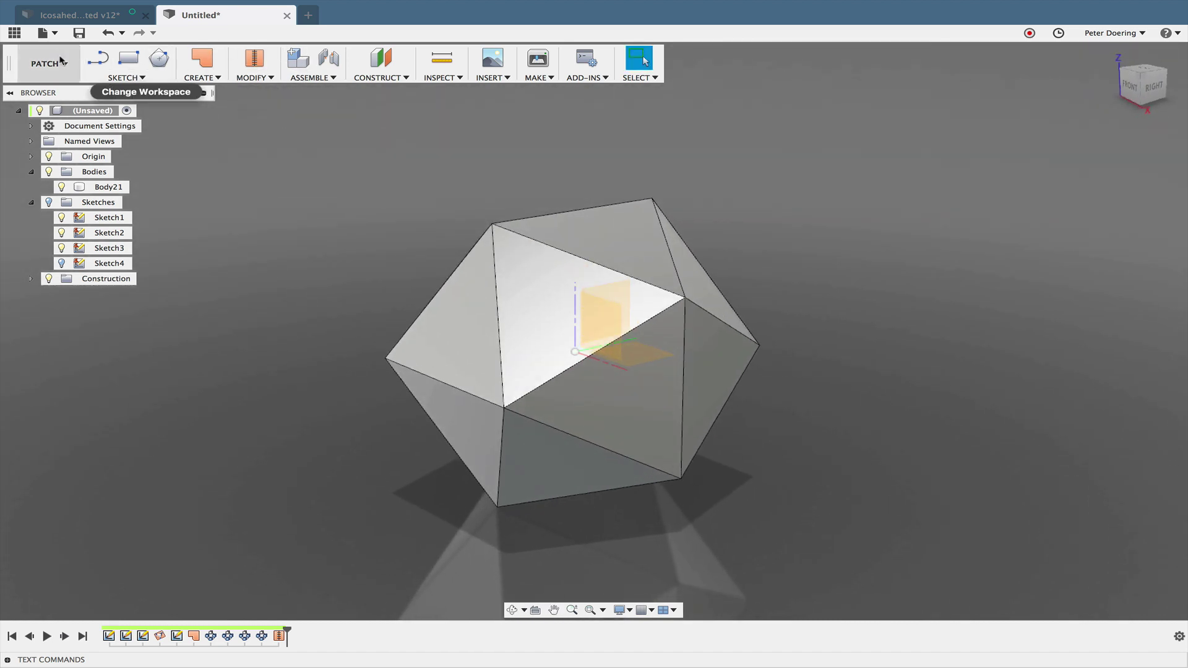
Step: Open the parameters beside the model and set the endge_length user parameter to 60 mm
left_click(241, 77)
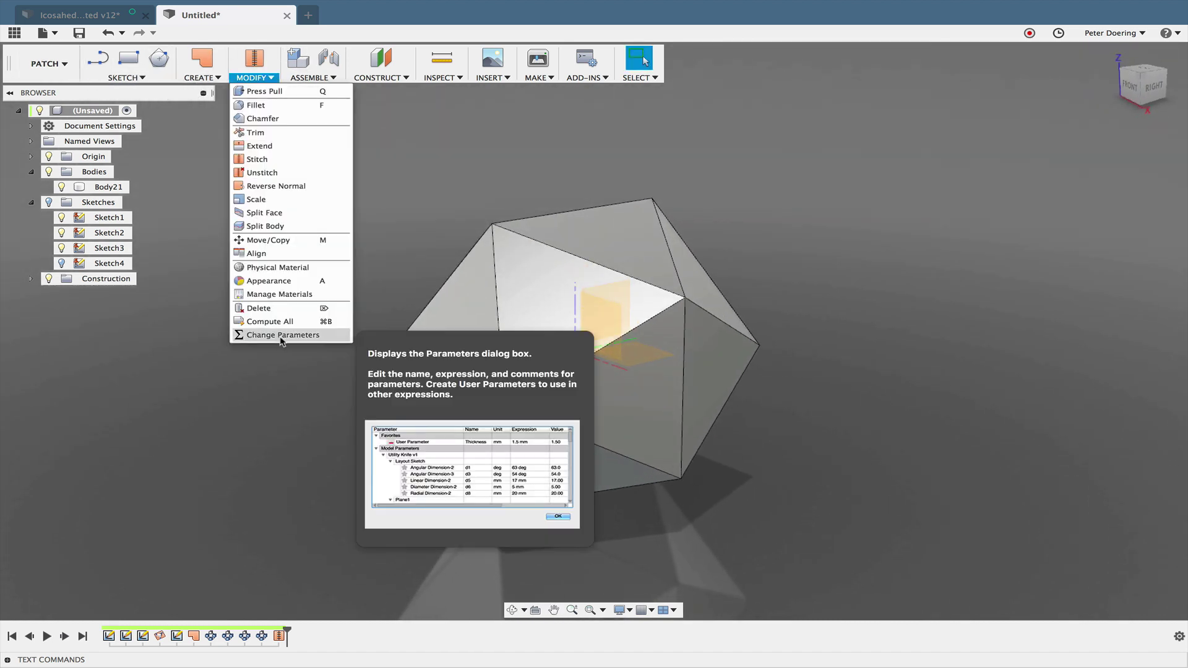
left_click(282, 341)
left_click_drag(570, 175, 570, 131)
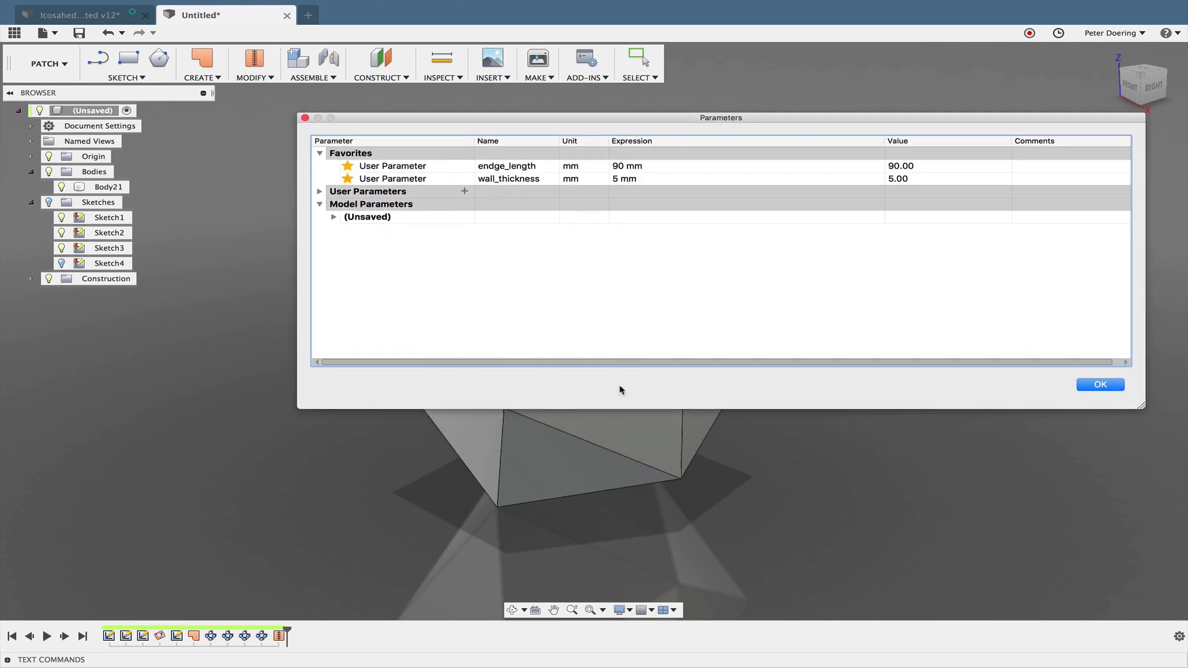
left_click_drag(1141, 408, 780, 301)
left_click_drag(653, 118, 1039, 102)
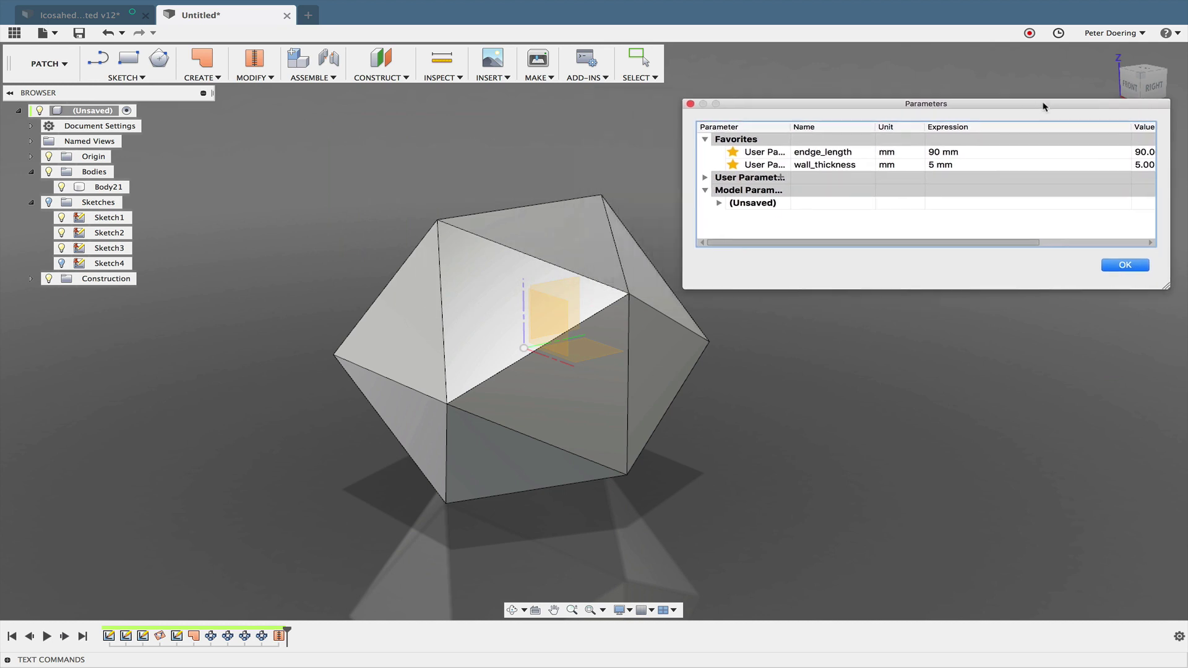
left_click(1003, 152)
left_click(1003, 152)
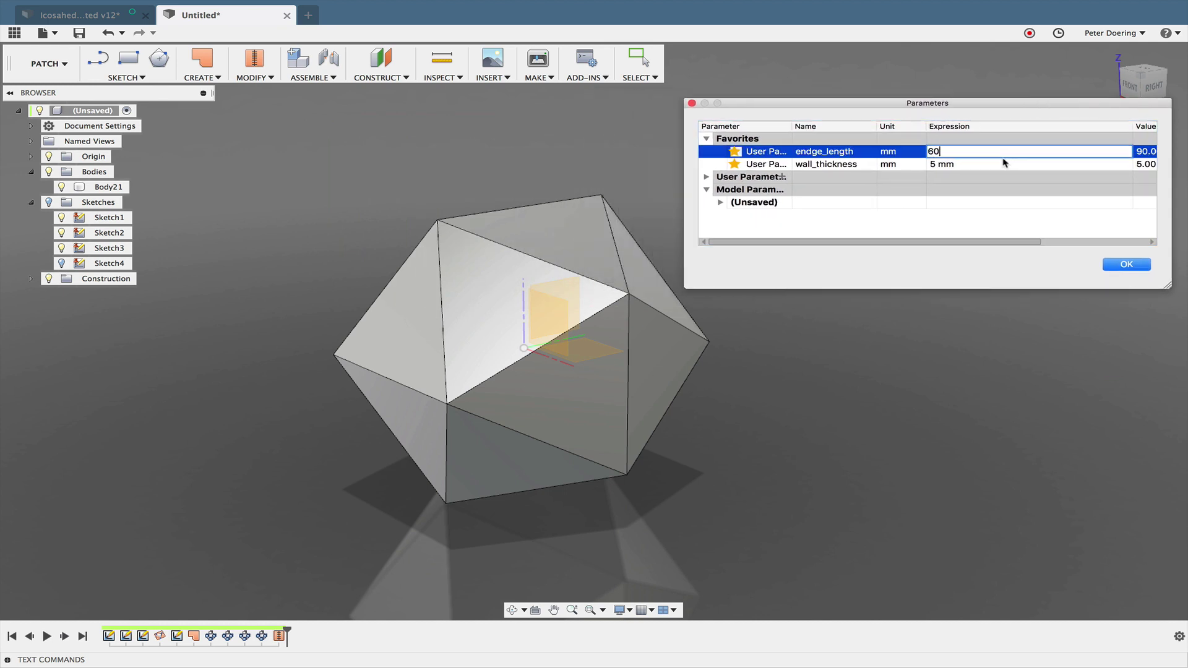
key("Return")
Step: Set the endge_length user parameter back to 90 mm and close the parameters
left_click(979, 154)
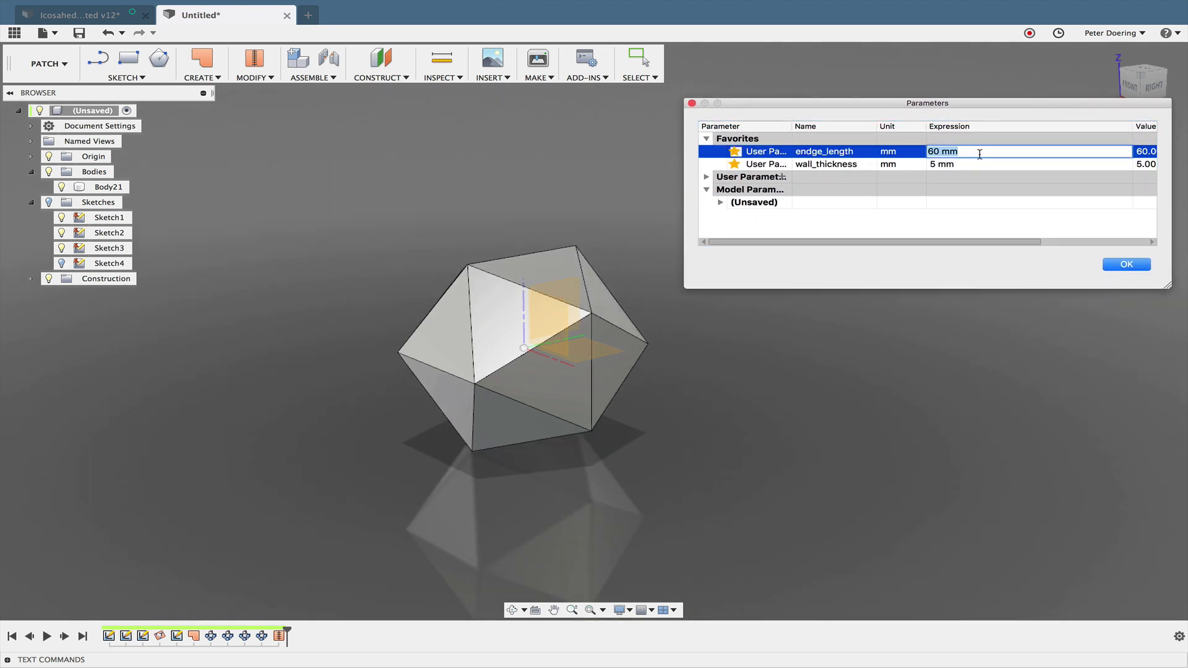
type("90")
key("Return")
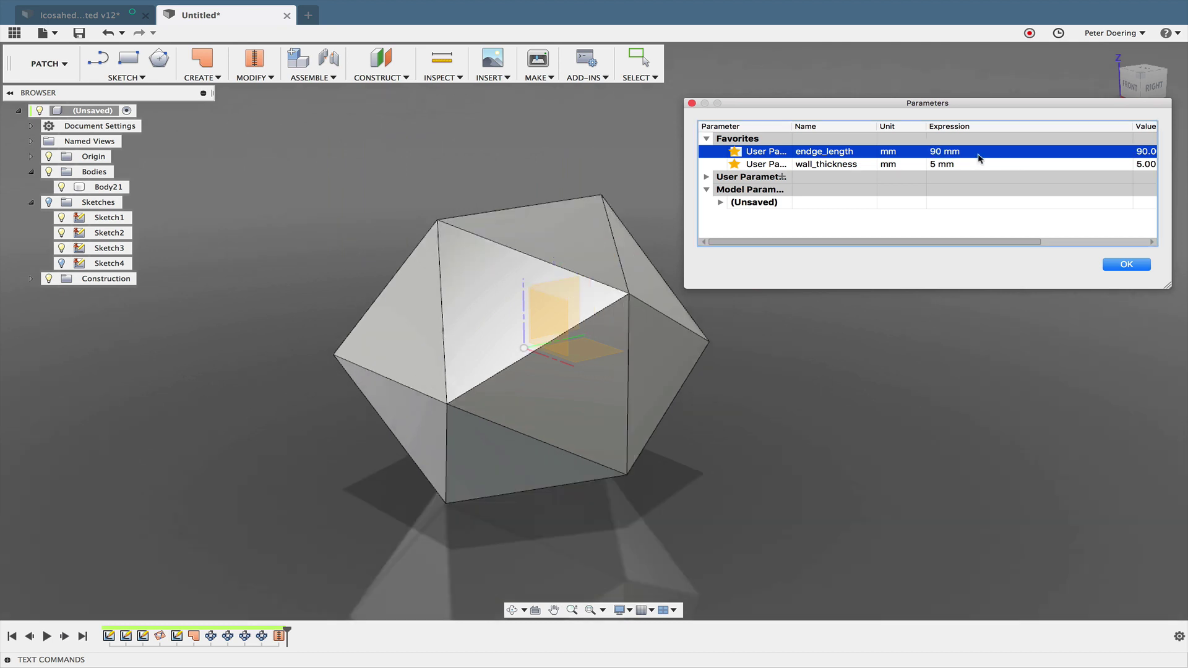
left_click(1126, 265)
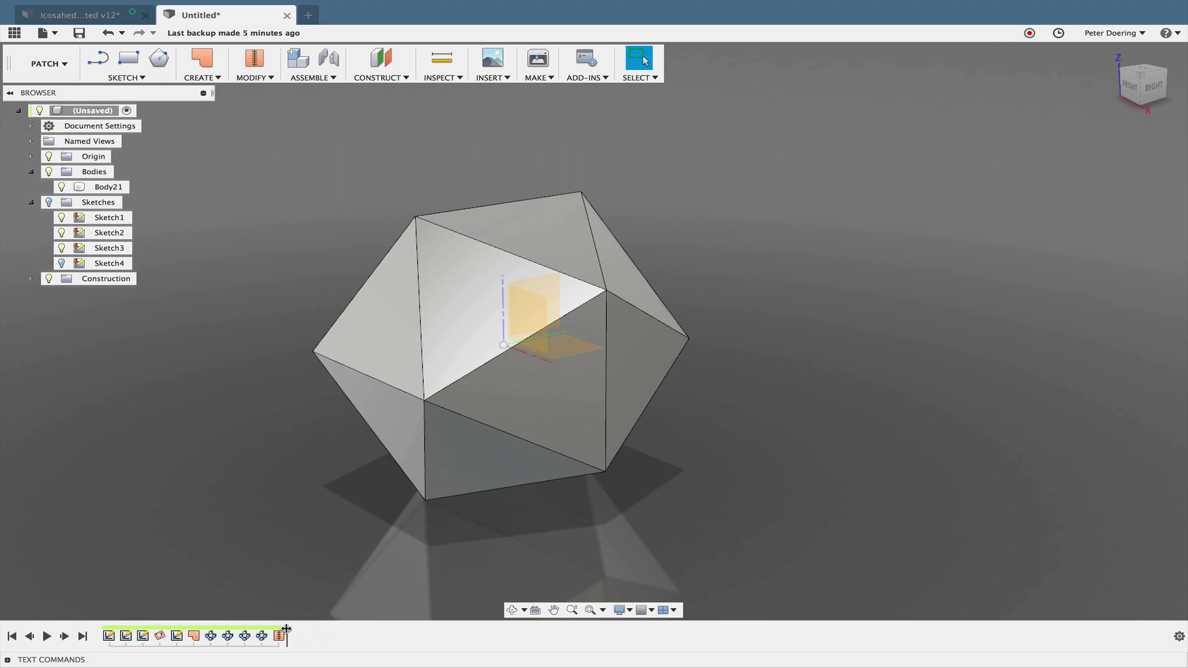
Step: Roll the design history back to just after Sketch4 and delete all features after the history marker
left_click_drag(274, 634, 182, 634)
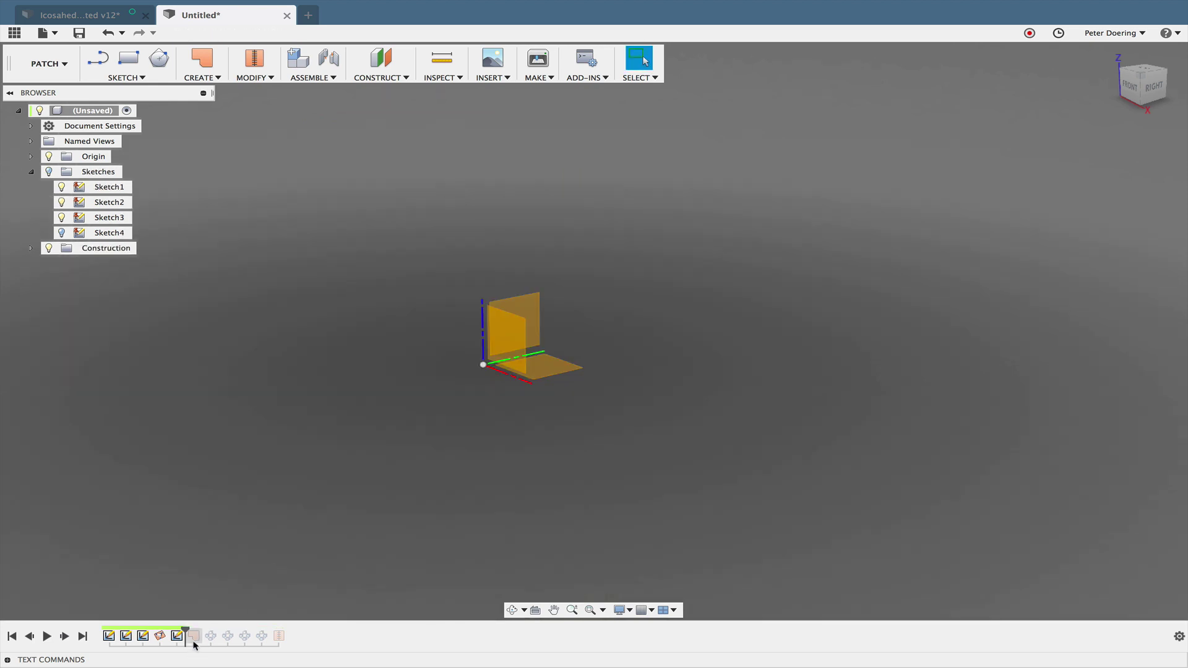
right_click(199, 635)
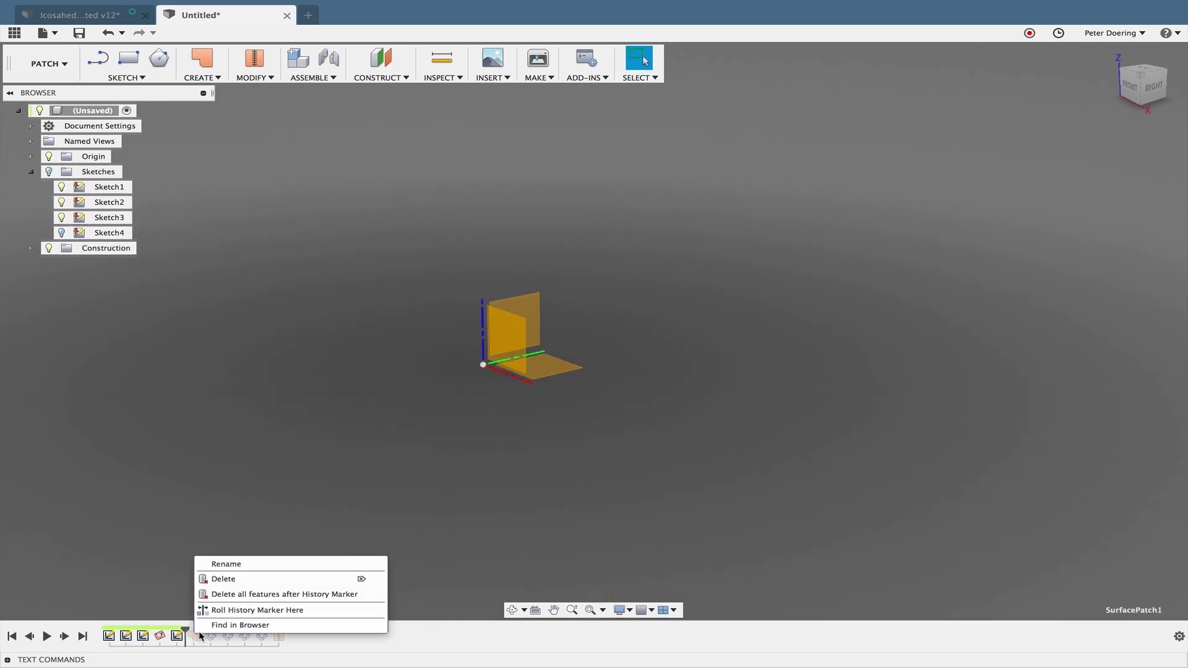
left_click(252, 593)
Step: Show the sketches again with only the triangle in Sketch4 visible, hiding Sketch1, Sketch2 and Sketch3
middle_click_drag(373, 546, 450, 538)
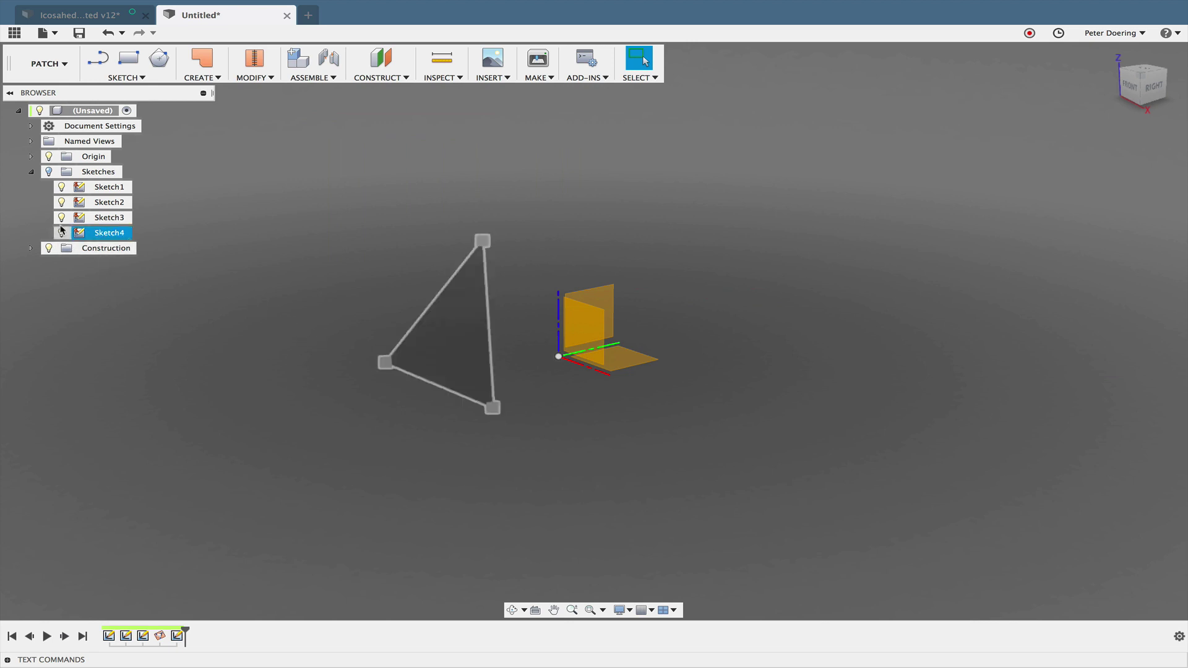
left_click(49, 171)
left_click(60, 205)
left_click(61, 218)
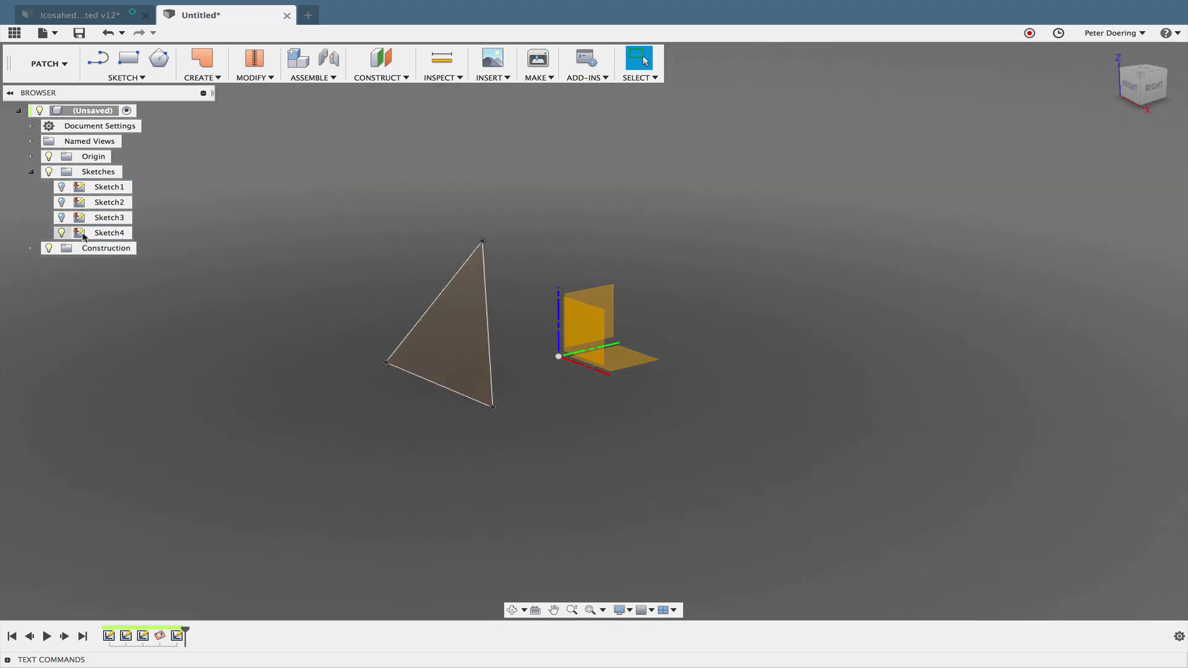
middle_click_drag(260, 290, 278, 300, "shift")
mouse_move(170, 260)
middle_mouse_down()
mouse_move(204, 296)
mouse_move(229, 257)
middle_mouse_up()
scroll(228, 283, "down", 3)
scroll(222, 290, "up", 2)
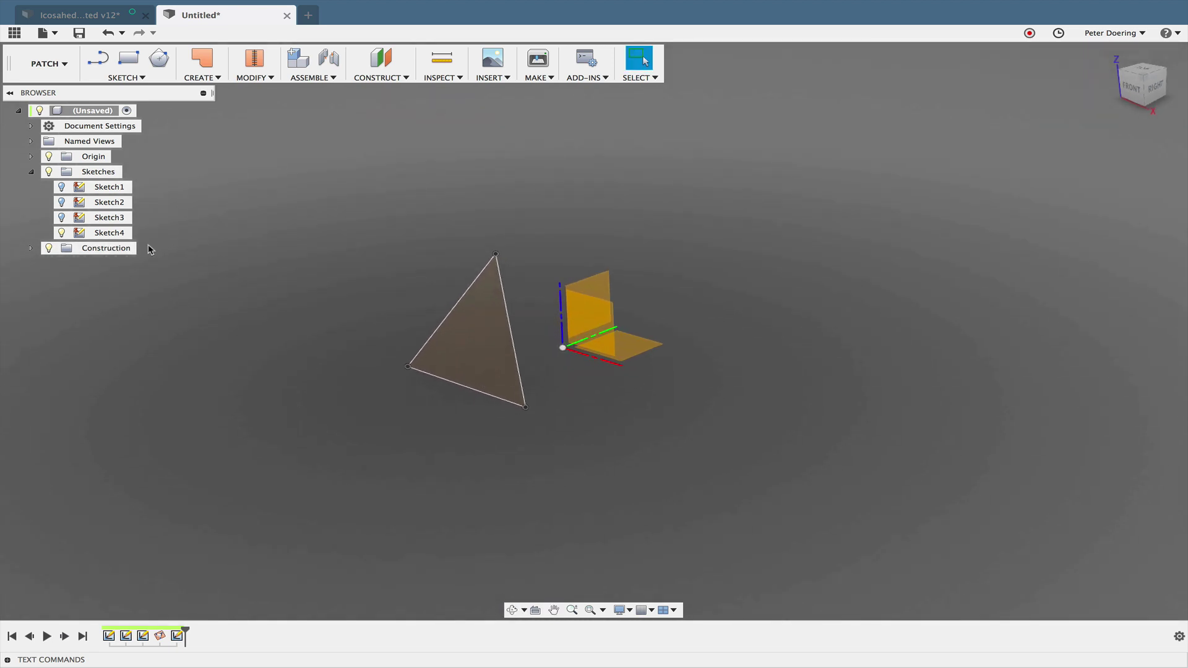
right_click(109, 235)
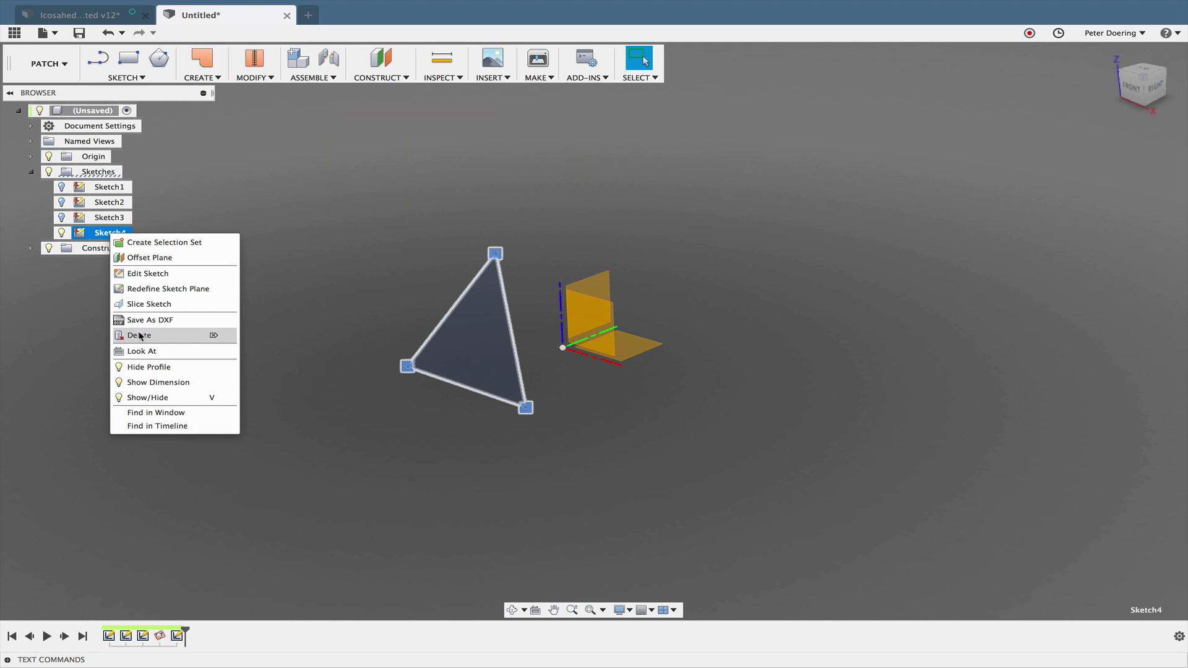
left_click(271, 318)
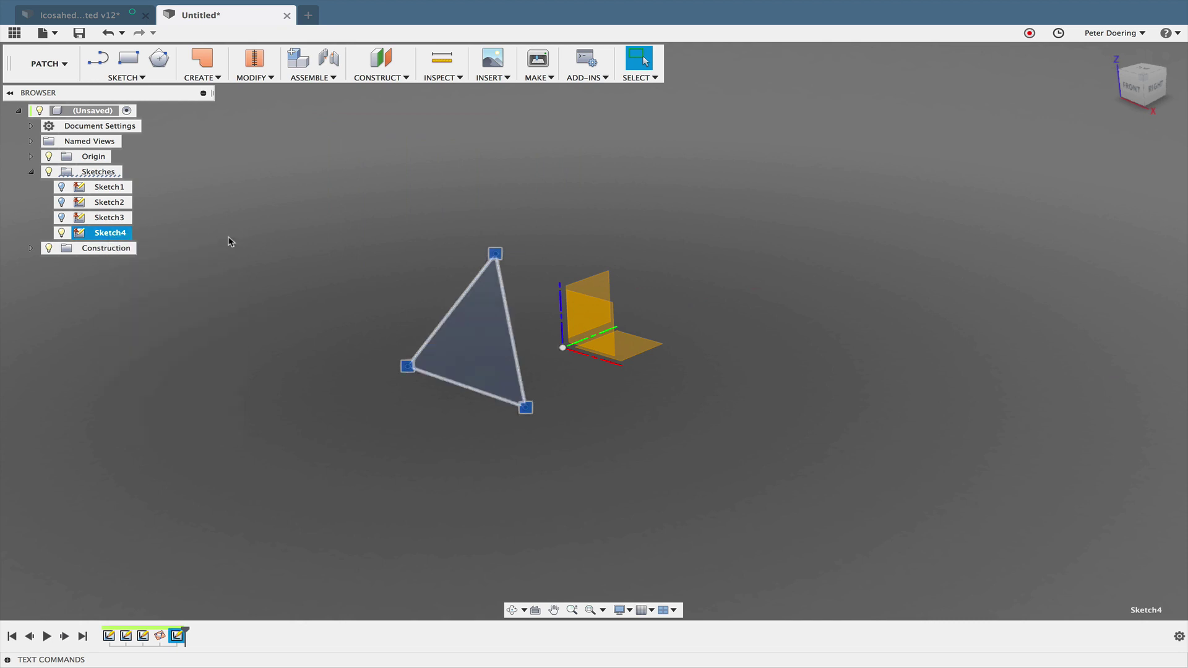
Step: Create a new component under the top-level design, move Sketch4 into it and name the component Hexagon
right_click(98, 112)
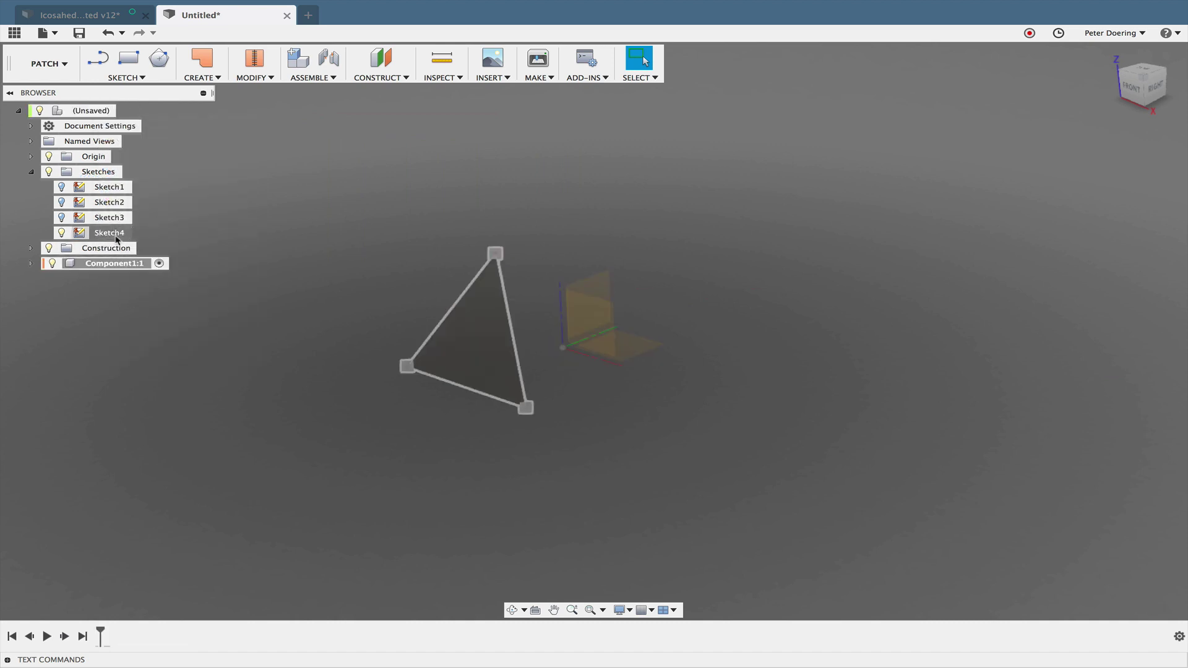
left_click_drag(110, 233, 118, 264)
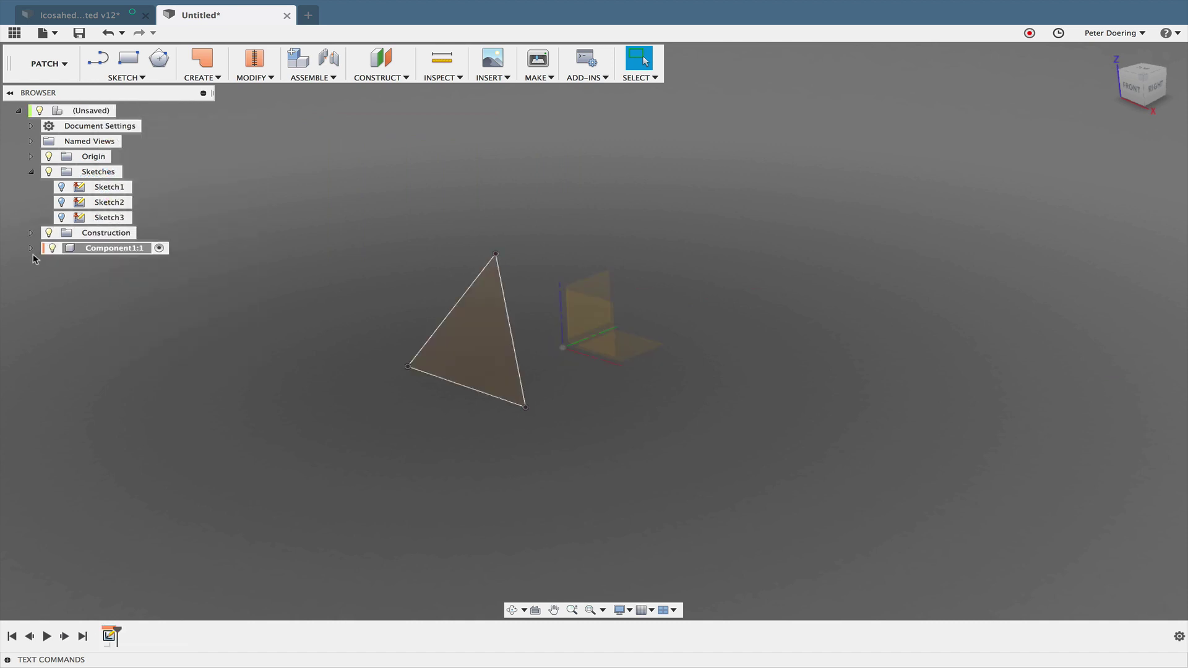
double_click(99, 250)
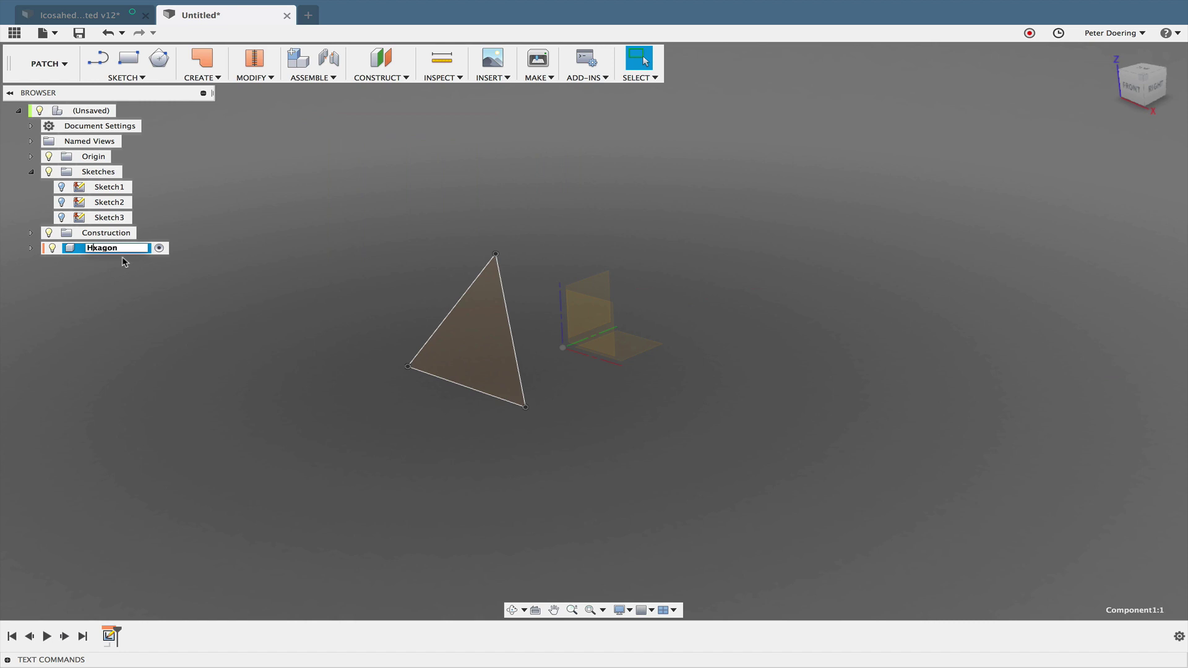
key("Return")
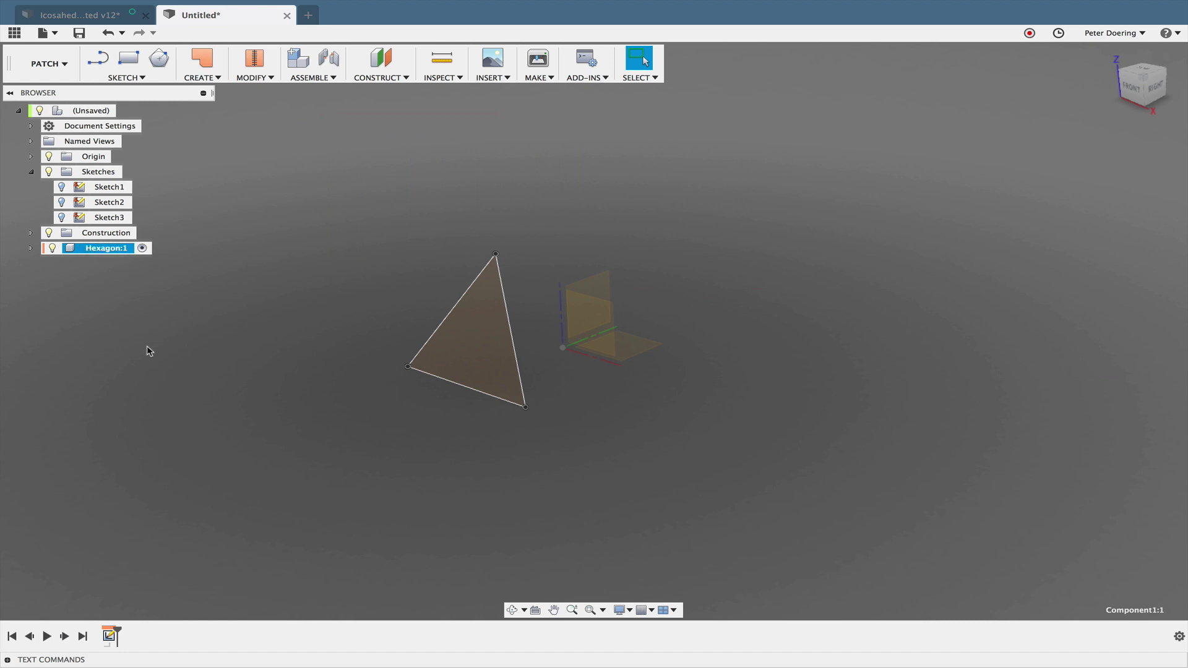
left_click(147, 347)
Step: Open Sketch4 inside the Hexagon component for editing
left_click(31, 249)
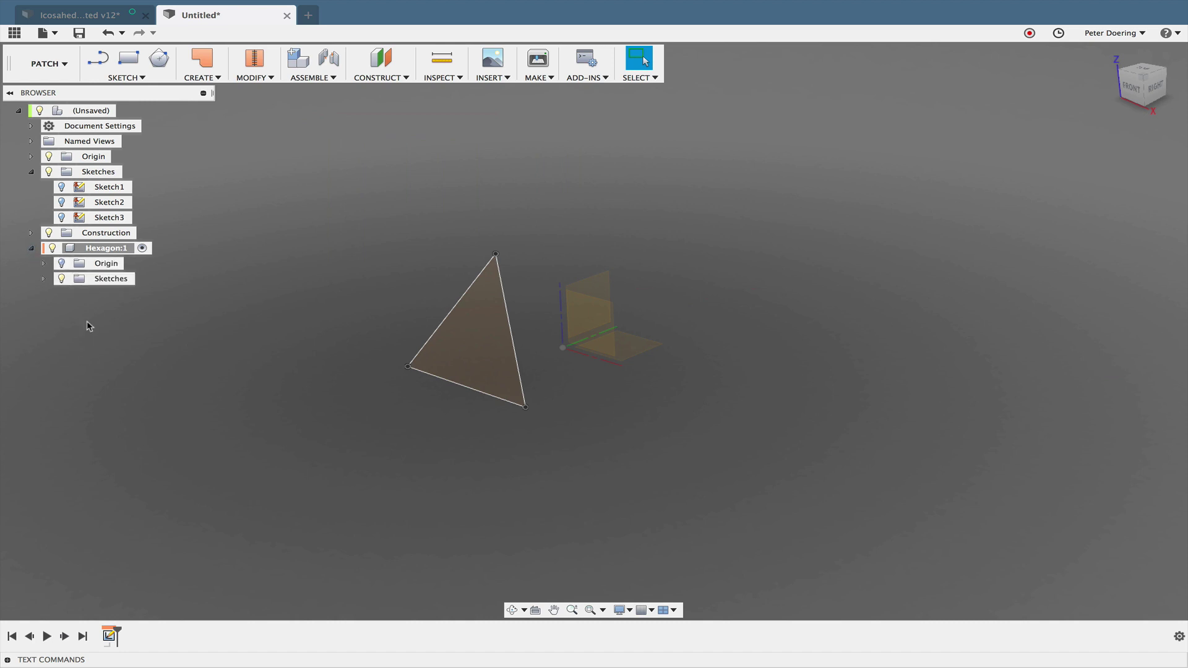
left_click(42, 280)
right_click(126, 293)
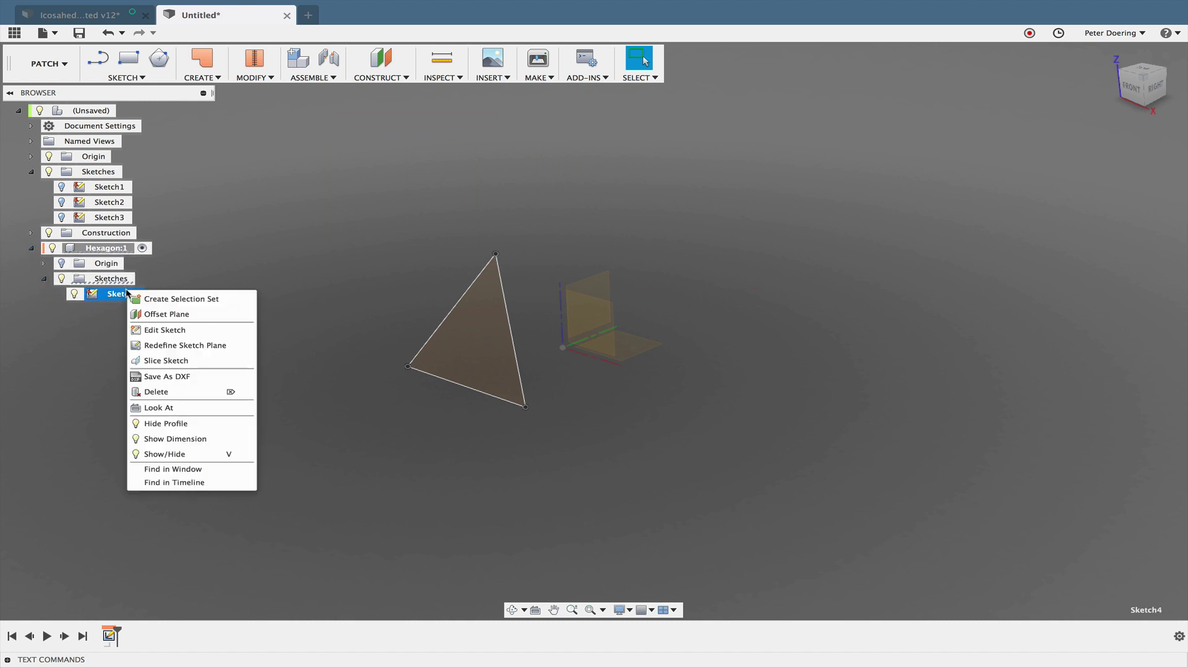
left_click(187, 331)
Step: Sketch a circle about 36 mm in diameter inside the triangle in Sketch4 and convert it to construction geometry
mouse_move(492, 447)
middle_mouse_down("shift")
mouse_move(519, 436)
mouse_move(557, 382)
middle_mouse_up("shift")
scroll(556, 365, "up", 4)
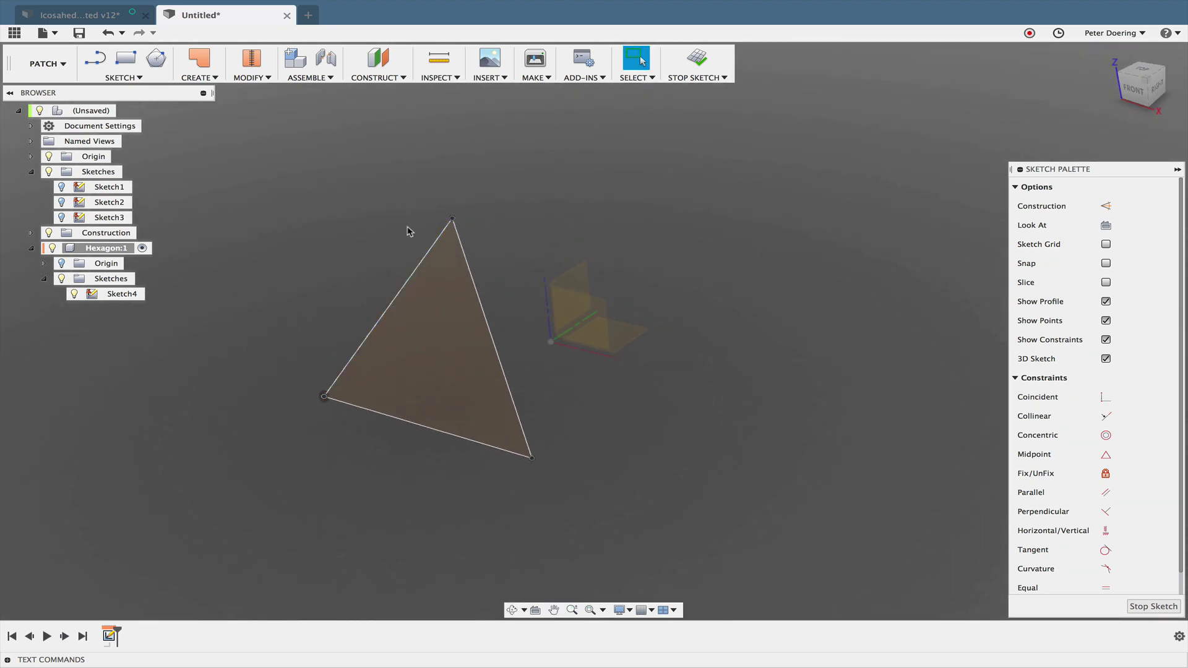
middle_click_drag(544, 373, 551, 388)
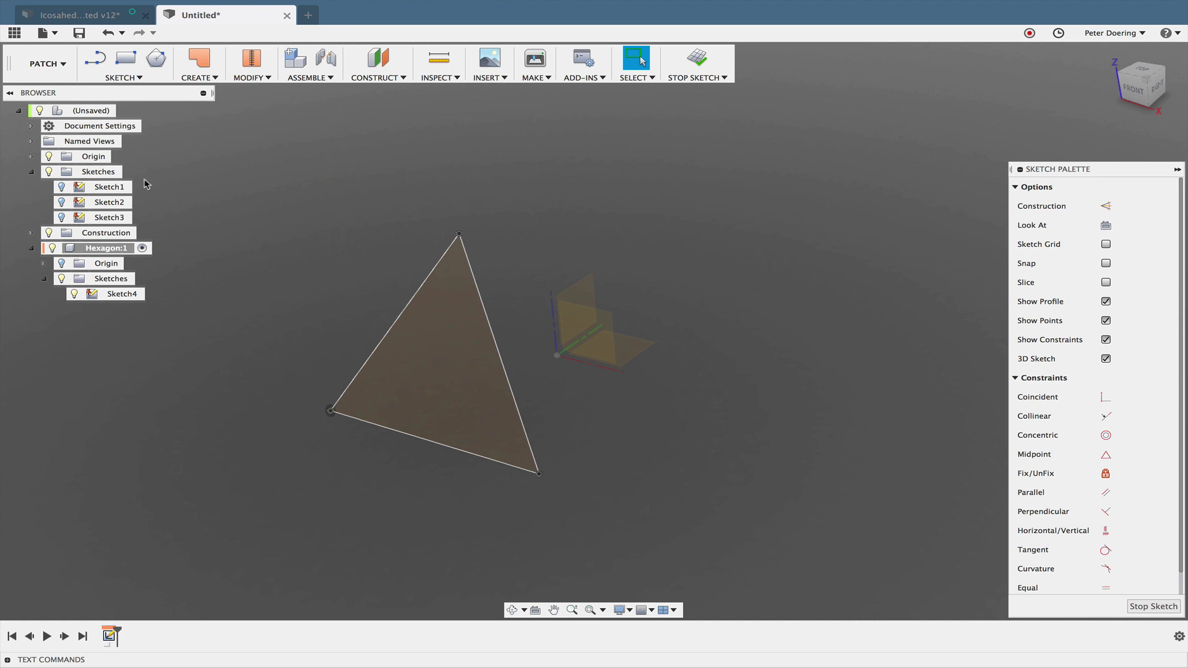
key("s")
key("s")
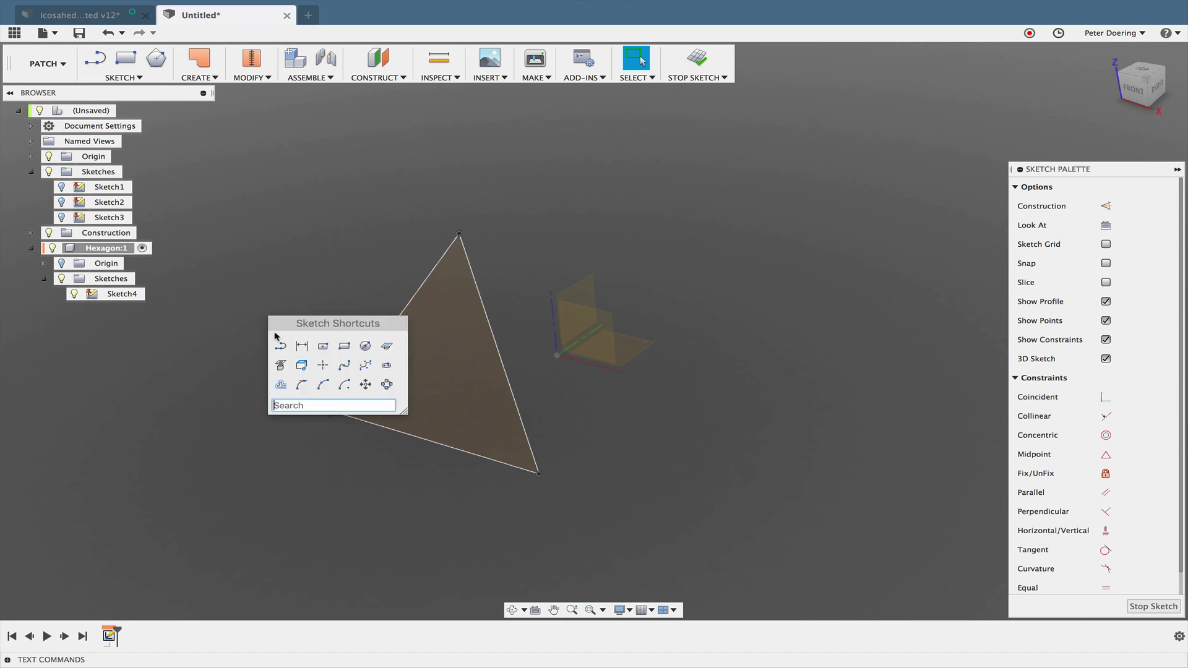
left_click(363, 347)
left_click(435, 364)
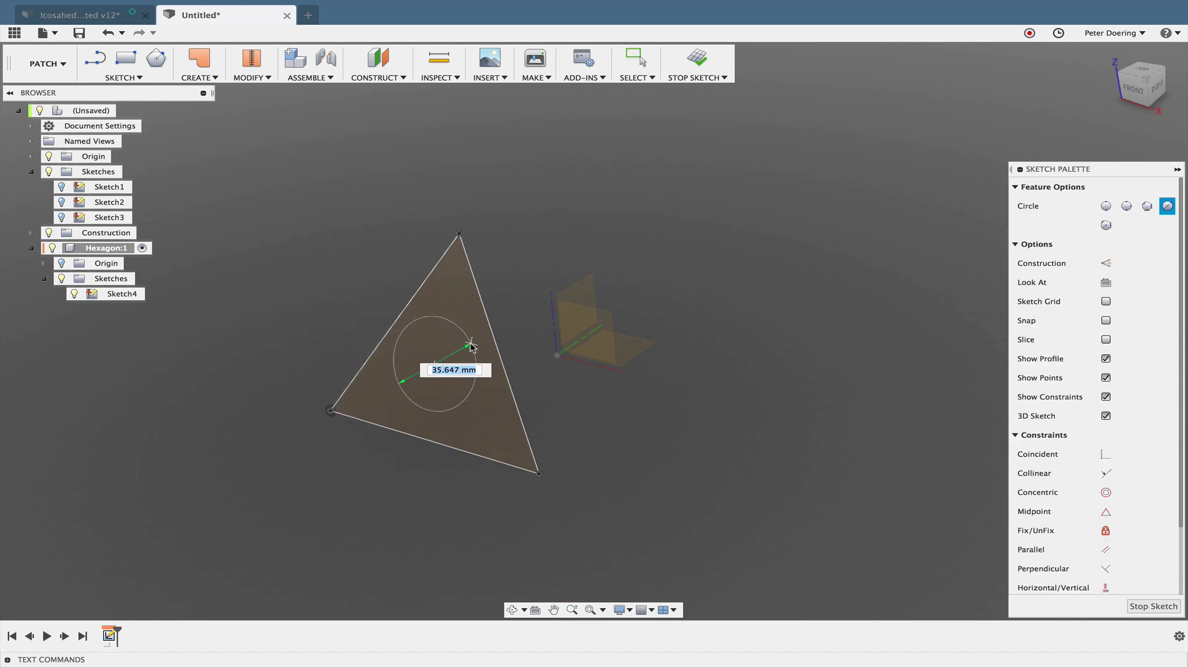
left_click(470, 343)
key("Escape")
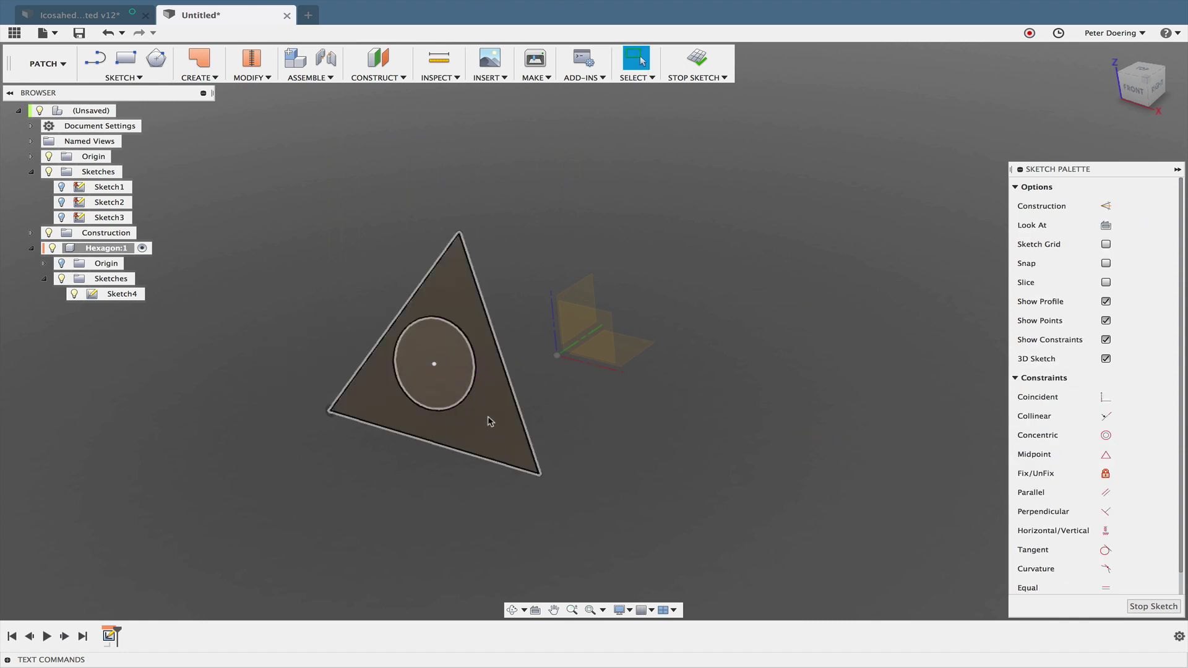
left_click(465, 400)
key("x")
left_click(745, 457)
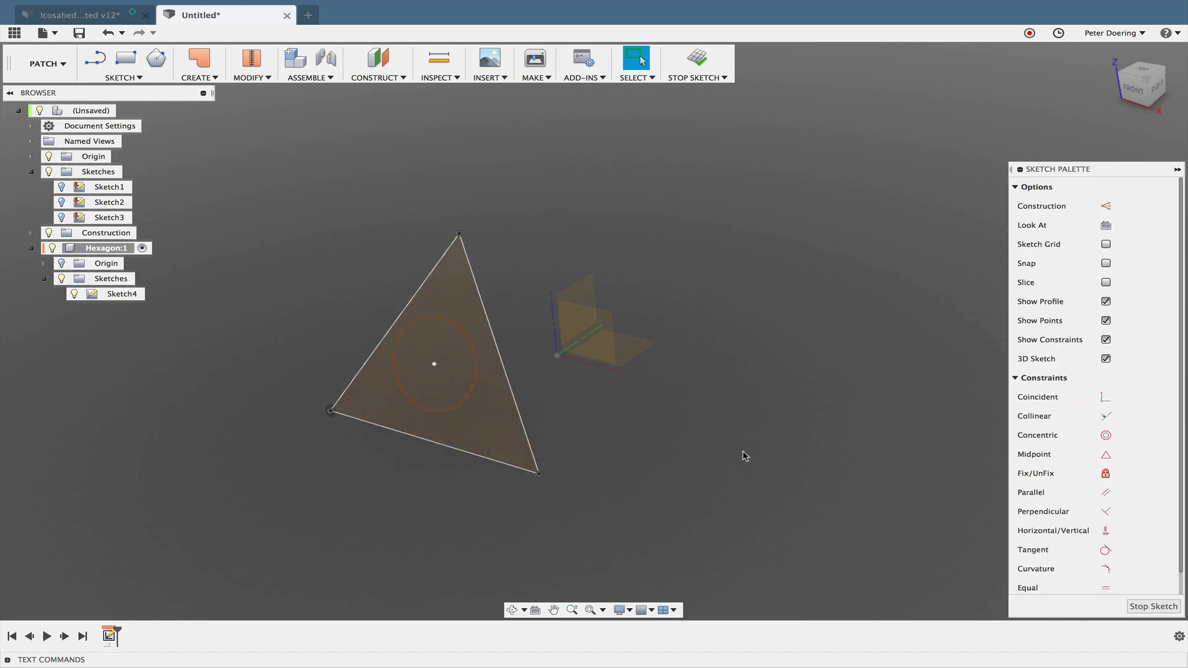
Step: Constrain the construction circle tangent to all three sides of the triangle
left_click(1105, 550)
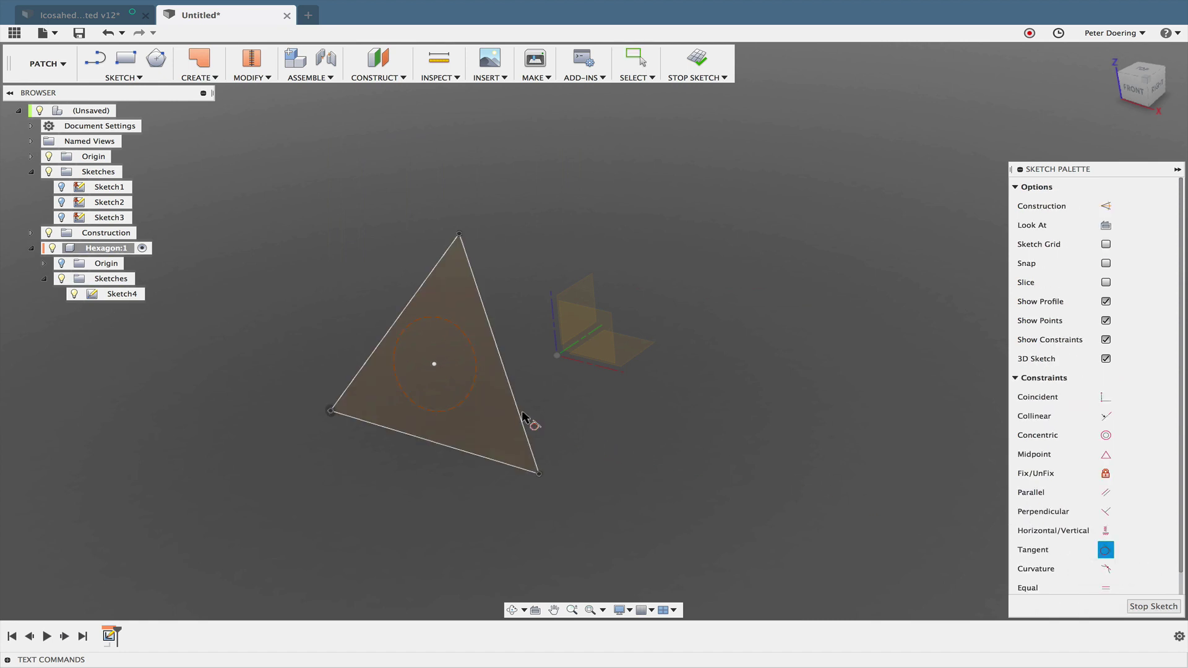
left_click(444, 446)
left_click(474, 423)
left_click(387, 335)
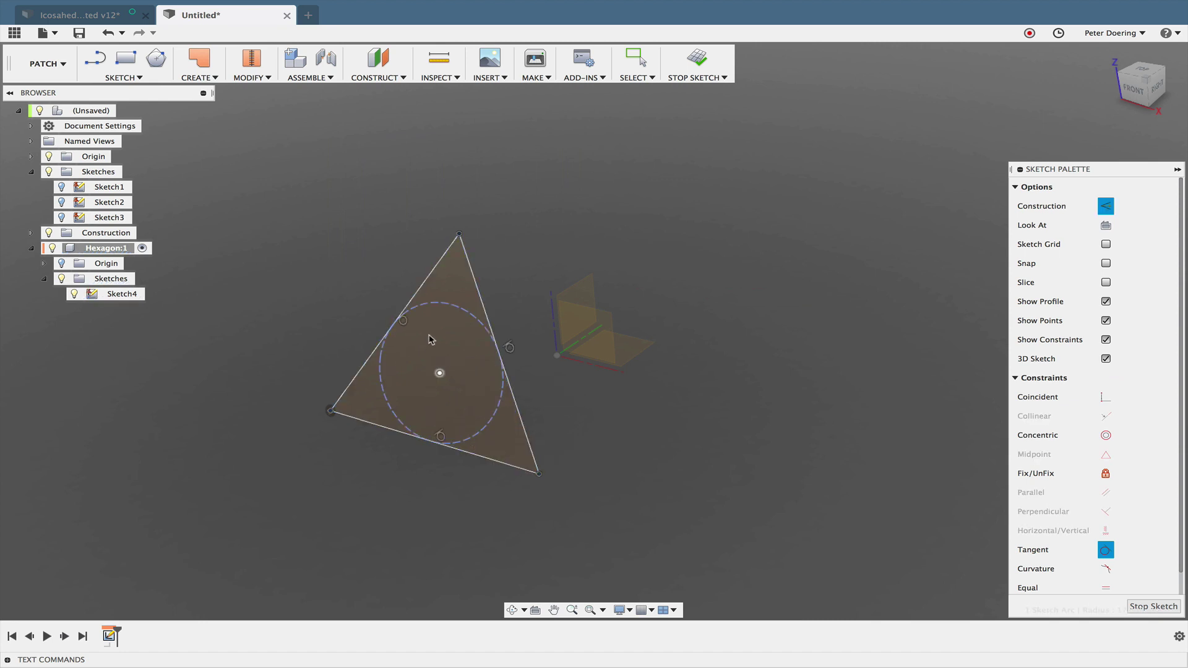
Step: Draw a line about 26 mm long across the triangle's upper corner, parallel to the base and ending on both sides
key("s")
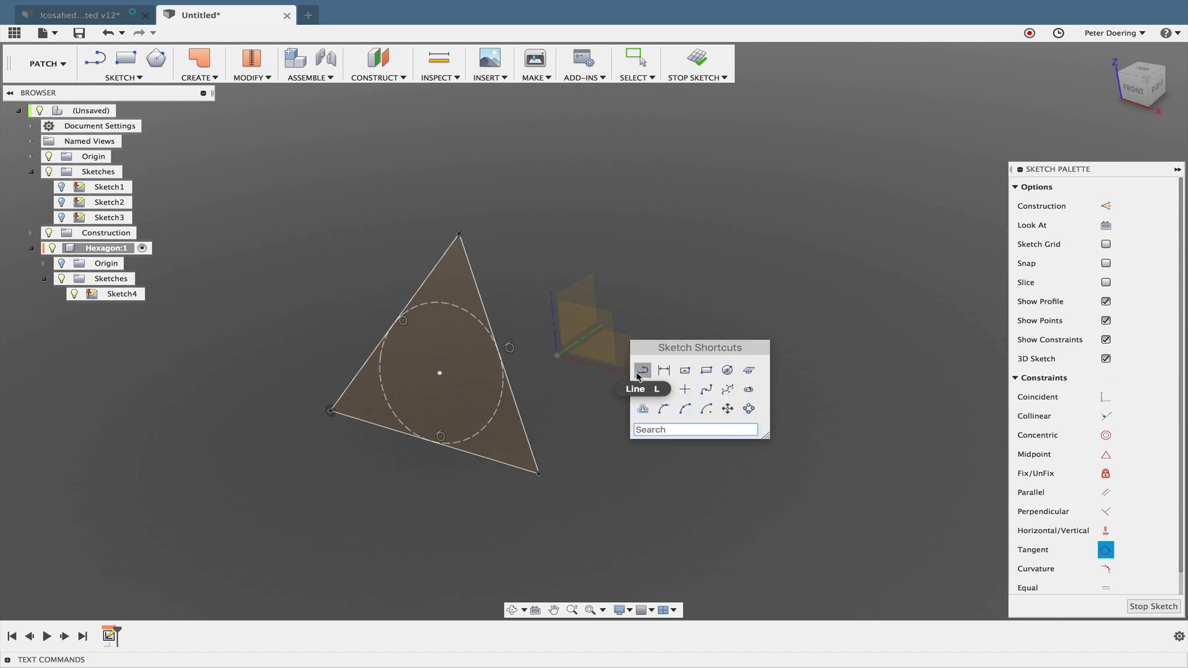
left_click(639, 371)
left_click(419, 289)
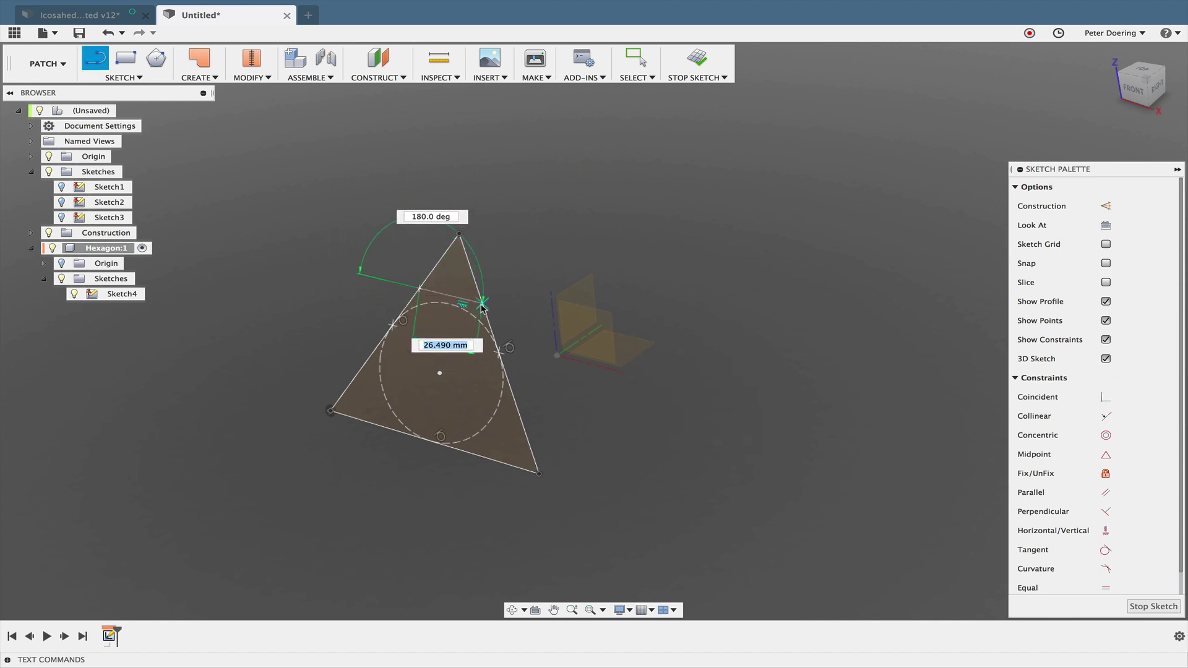
left_click(480, 304)
key("Escape")
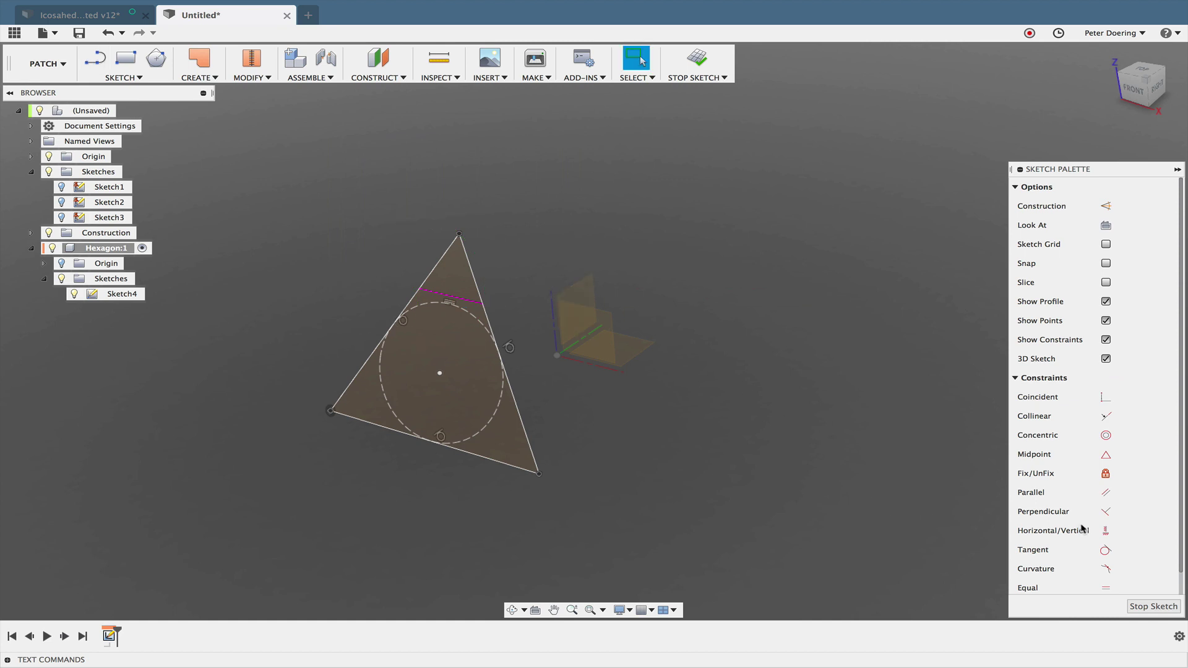
Step: Constrain the line across the triangle's upper corner tangent to the construction circle
left_click(1105, 550)
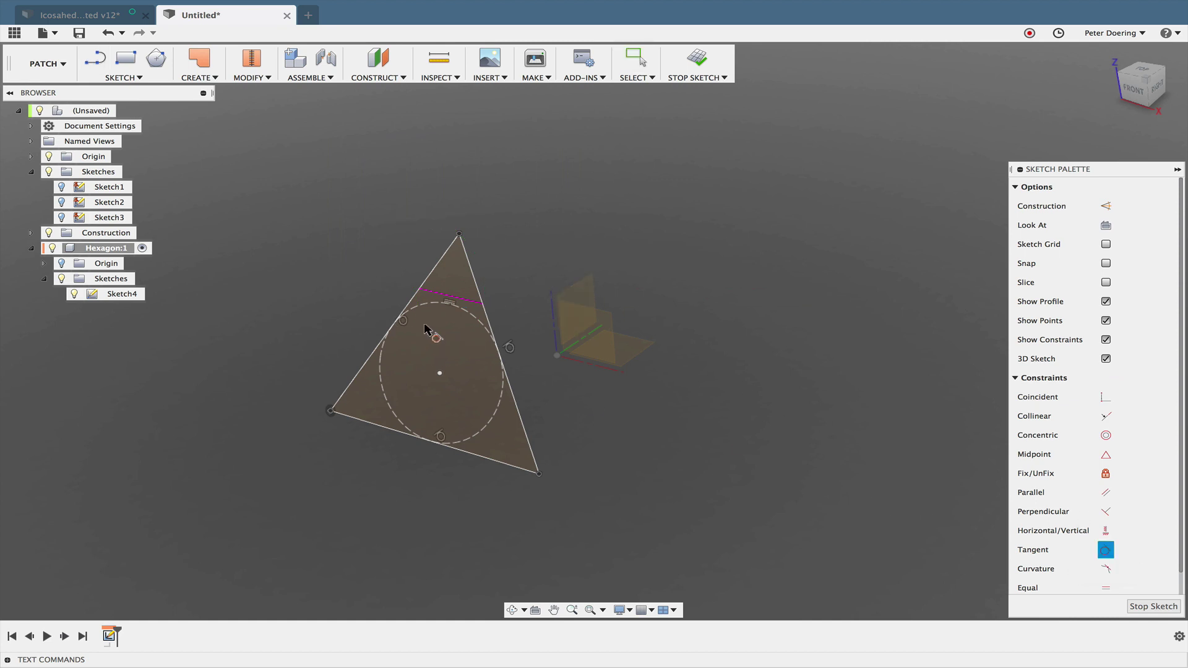
left_click(459, 300)
left_click(461, 314)
key("Escape")
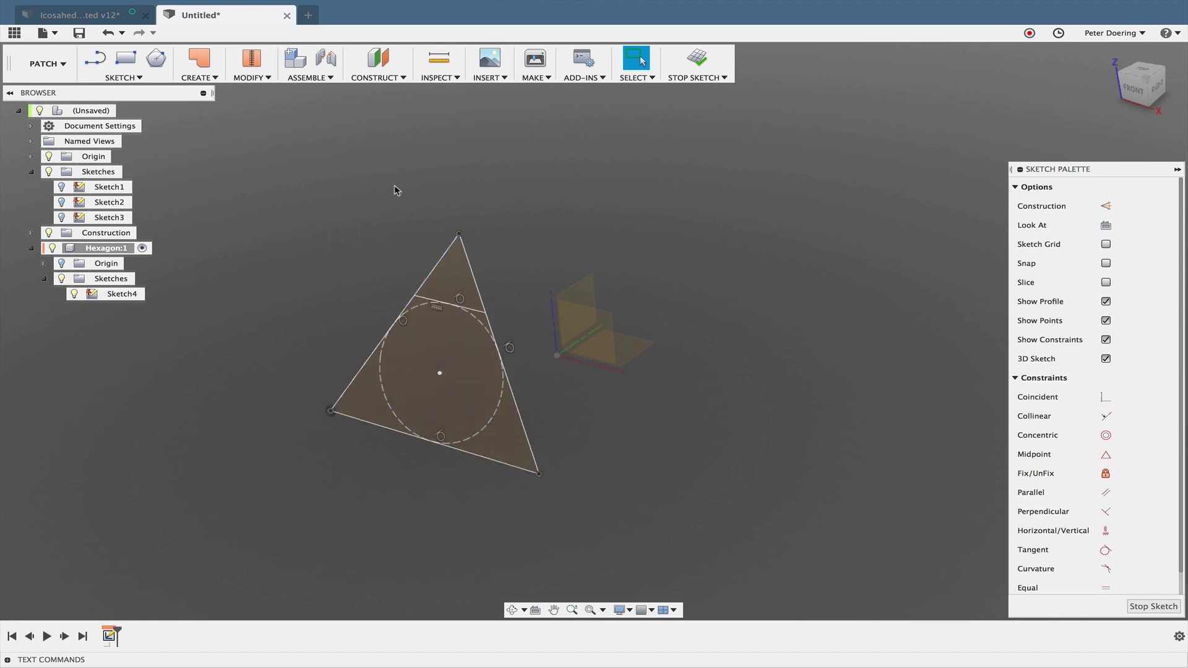
Step: Circular-pattern the corner line around the circle's centre with a quantity of 3 to outline the hexagon, and finish the sketch
key("s")
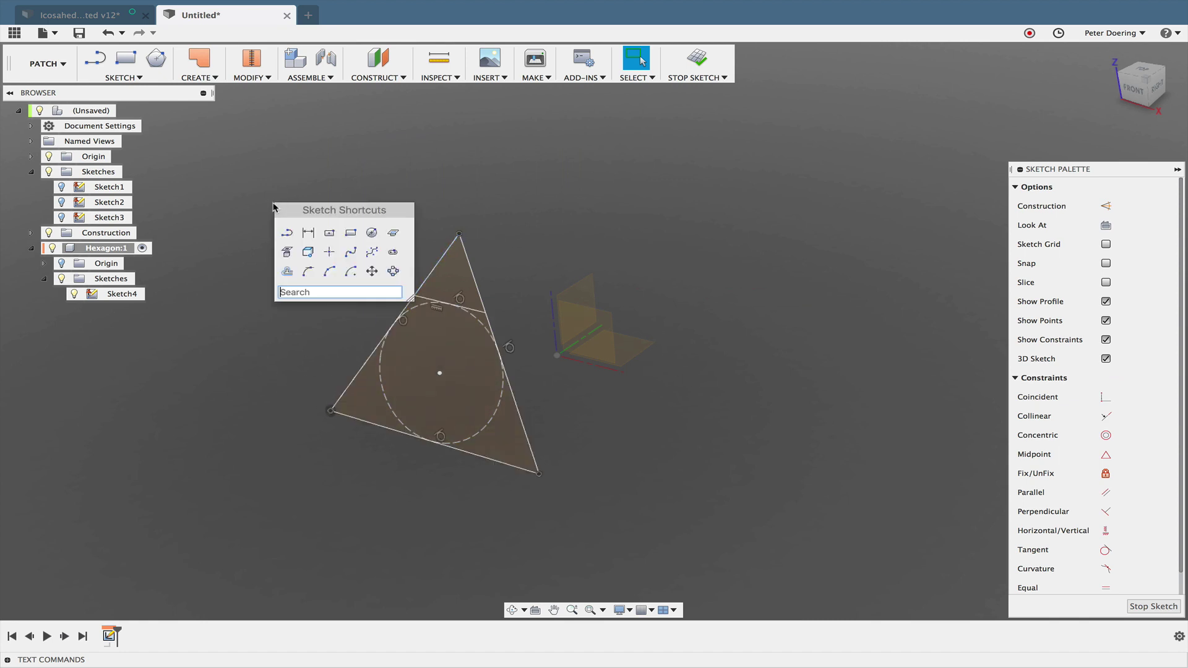
left_click(393, 270)
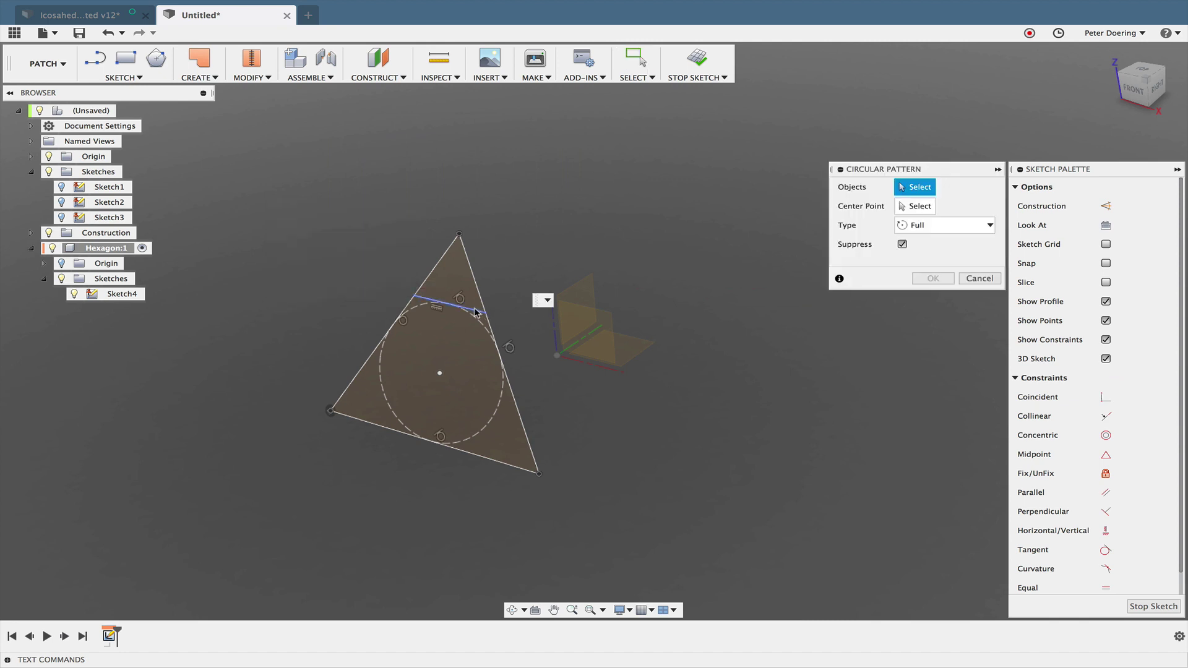
left_click(476, 311)
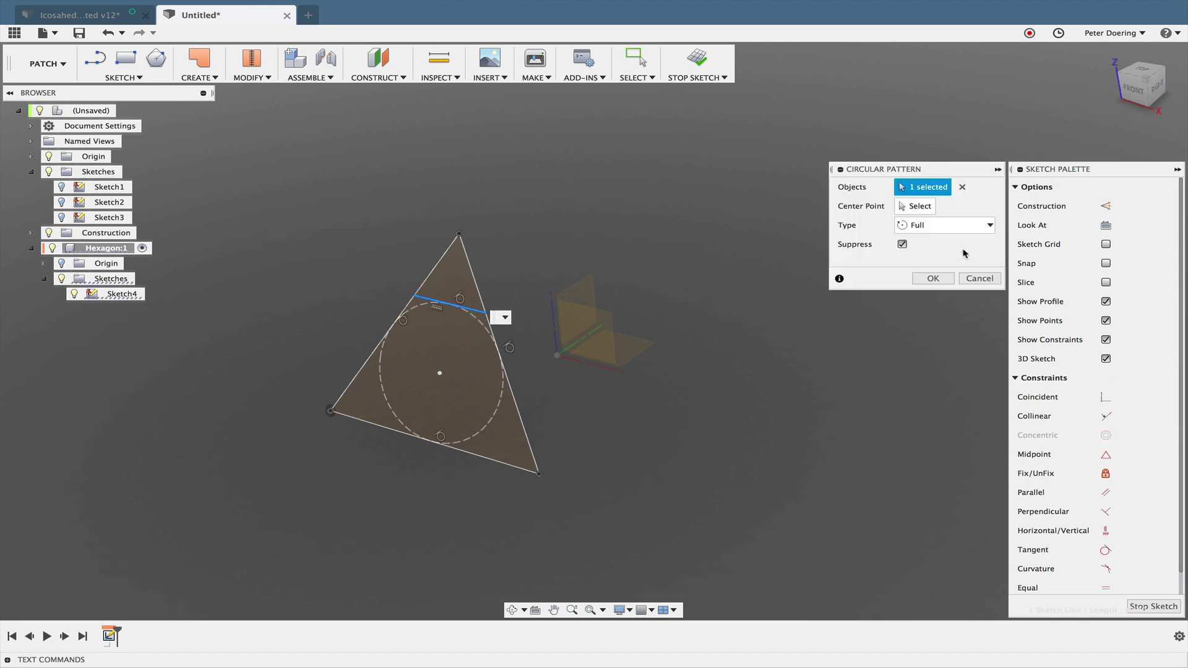
left_click(439, 375)
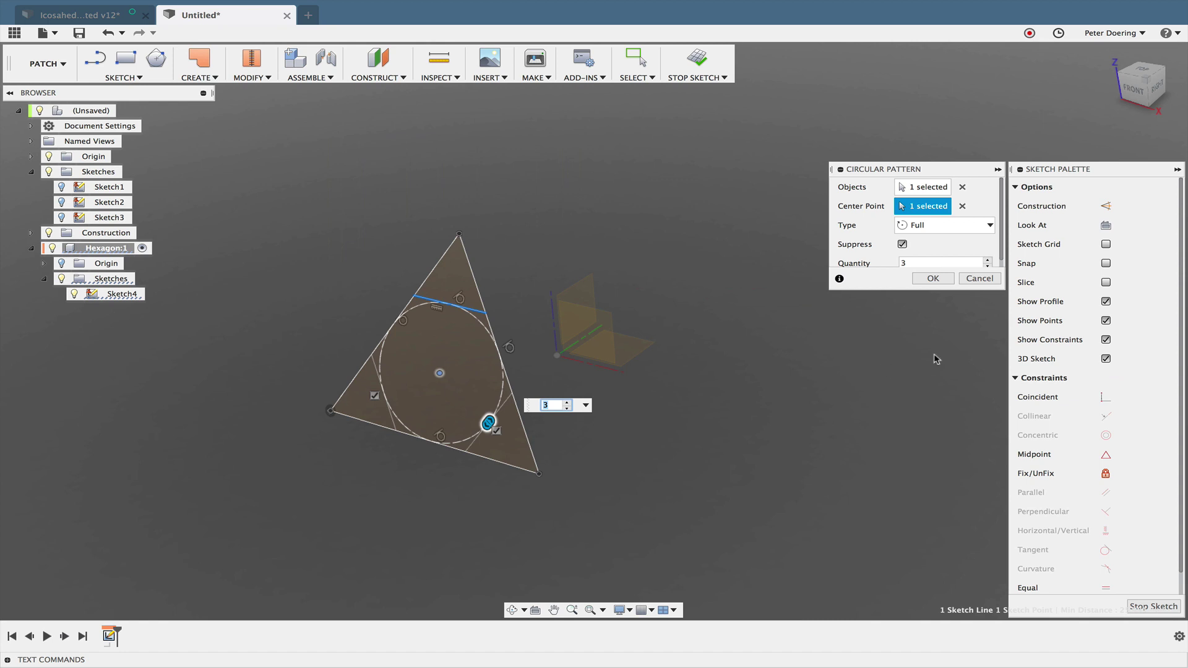
left_click(933, 278)
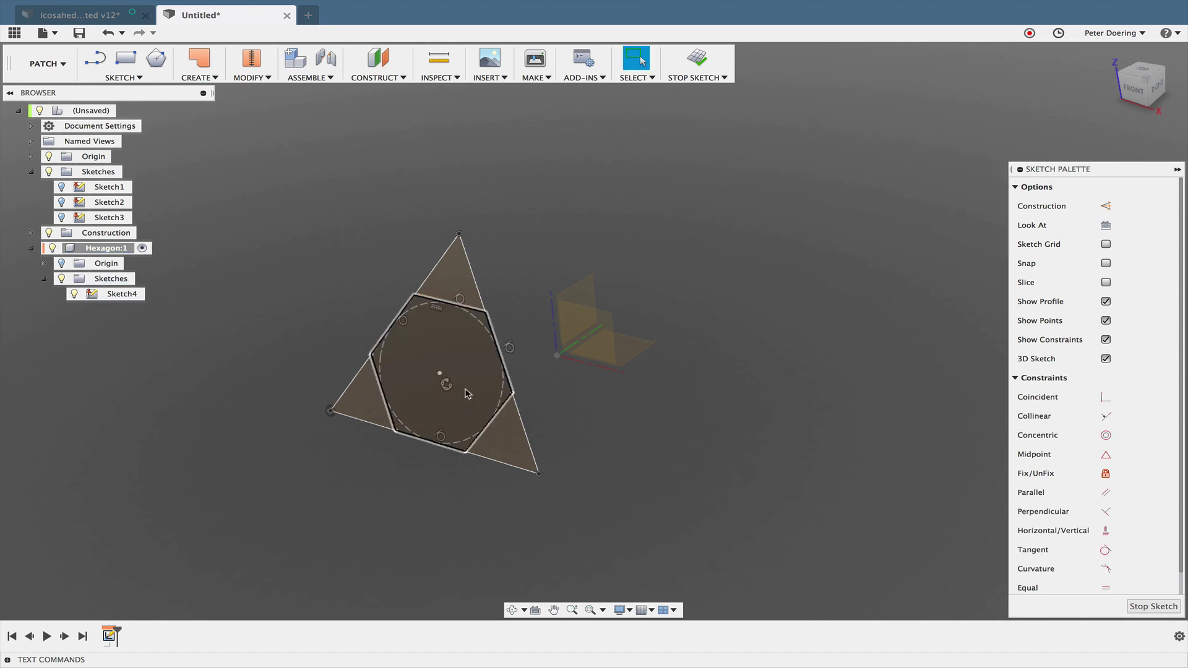
left_click(1152, 606)
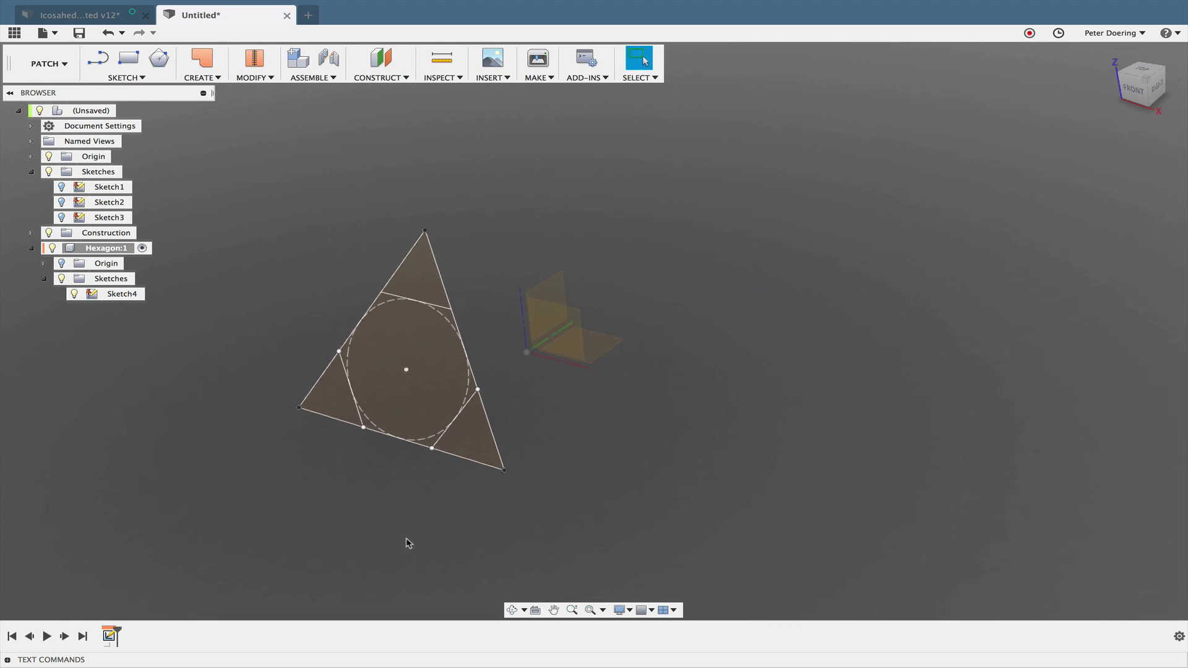
Step: Collapse the Hexagon component's contents and create a second new component under the top-level design
middle_click_drag(405, 542, 381, 535, "shift")
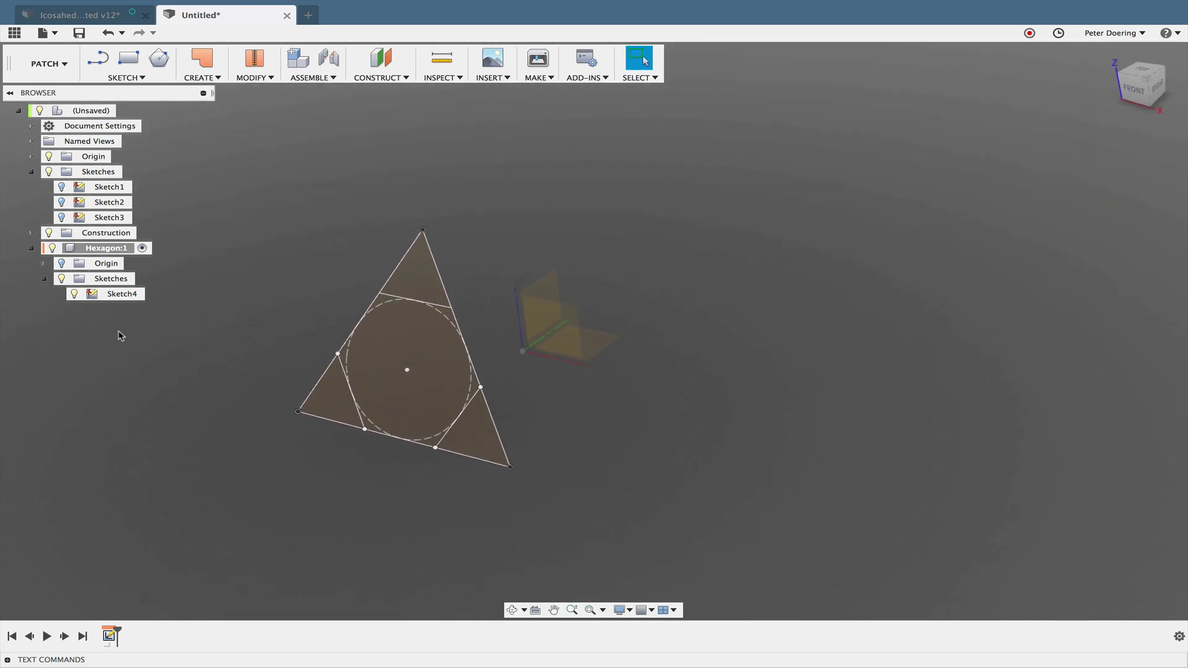
left_click(30, 249)
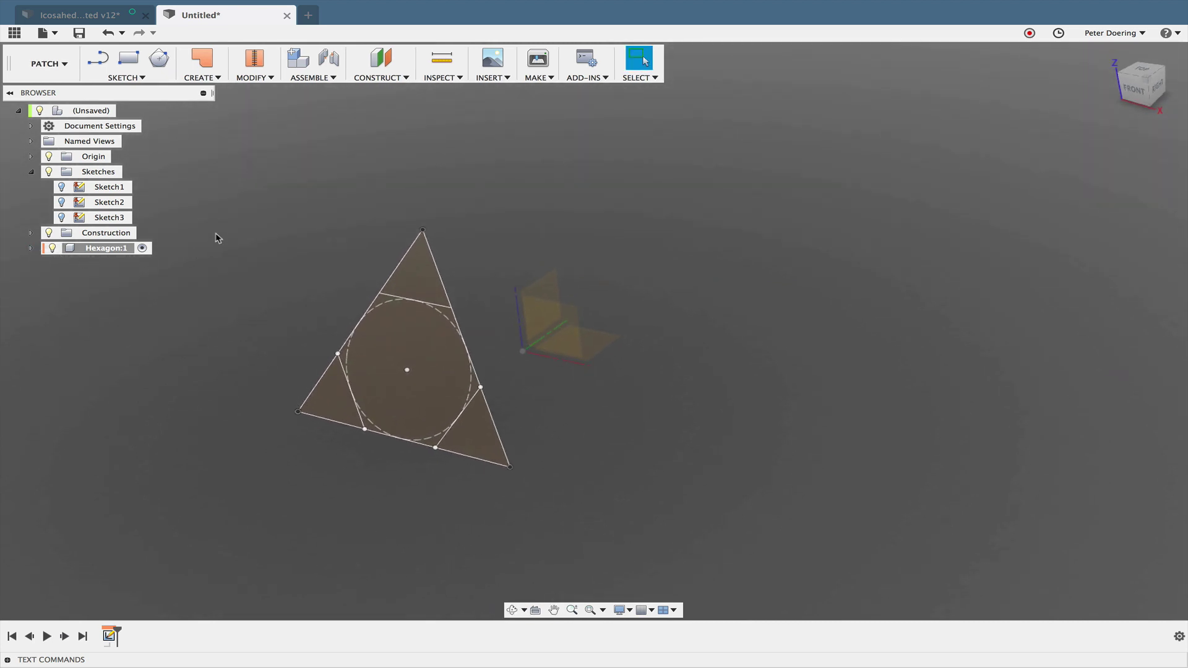
right_click(93, 111)
left_click(172, 134)
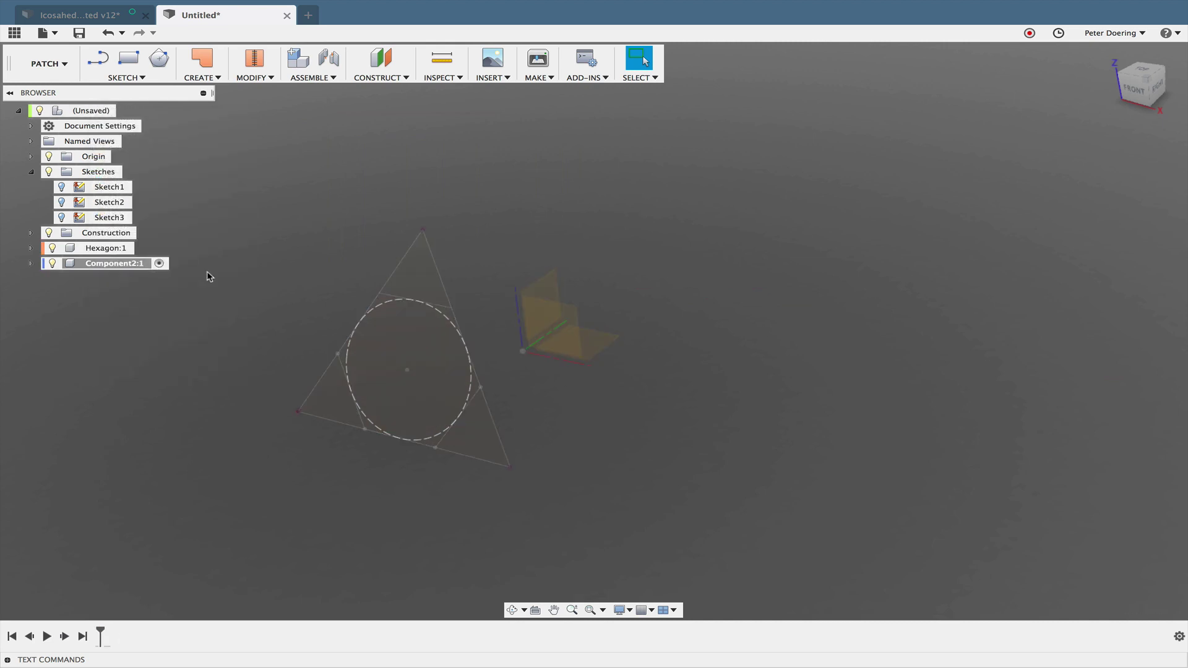
Step: Show the golden rectangle sketches Sketch1, Sketch2 and Sketch3, and hide the Hexagon component
left_click(62, 202)
left_click(61, 217)
middle_click_drag(254, 252, 209, 253, "shift")
left_click(48, 248)
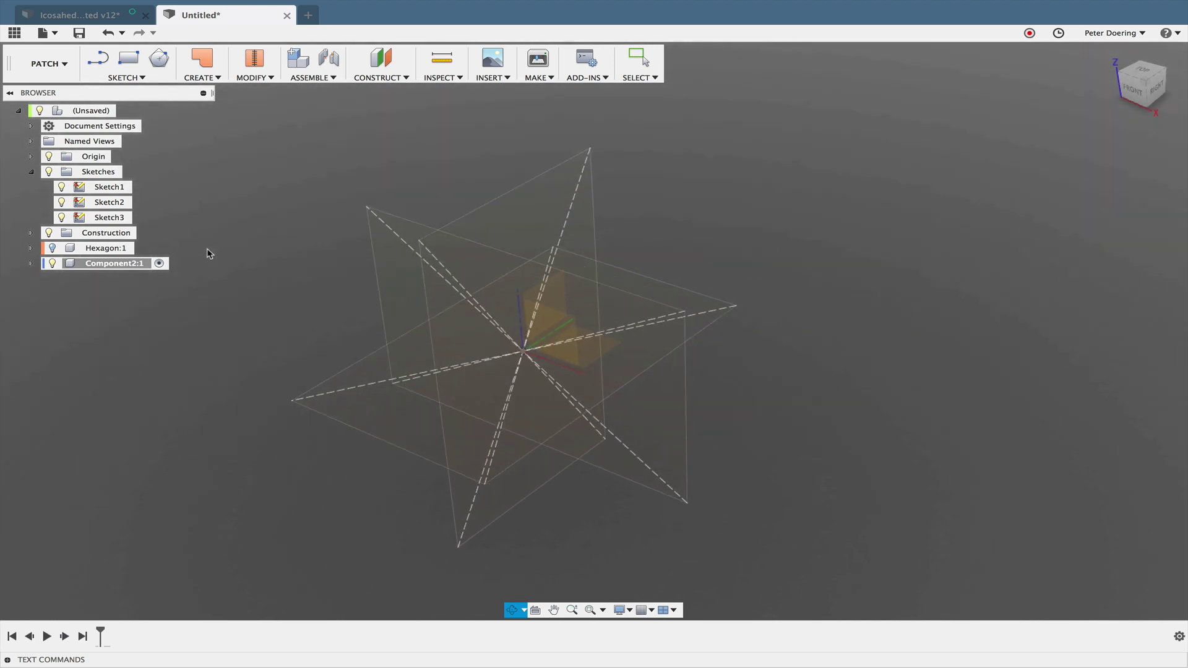
Step: Construct a plane through three points in the second component, using one adjacent corner from each of the three golden rectangles
left_click(388, 78)
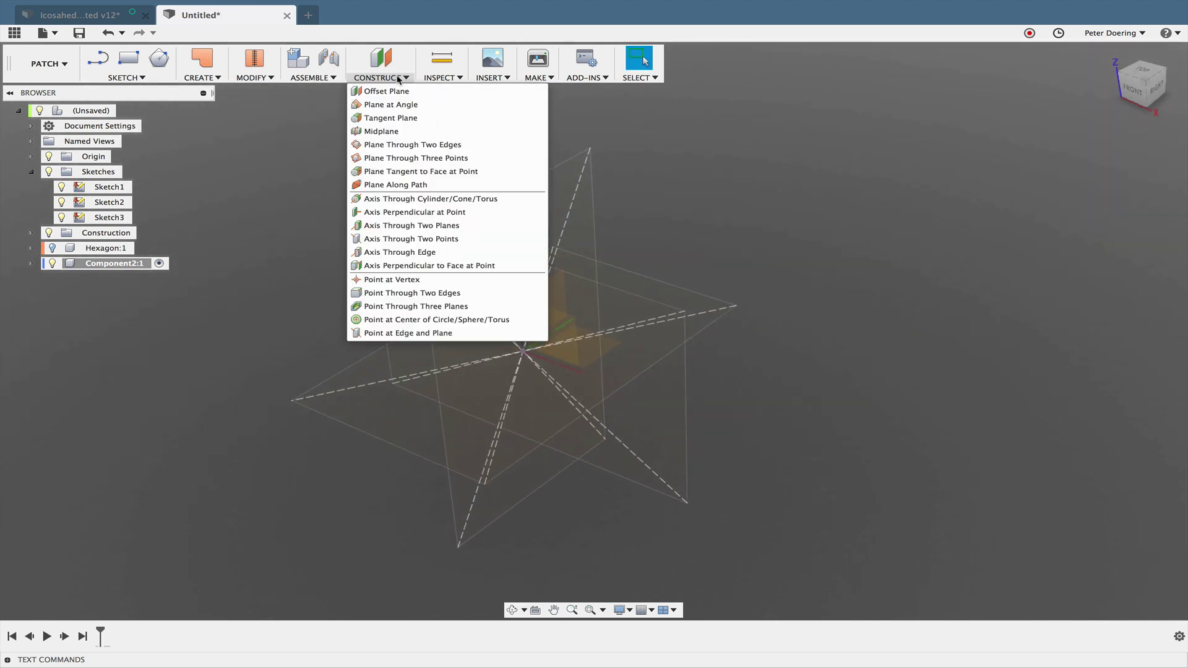
left_click(400, 161)
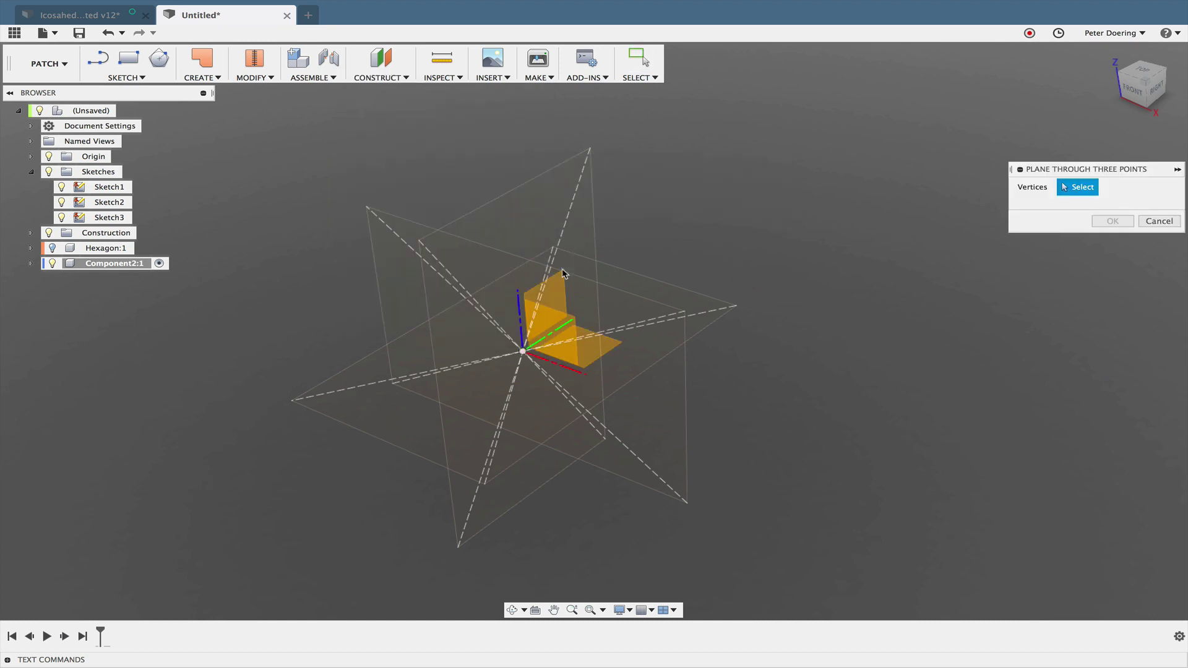
middle_click_drag(787, 463, 760, 500, "shift")
left_click(463, 498)
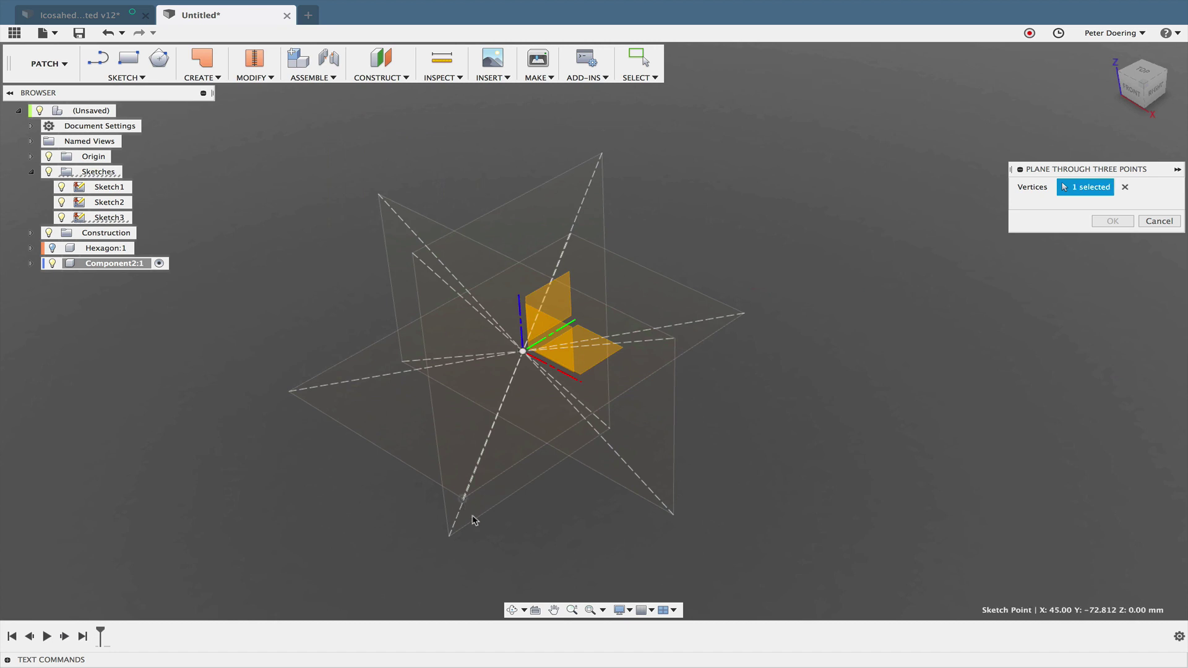
left_click(415, 254)
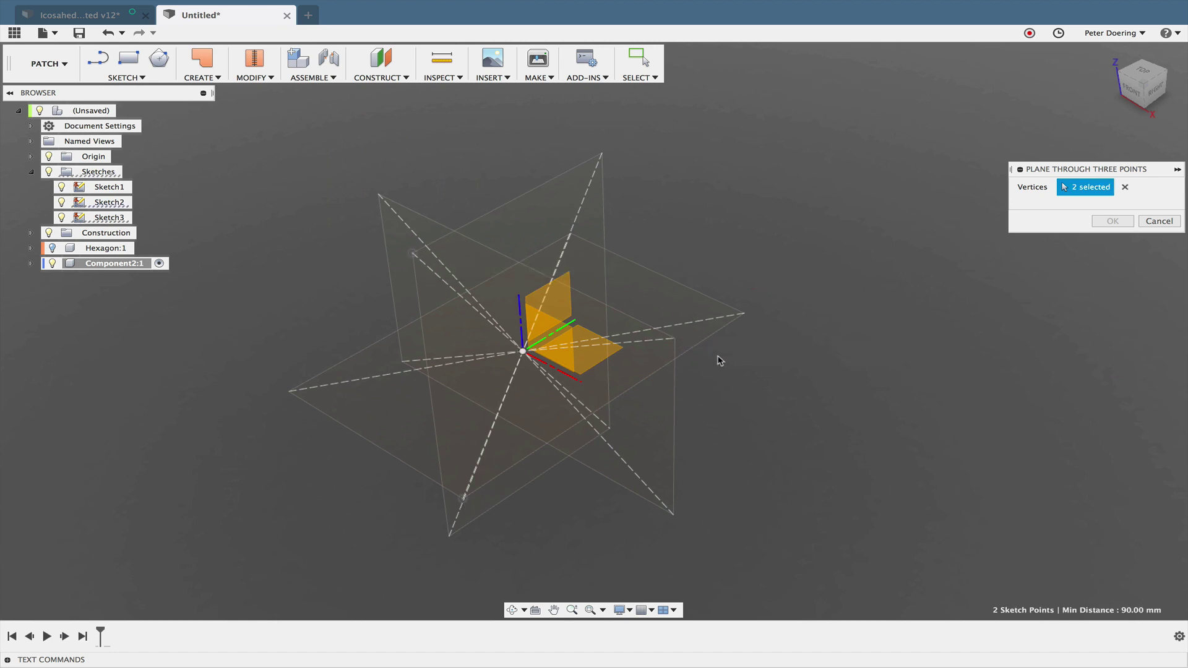
left_click(677, 340)
middle_click_drag(798, 384, 849, 340, "shift")
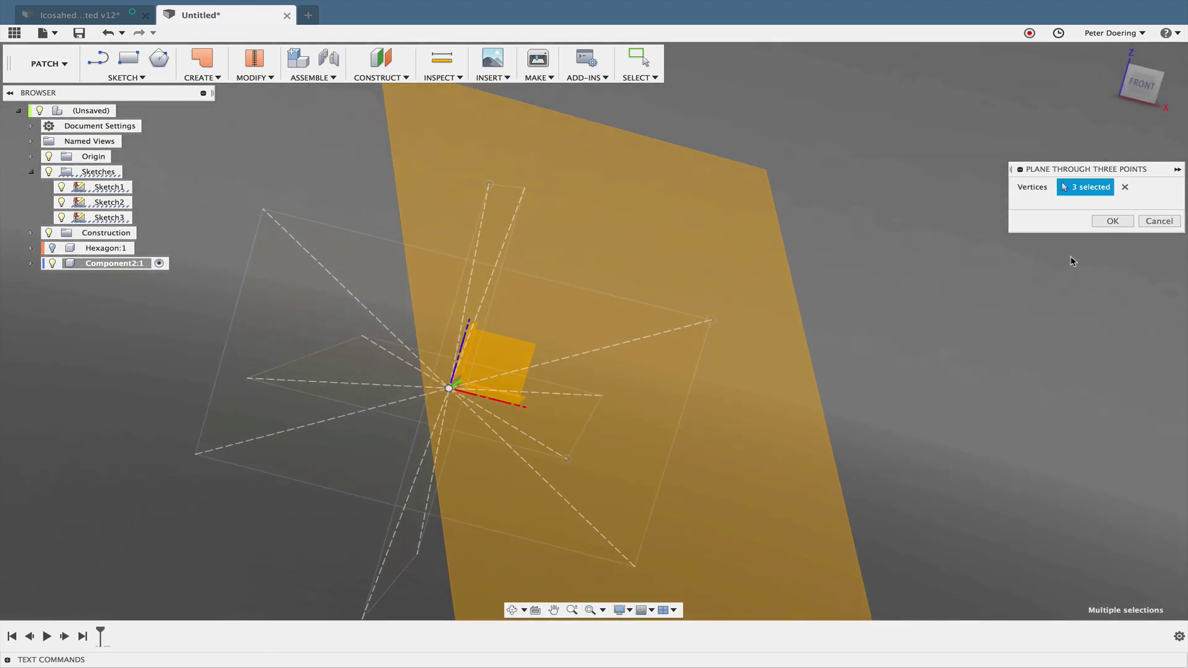
left_click(1112, 221)
Step: Start a sketch on the new three-point construction plane
middle_click_drag(918, 252, 880, 265, "shift")
key("s")
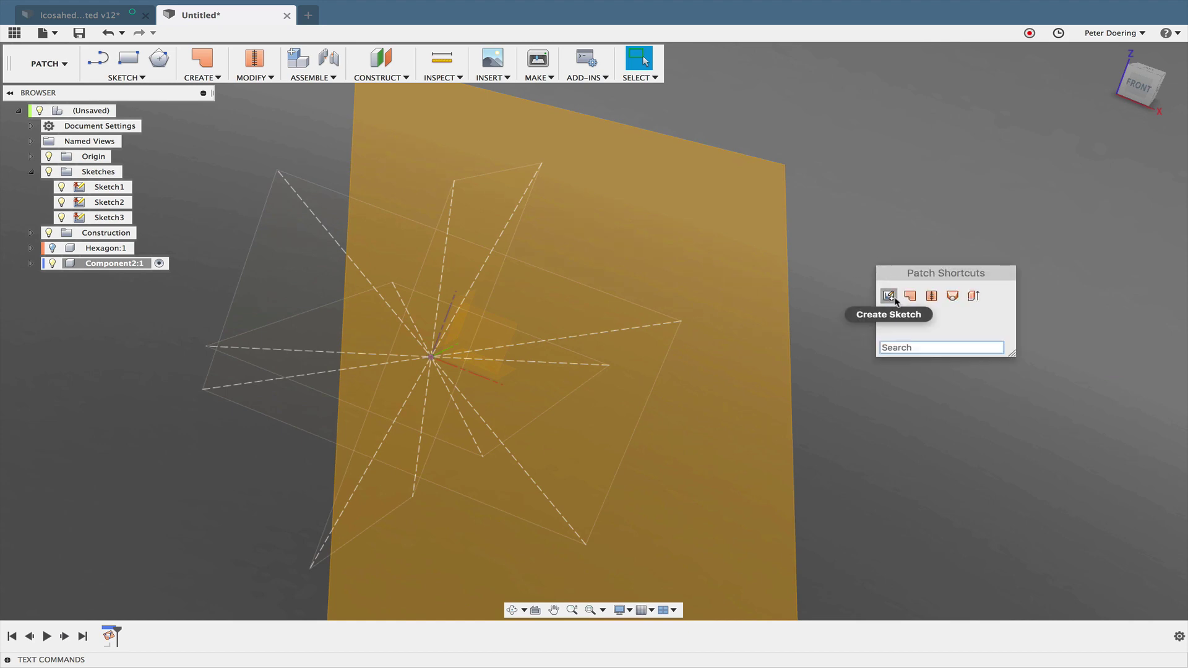
left_click(888, 299)
left_click(740, 239)
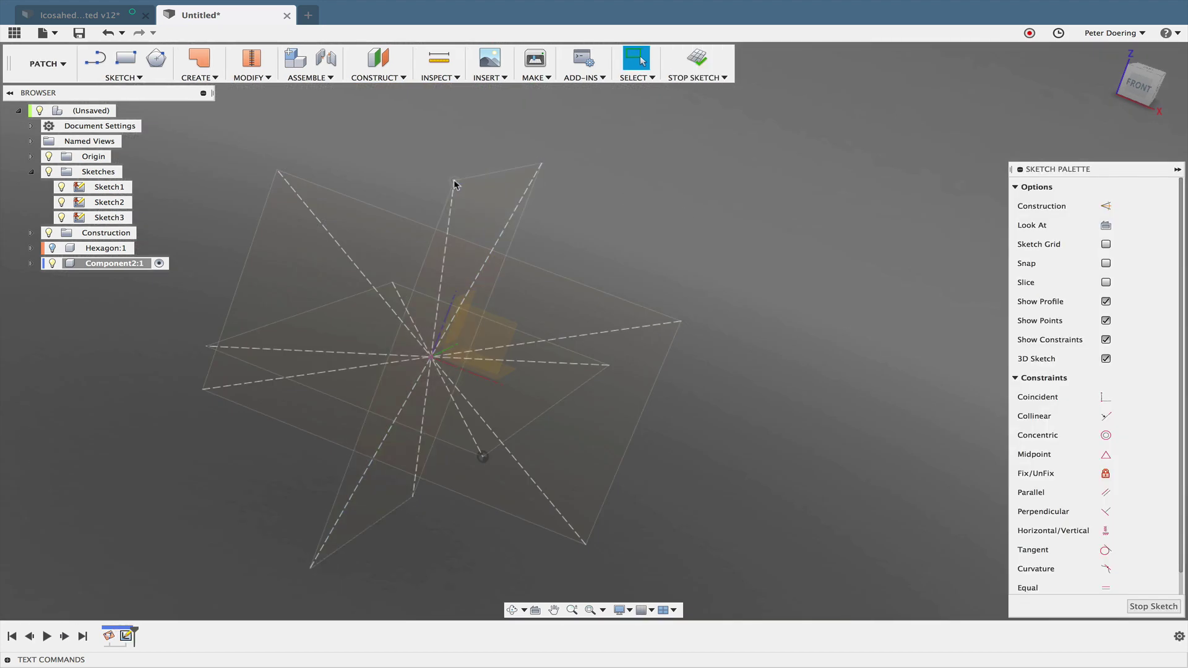
Step: Stop the sketch and hide the golden rectangle sketches Sketch1, Sketch2 and Sketch3
mouse_move(696, 257)
middle_mouse_down("shift")
mouse_move(671, 258)
mouse_move(636, 230)
mouse_move(657, 233)
mouse_move(667, 252)
middle_mouse_up("shift")
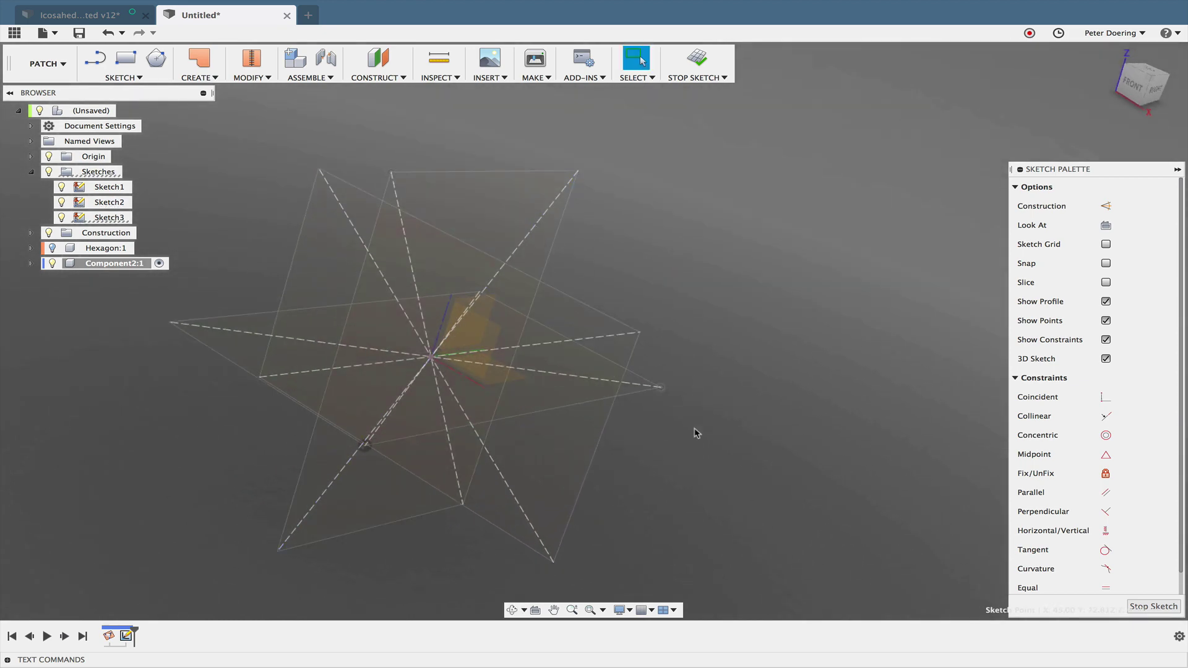
left_click(365, 445)
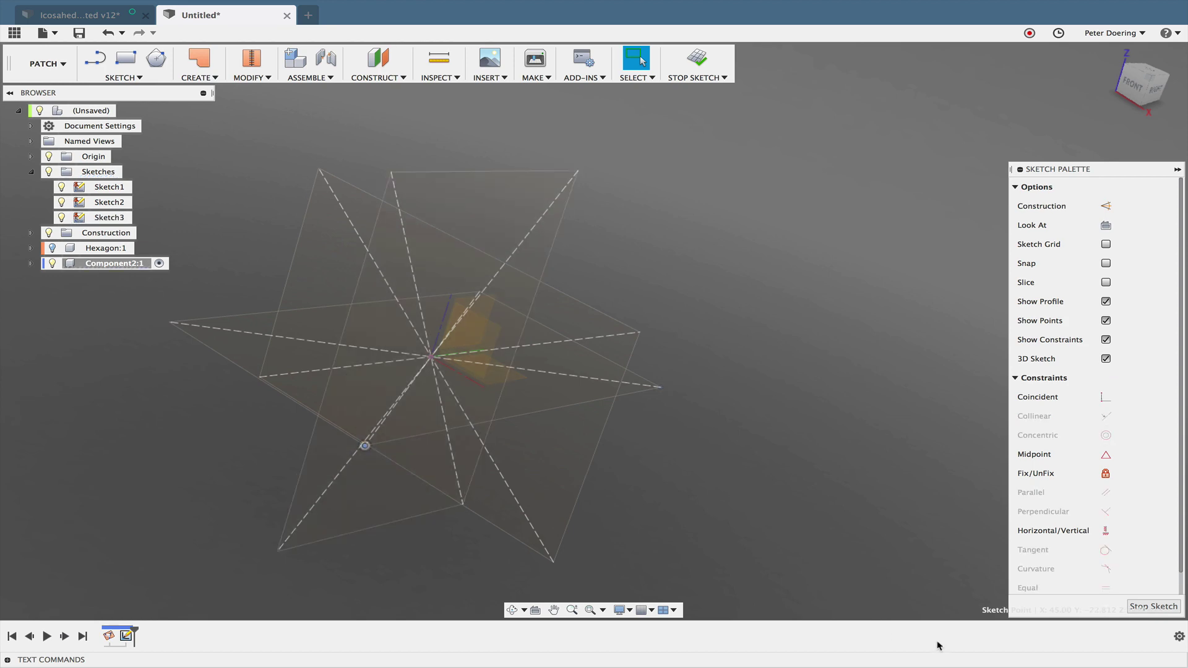
left_click(1153, 606)
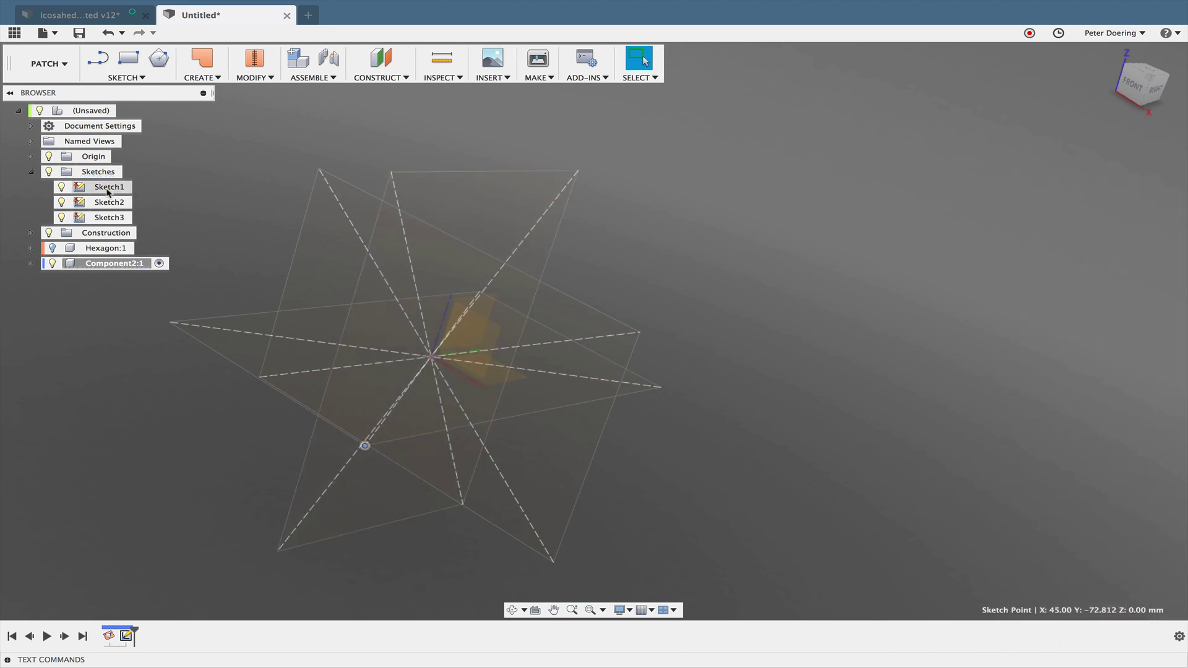
left_click(62, 190)
left_click(62, 203)
left_click(62, 218)
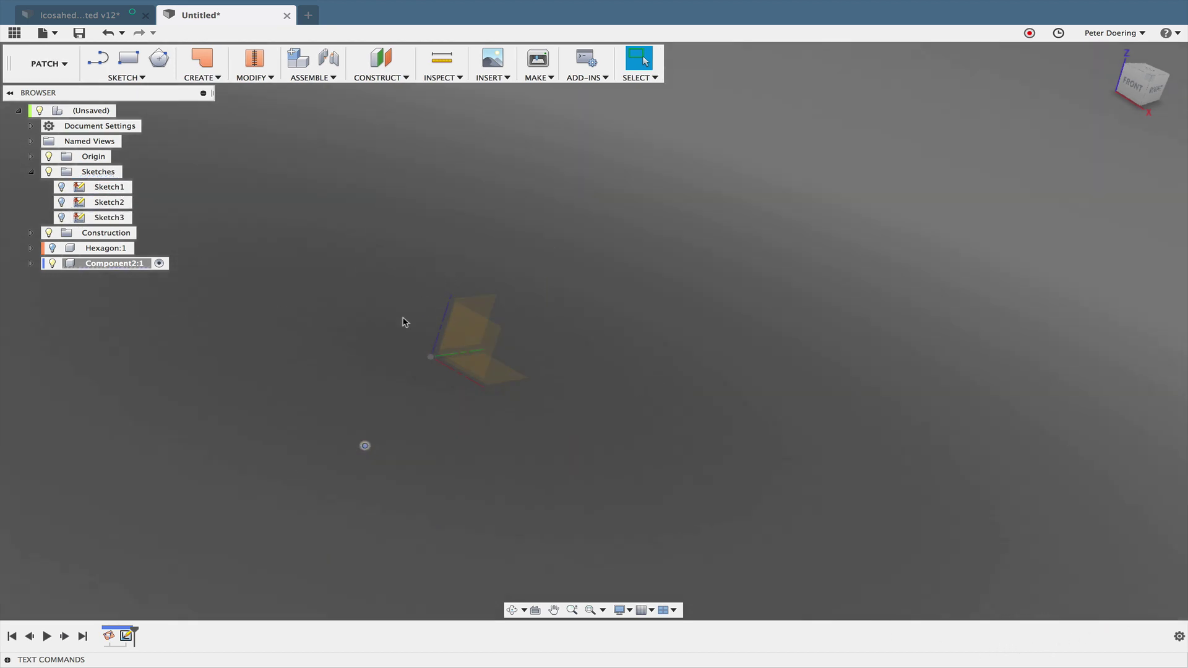
Step: Reopen Component2's Sketch1 for editing and show the golden rectangle sketches Sketch1, Sketch2 and Sketch3 again
left_click(29, 264)
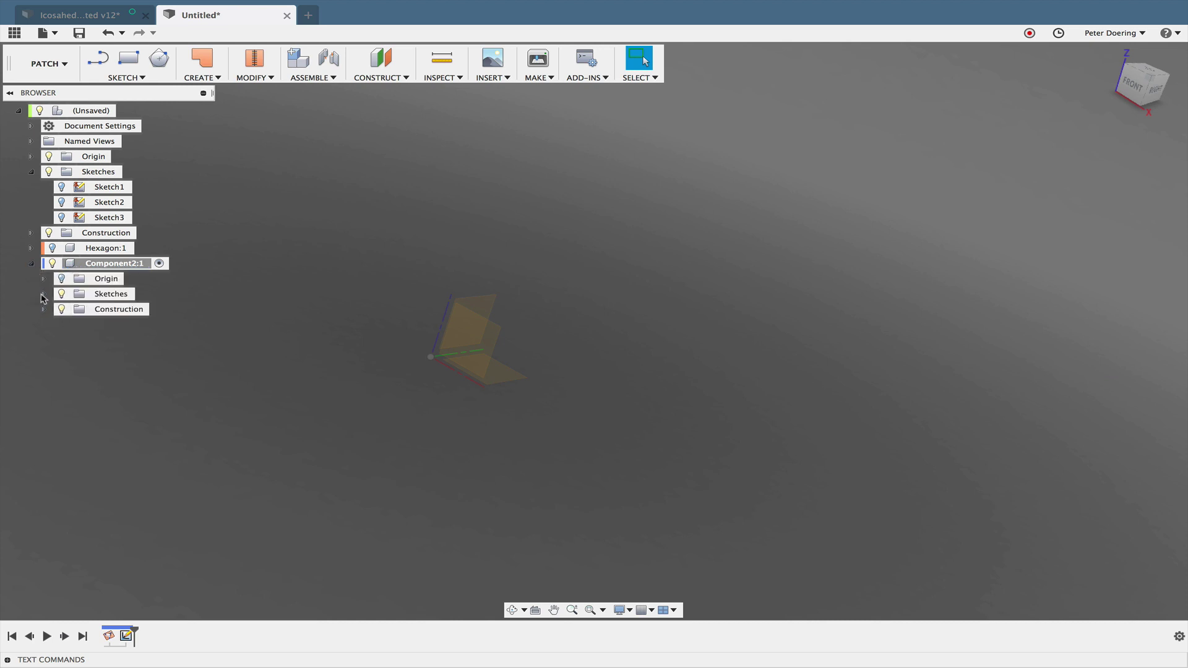
left_click(43, 295)
right_click(104, 310)
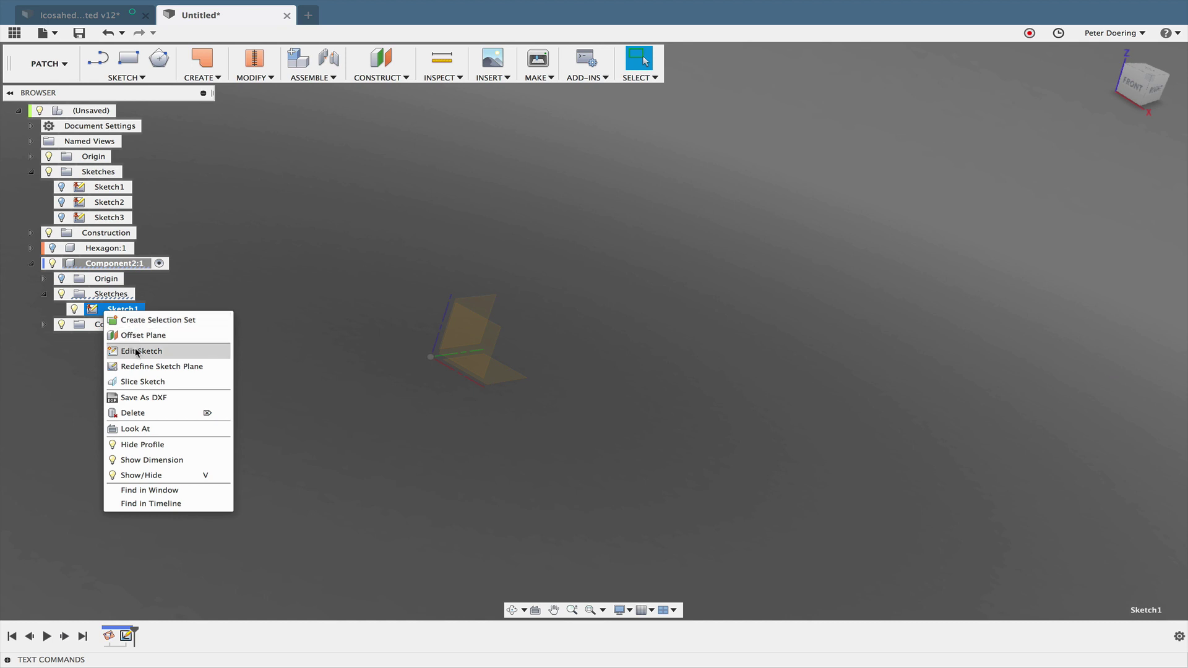
left_click(137, 352)
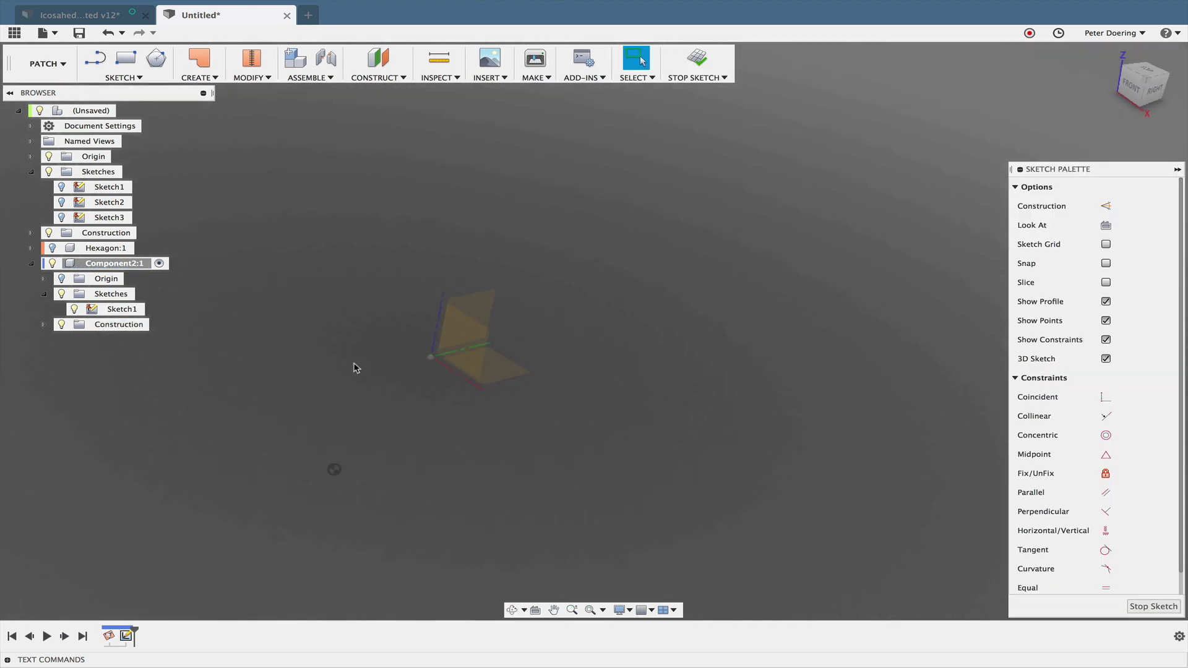
left_click(62, 218)
left_click(62, 202)
left_click(62, 187)
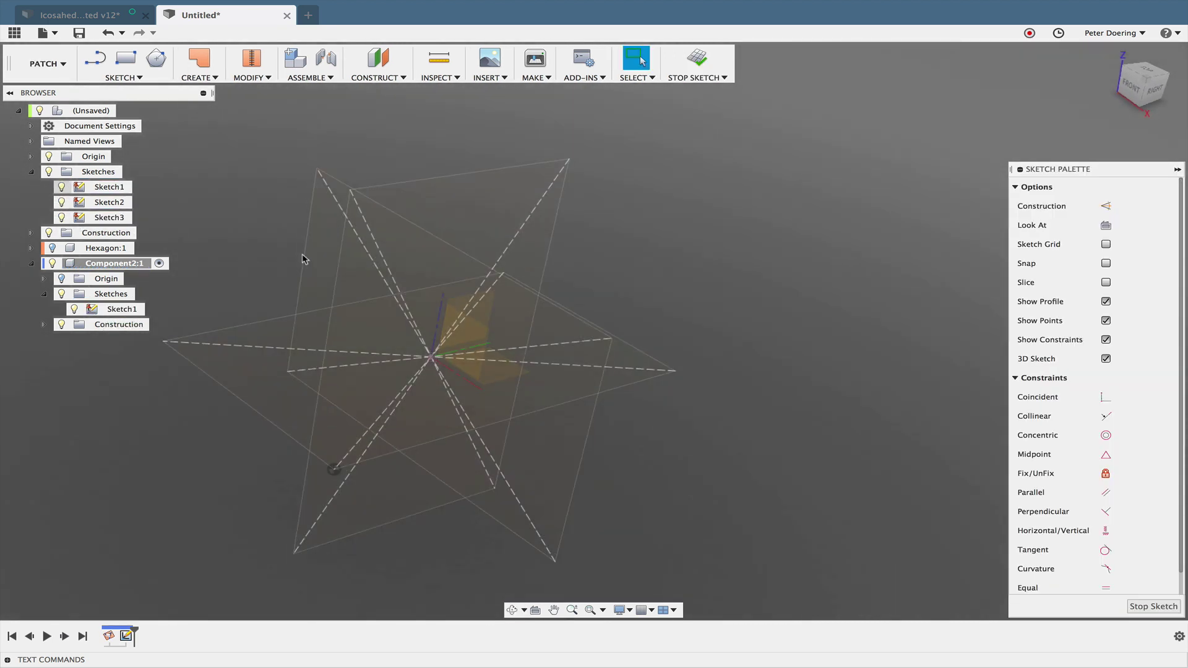
Step: Draw a closed triangle of lines connecting the three rectangle corners that define the plane, and finish the sketch
mouse_move(734, 342)
middle_mouse_down("shift")
mouse_move(713, 366)
mouse_move(707, 344)
mouse_move(724, 345)
mouse_move(724, 360)
mouse_move(726, 349)
middle_mouse_up("shift")
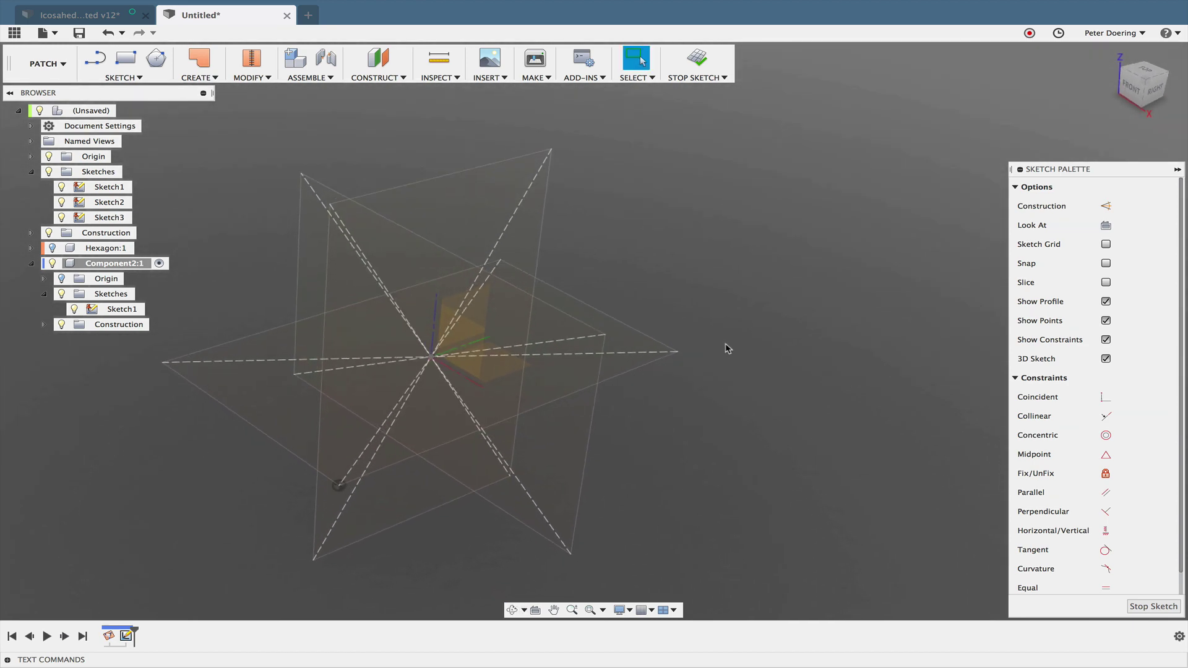
key("s")
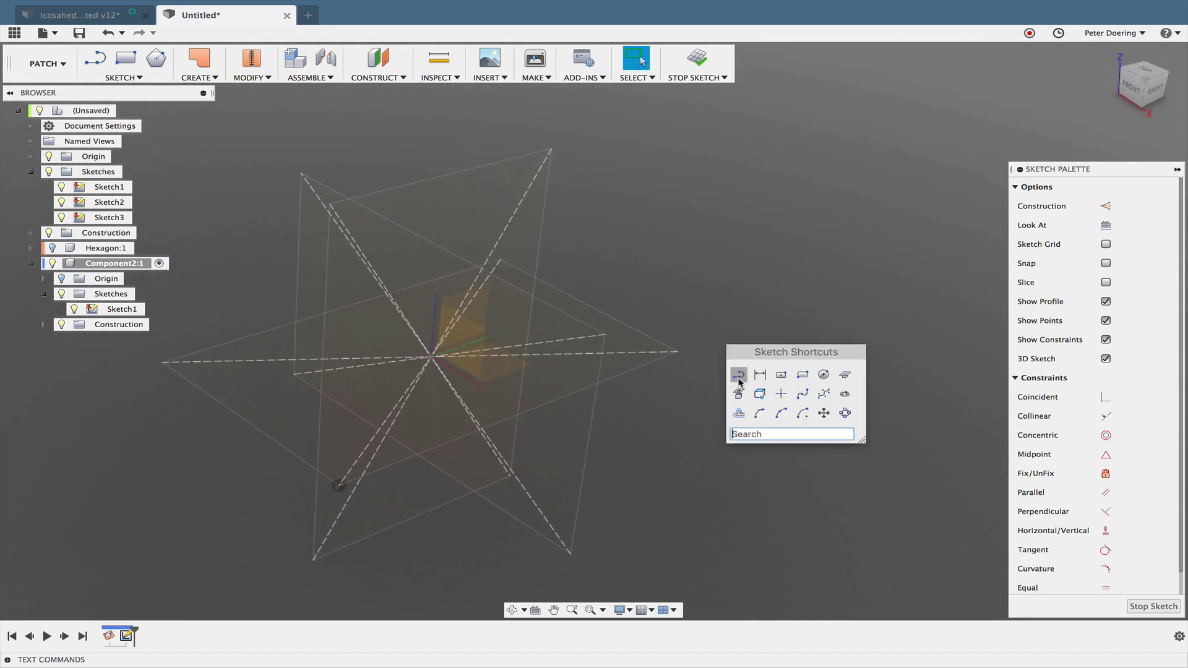
left_click(738, 378)
middle_click_drag(650, 256, 670, 244, "shift")
left_click(340, 234)
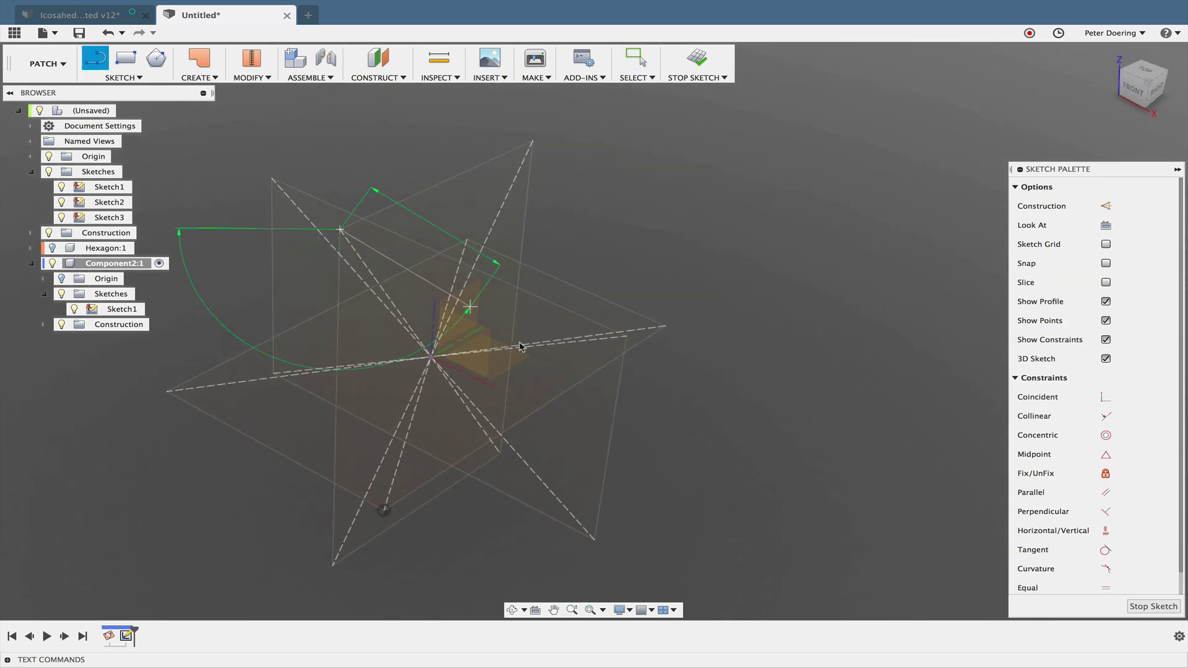
middle_click_drag(577, 346, 575, 390, "shift")
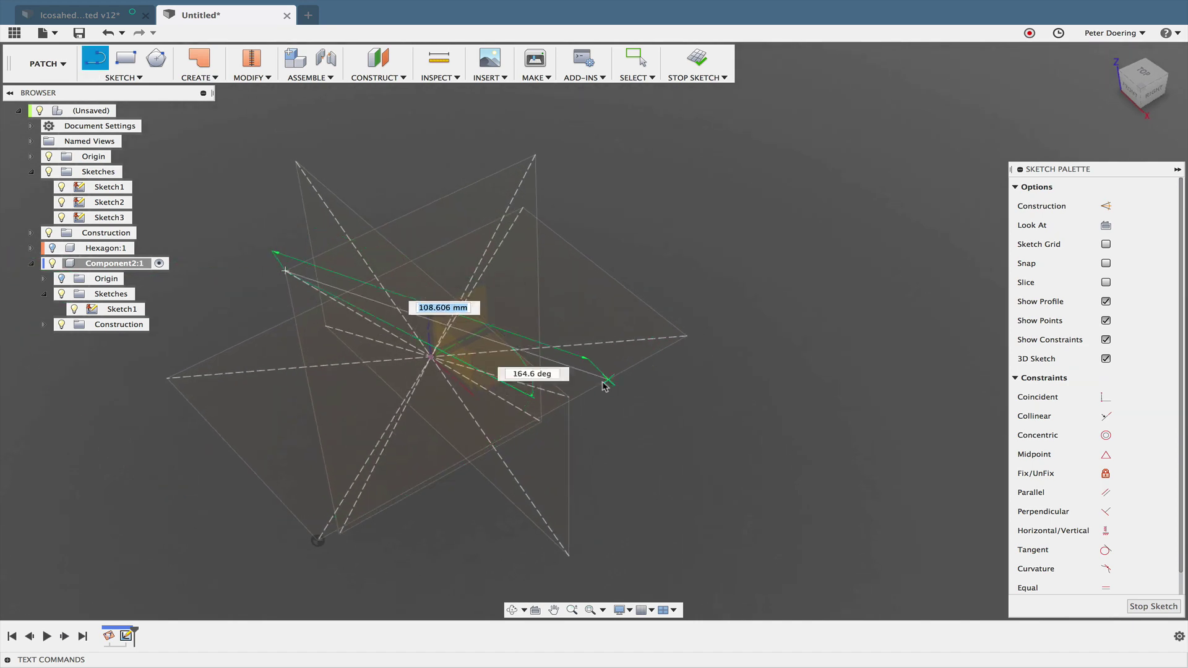
left_click(569, 397)
middle_click_drag(655, 405, 679, 387, "shift")
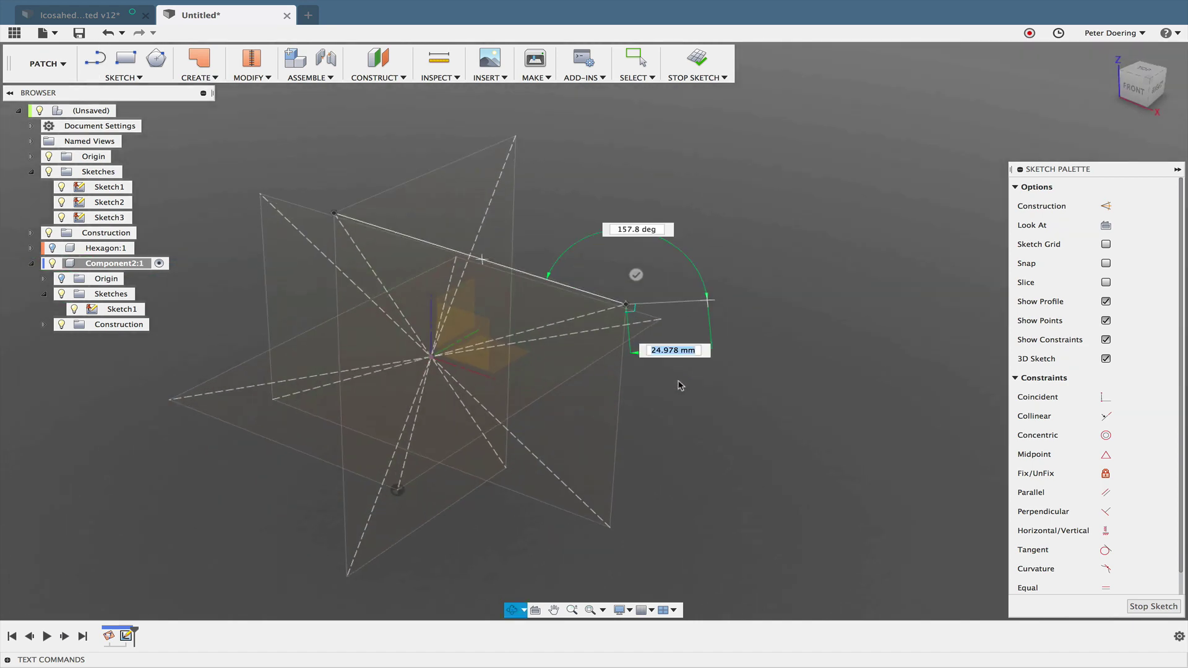
left_click(394, 490)
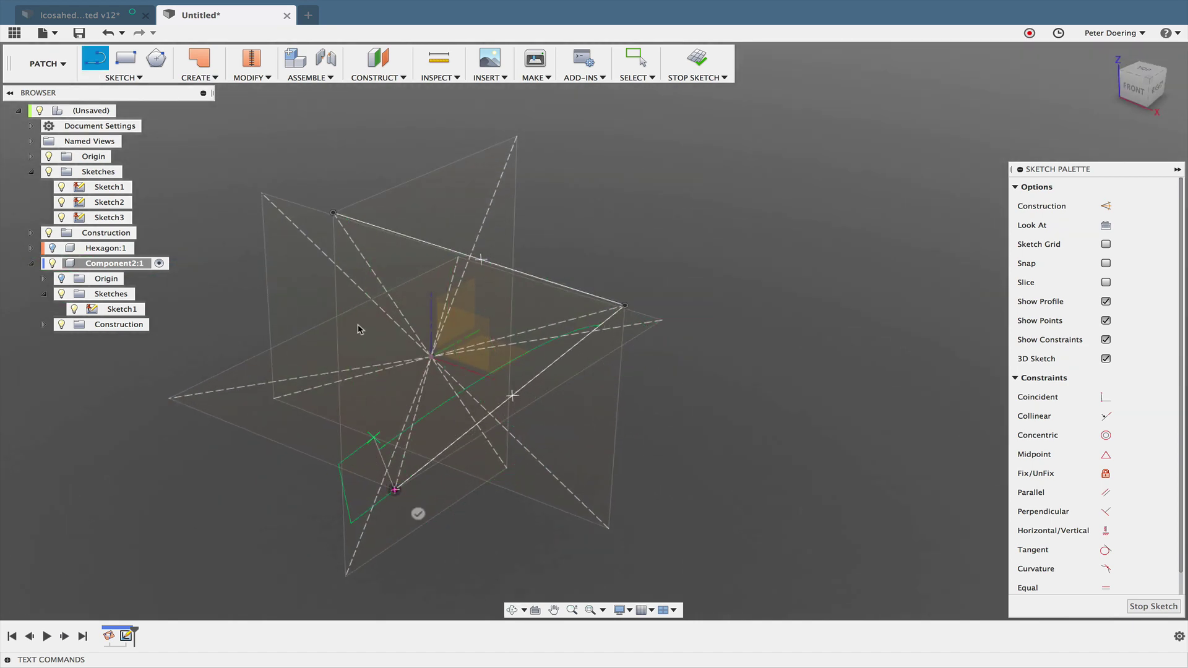
left_click(333, 213)
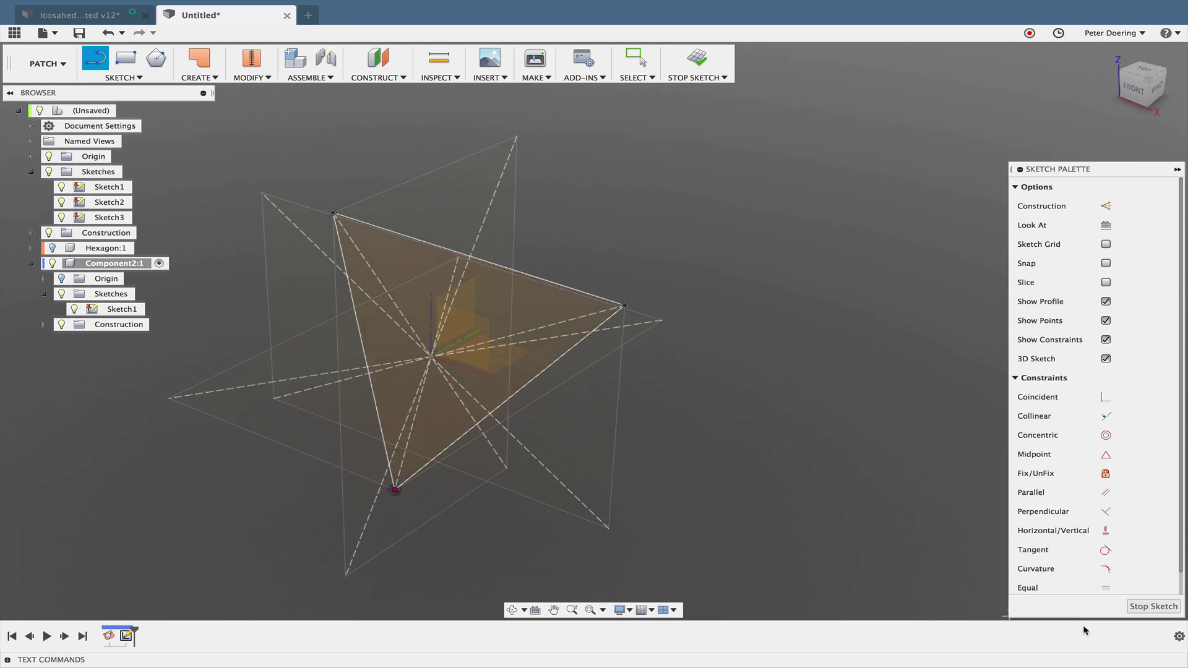
mouse_move(712, 473)
middle_mouse_down()
mouse_move(703, 481)
mouse_move(723, 419)
mouse_move(765, 370)
mouse_move(680, 452)
middle_mouse_up()
key("Escape")
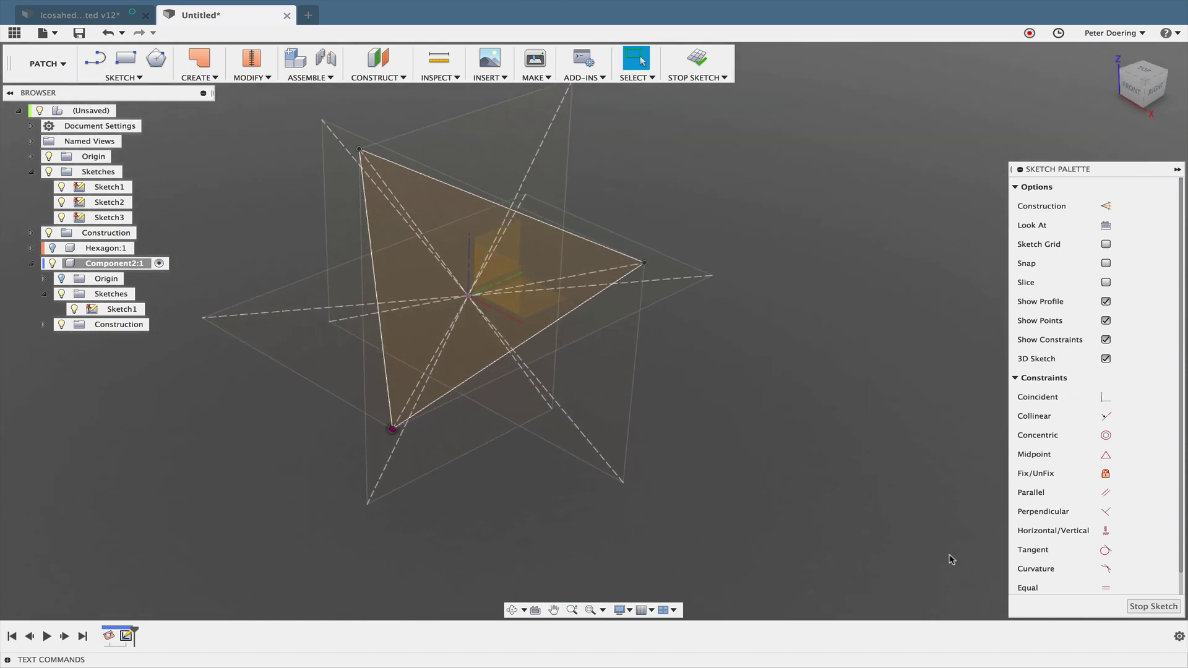
left_click(1153, 606)
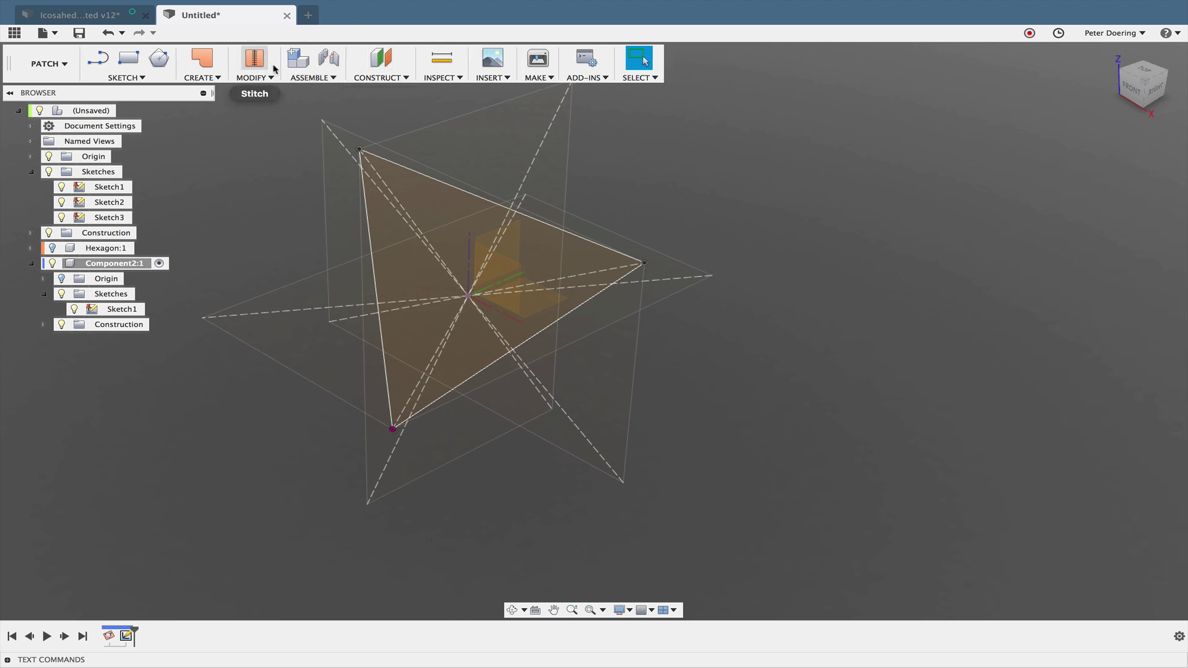
Step: Open the list of modification commands
left_click(254, 78)
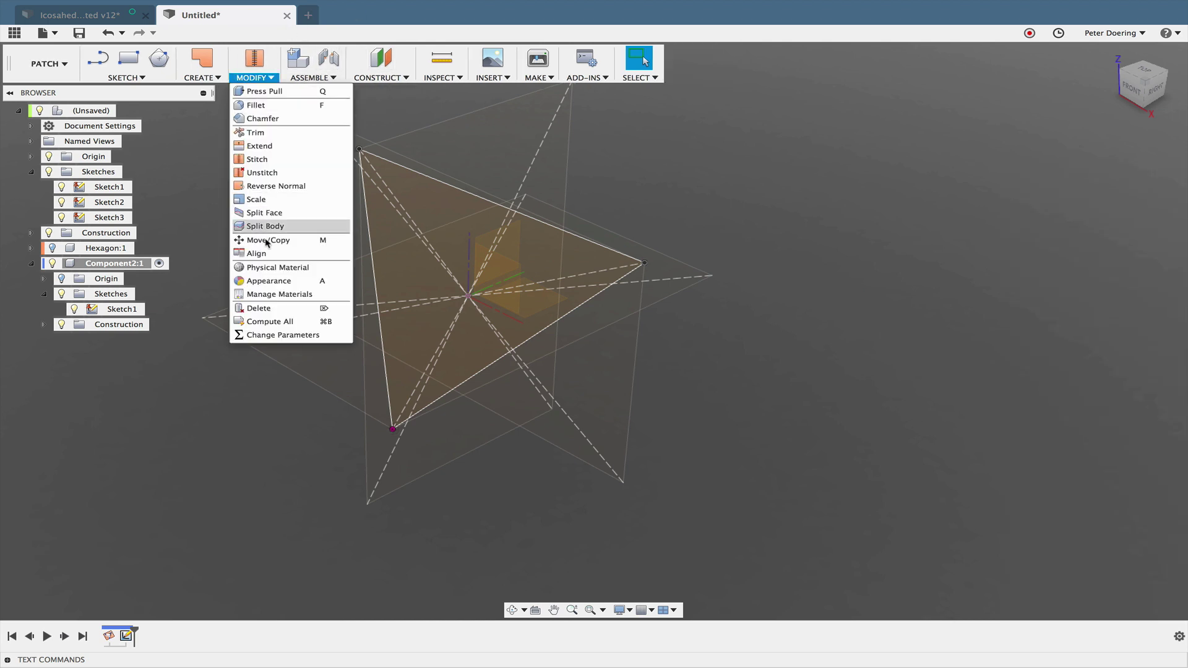
Step: Set the user parameter endge_length to 50 mm and apply the change to the model
left_click(285, 335)
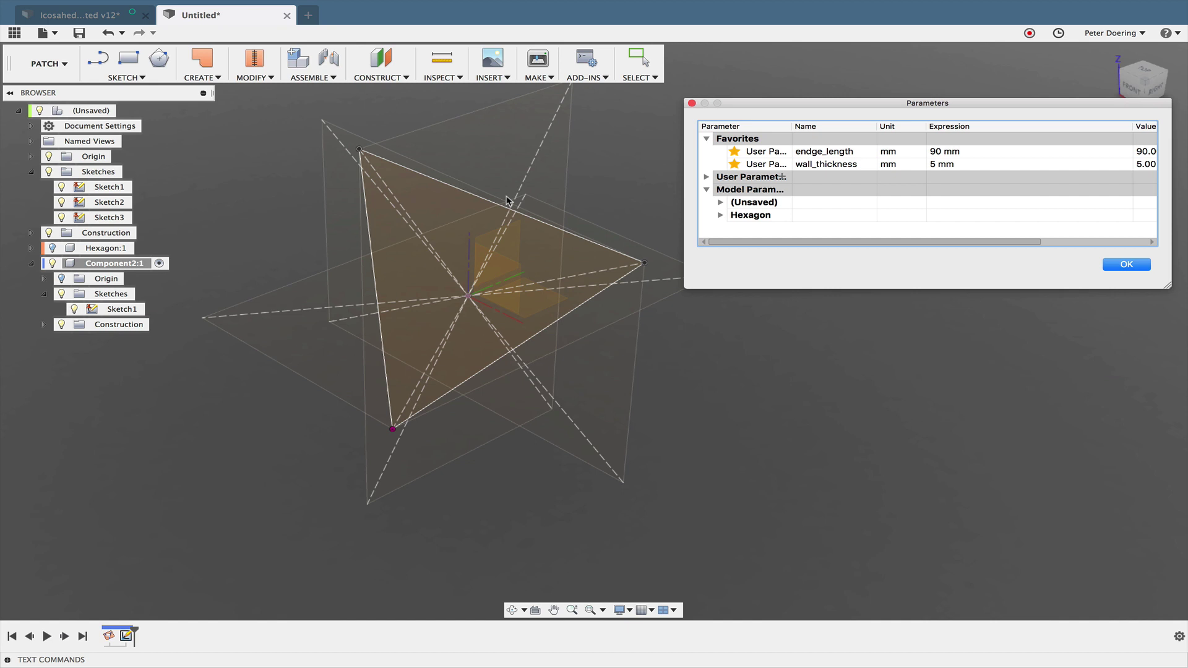
double_click(963, 151)
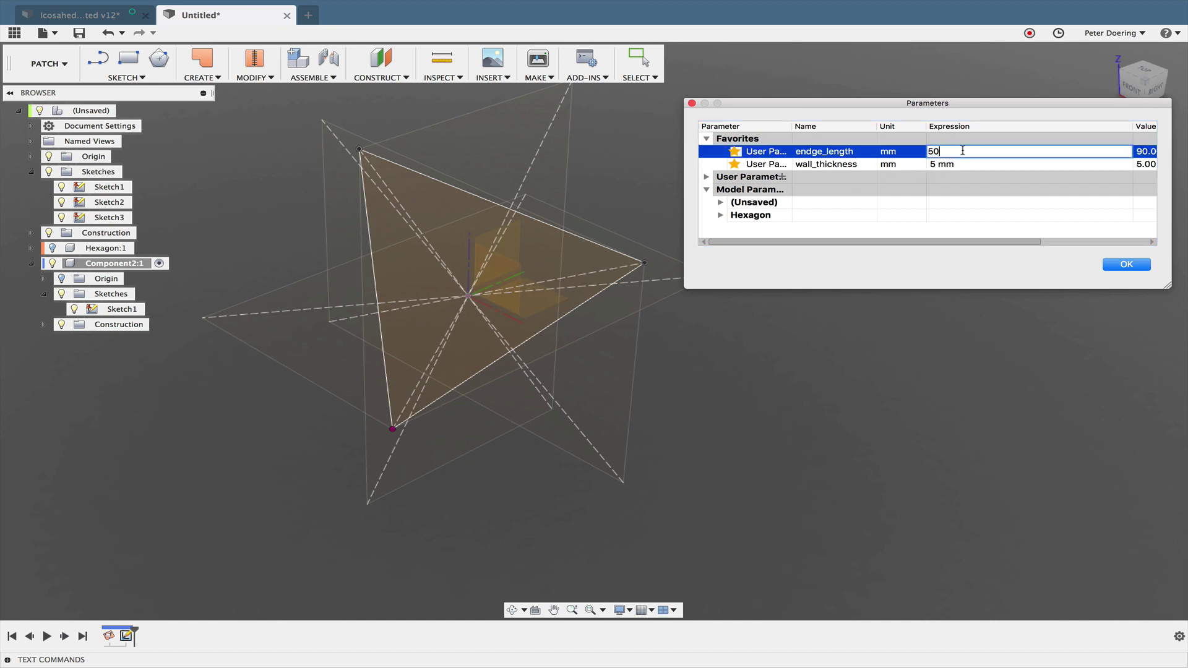
key("Return")
key("Return")
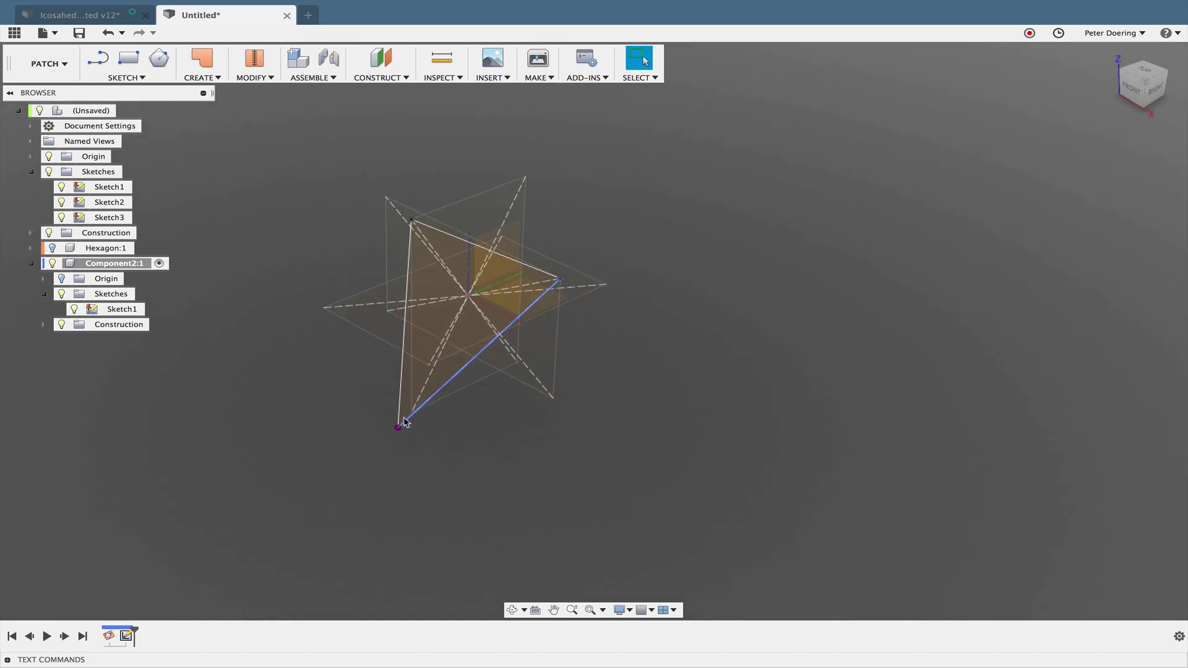
Step: Edit Component2's Sketch1 and project the rectangle corner at the end of the dashed diagonal inside the triangle into it
scroll(411, 439, "up", 5)
middle_click_drag(438, 432, 397, 445, "shift")
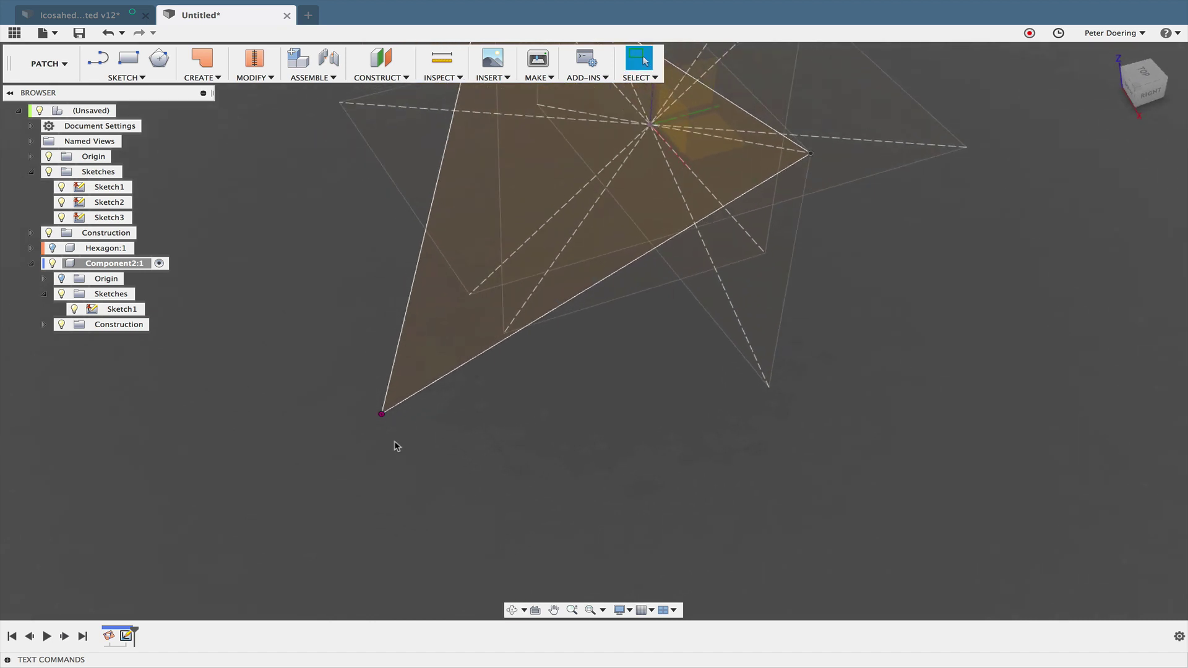
scroll(388, 426, "up", 3)
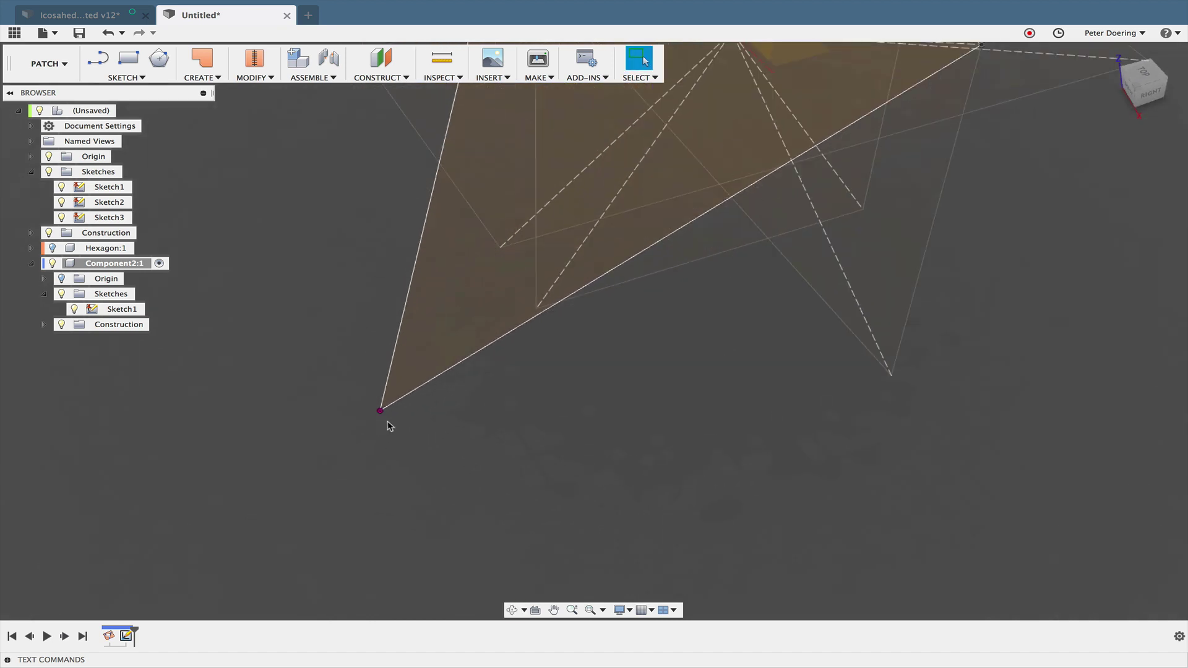
right_click(123, 310)
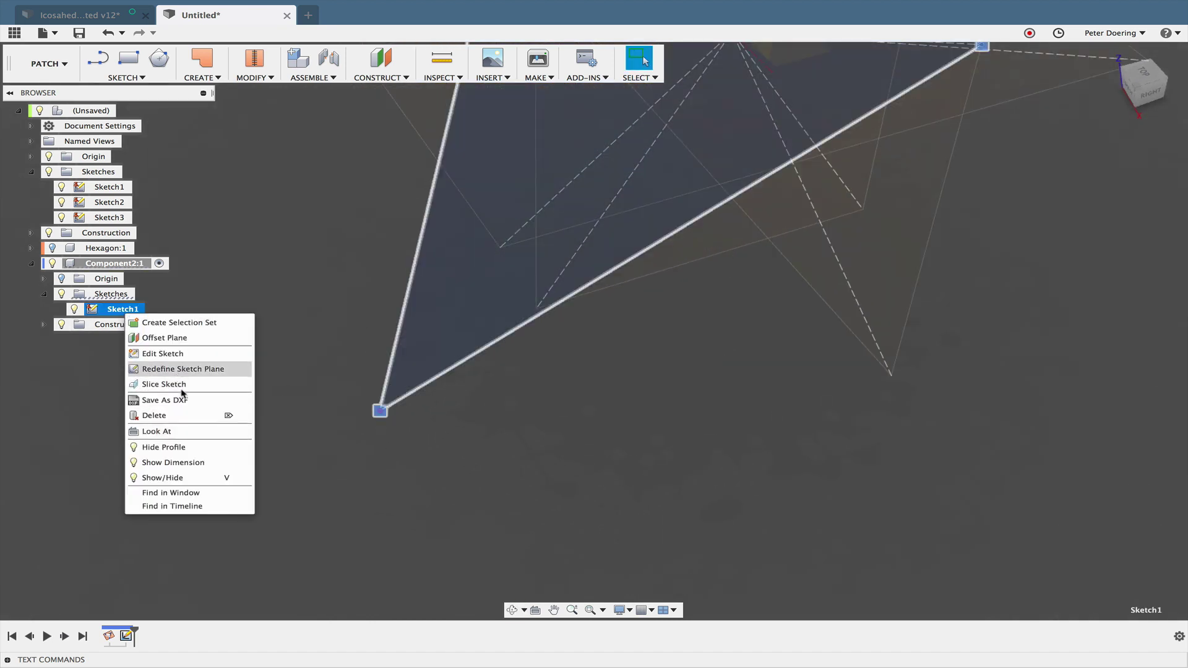
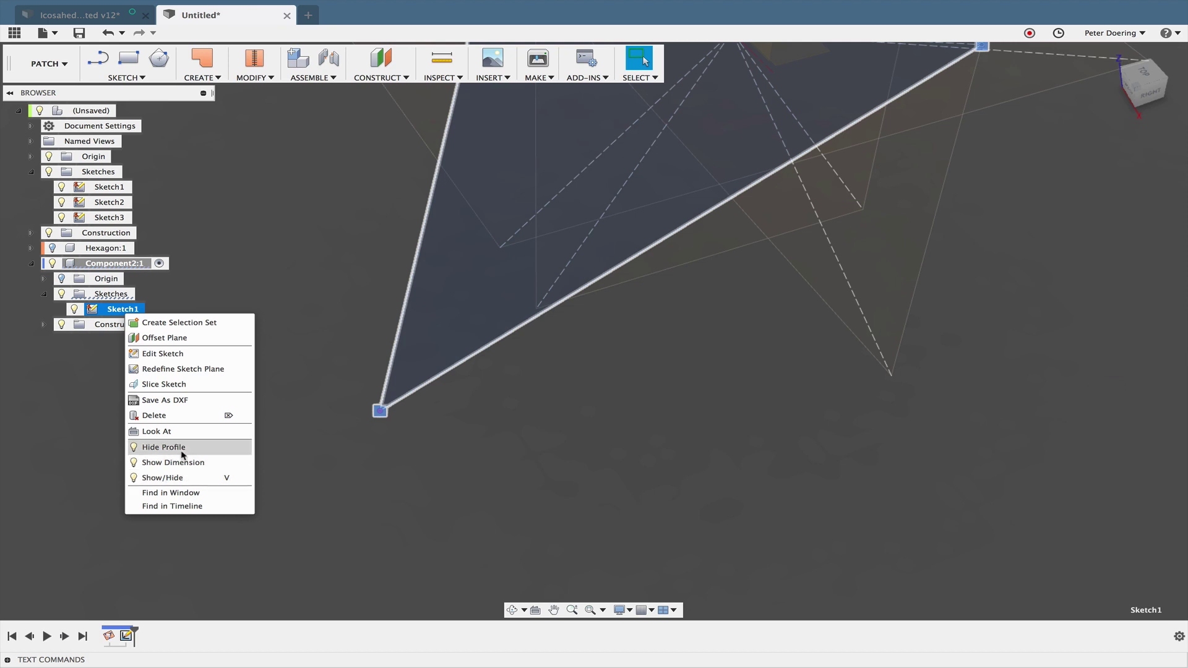
left_click(174, 358)
mouse_move(560, 446)
middle_mouse_down()
mouse_move(495, 491)
mouse_move(470, 472)
mouse_move(482, 468)
middle_mouse_up()
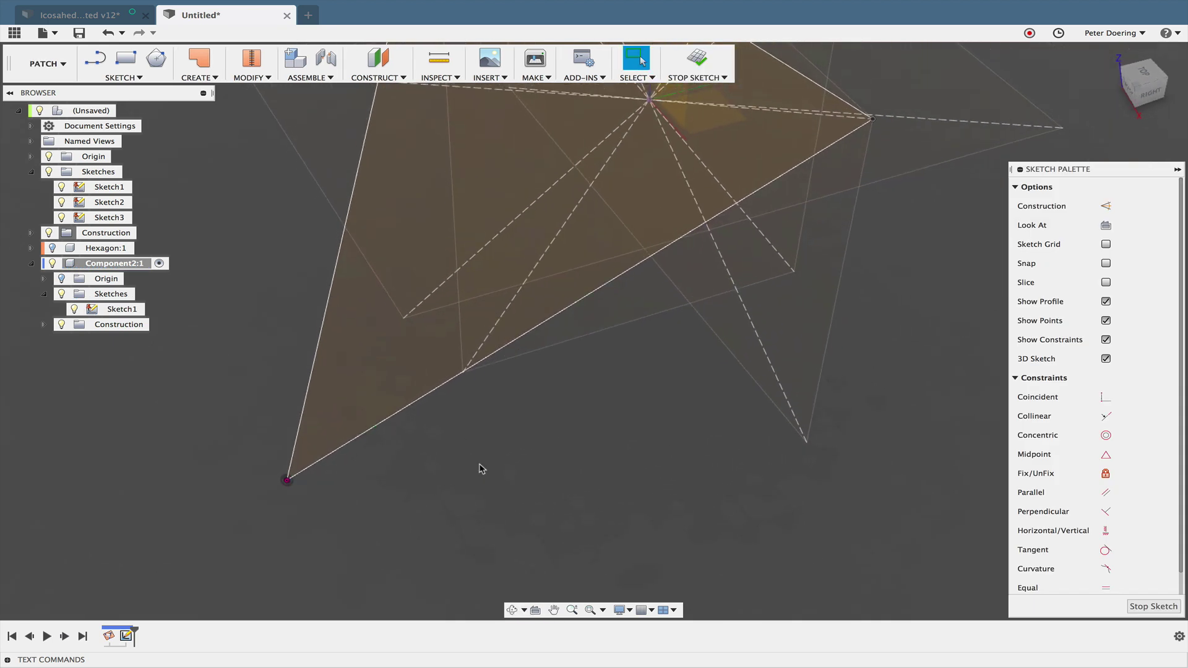
type("sproj")
key("Return")
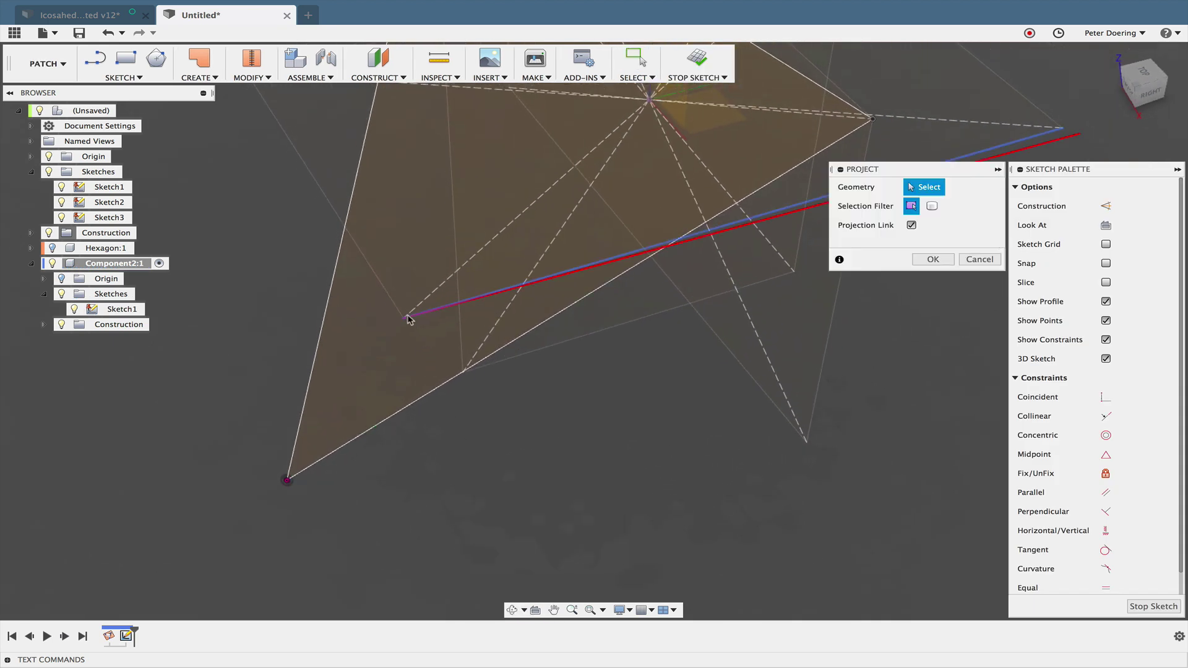
left_click(406, 318)
left_click(937, 260)
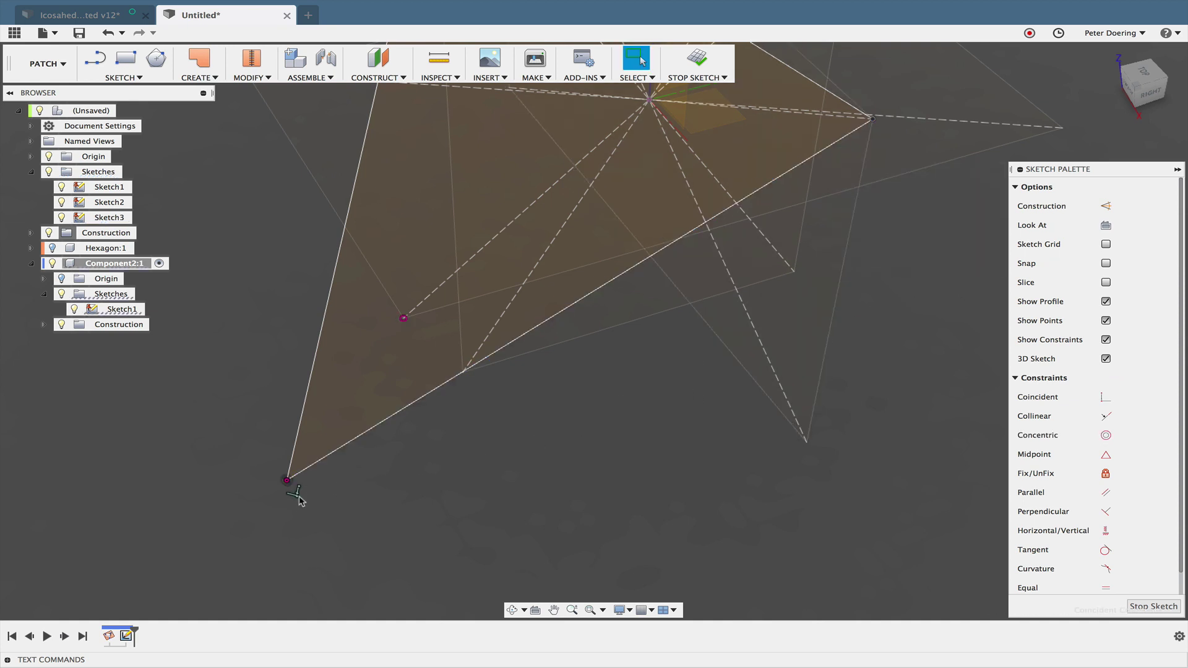
Step: Free the triangle's lower corner from the old projected point and move it onto the newly projected rectangle corner
left_click(292, 455)
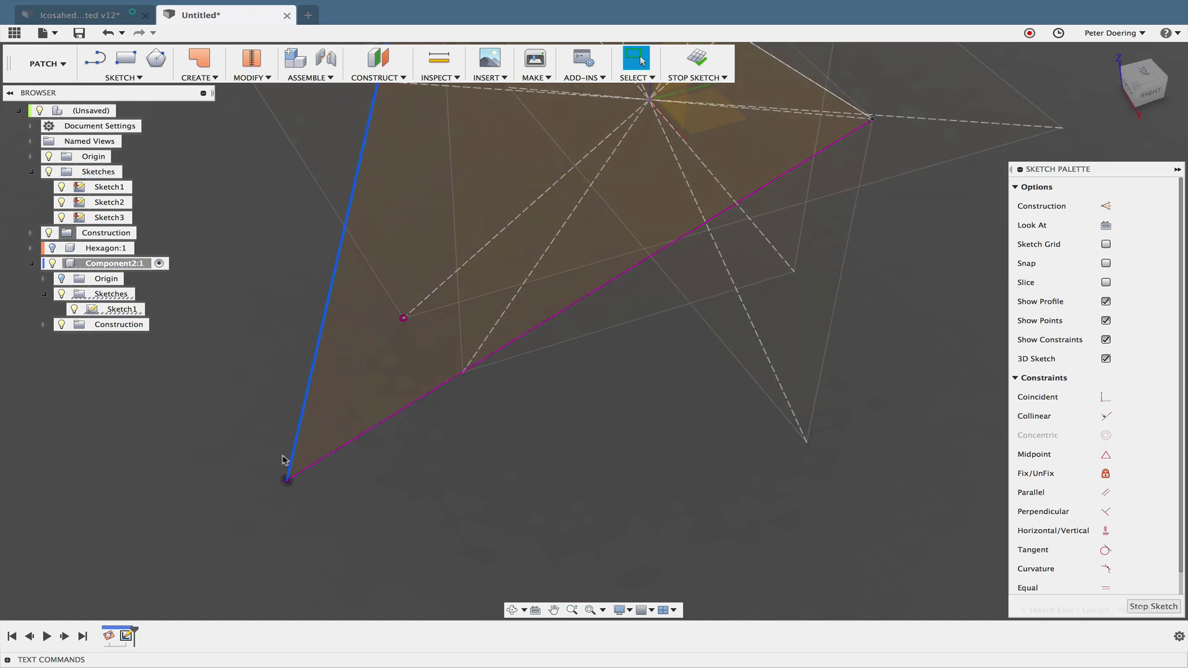
left_click(294, 490)
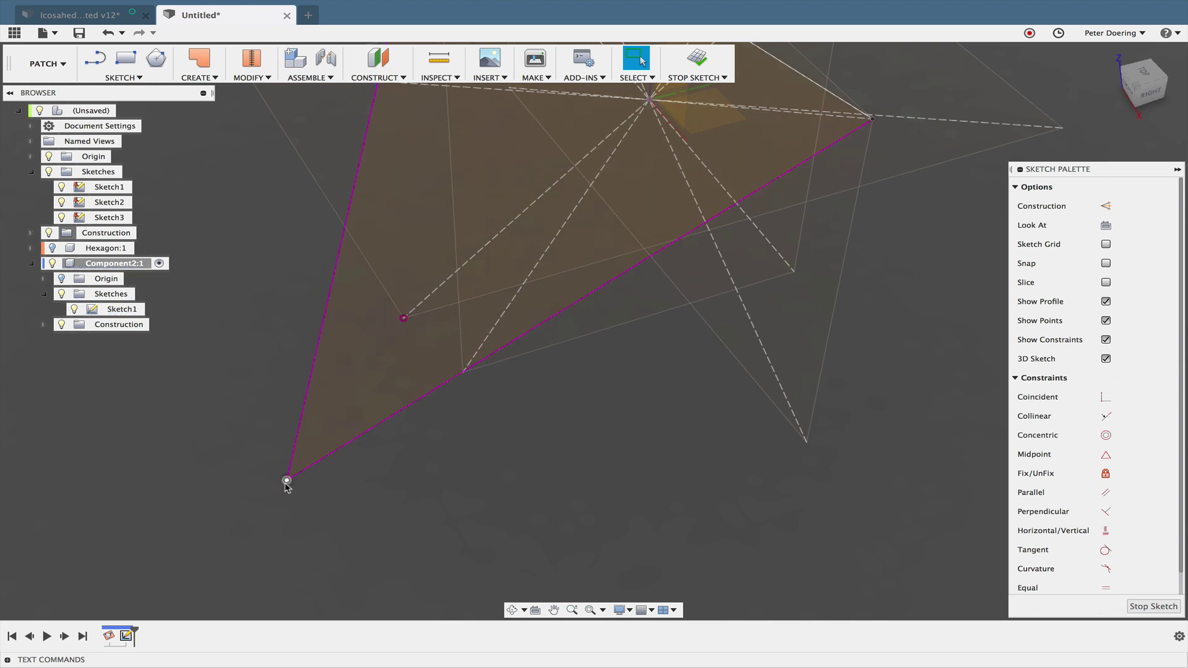
left_click_drag(315, 462, 339, 476)
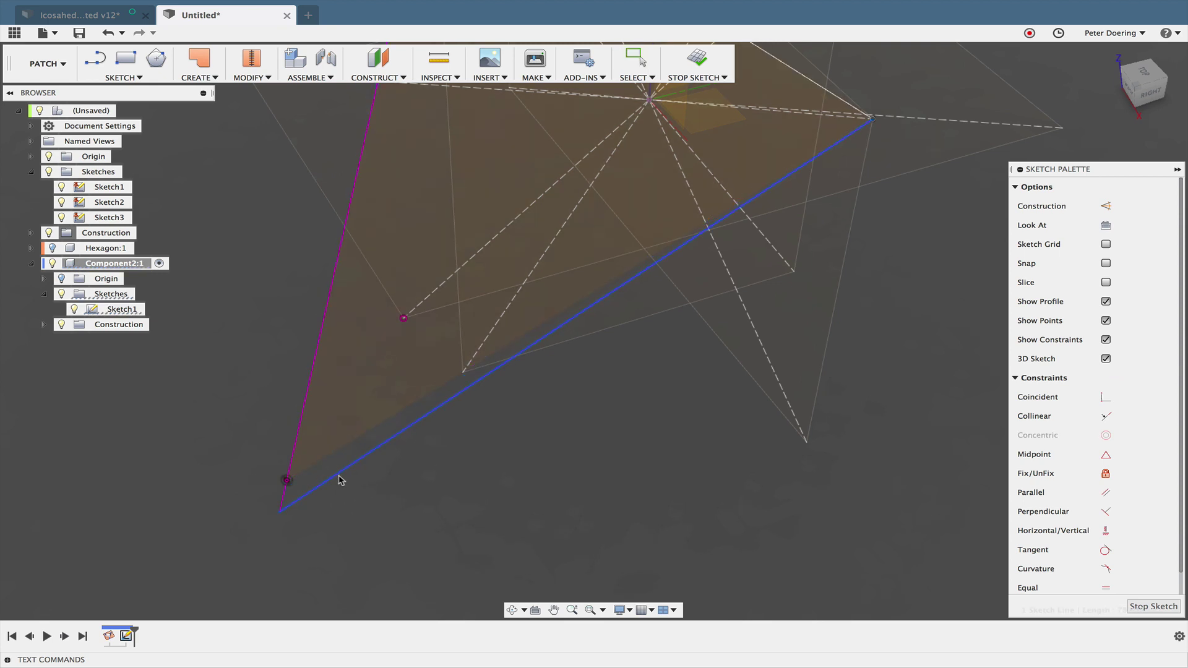
mouse_move(286, 511)
left_mouse_down()
mouse_move(340, 467)
mouse_move(405, 318)
left_mouse_up()
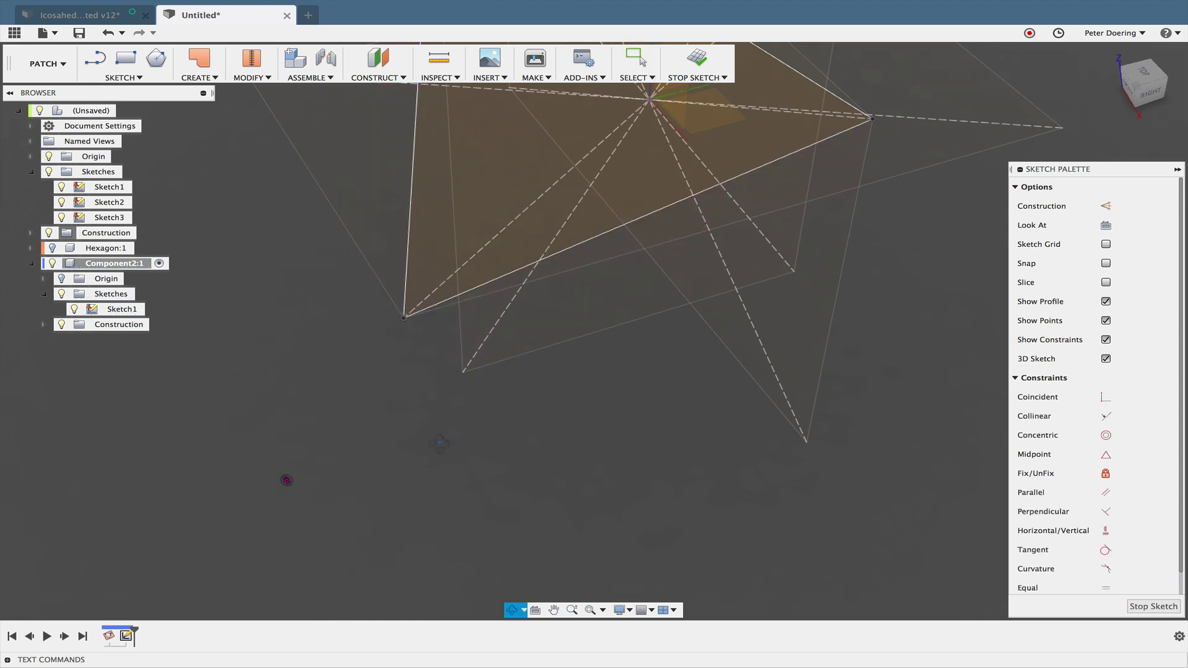
Step: Sketch a circle inside the triangle and convert it to construction geometry
mouse_move(405, 420)
middle_mouse_down("shift")
mouse_move(457, 478)
mouse_move(498, 456)
mouse_move(514, 485)
mouse_move(527, 465)
middle_mouse_up("shift")
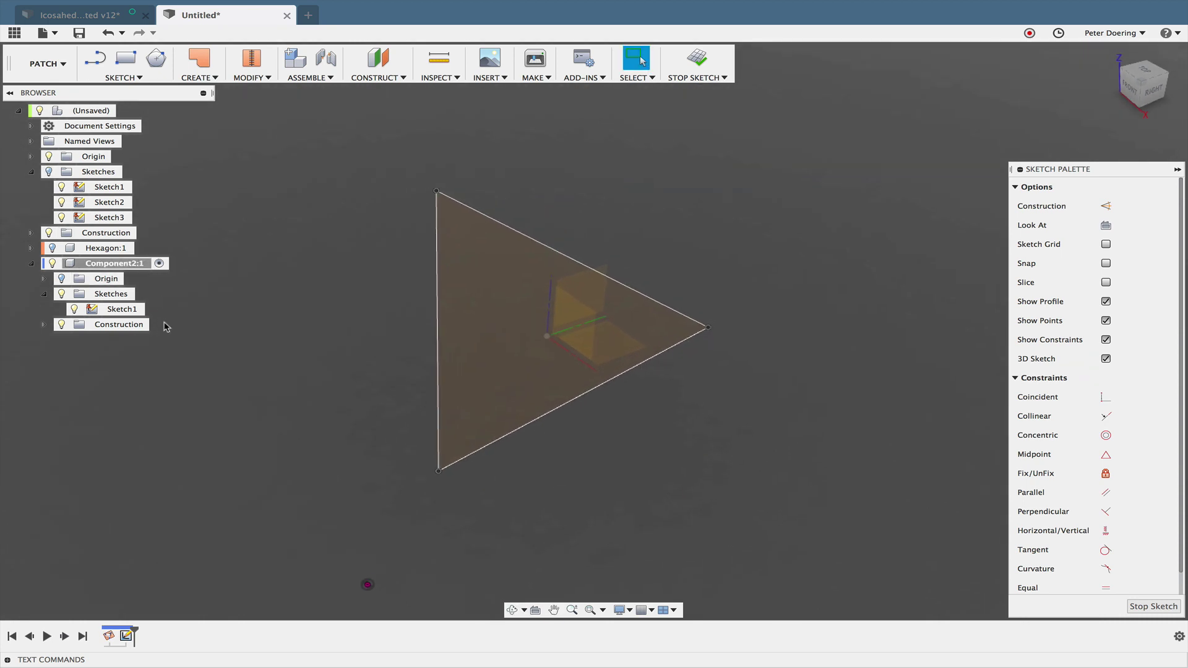
key("s")
left_click(261, 353)
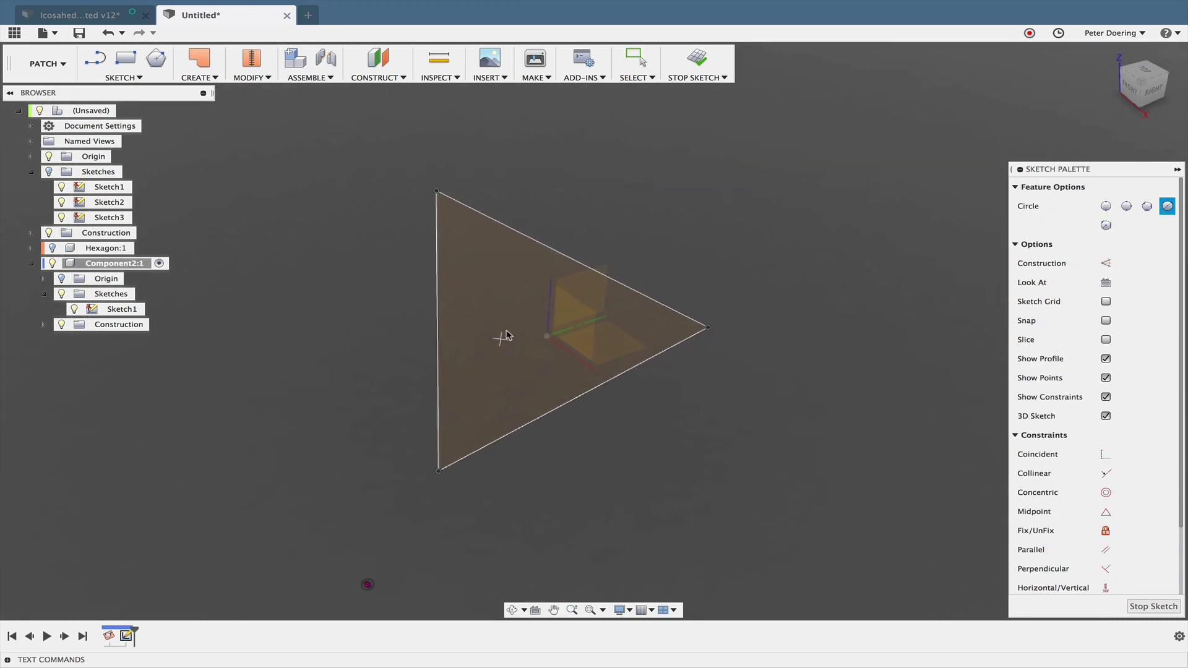
left_click(509, 317)
left_click(531, 350)
key("Escape")
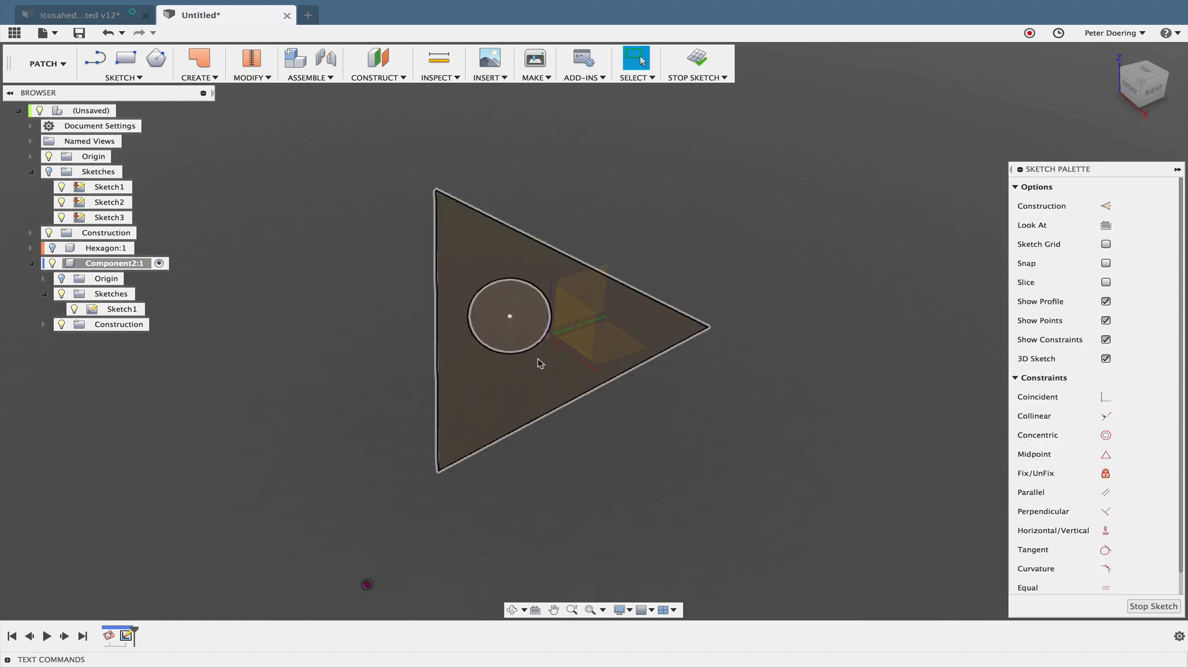
left_click(531, 350)
key("x")
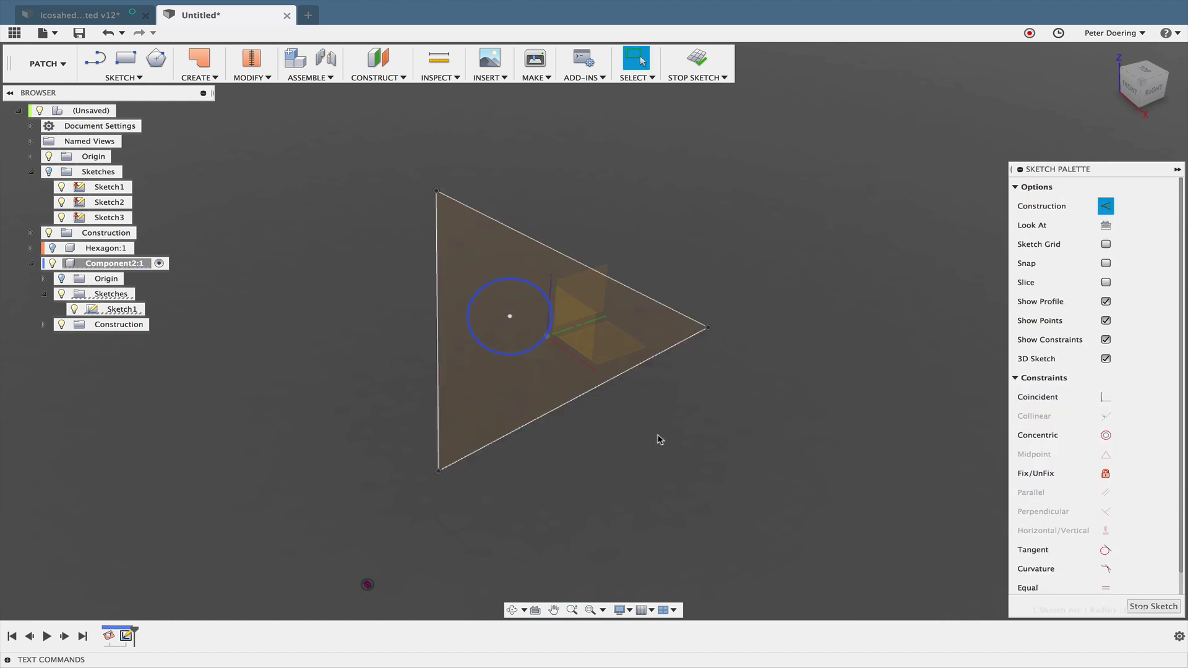
Step: Apply tangent constraints between the construction circle and all three sides of the triangle
left_click(1106, 550)
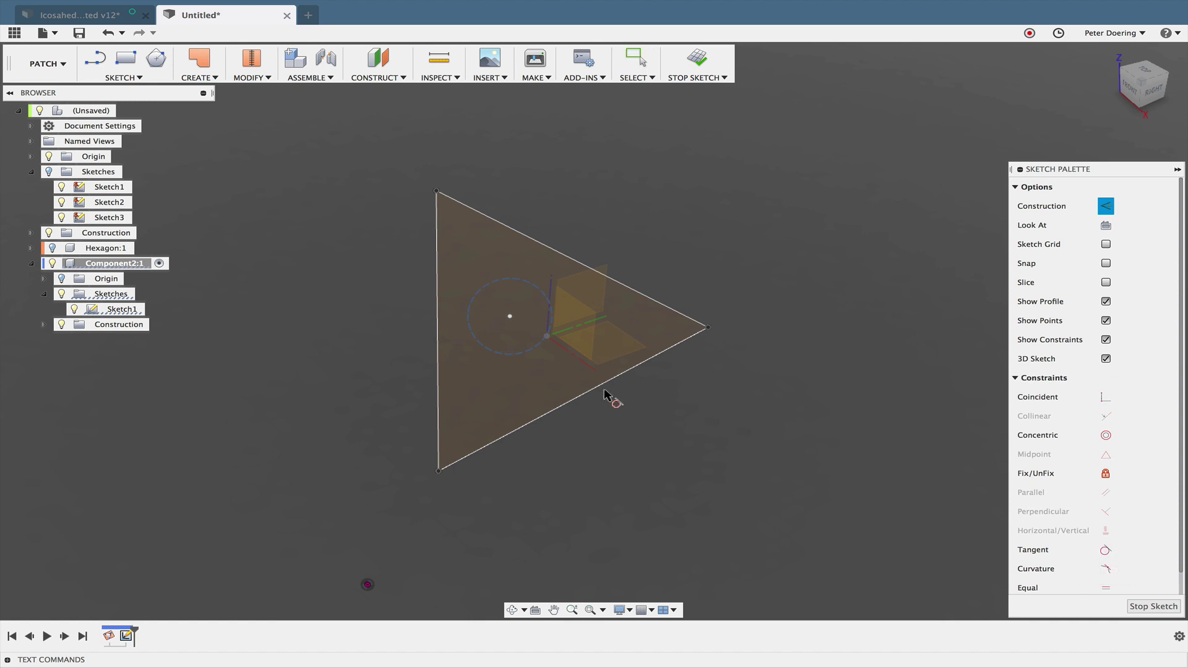
left_click(578, 396)
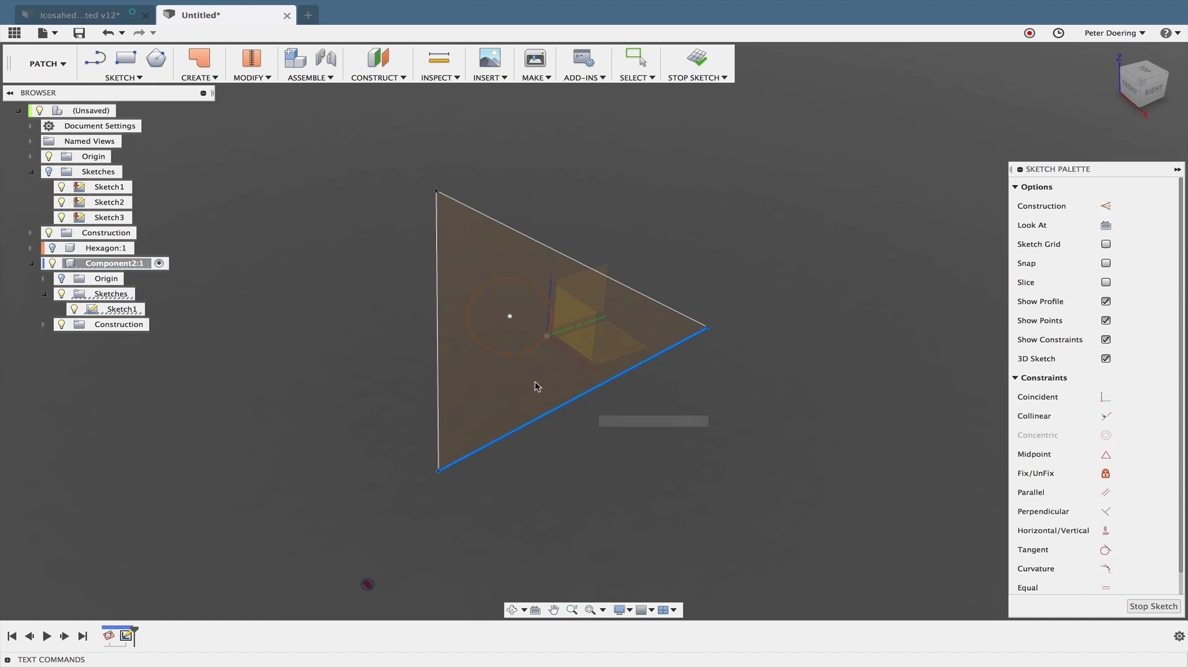
left_click(1105, 549)
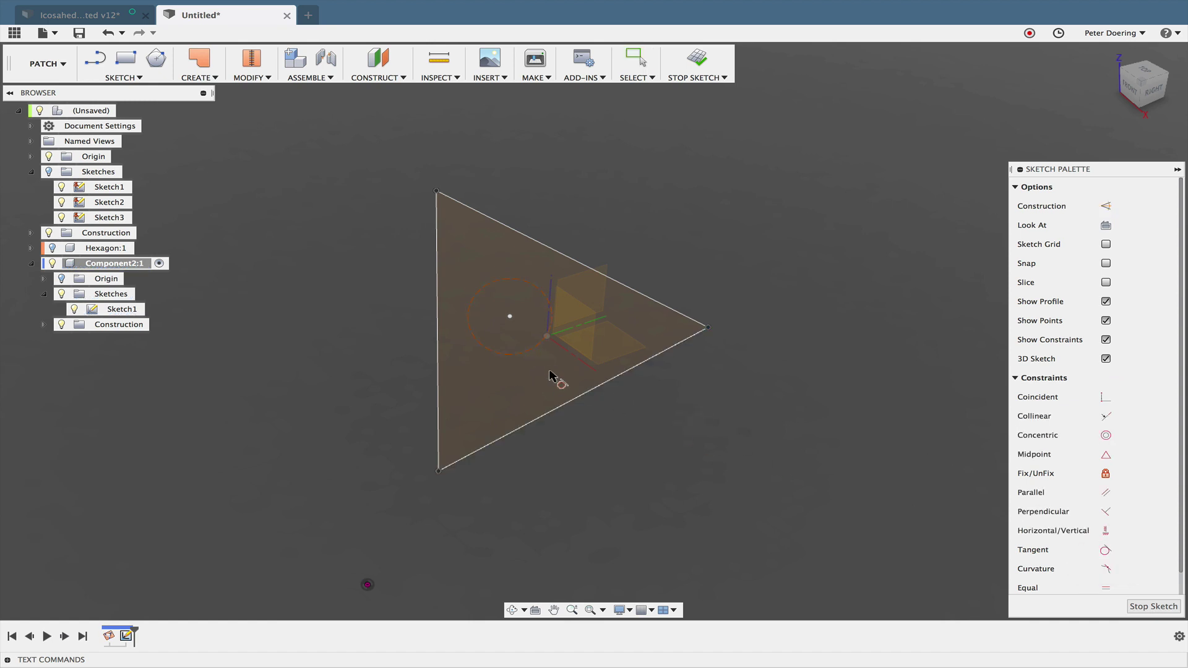
left_click(529, 348)
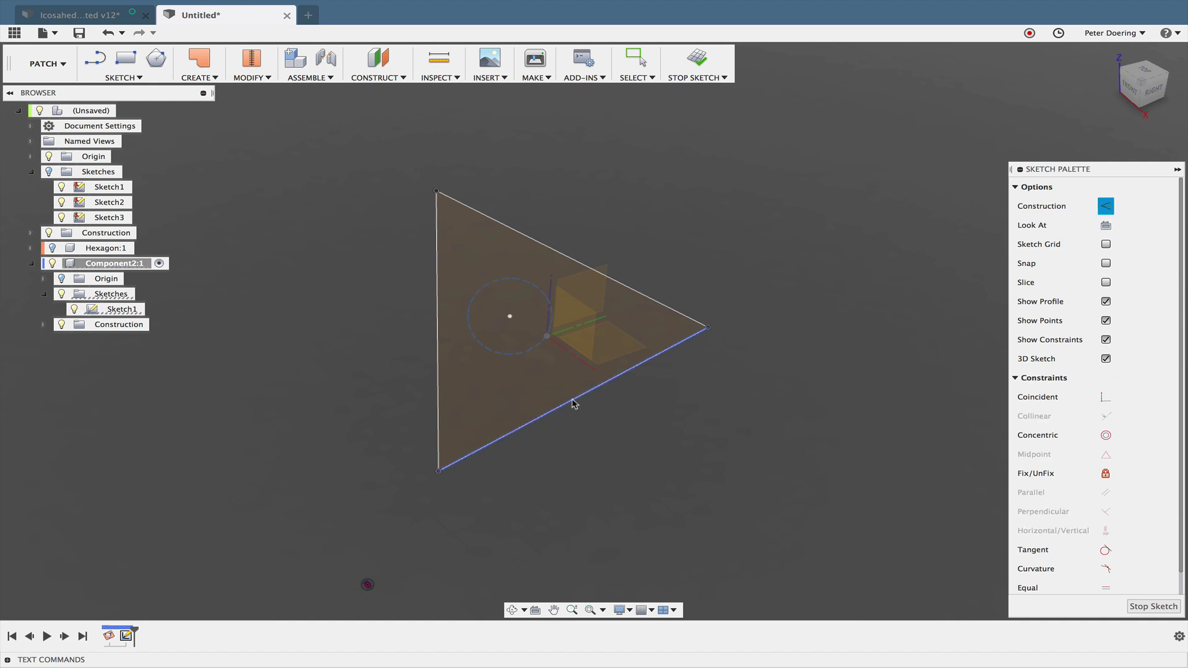
left_click(573, 404)
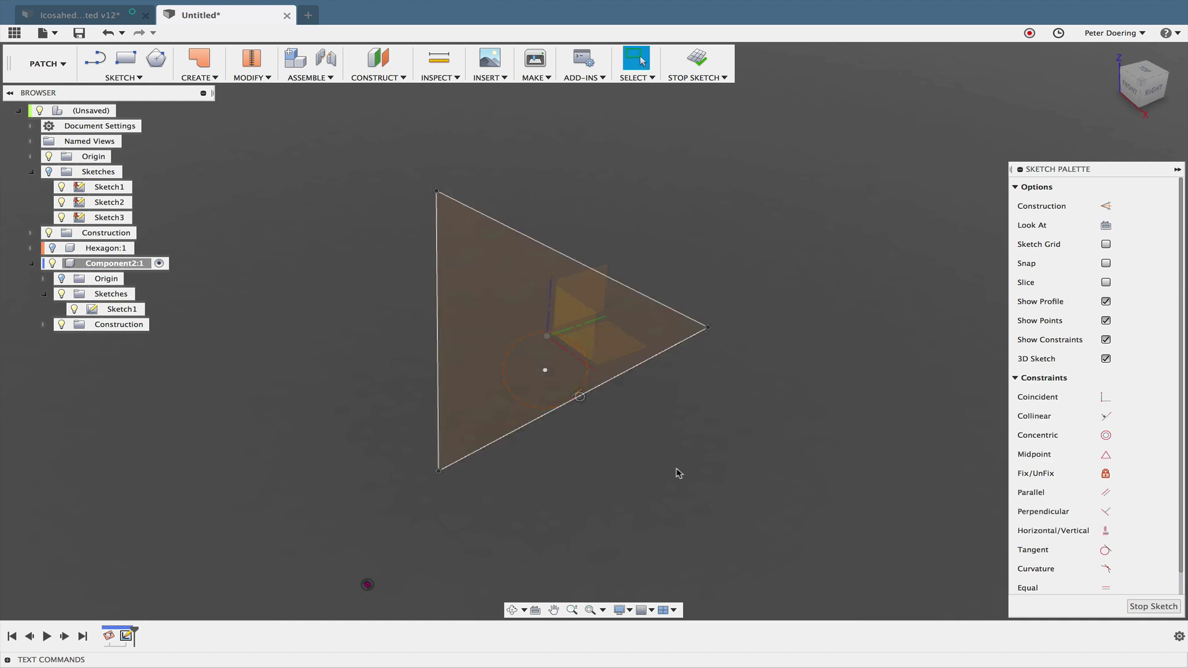
left_click(1105, 549)
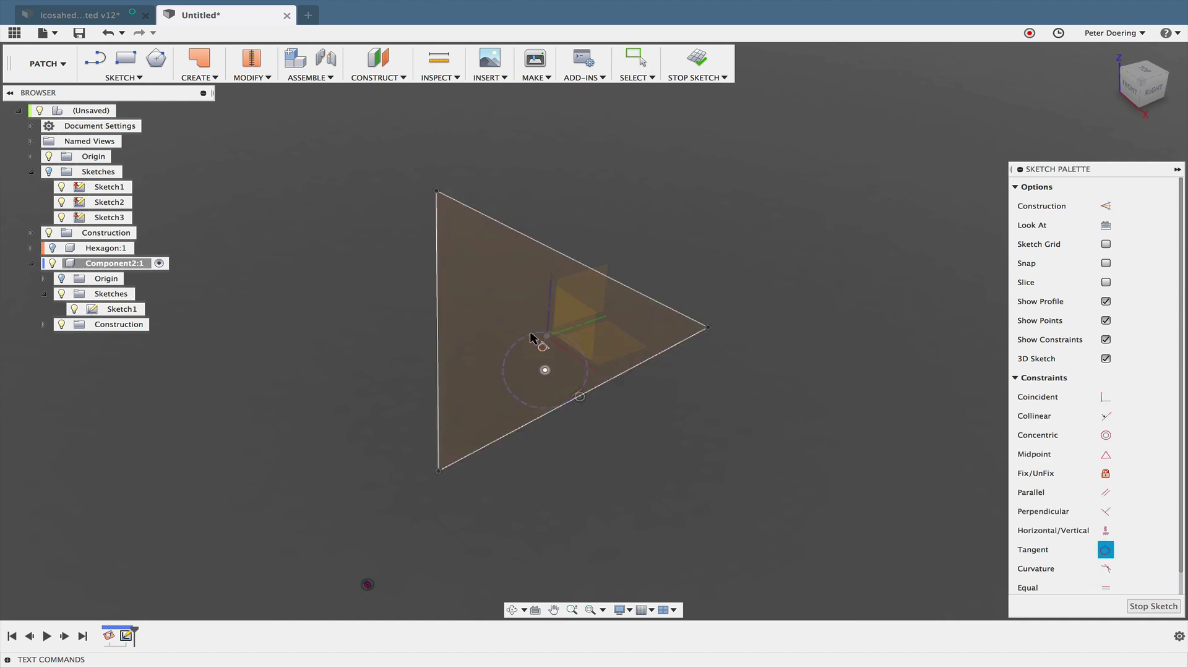
left_click(530, 337)
left_click(557, 255)
left_click(599, 365)
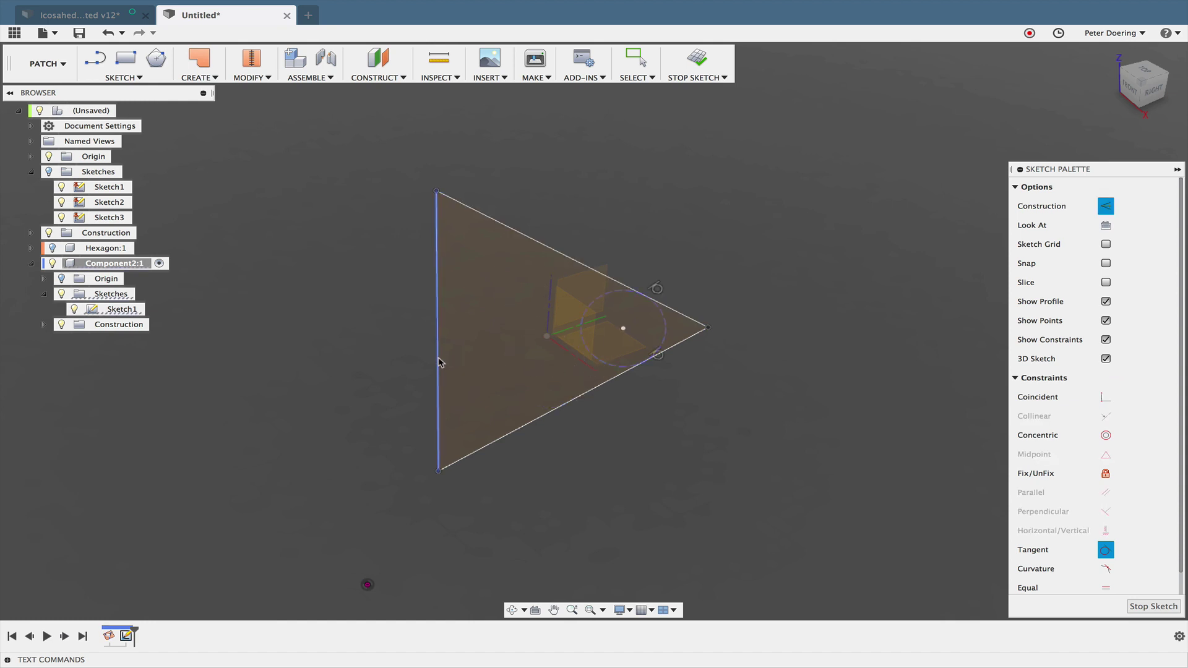
left_click(443, 359)
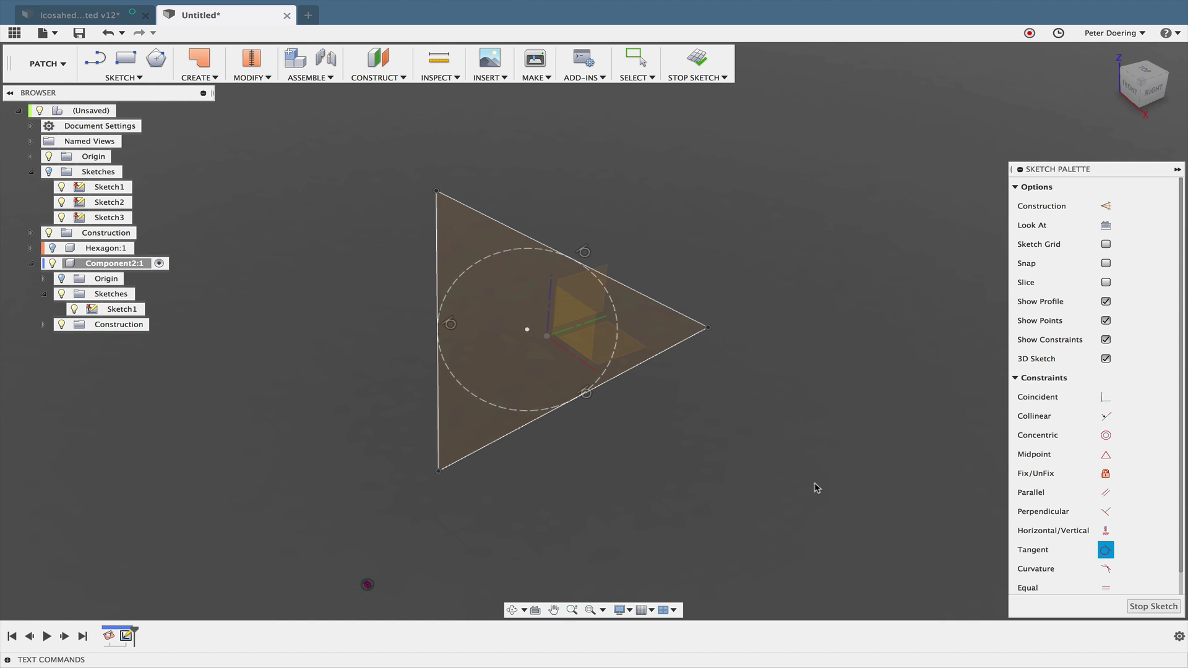
key("Escape")
Step: Draw a line about 14.5 mm long across the triangle's upper corner, connecting its two adjacent sides
key("s")
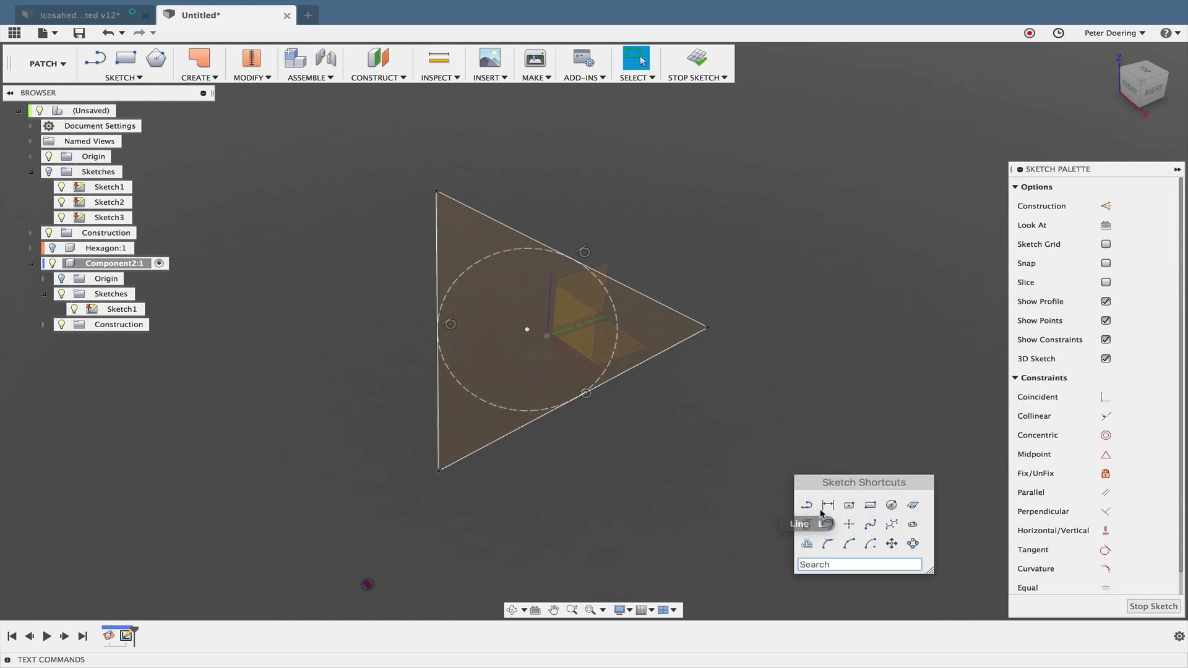
left_click(807, 506)
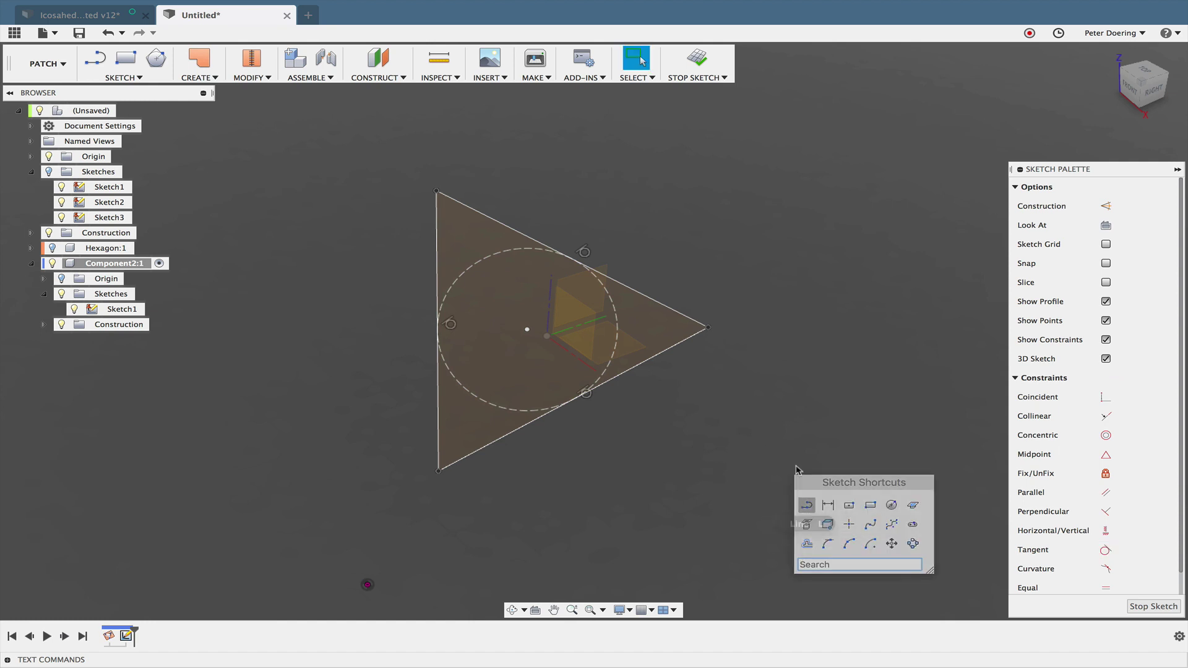
left_click(437, 272)
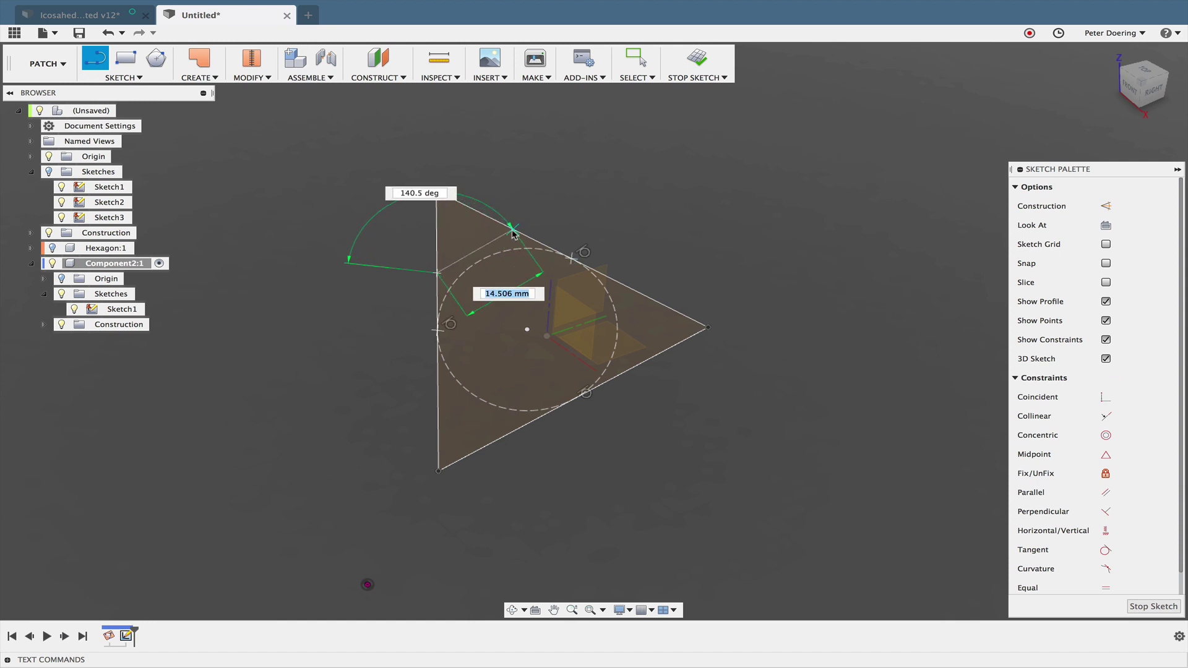
left_click(510, 229)
key("Escape")
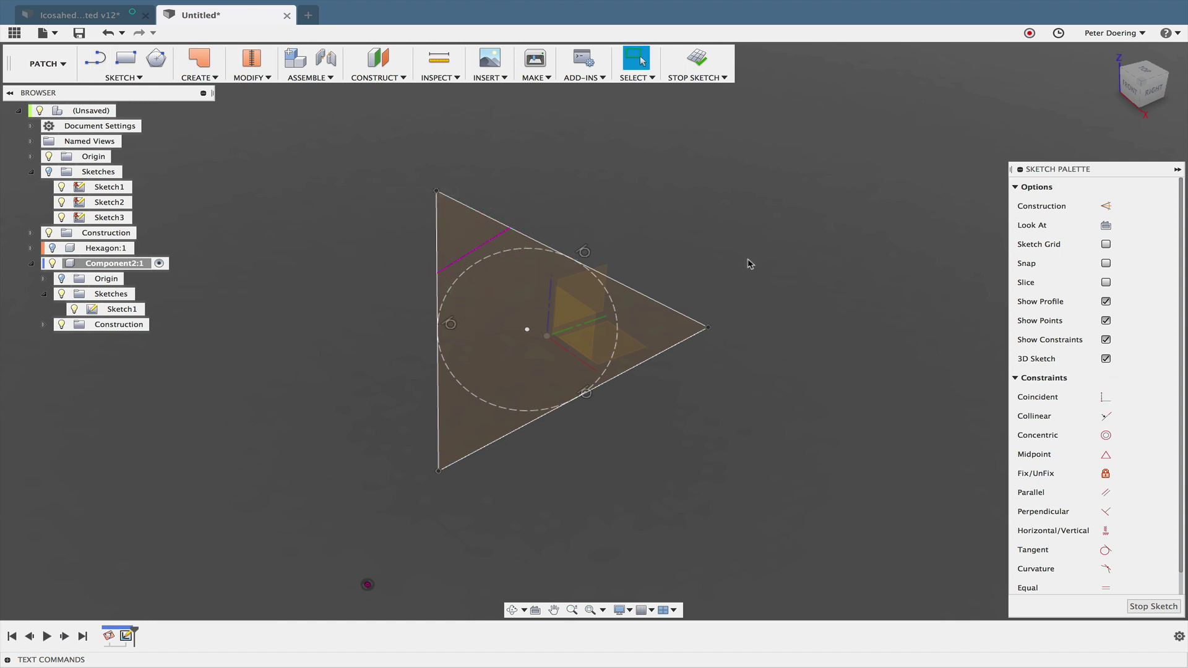
Step: Constrain the line across the upper corner parallel to the triangle's opposite side
scroll(1130, 547, "down", 1)
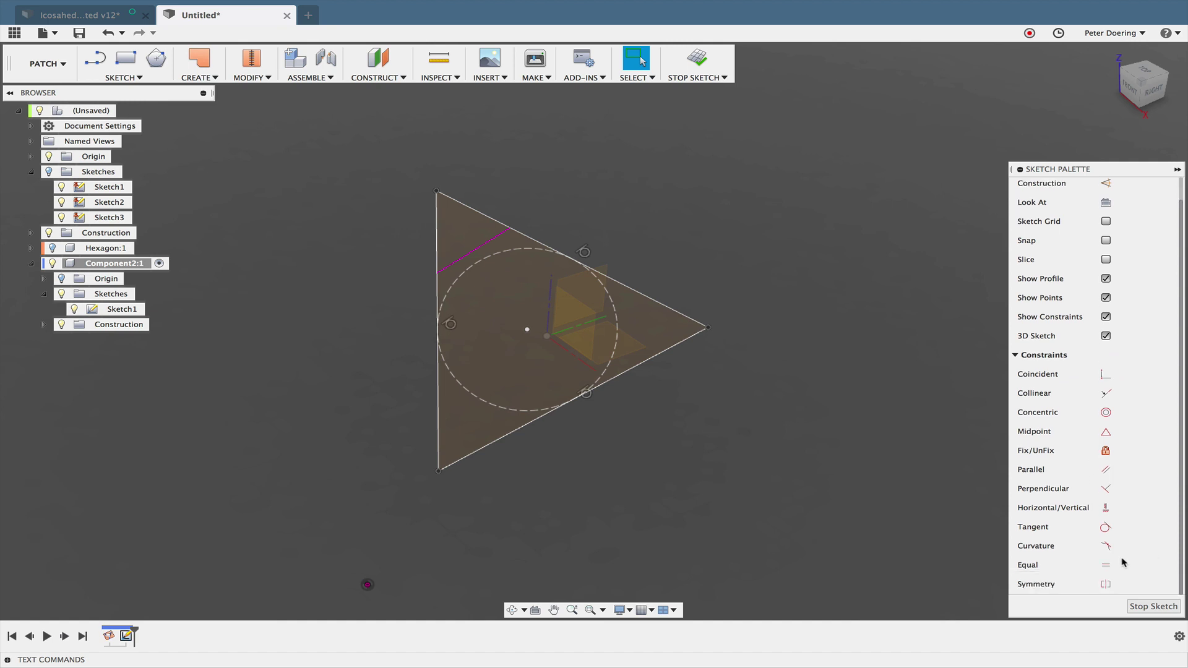
left_click(1106, 469)
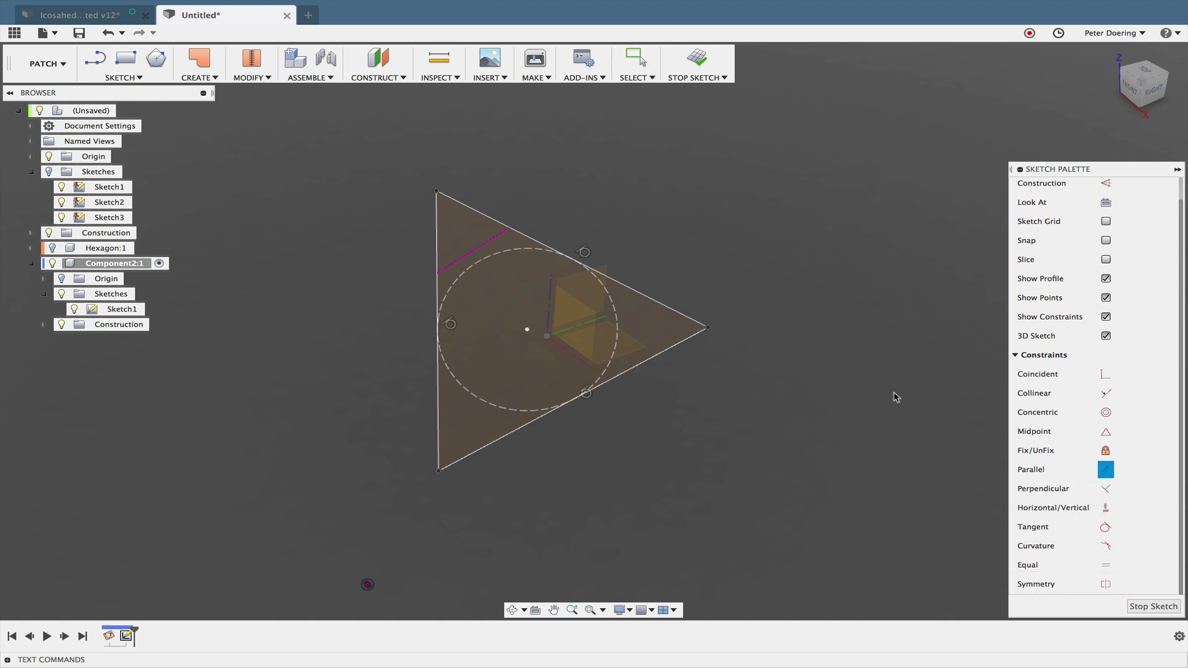
left_click(490, 240)
left_click(657, 362)
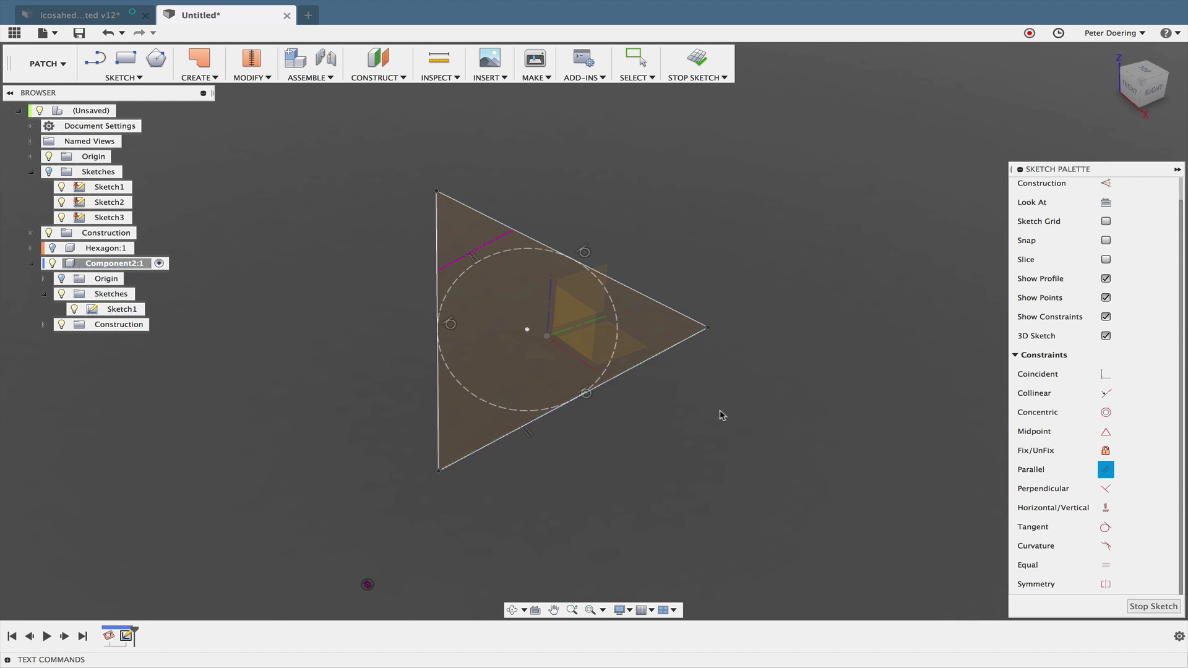
Step: Make the corner line tangent to the inscribed construction circle and finish the sketch
left_click(1103, 528)
left_click(505, 254)
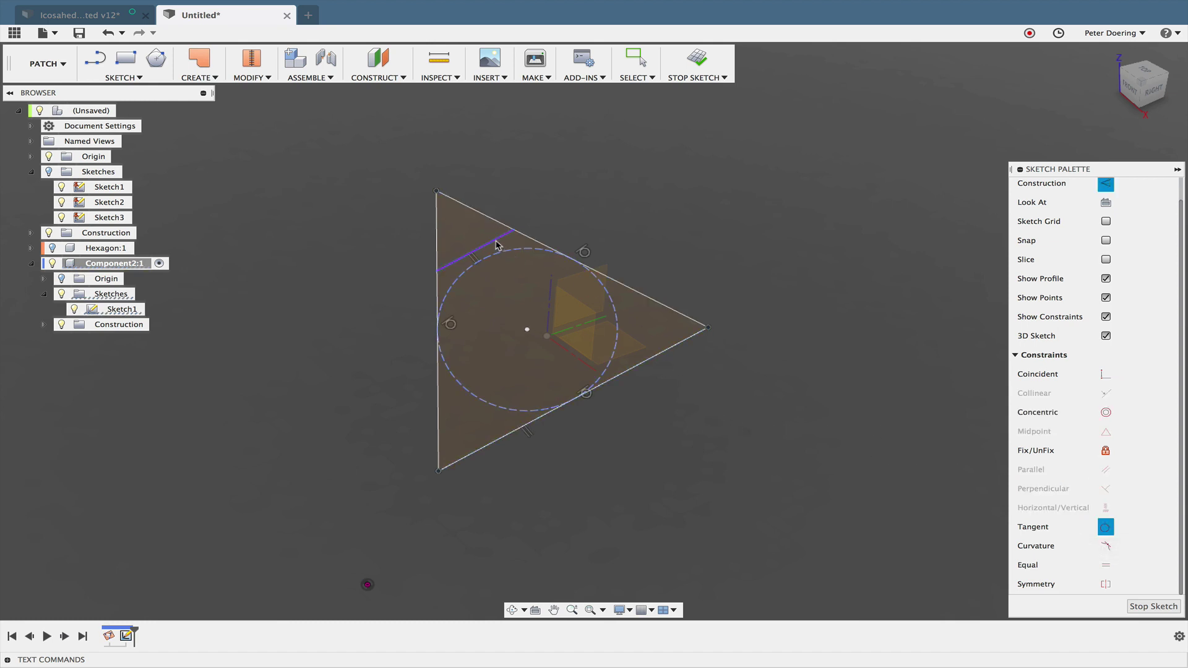
left_click(1152, 606)
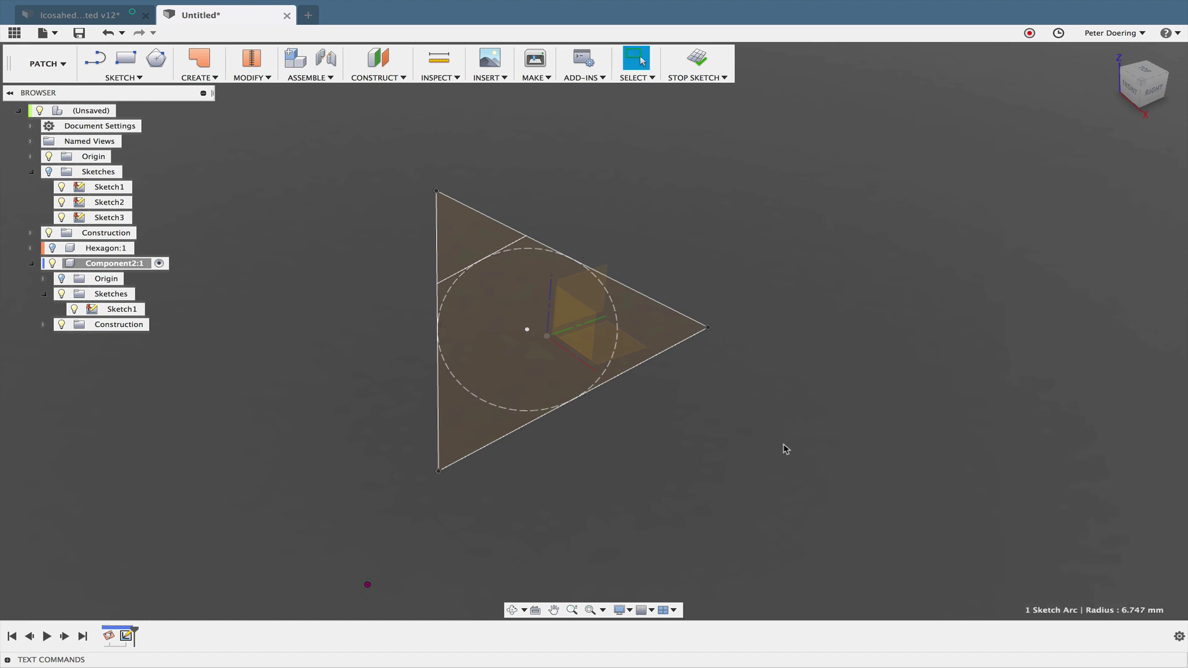
Step: Expand the Hexagon component and make it visible beside Component2's triangle
mouse_move(784, 448)
middle_mouse_down("shift")
mouse_move(794, 441)
mouse_move(299, 392)
mouse_move(259, 310)
middle_mouse_up("shift")
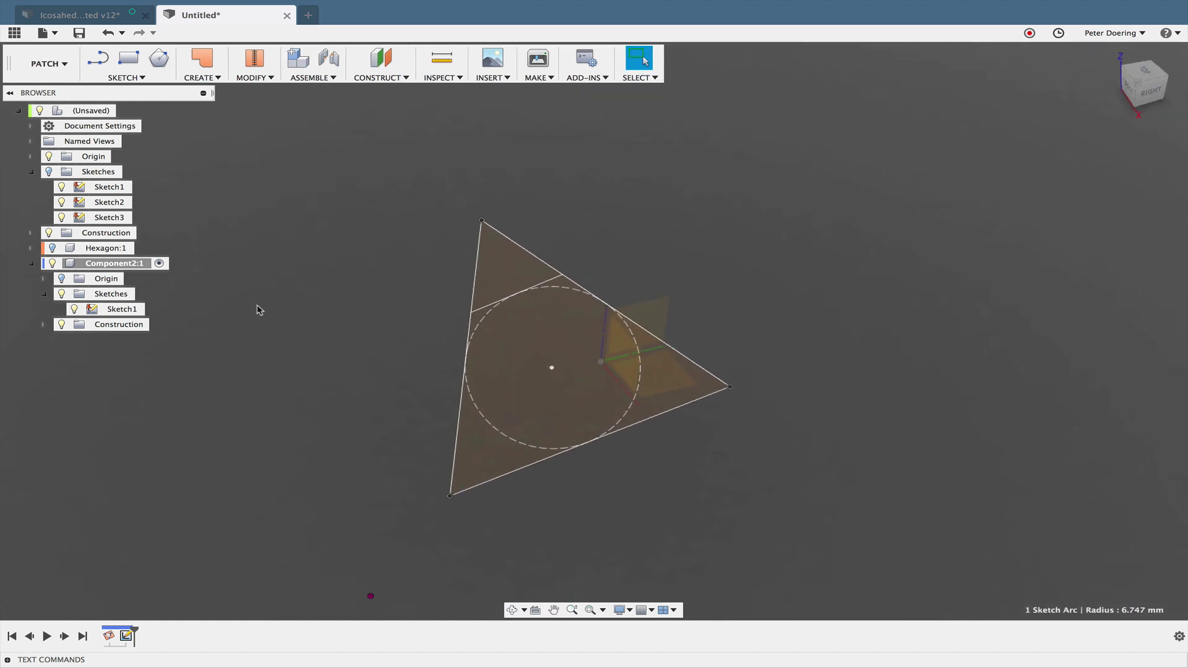
middle_click_drag(290, 207, 304, 207, "shift")
key("Escape")
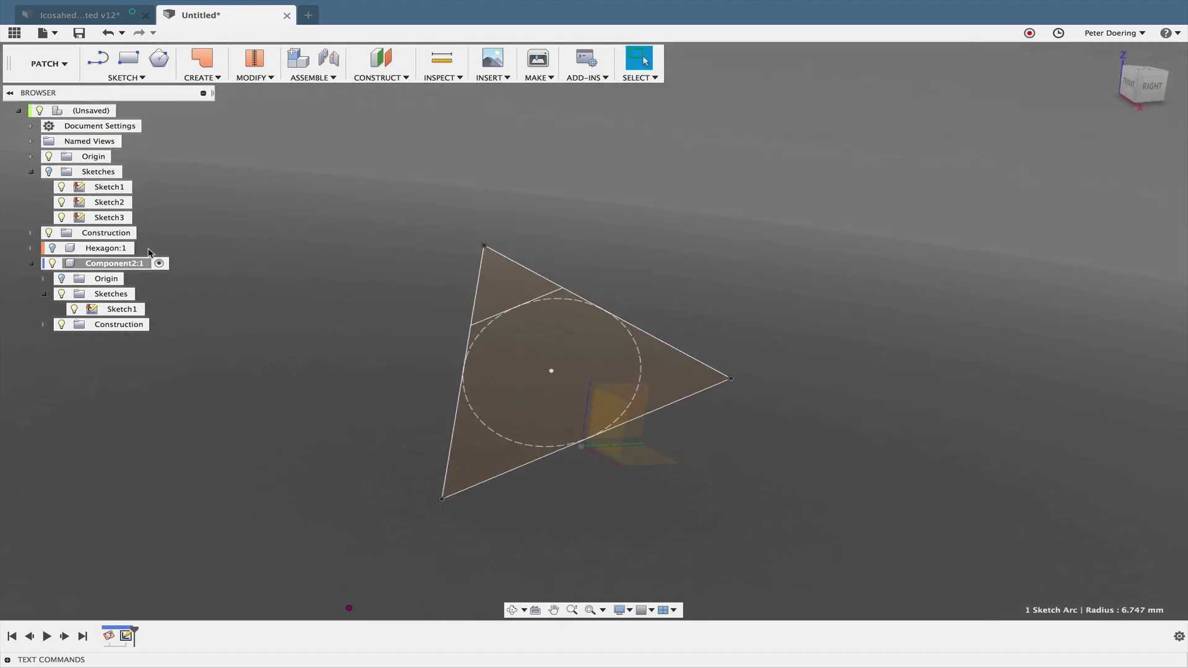
left_click(31, 249)
left_click(75, 294)
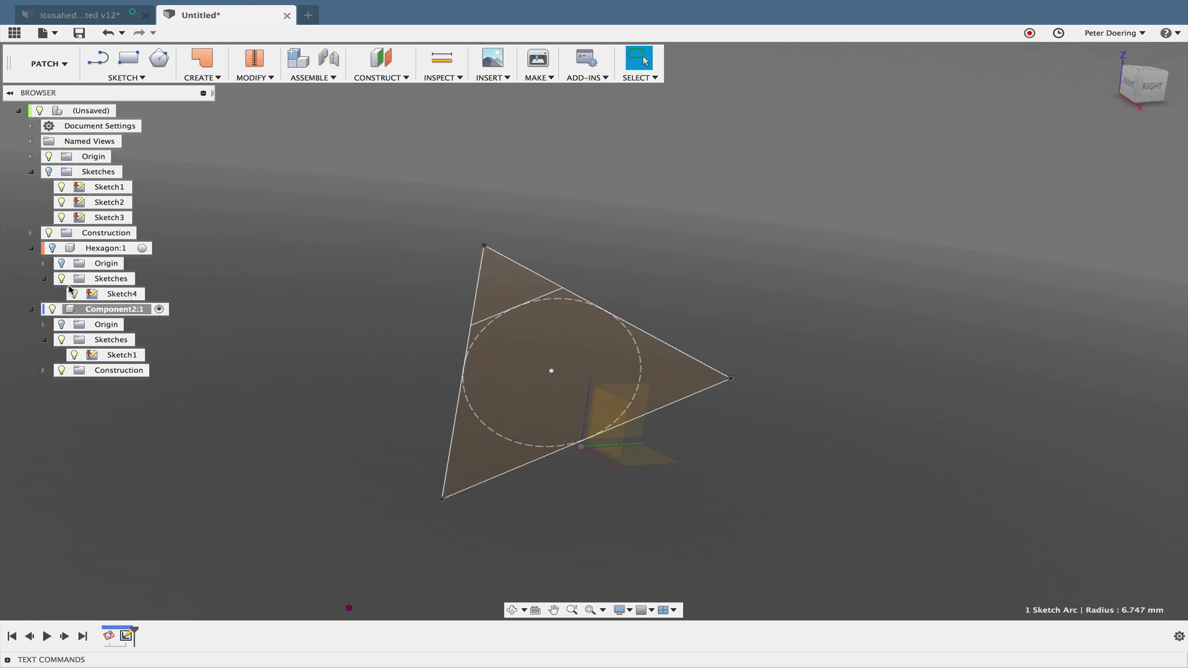
mouse_move(273, 308)
middle_mouse_down("shift")
mouse_move(329, 313)
mouse_move(318, 295)
mouse_move(756, 284)
mouse_move(679, 246)
middle_mouse_up("shift")
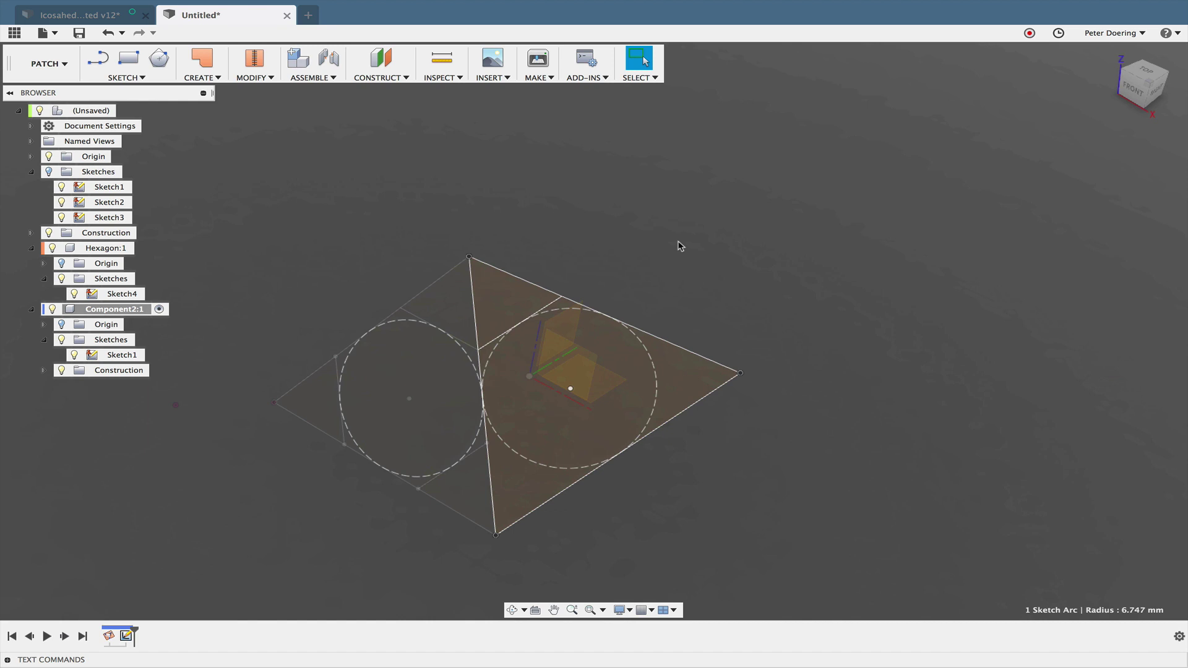
Step: Construct a plane through two edges, using the adjoining upper corner lines of the Hexagon and Component2 triangles
left_click(394, 78)
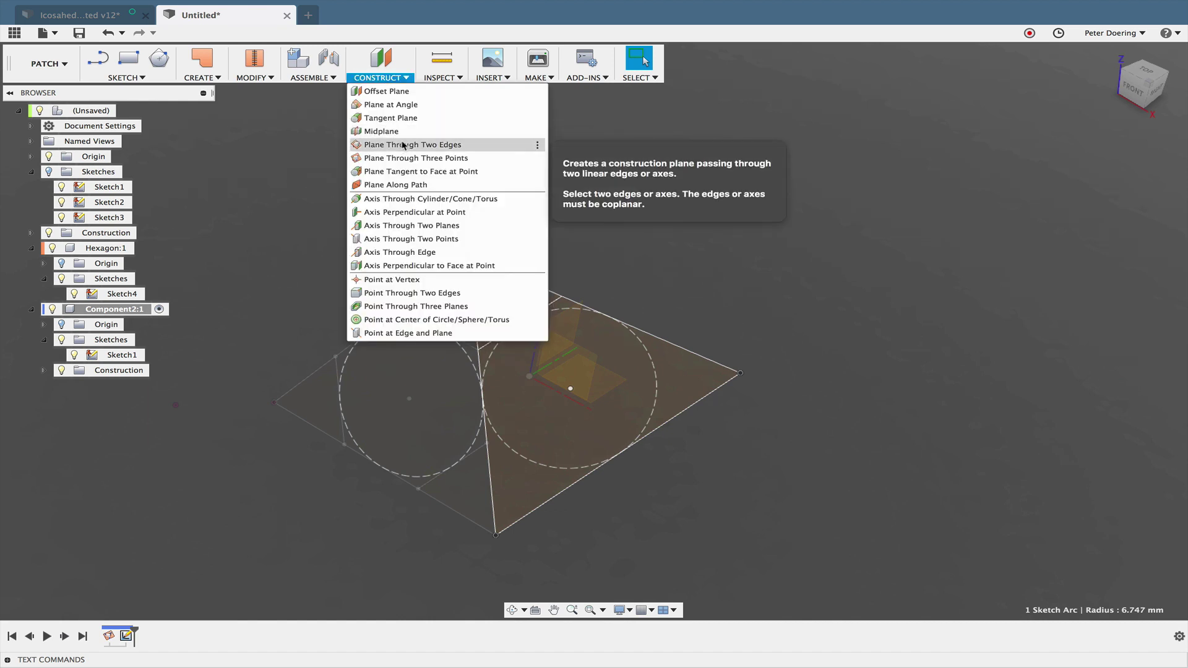
left_click(373, 146)
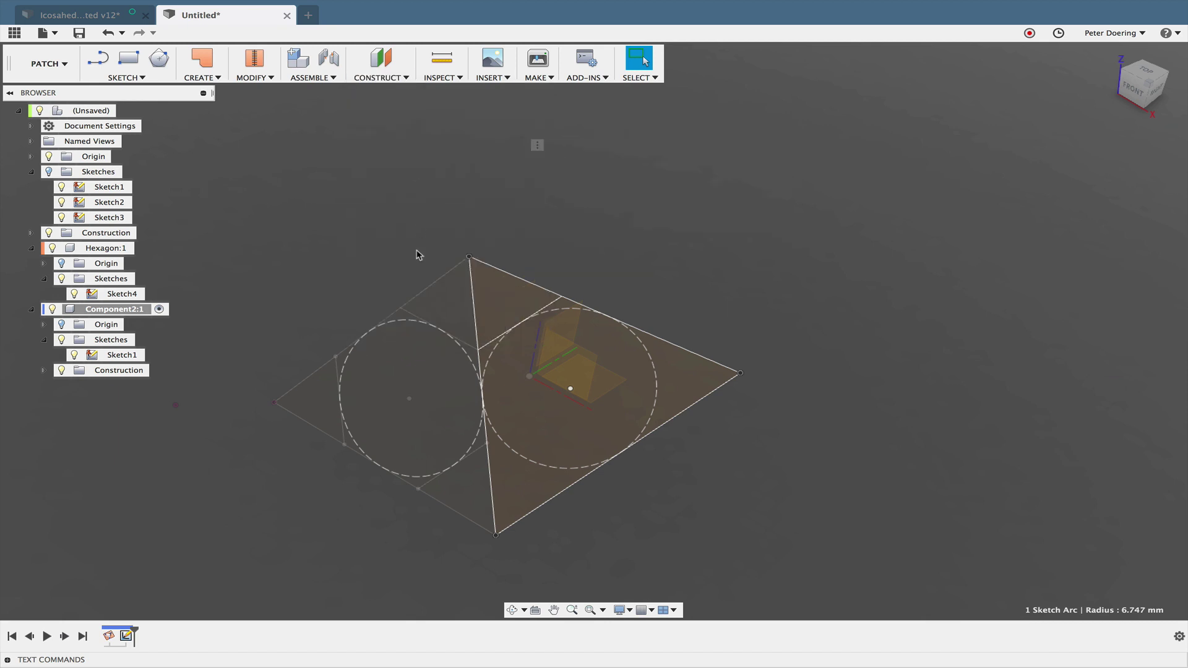
left_click(411, 316)
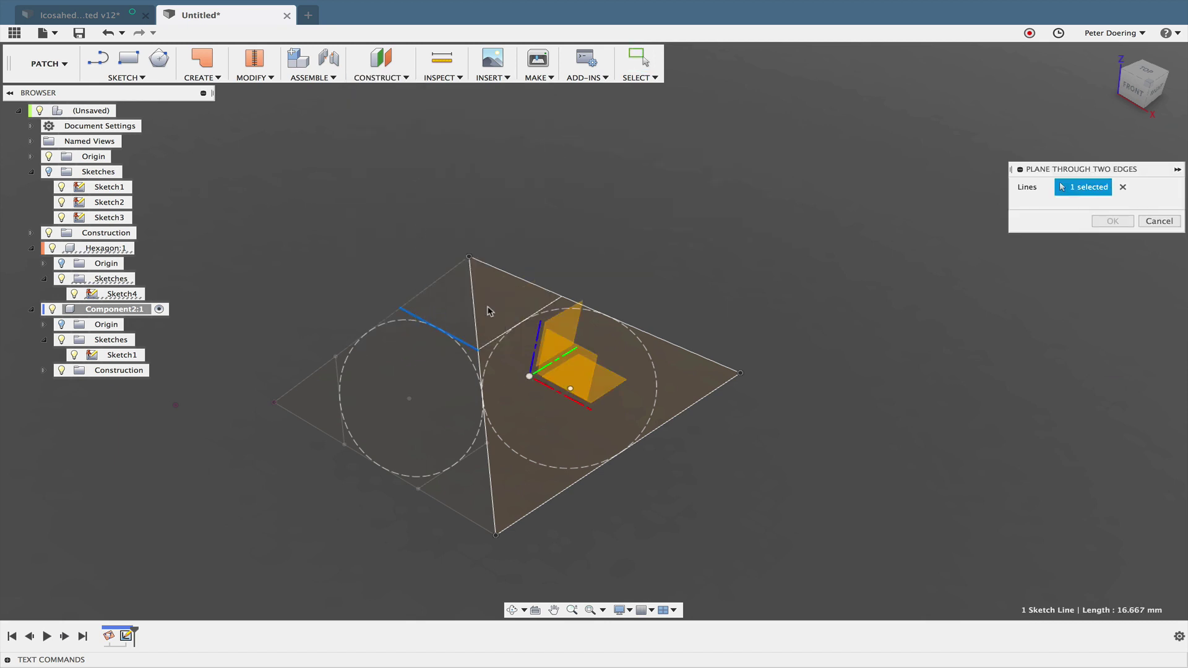
left_click(555, 305)
left_click(1112, 221)
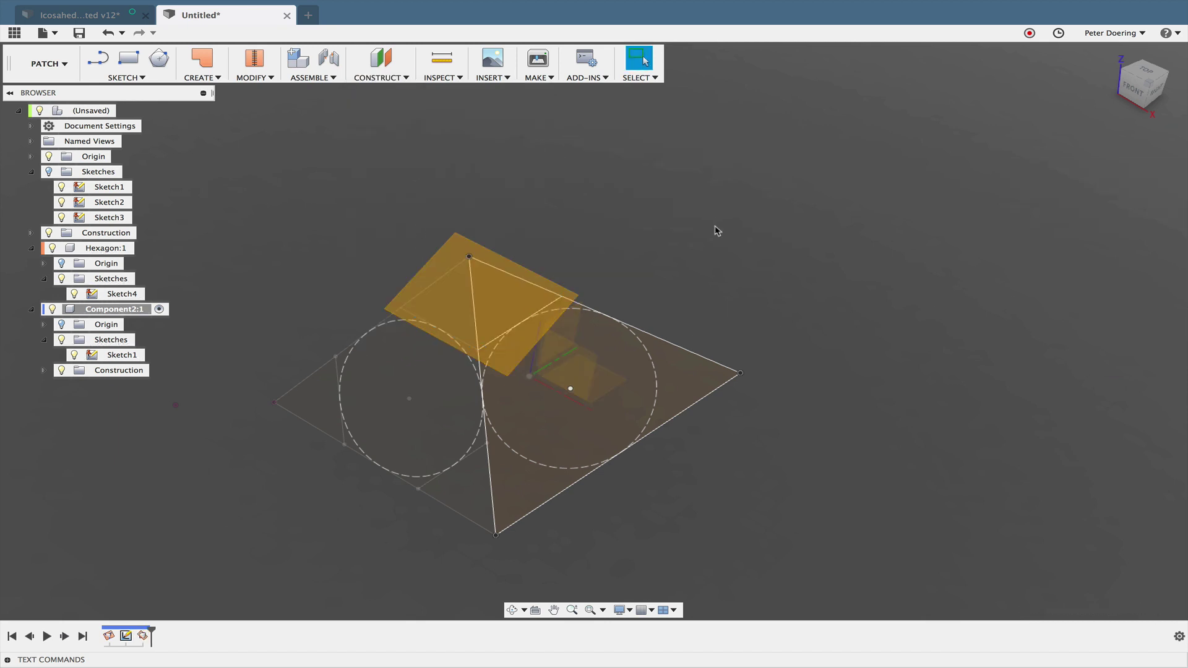
Step: Start a sketch in Component2 on the new two-edge construction plane and hide the Hexagon component
middle_click_drag(713, 228, 428, 202)
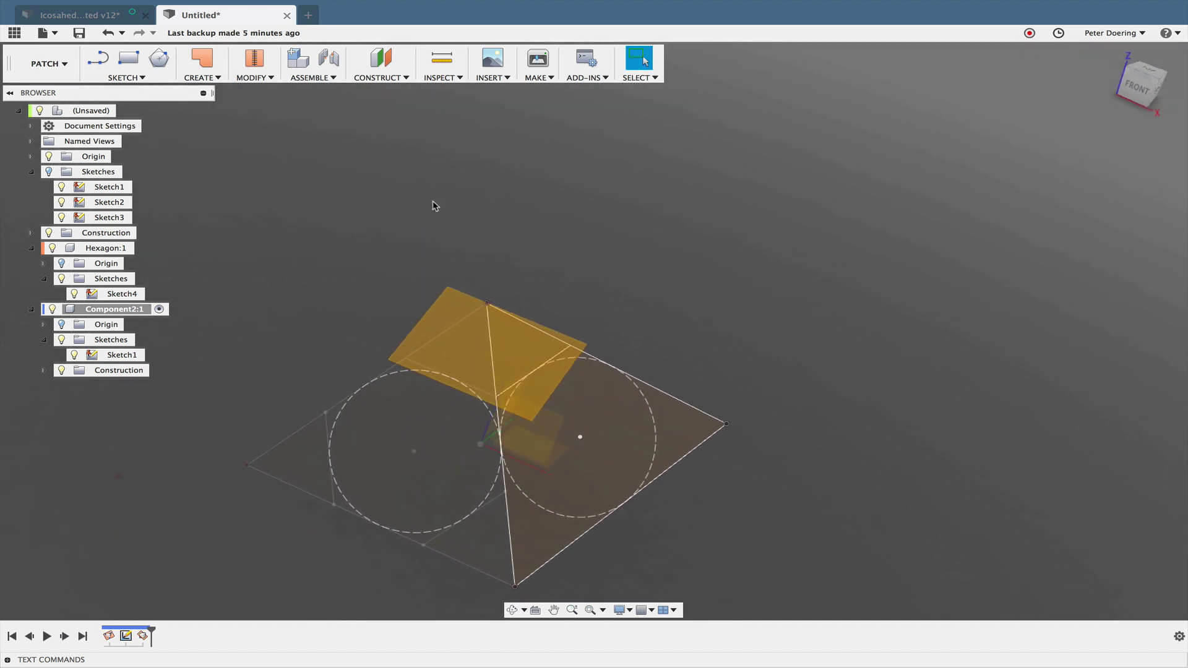
key("s")
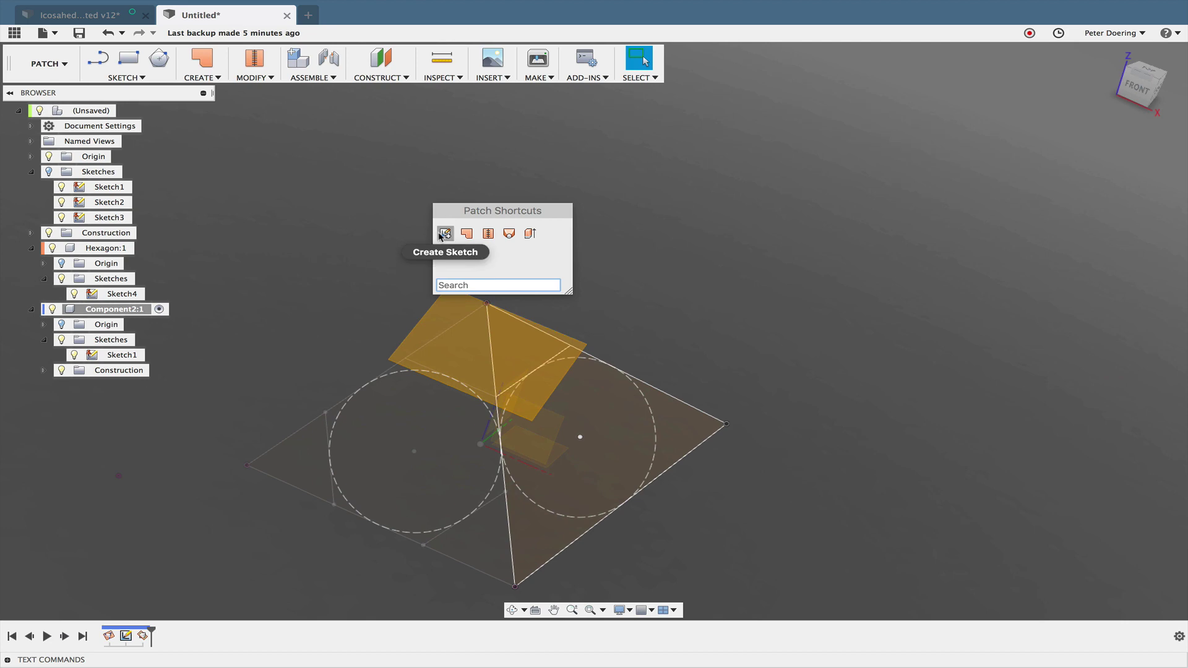
left_click(445, 231)
left_click(448, 303)
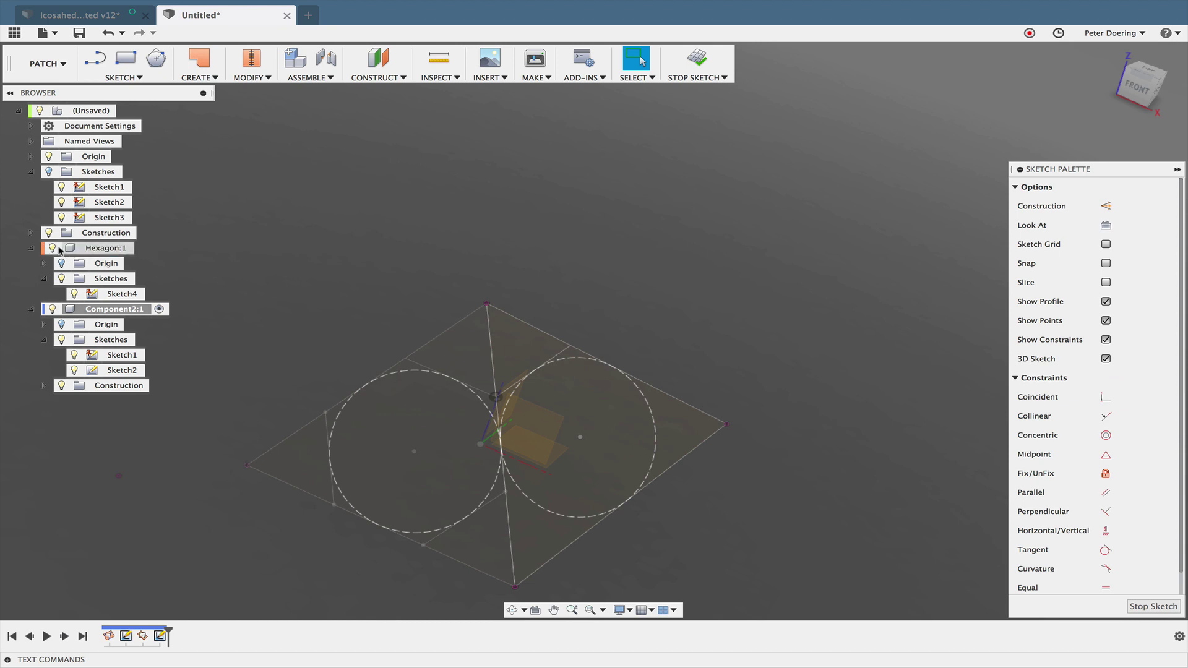
left_click(51, 248)
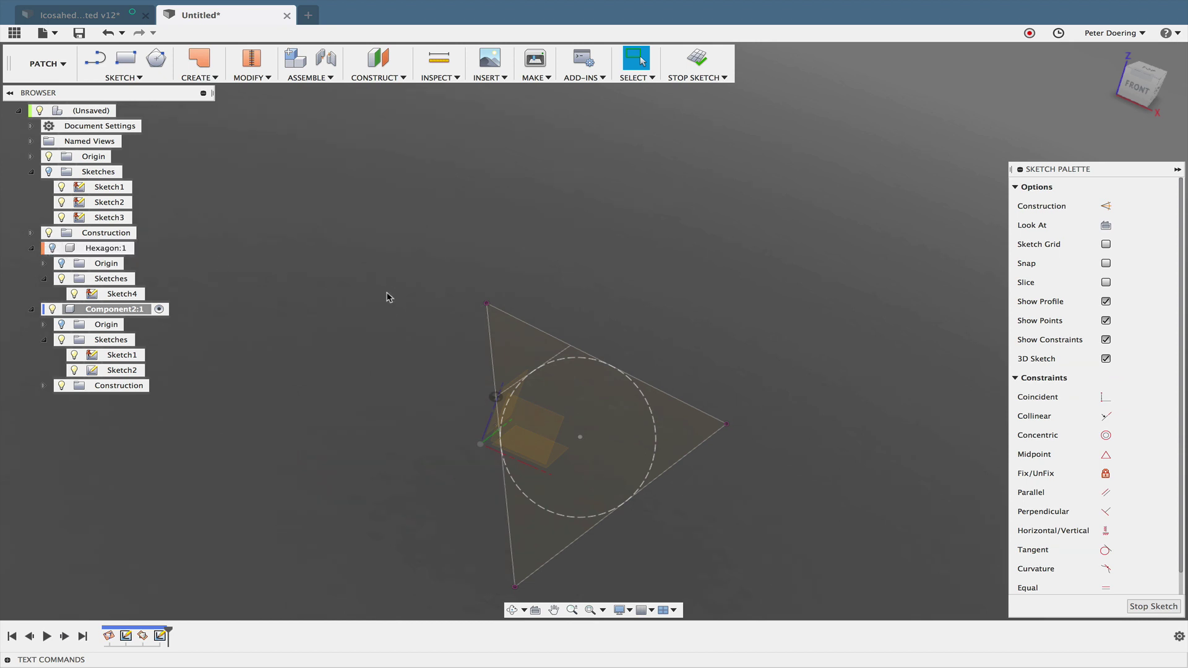
Step: Project the triangle's upper corner line into the sketch with projection link on, and hide Component2's Sketch1
key("s")
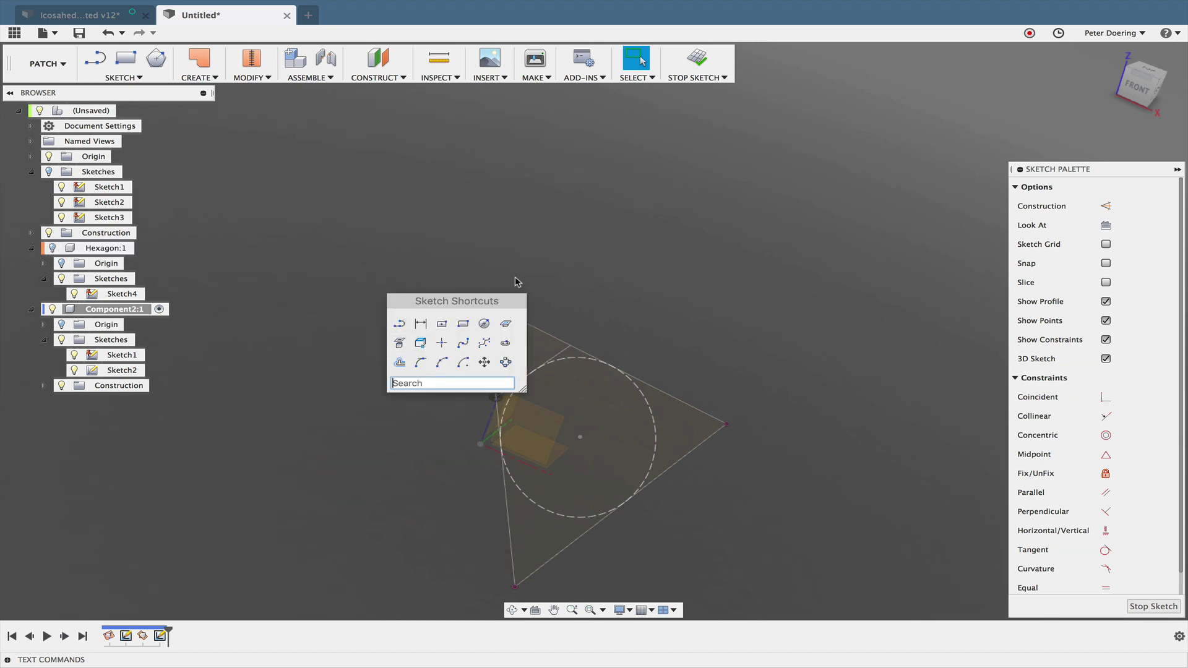
left_click(399, 344)
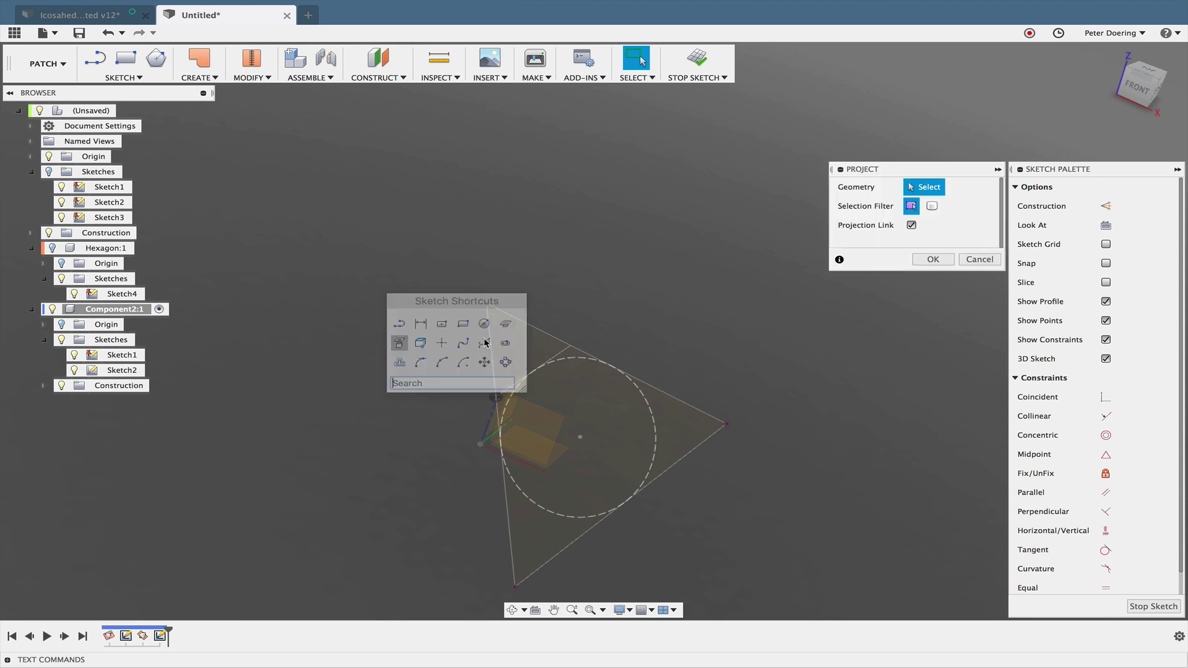
left_click(562, 354)
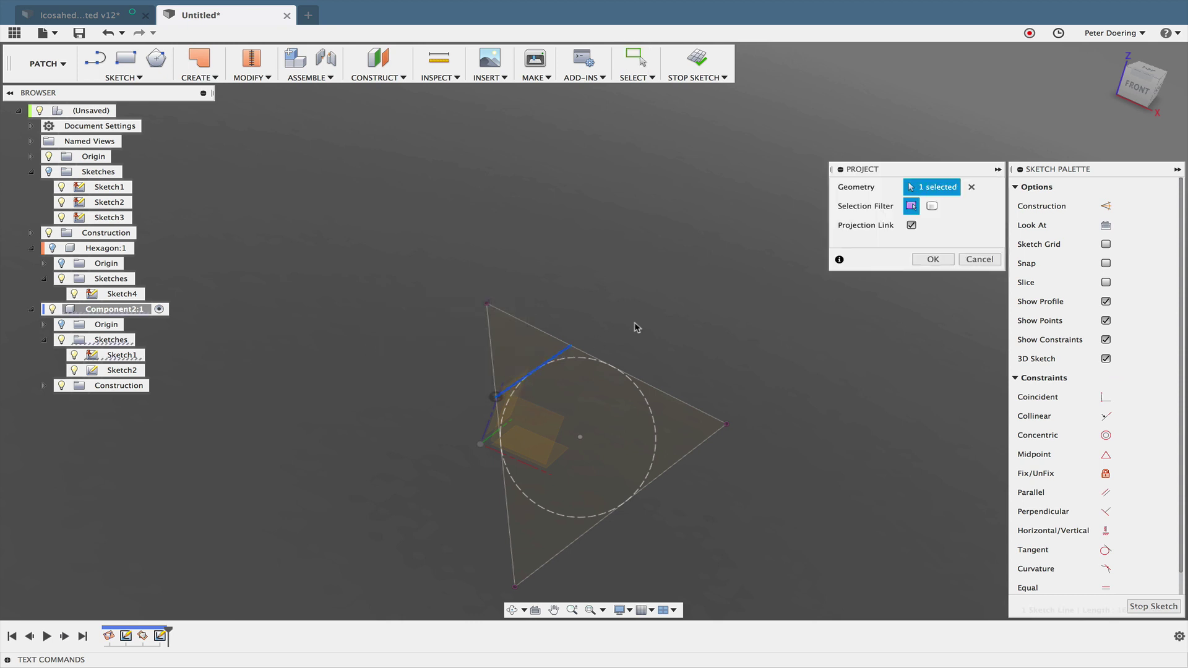
left_click(932, 259)
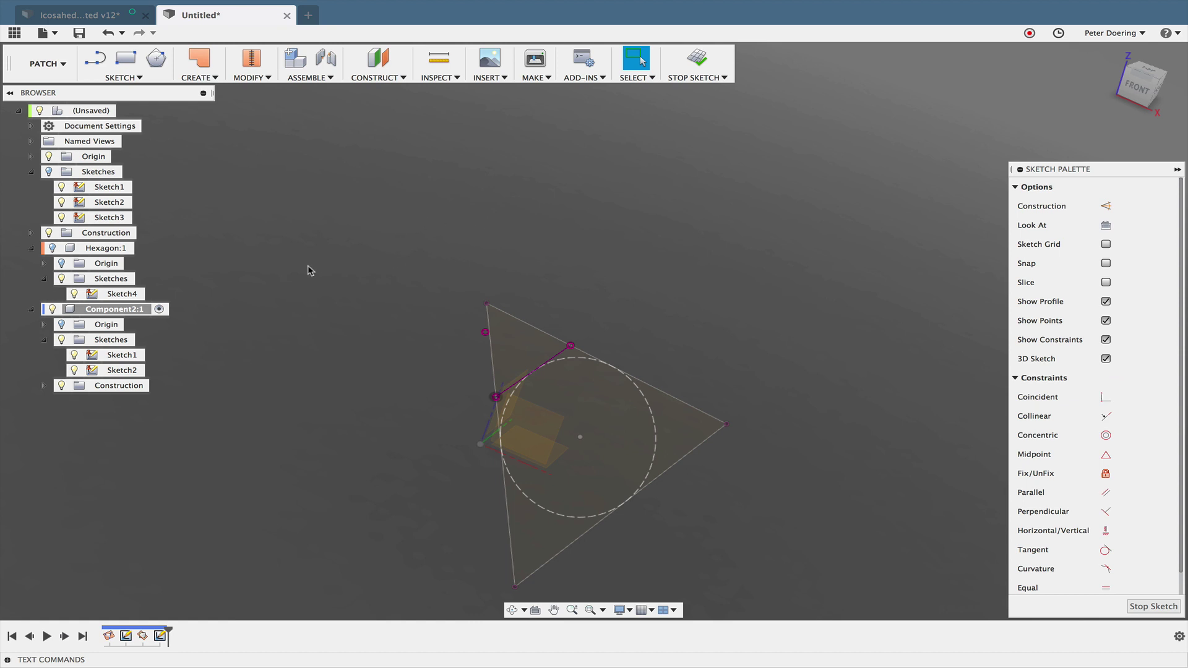
left_click(75, 354)
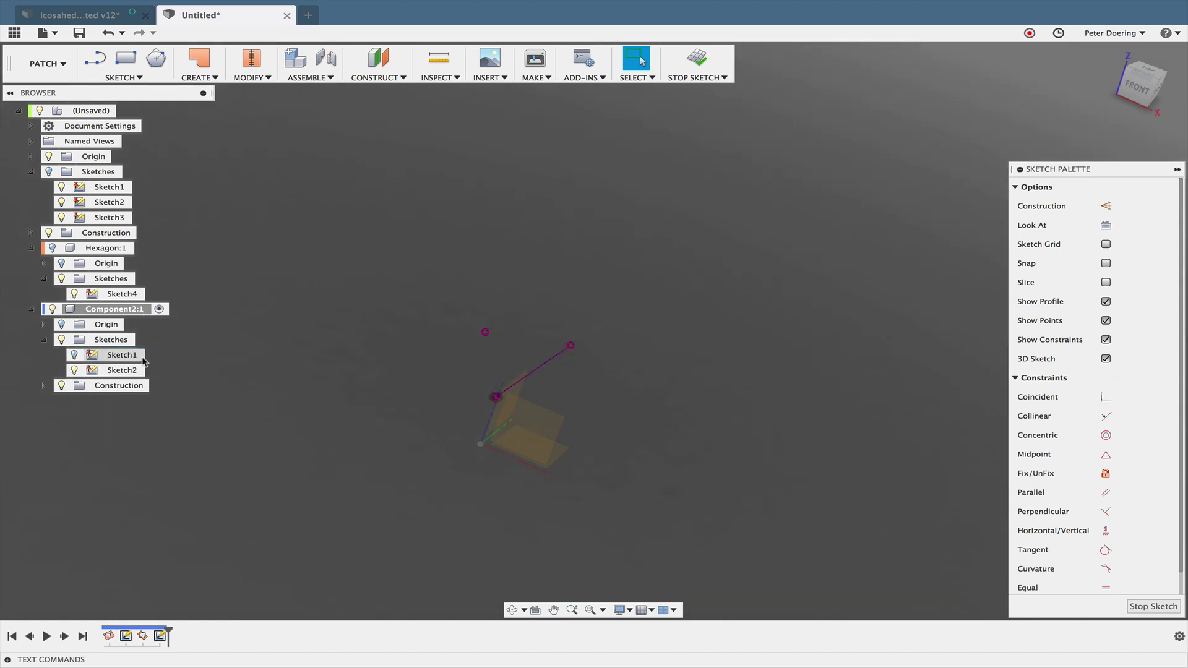
Step: Pattern the projected line in a full circle around the separate center point with quantity 5, forming a pentagon, and finish the sketch
middle_click_drag(360, 373, 362, 411)
key("s")
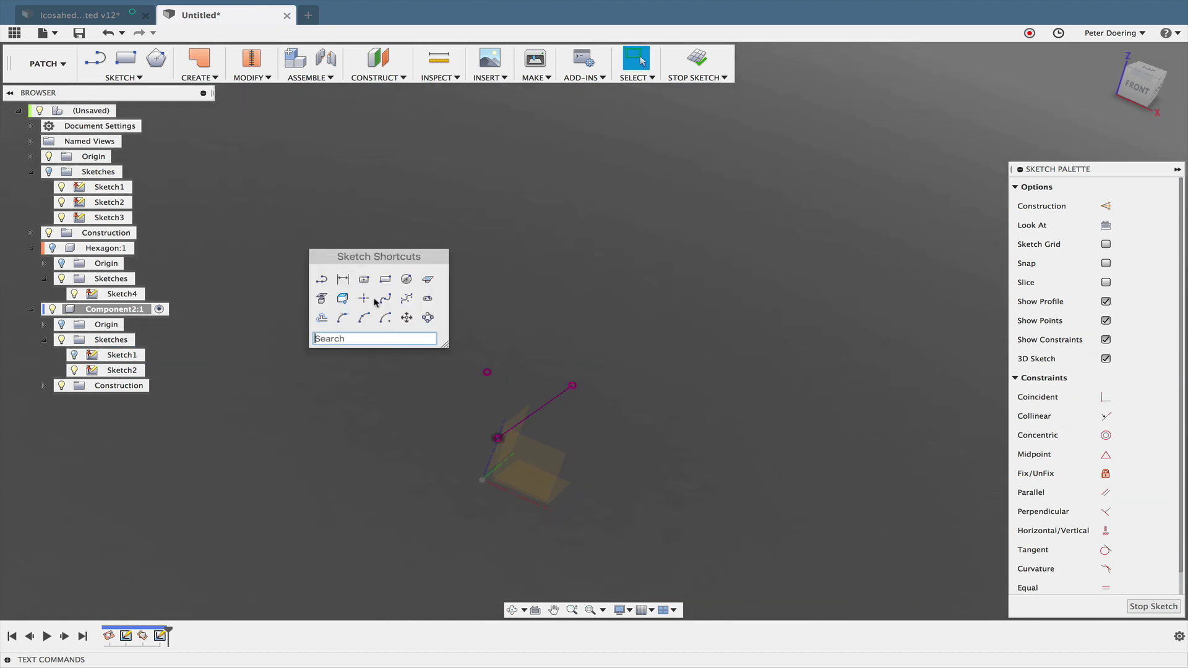
left_click(428, 318)
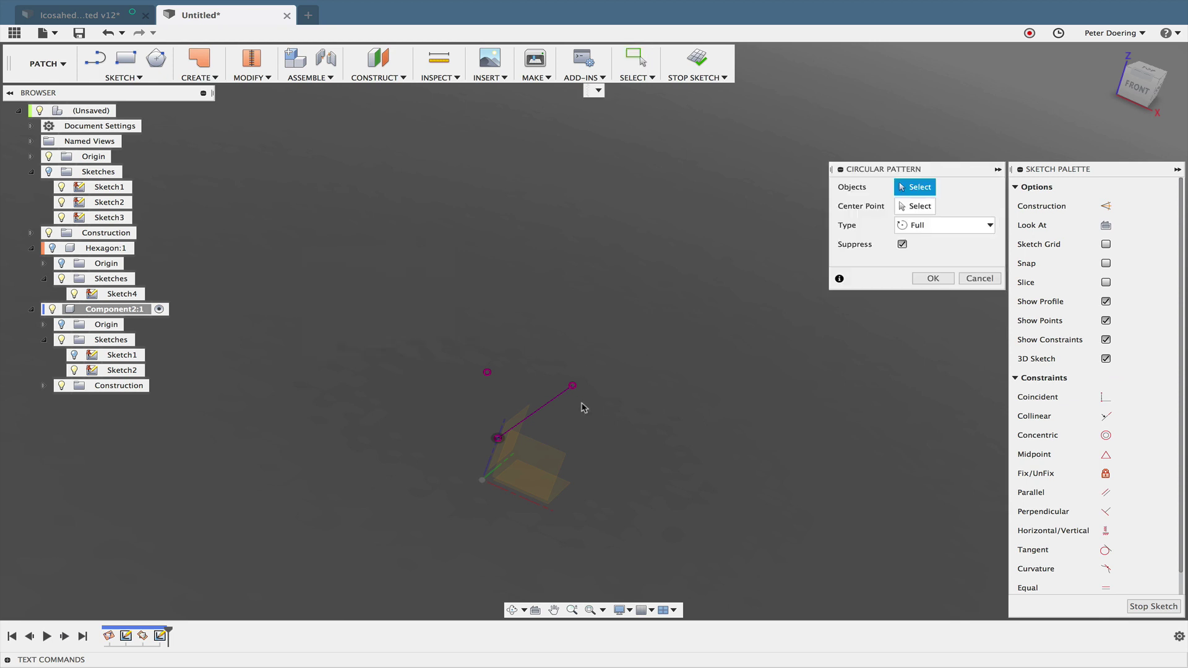
left_click(558, 399)
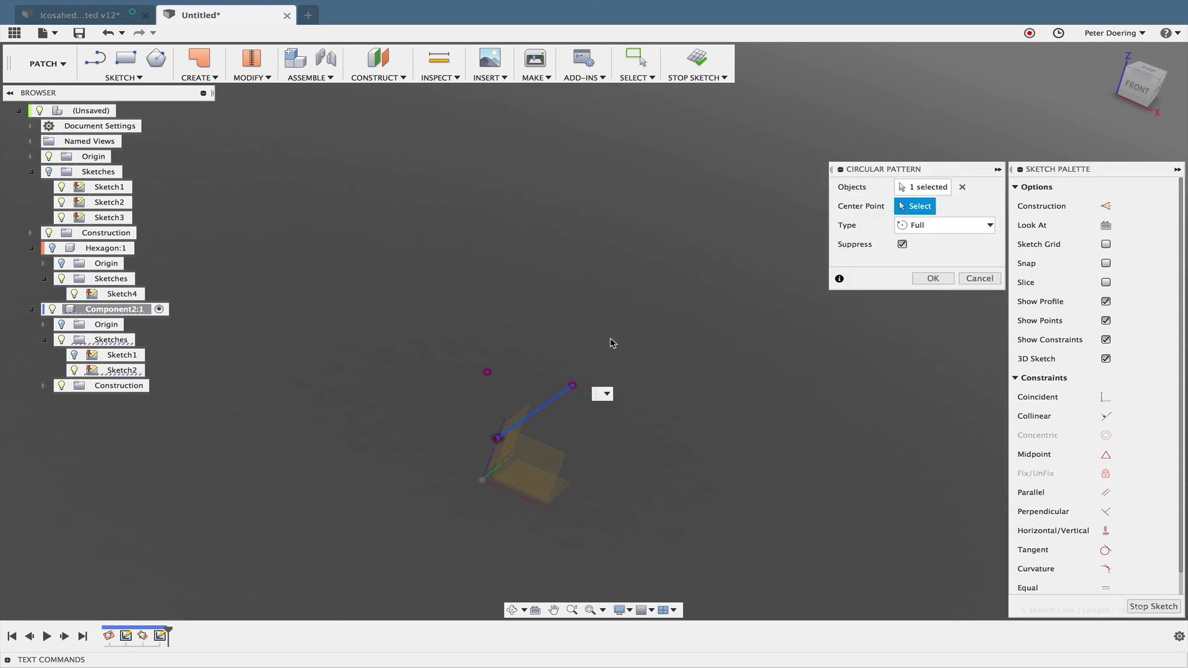
left_click(488, 372)
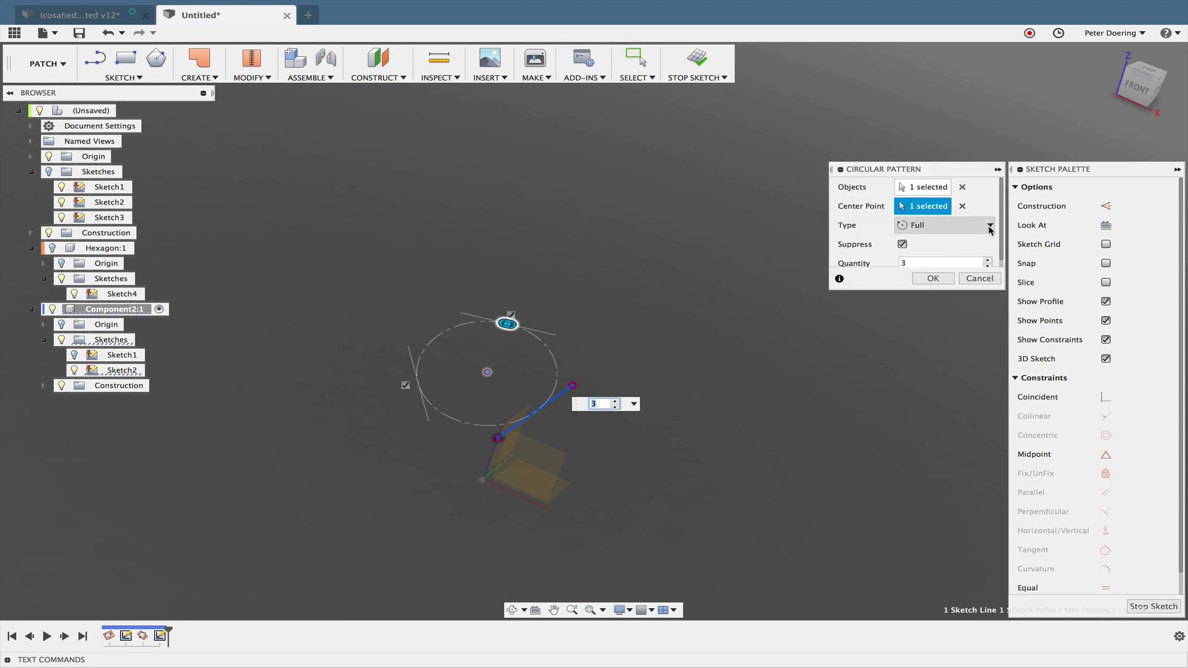
type("5")
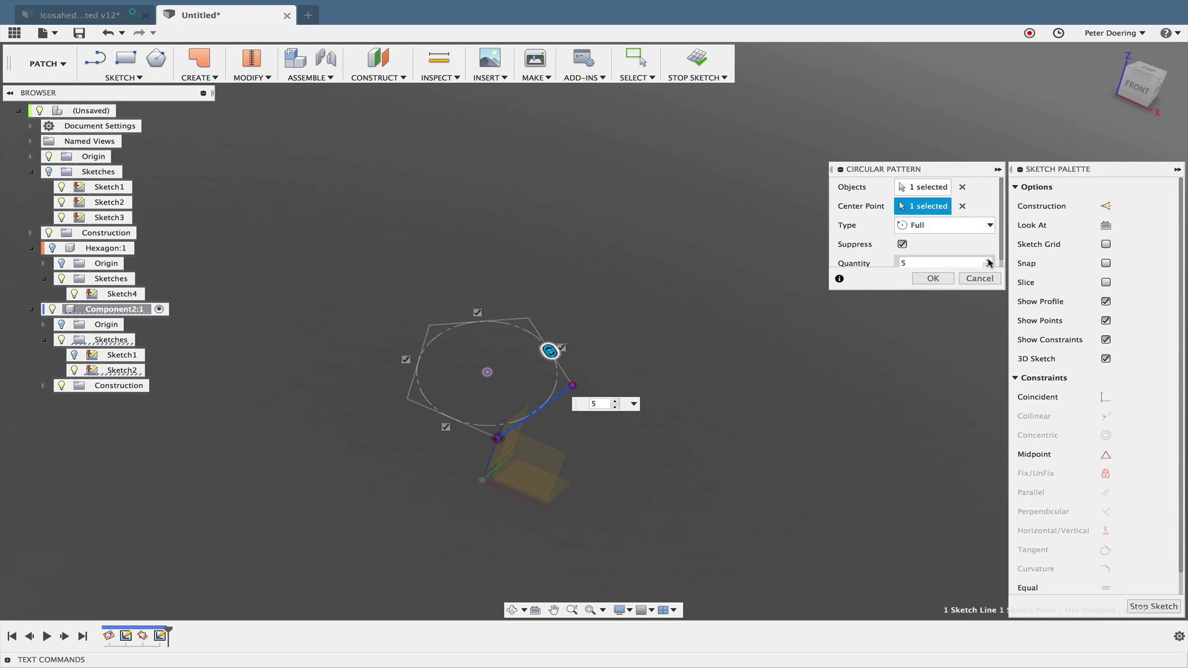
left_click(931, 279)
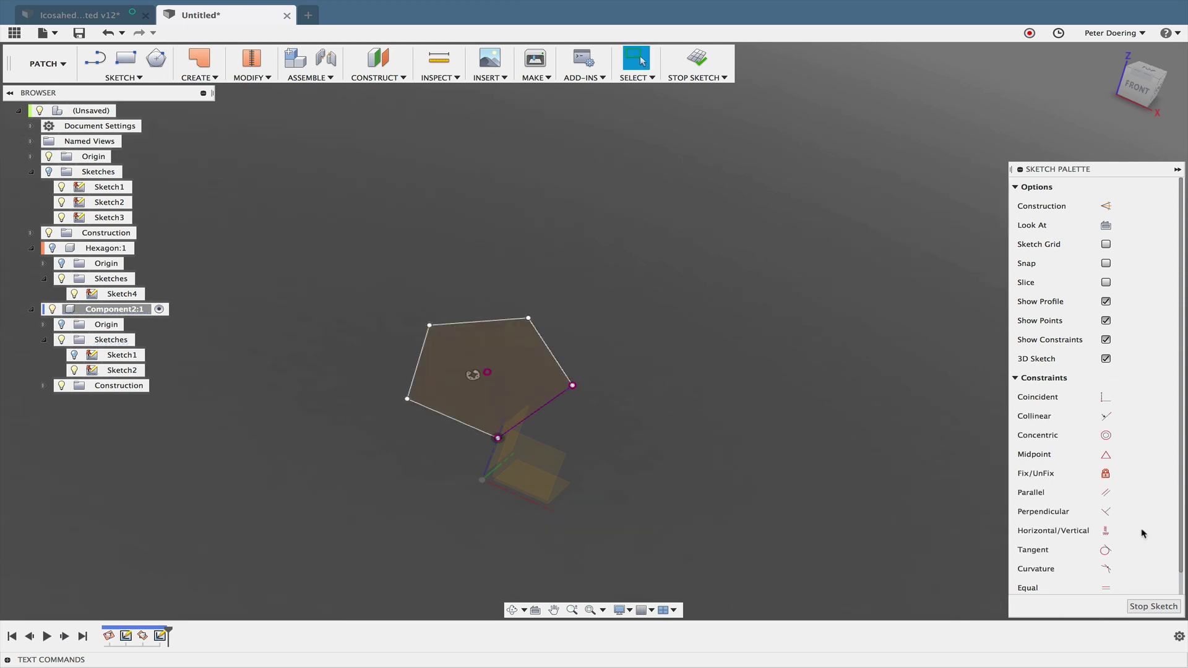
left_click(1151, 606)
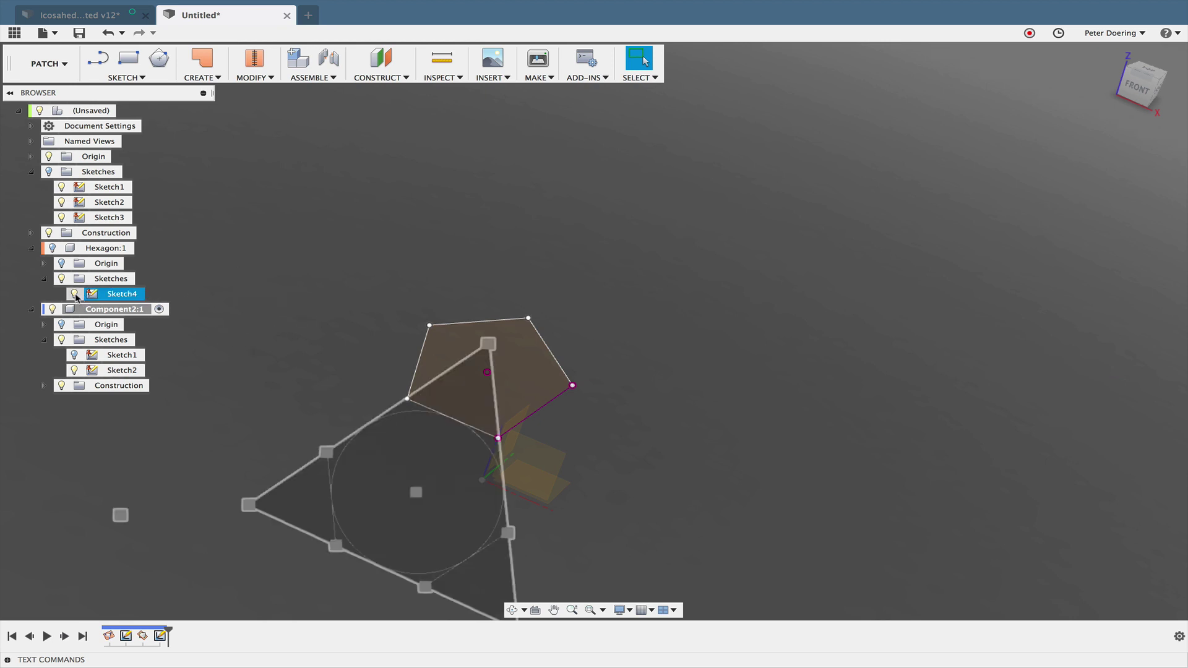
Step: Show the Hexagon component, collapse Component2, and make Hexagon the active component
left_click(52, 248)
mouse_move(252, 300)
middle_mouse_down("shift")
mouse_move(214, 293)
mouse_move(266, 320)
mouse_move(313, 260)
mouse_move(289, 262)
mouse_move(329, 254)
mouse_move(332, 274)
mouse_move(305, 265)
mouse_move(334, 251)
mouse_move(326, 265)
middle_mouse_up("shift")
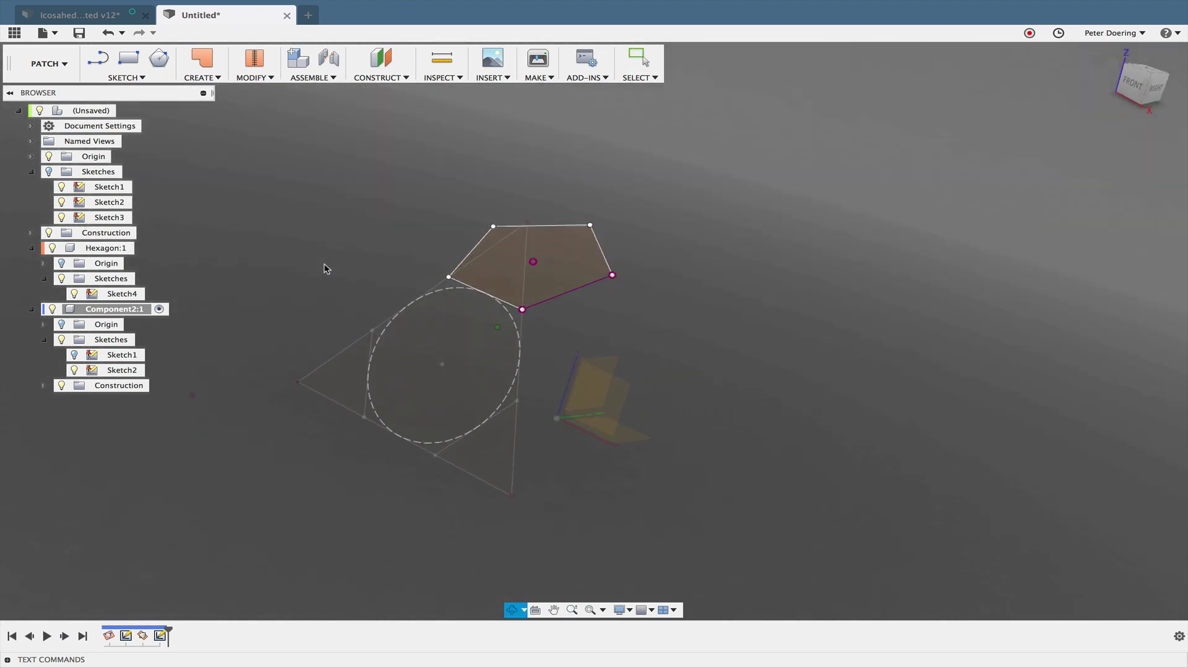
left_click(31, 310)
left_click(142, 248)
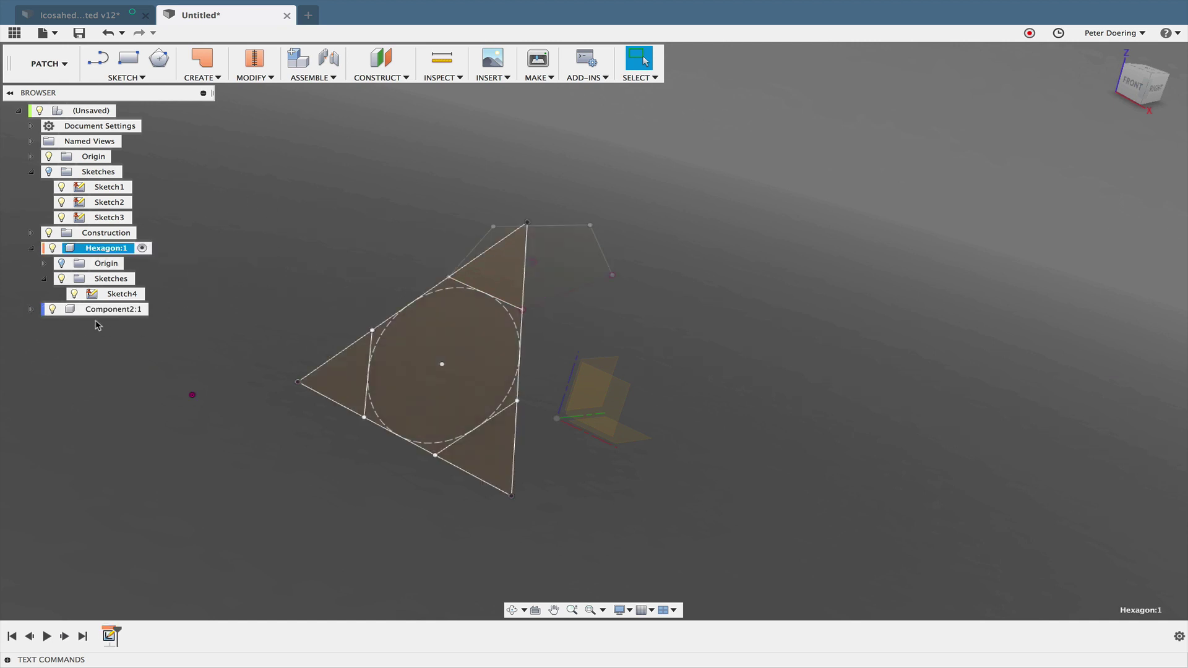
middle_click_drag(297, 288, 291, 225, "shift")
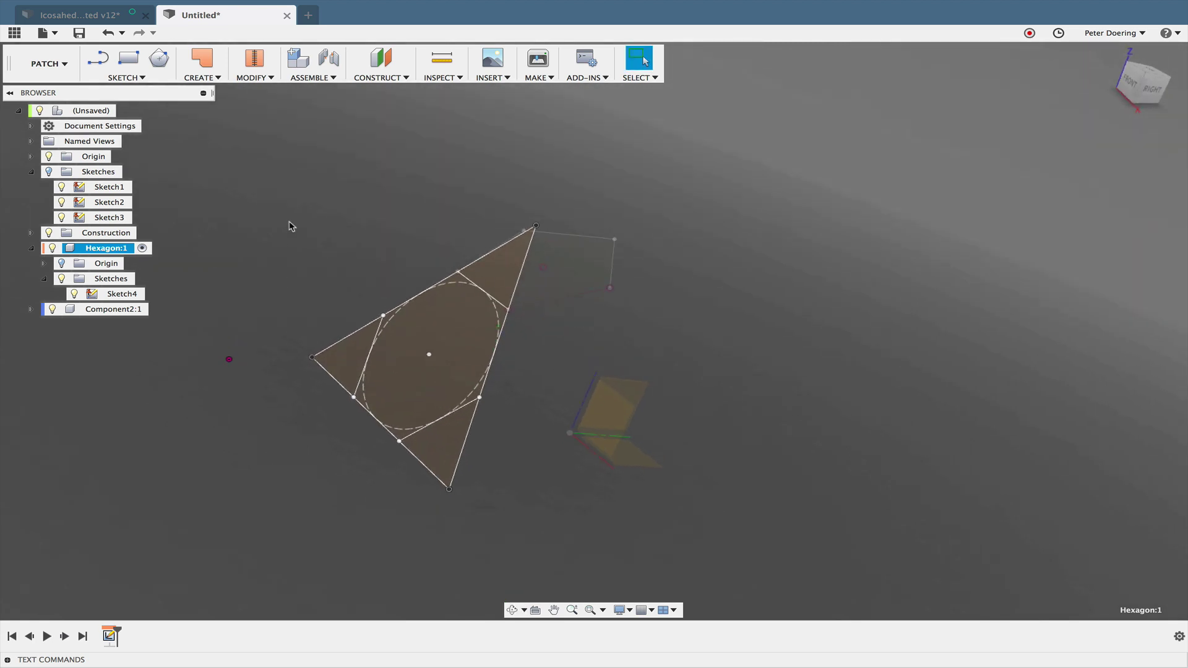
Step: In the Model workspace, loft the hexagonal profile to the origin point as a new body and hide the Hexagon component's sketches
left_click(62, 63)
left_click(41, 88)
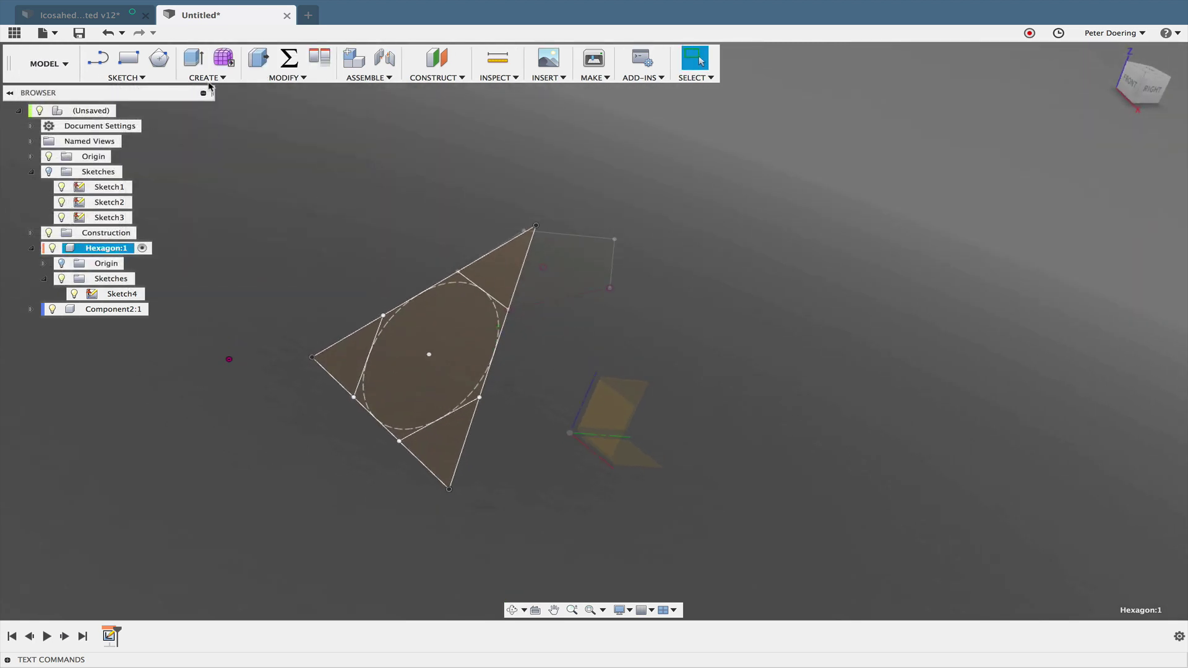
left_click(208, 78)
left_click(221, 159)
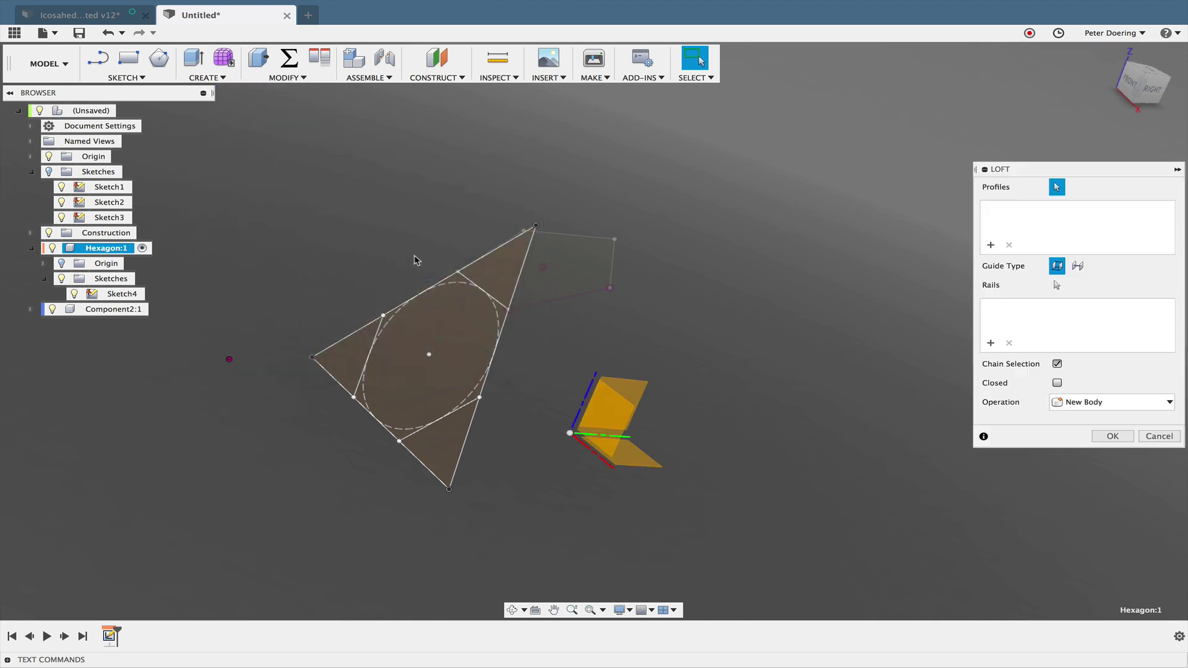
left_click(459, 313)
left_click(567, 435)
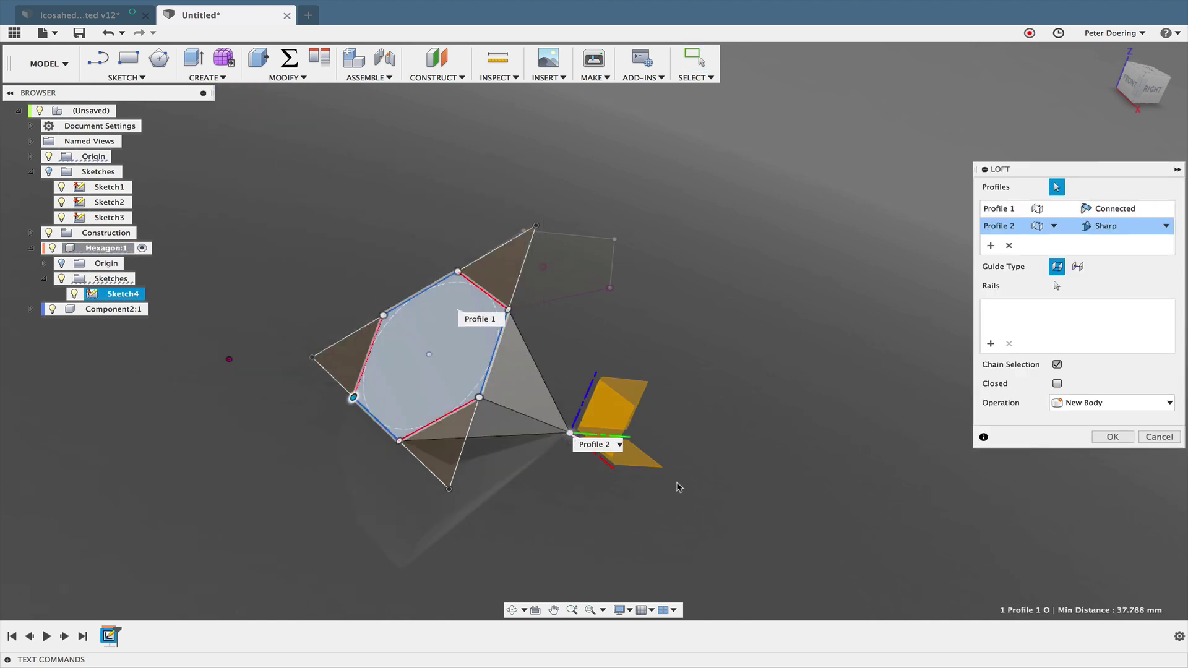
left_click(1111, 437)
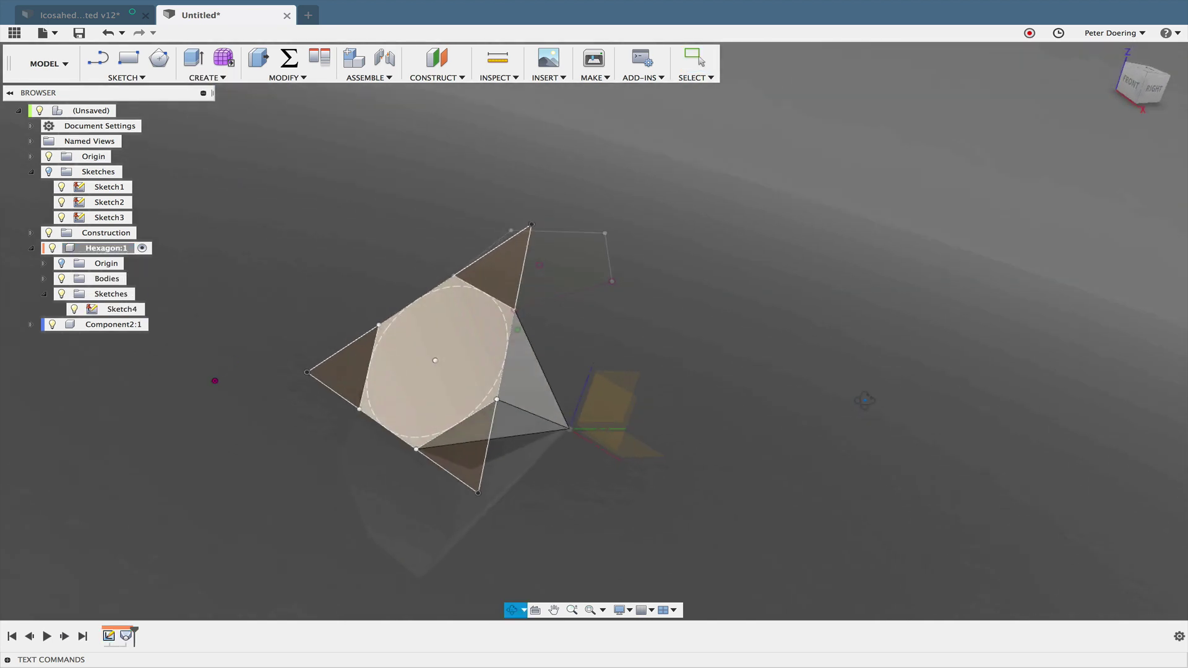
left_click(31, 172)
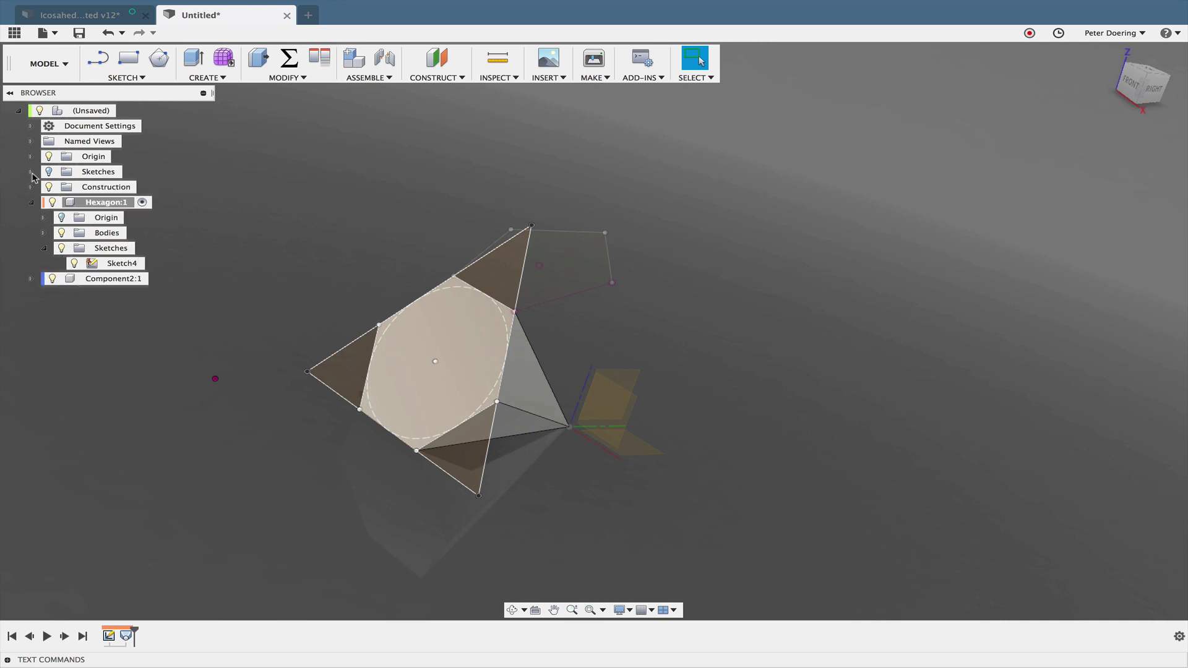
left_click(61, 248)
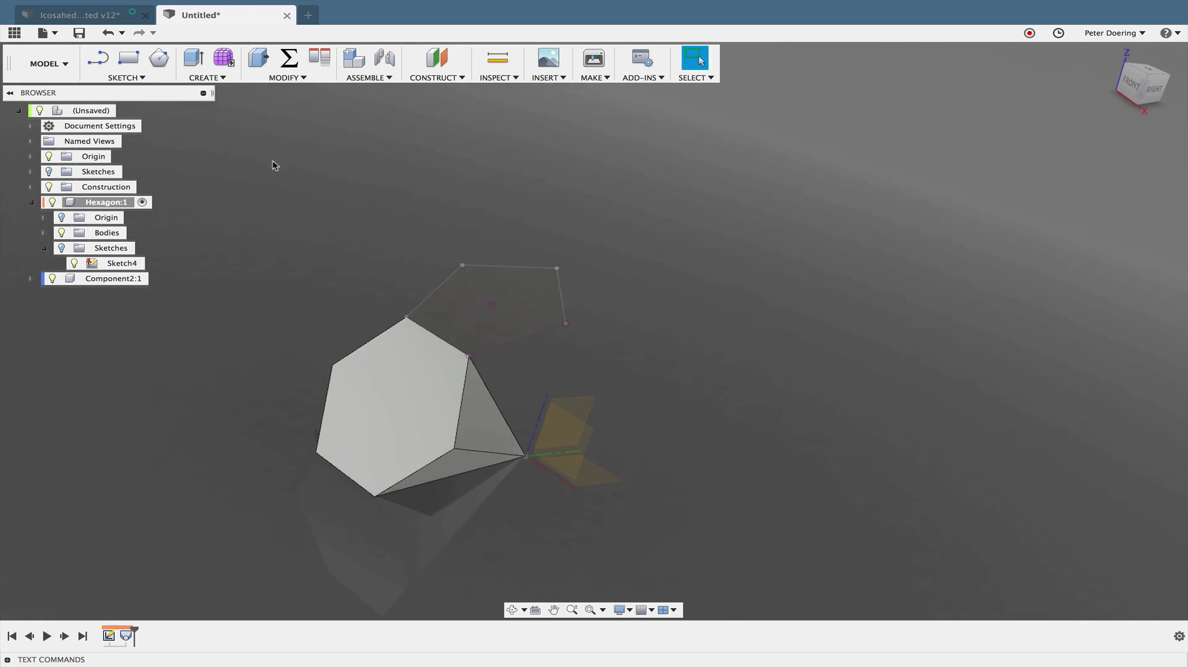
Step: Create an offset plane from the Hexagon body's outer hexagonal face at a distance of -wall_thickness
left_click(437, 58)
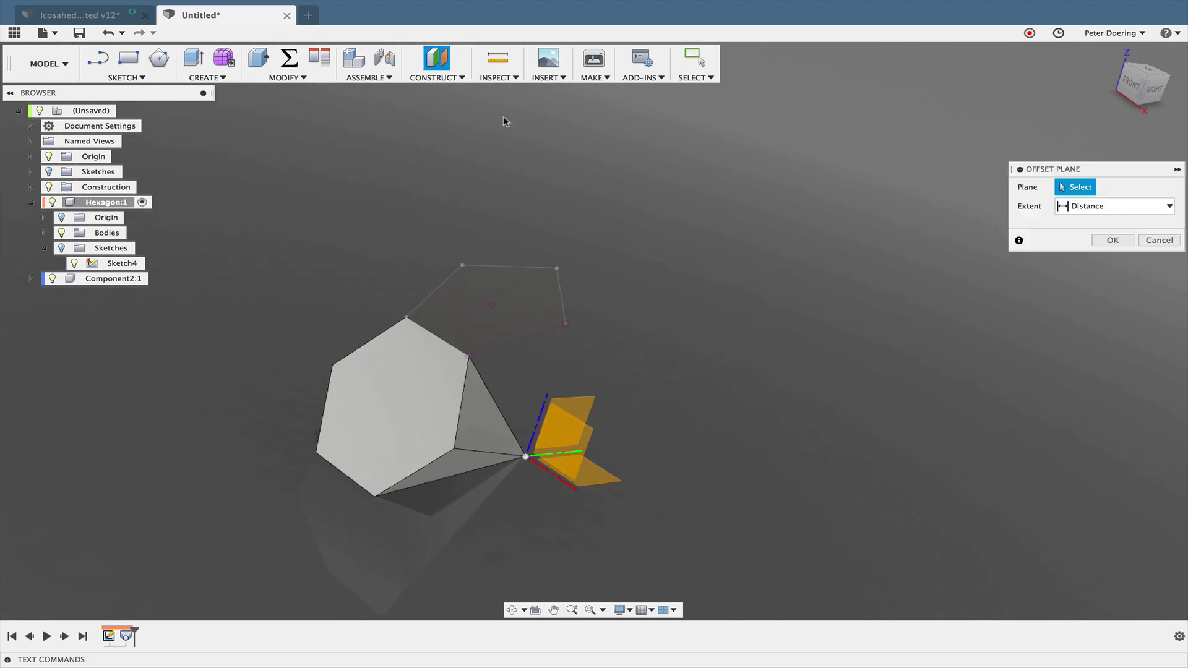
left_click(382, 399)
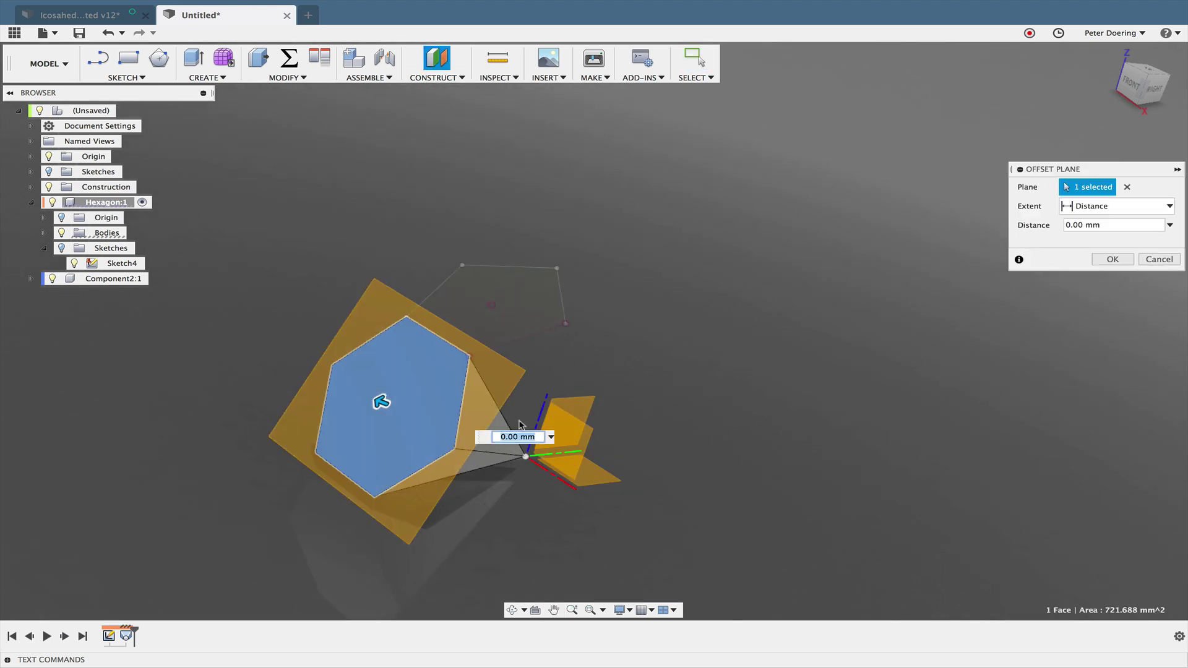
type("-w")
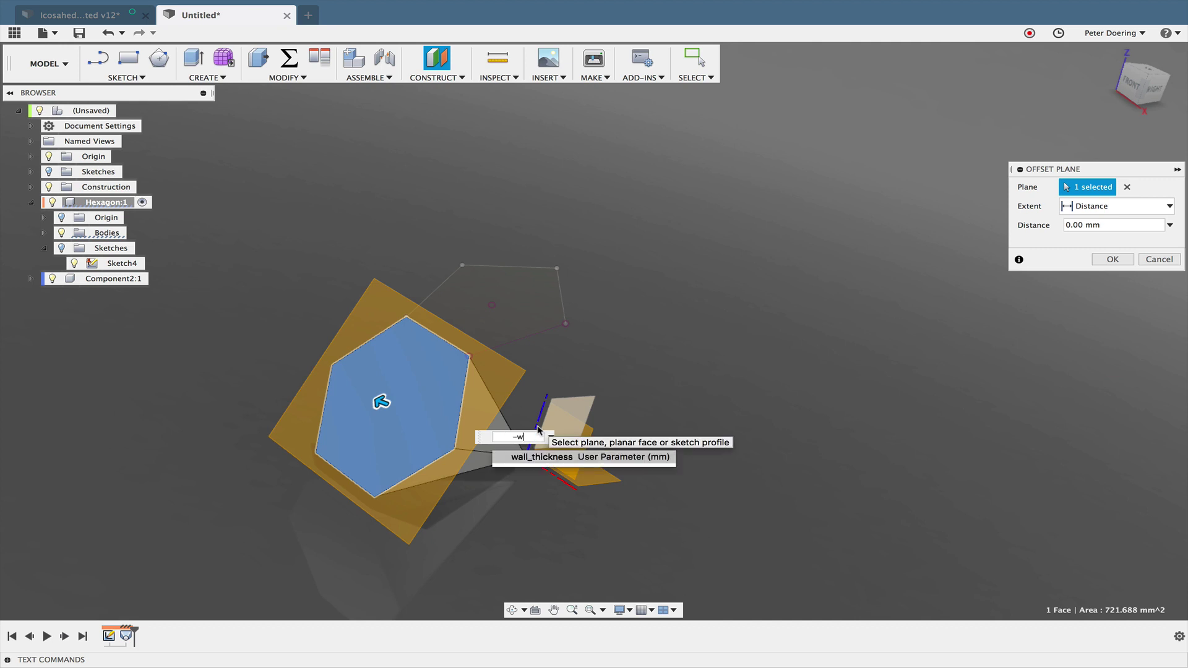
key("Return")
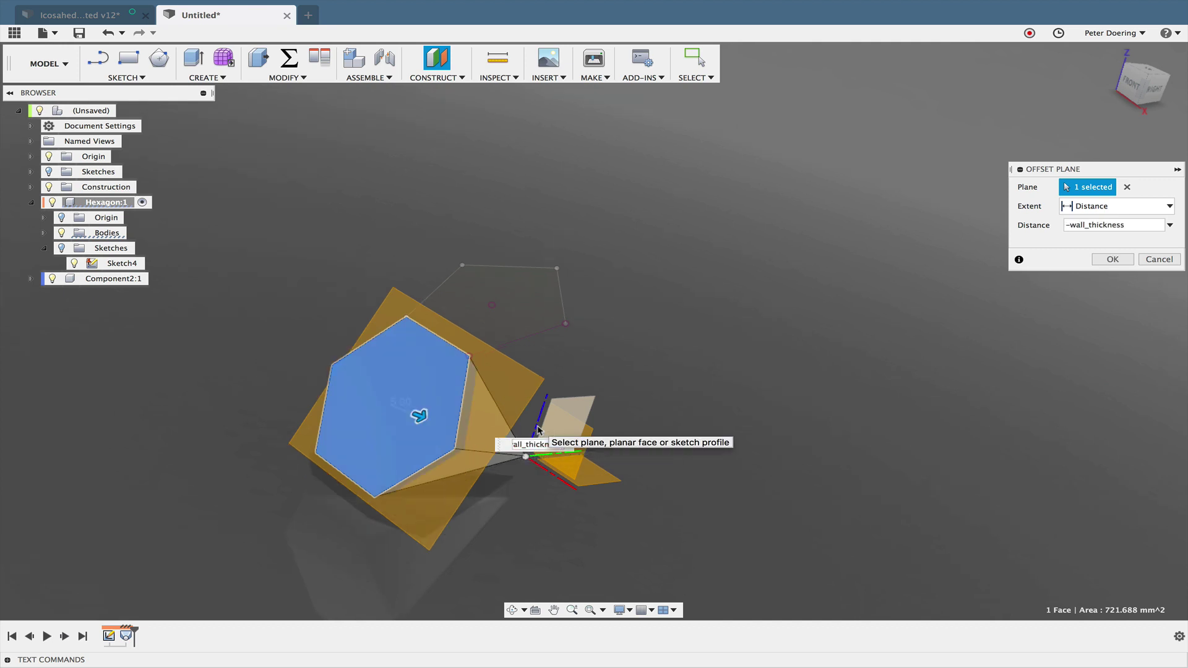
key("Return")
Step: Split the lofted hexagonal body with the new offset plane as the splitting tool
left_click(287, 78)
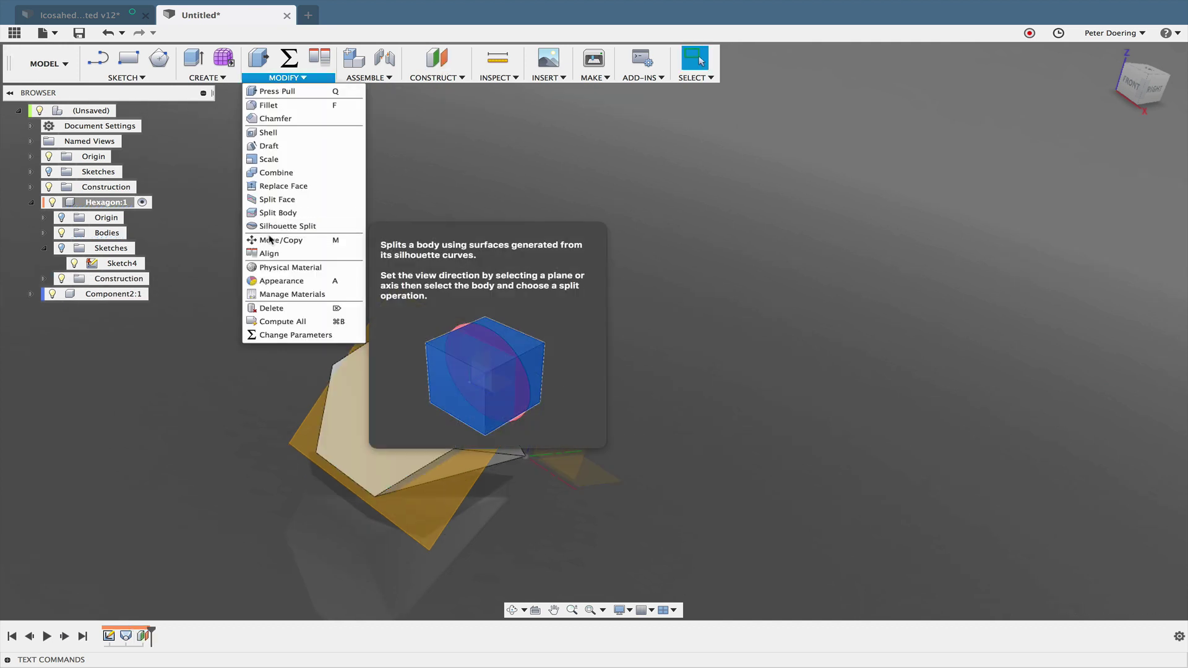
left_click(281, 213)
left_click(390, 354)
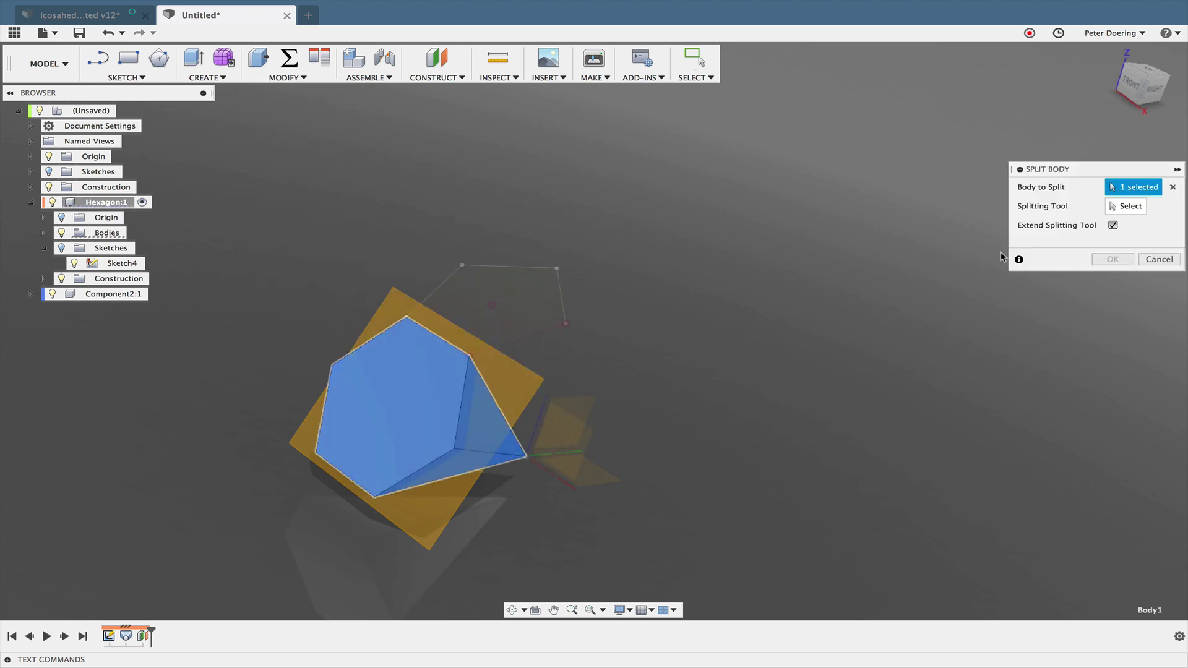
left_click(535, 384)
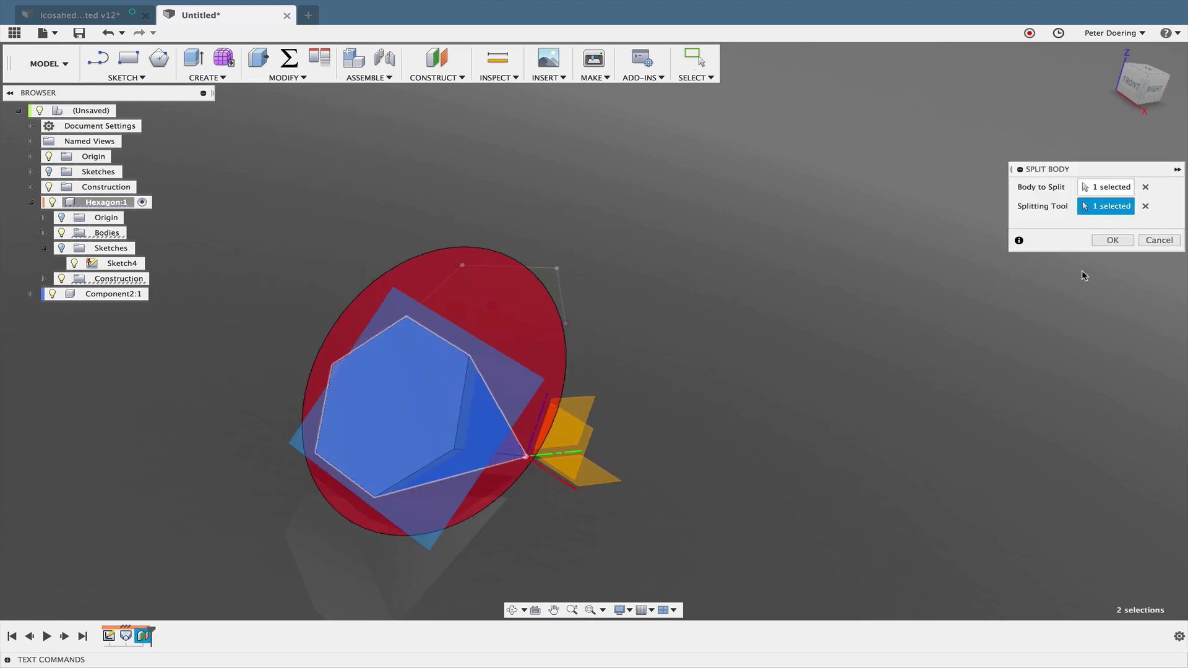
left_click(1112, 243)
Step: Remove Body1, the inner pyramid tip, from the Hexagon component, leaving only the outer hexagonal plate
middle_click_drag(611, 295, 191, 304, "shift")
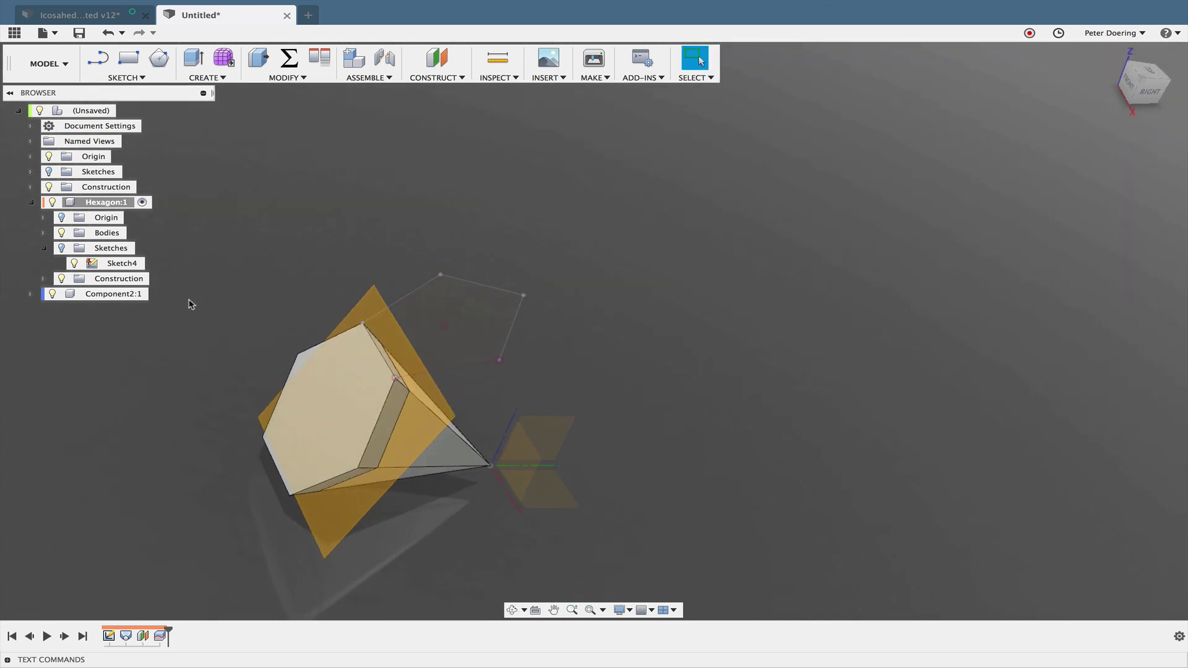
left_click(44, 234)
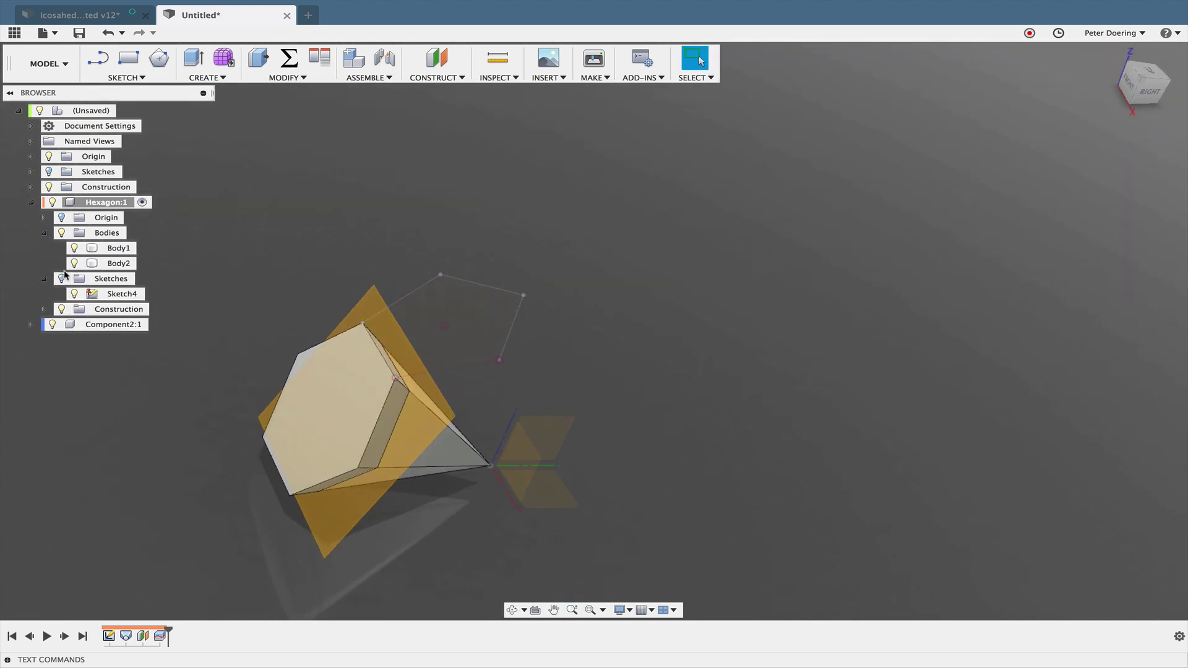
right_click(125, 250)
left_click(181, 443)
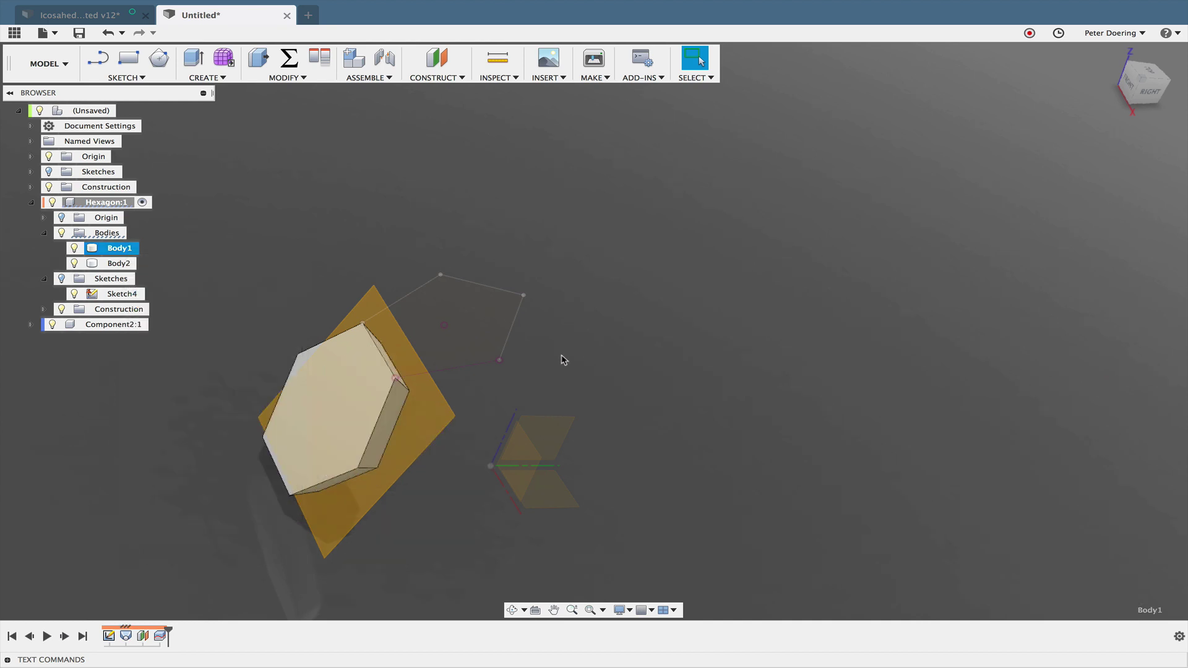
middle_click_drag(583, 365, 560, 309, "shift")
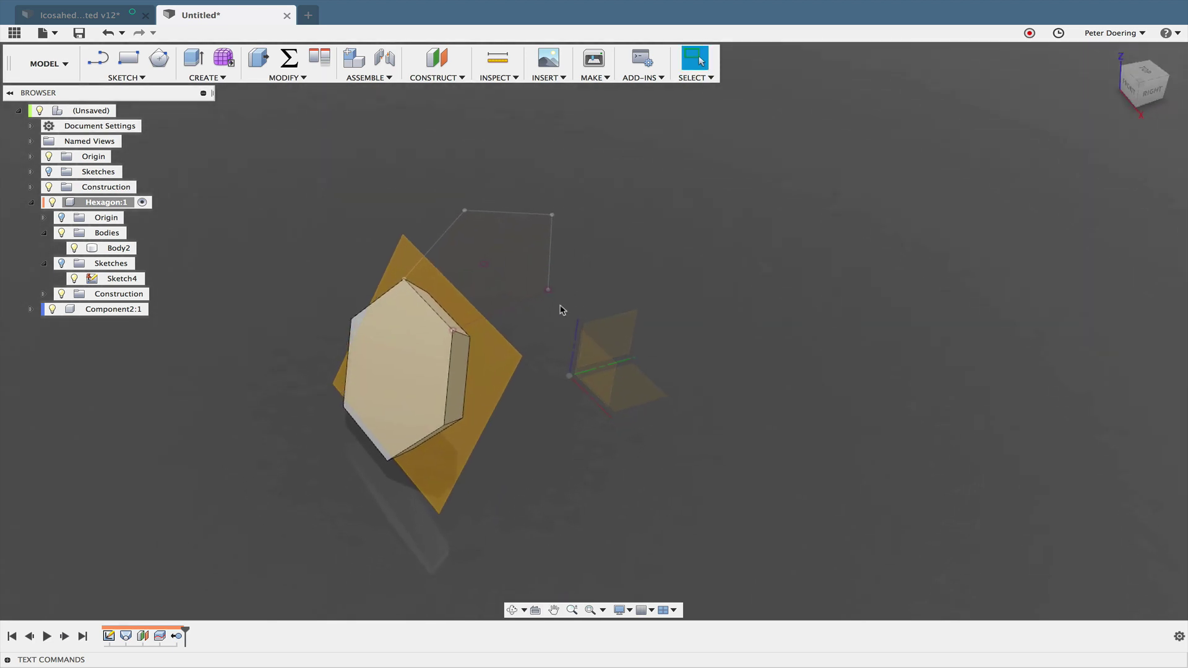
Step: Make Component2 the active component and loft its pentagon profile to the origin point as a new body
left_click(31, 202)
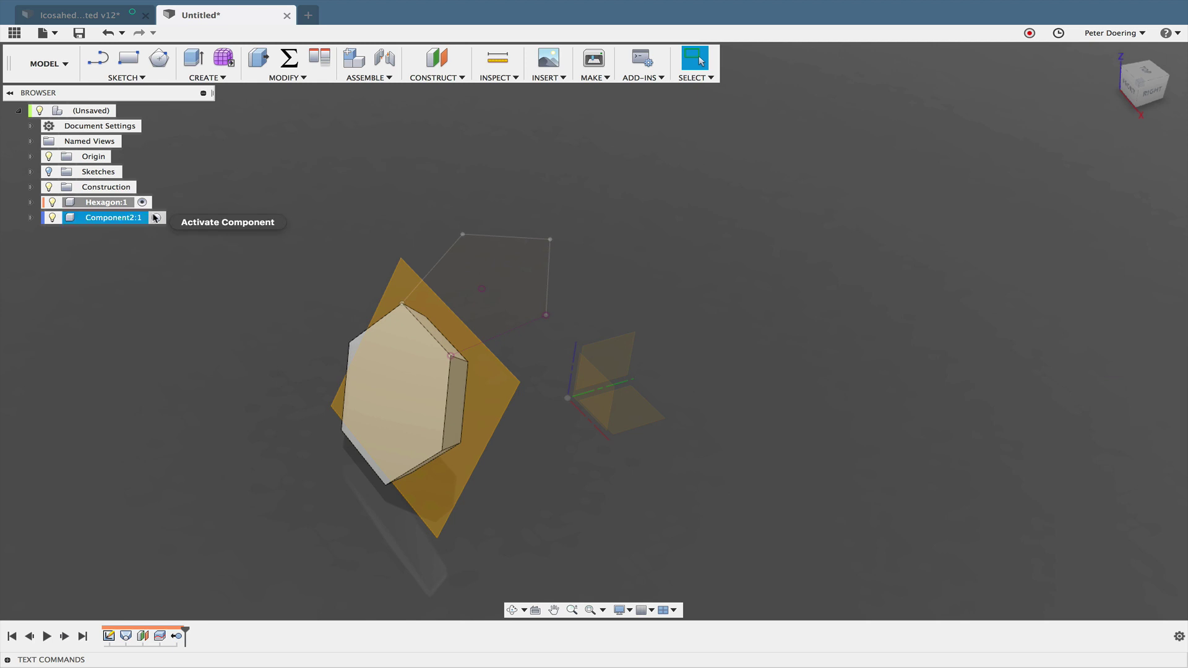
left_click(156, 217)
middle_click_drag(151, 276, 146, 281, "shift")
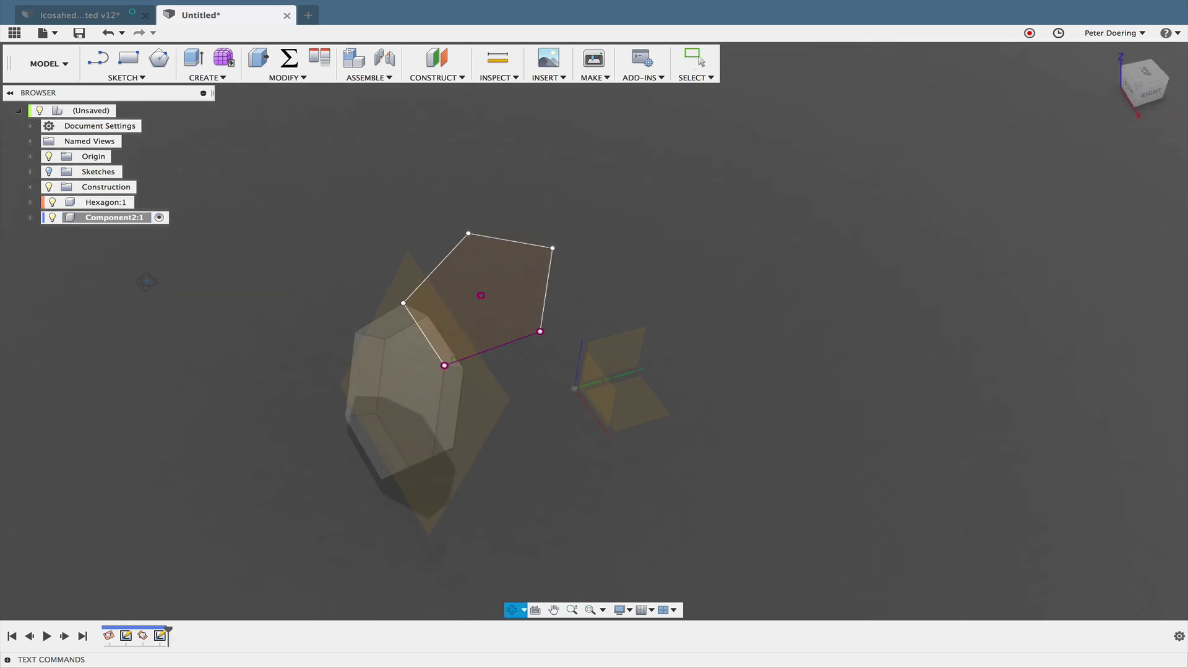
left_click(208, 77)
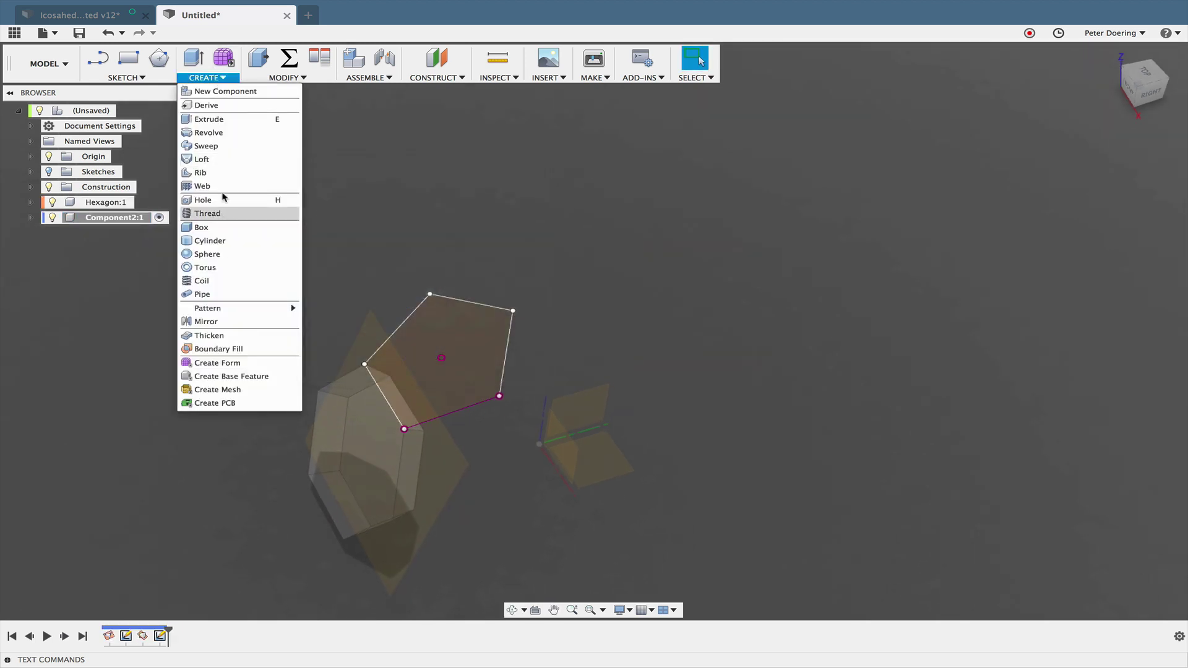
left_click(216, 159)
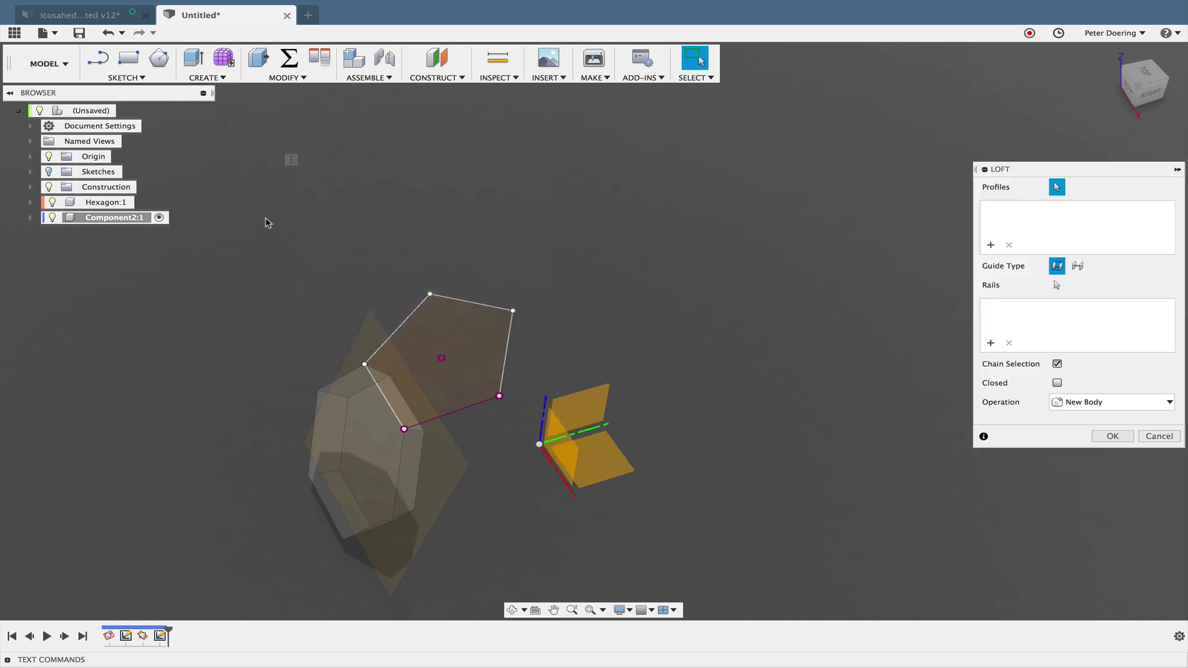
left_click(430, 340)
left_click(539, 444)
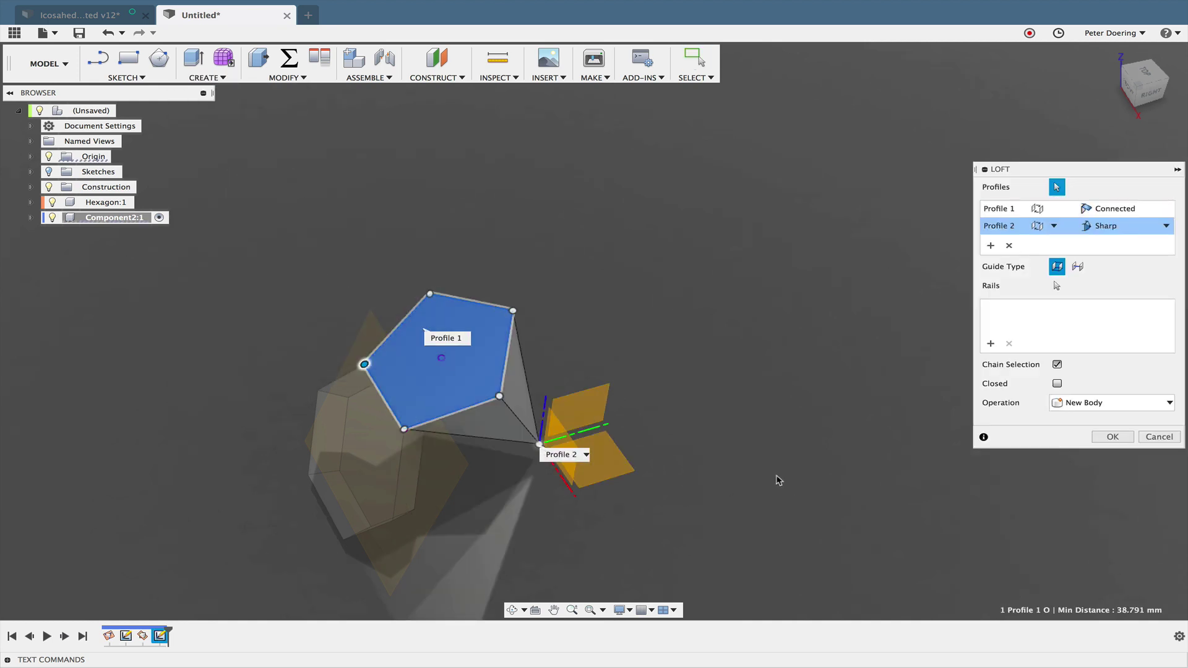
left_click(1111, 436)
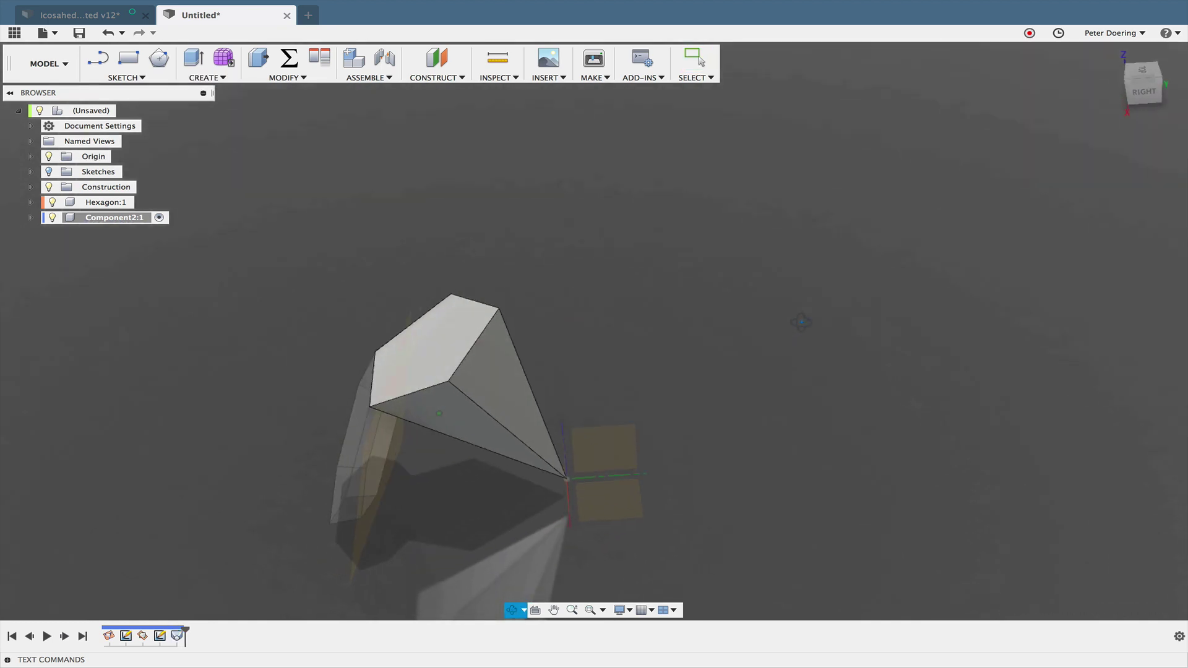
Step: Create an offset plane from the lofted body's outer pentagonal face at a distance of -wall_thickness
left_click(436, 60)
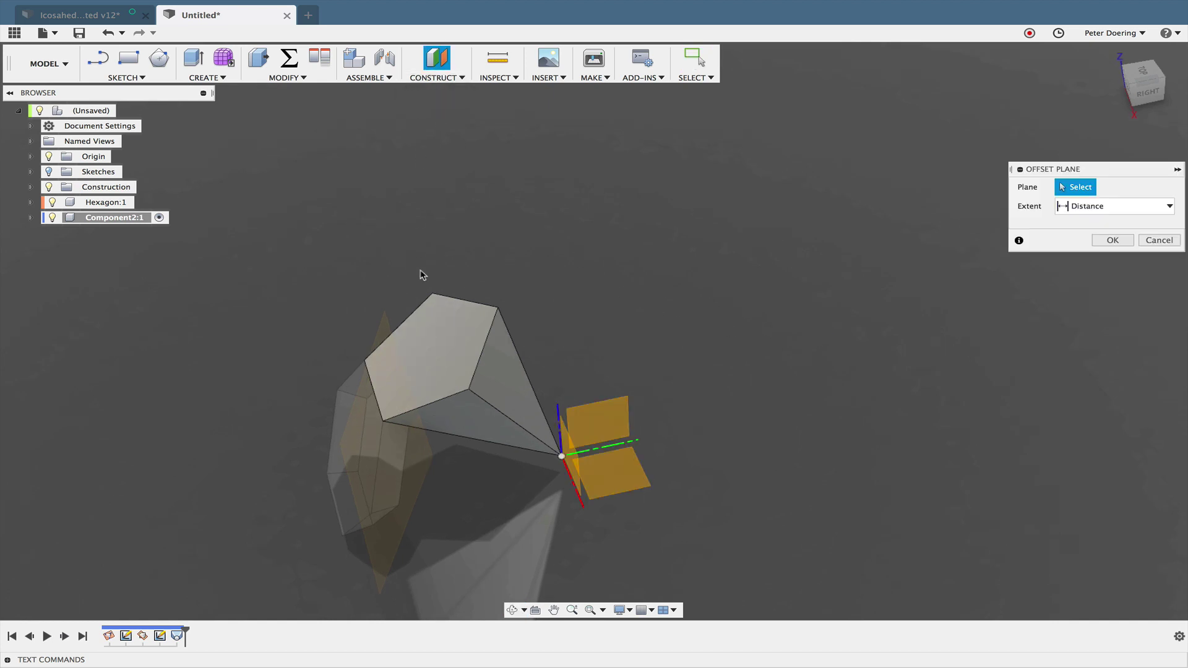
left_click(440, 323)
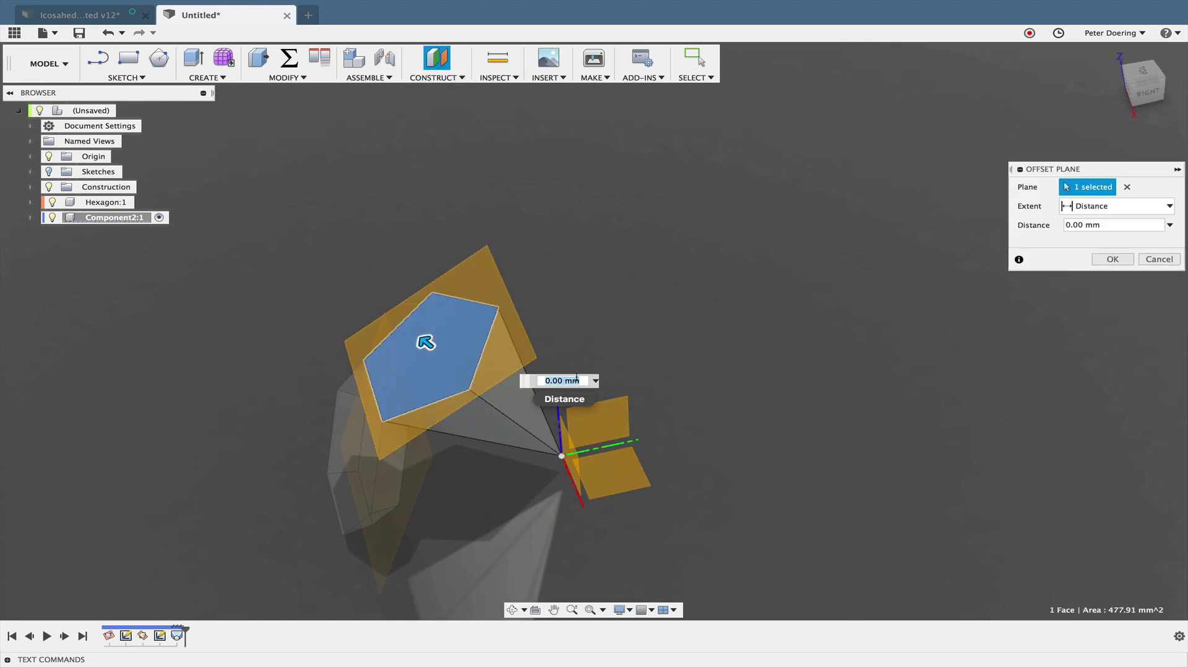
type("-w")
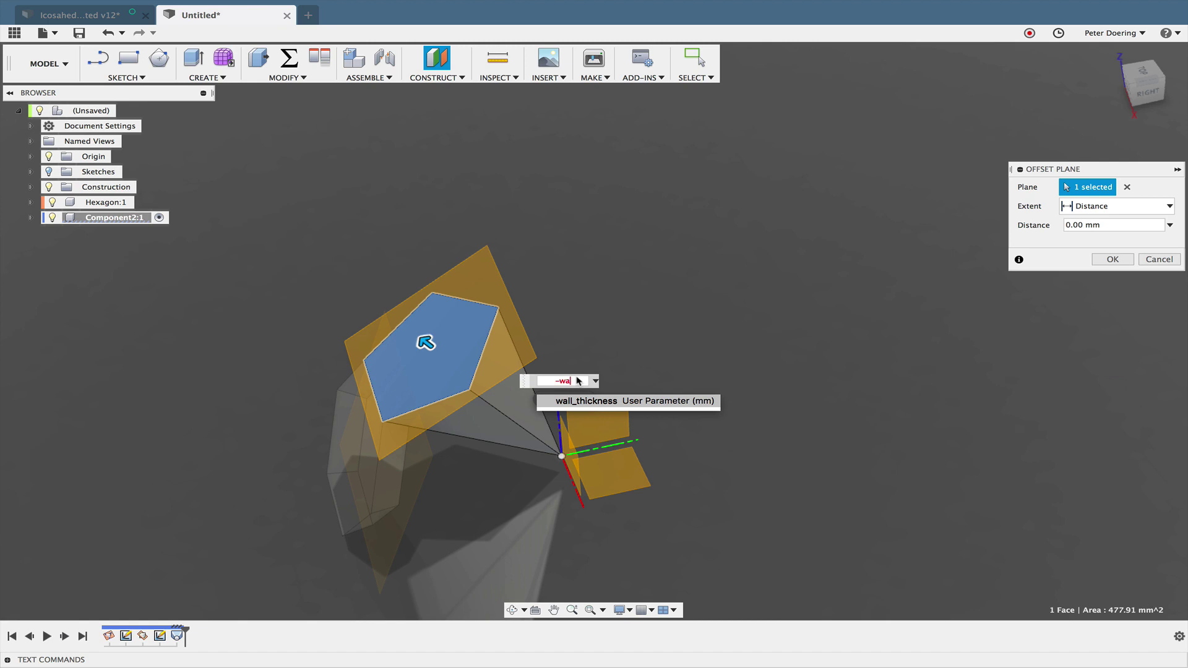
type("a")
key("Return")
key("Return")
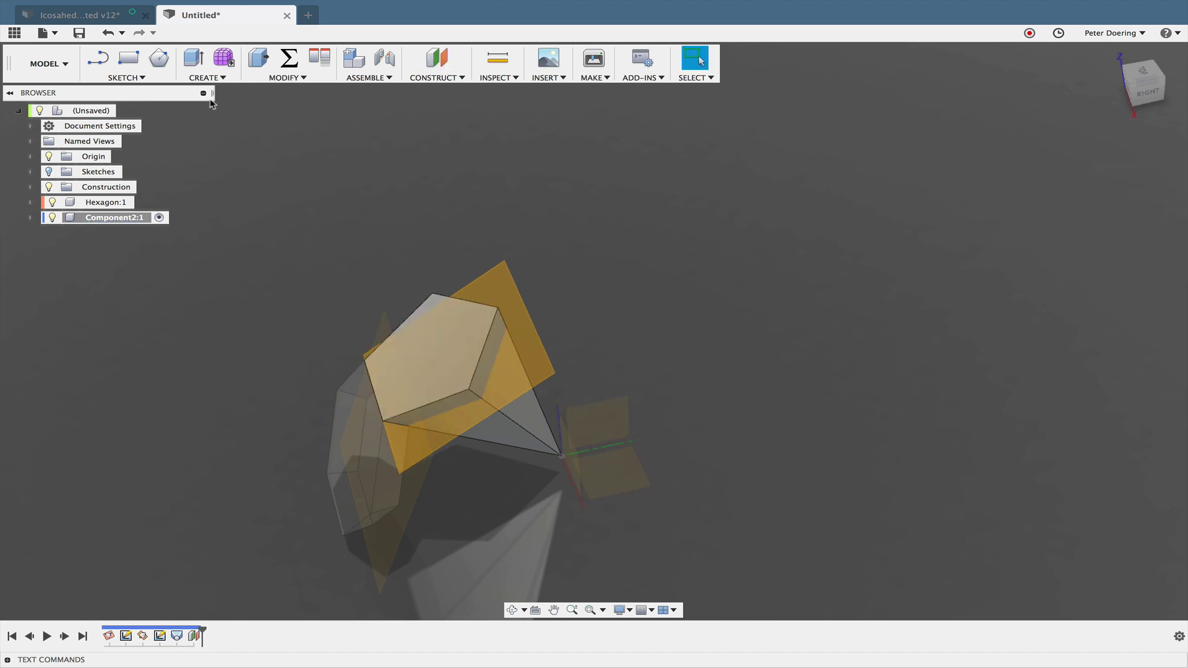
Step: Split the pentagonal body in Component2 with its offset plane as the splitting tool
left_click(286, 77)
left_click(275, 215)
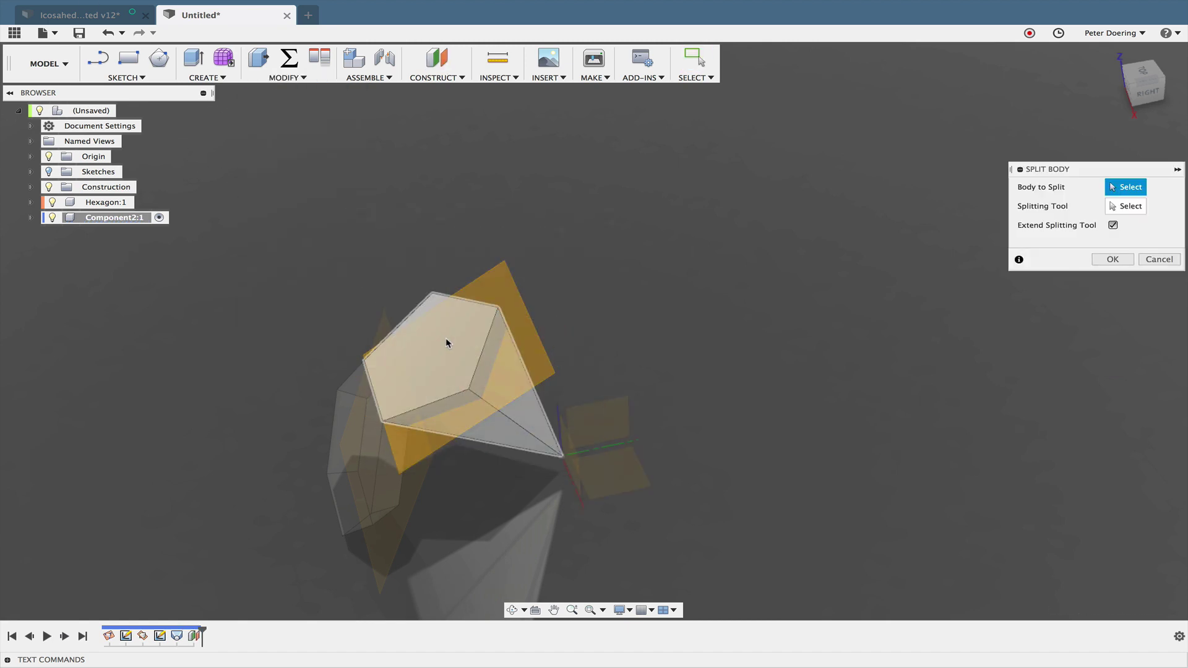
left_click(448, 343)
left_click(1127, 206)
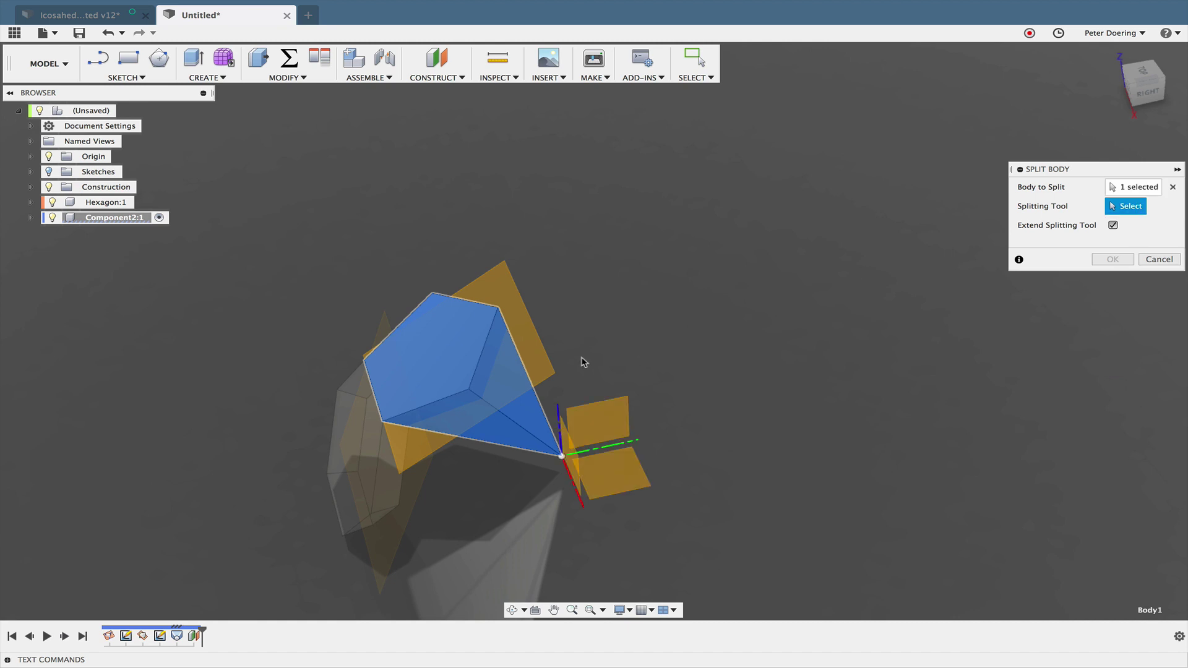
left_click(539, 356)
left_click(1112, 240)
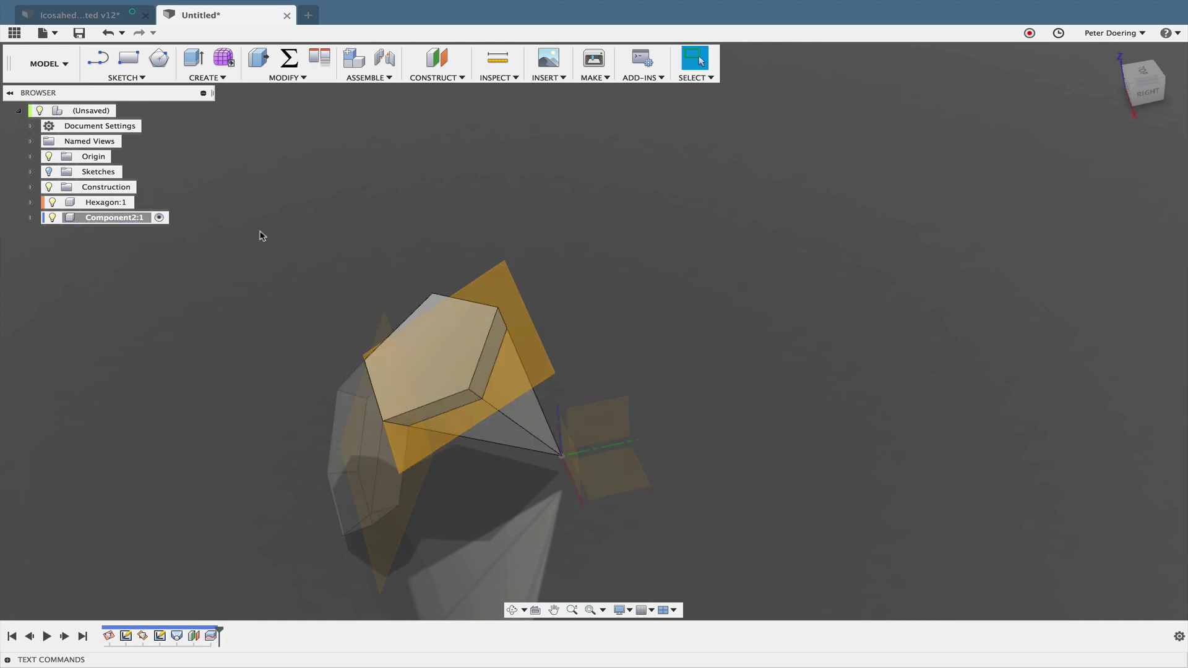
Step: Remove Body1, the inner pyramid tip, from Component2, keeping only the outer pentagonal plate
left_click(31, 218)
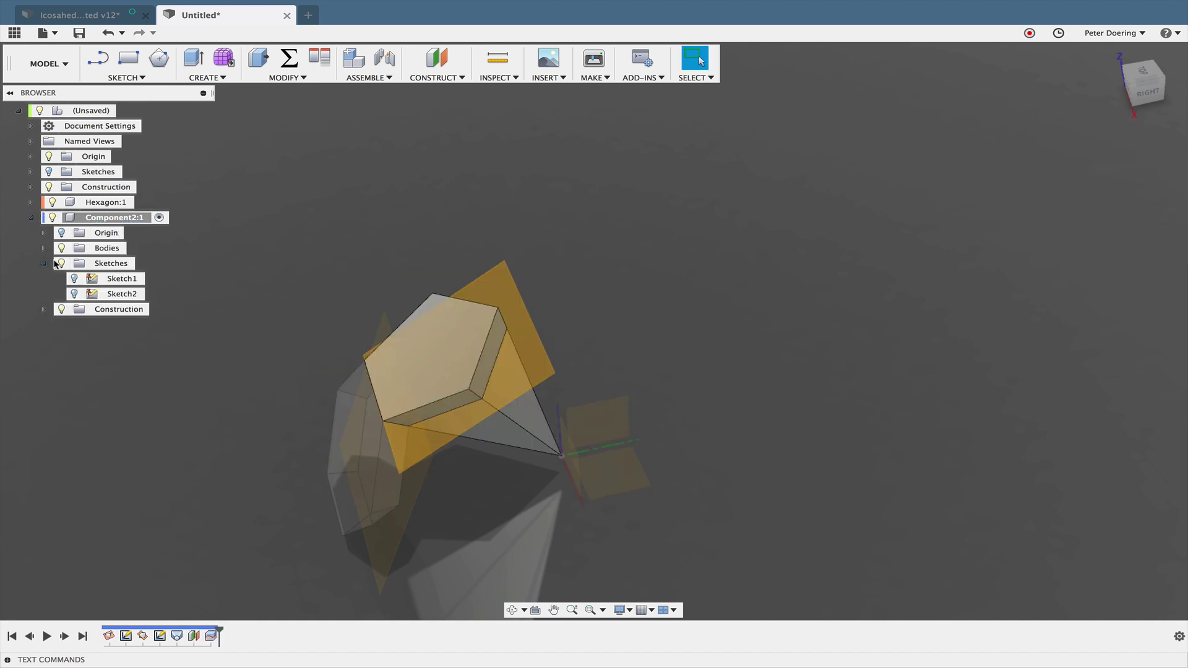
left_click(43, 248)
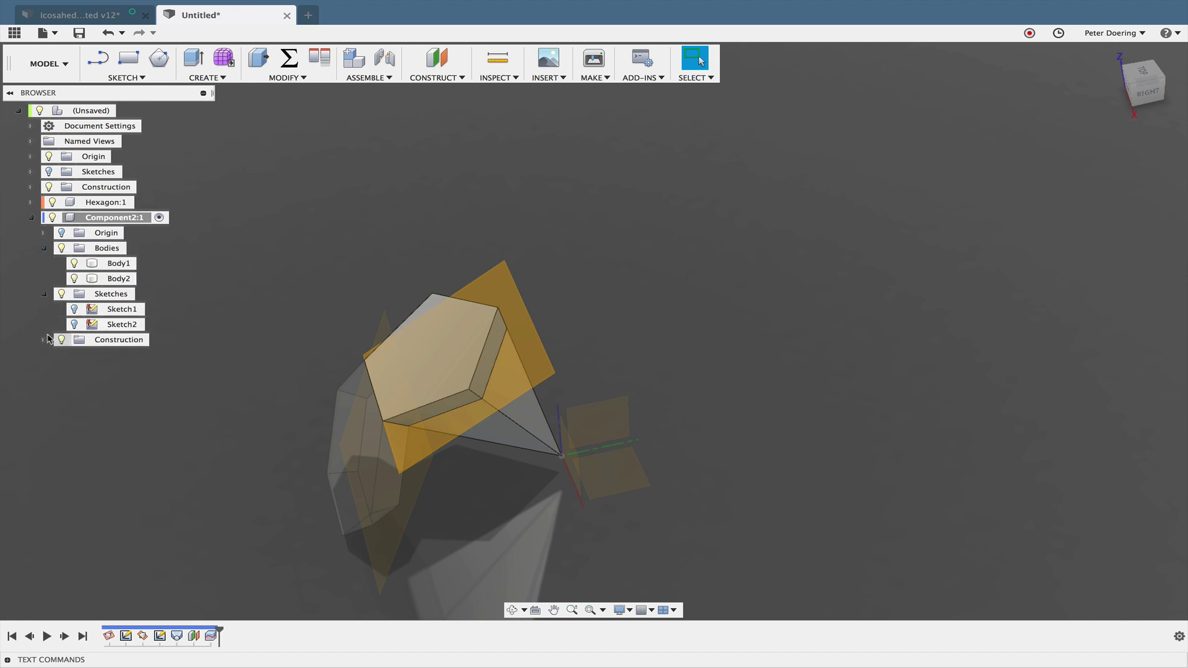
right_click(120, 265)
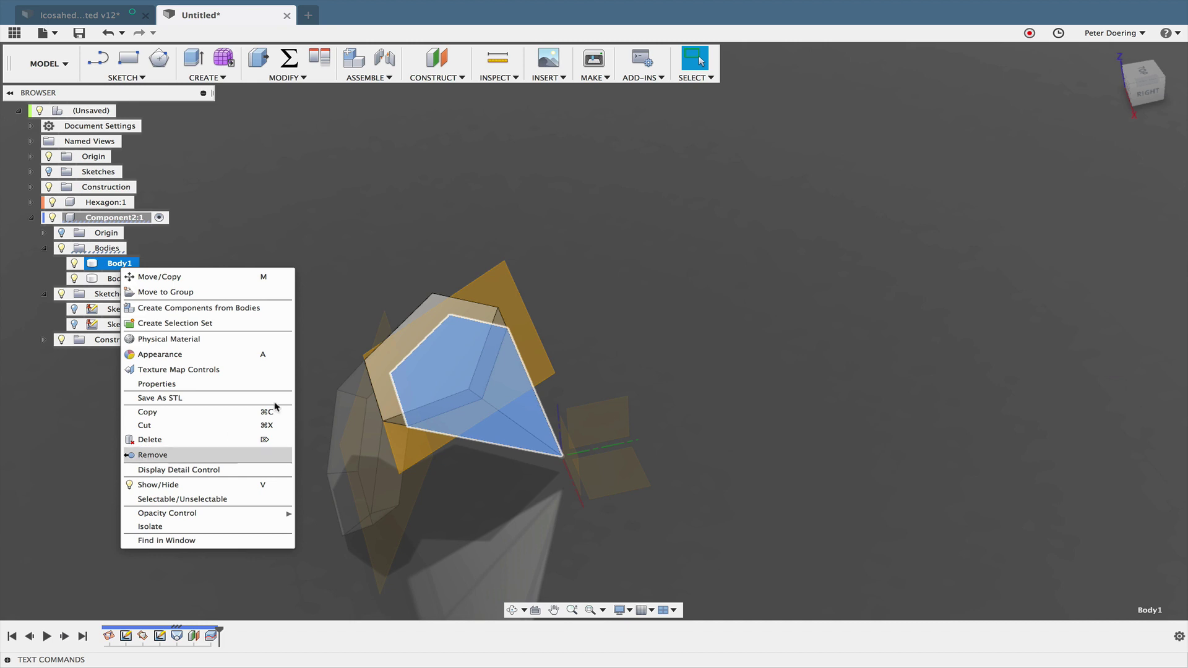
left_click(186, 455)
mouse_move(337, 262)
middle_mouse_down("shift")
mouse_move(324, 270)
mouse_move(334, 264)
middle_mouse_up("shift")
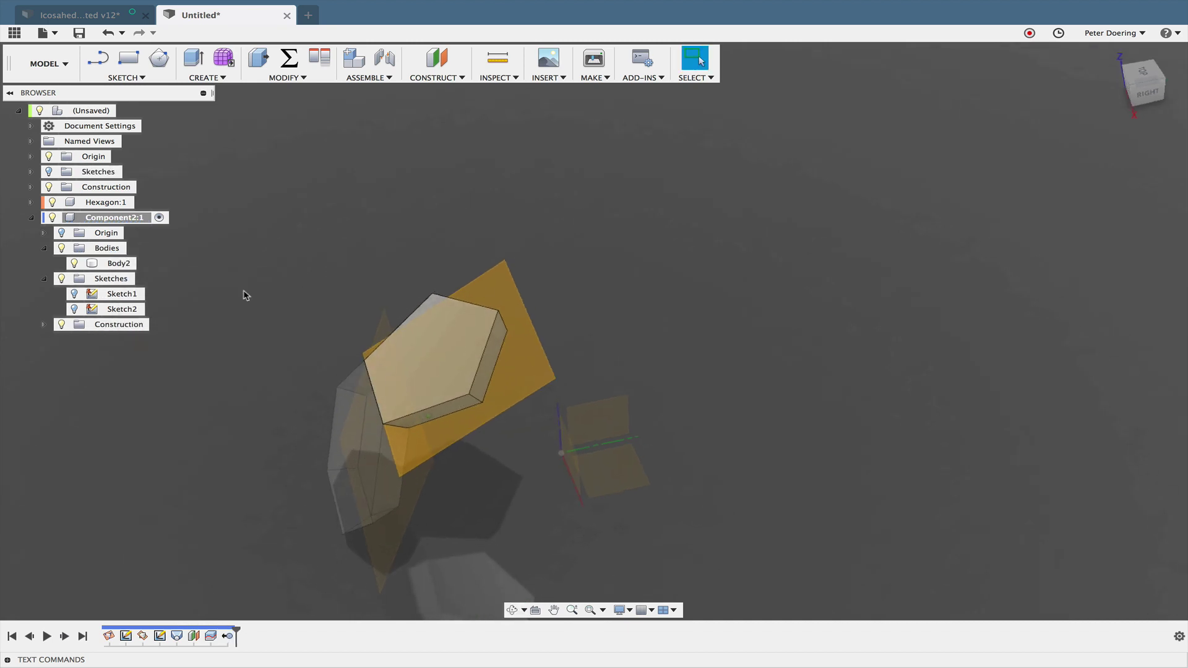
Step: Hide the construction planes of the Hexagon component and Component2, and collapse both components in the browser
left_click(31, 217)
left_click(31, 202)
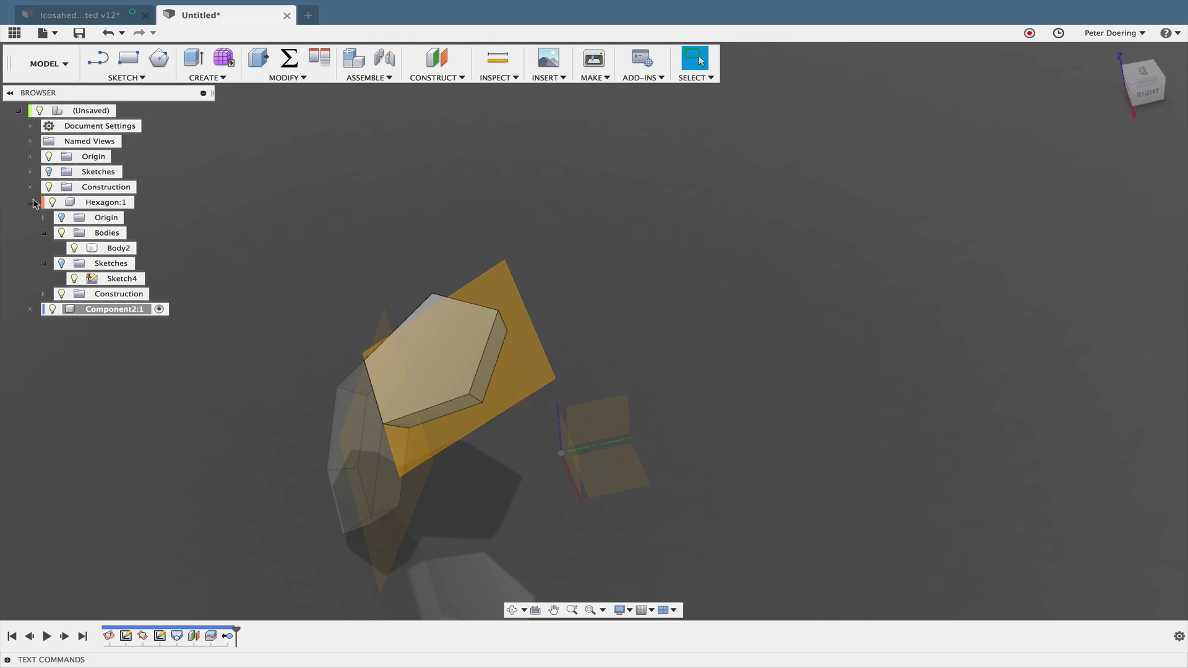
left_click(32, 203)
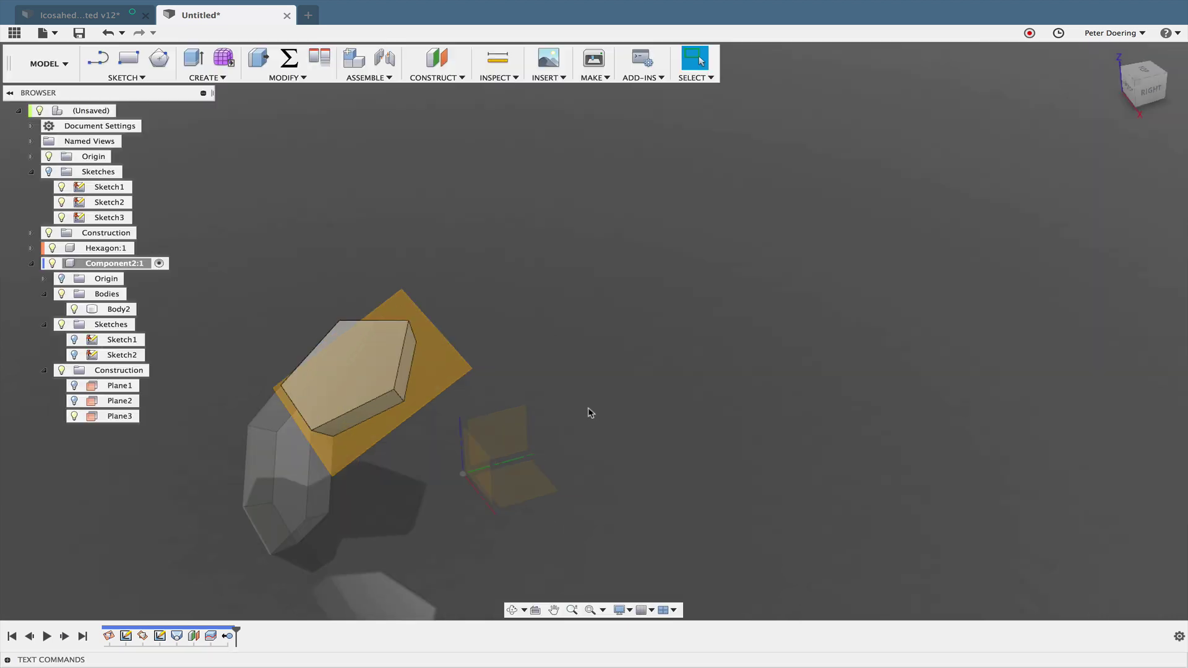
mouse_move(588, 411)
middle_mouse_down("shift")
mouse_move(607, 392)
mouse_move(697, 389)
mouse_move(604, 375)
middle_mouse_up("shift")
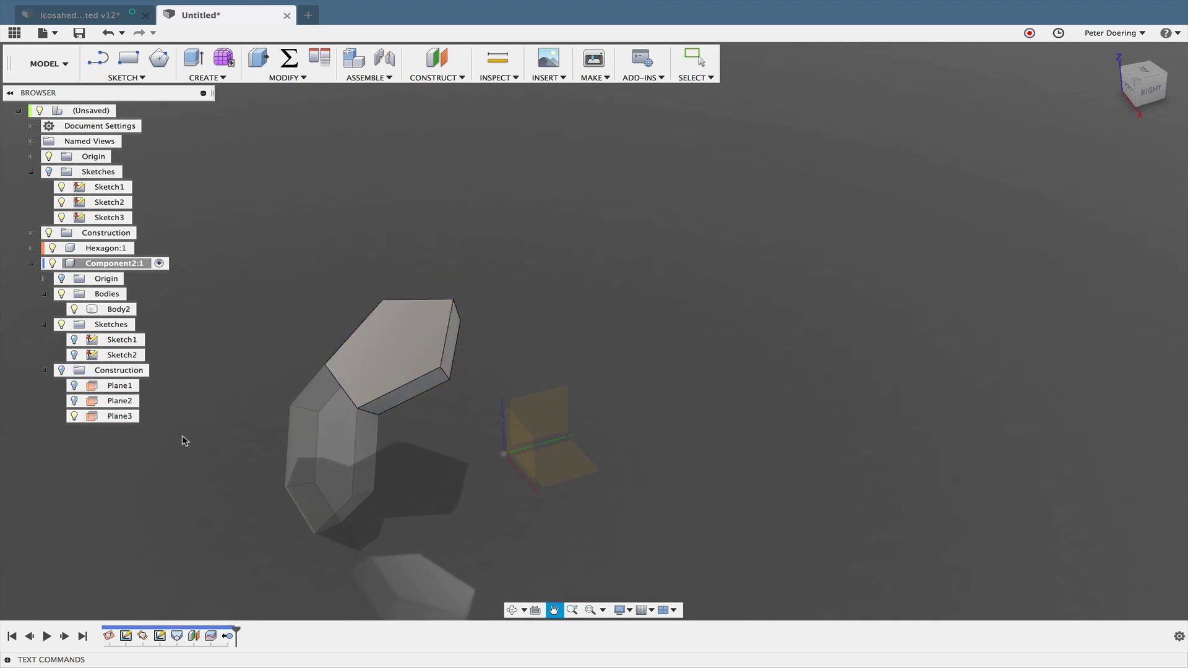
left_click(31, 263)
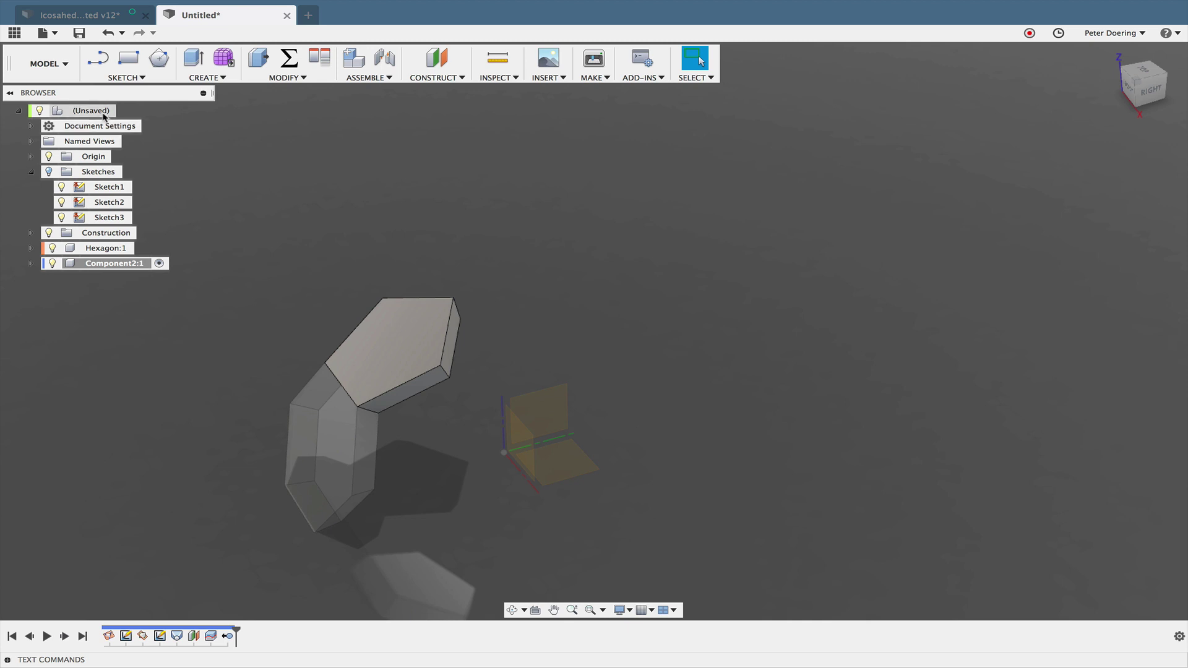
Step: Activate the top-level assembly and turn on component color cycling to tell the two components apart
left_click(126, 111)
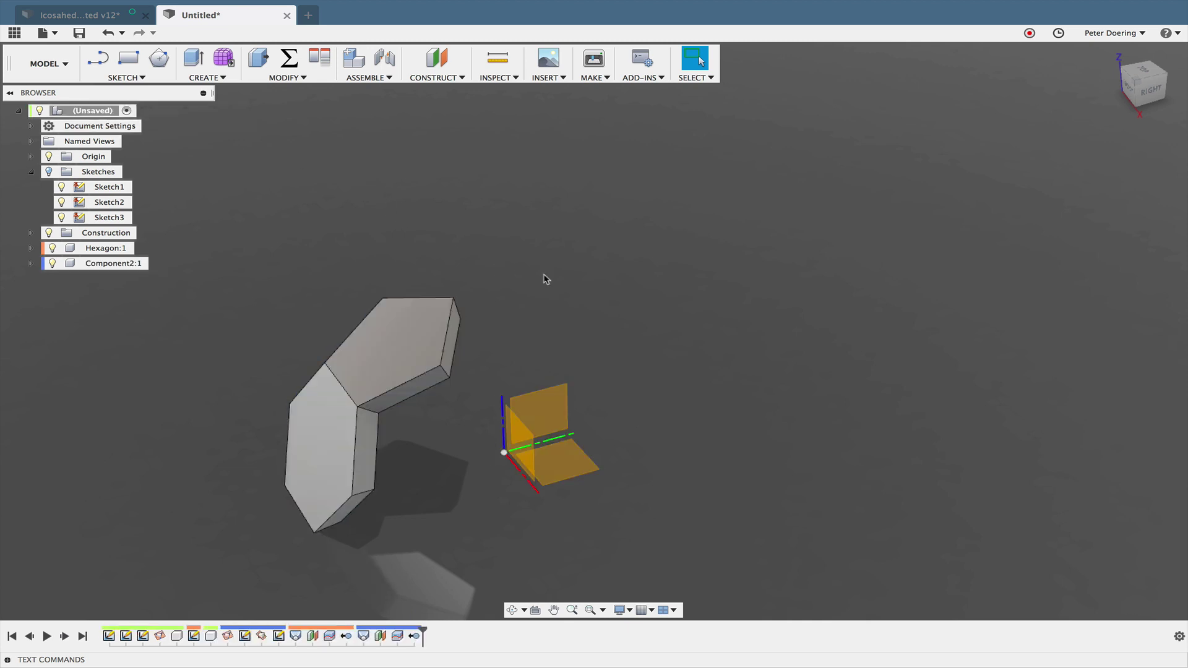
left_click(512, 79)
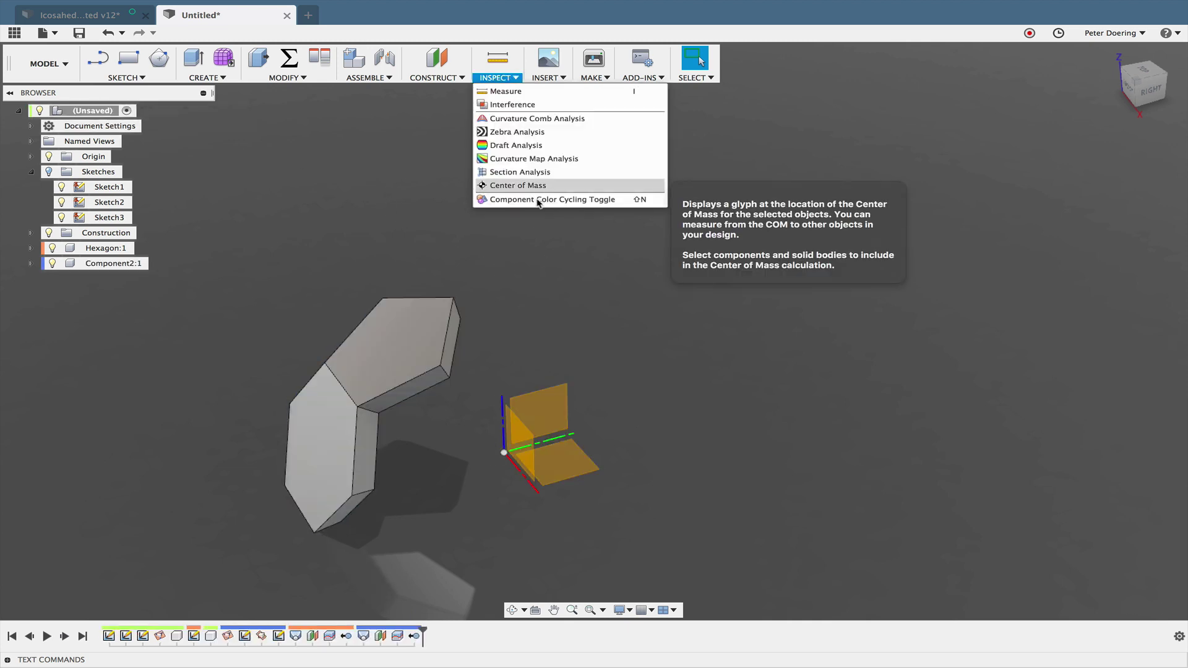
left_click(544, 199)
mouse_move(556, 286)
middle_mouse_down("shift")
mouse_move(523, 276)
mouse_move(555, 283)
mouse_move(535, 288)
middle_mouse_up("shift")
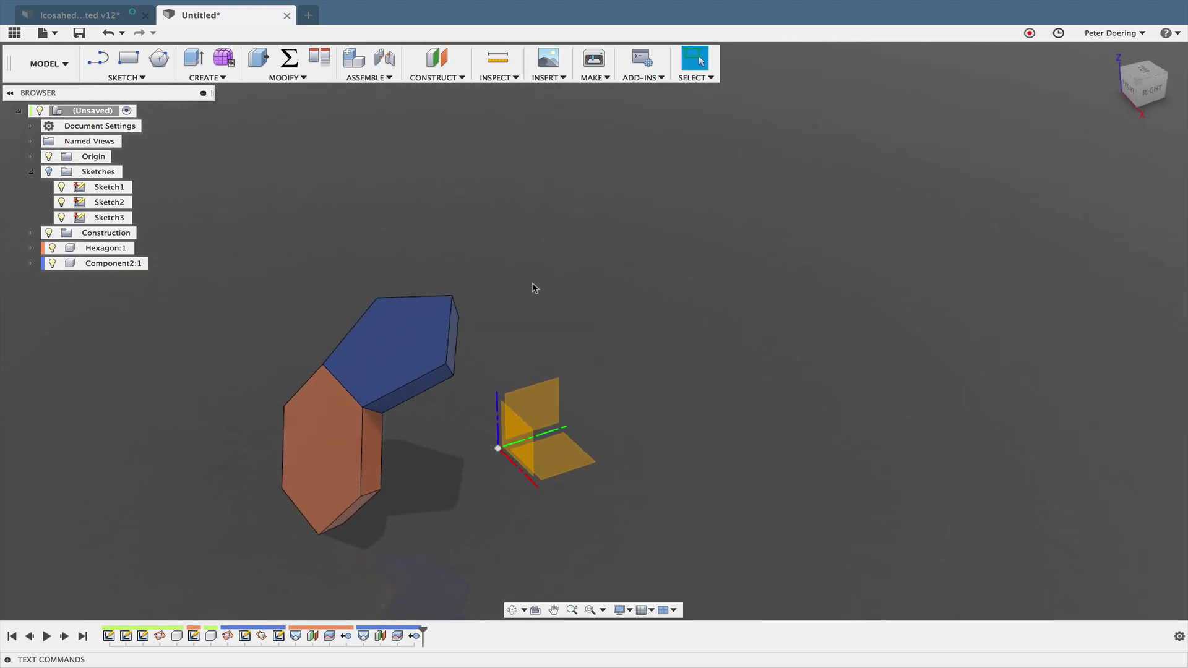
Step: Rename Component2 as Pentagon and show the top-level assembly's sketches
left_click(118, 263)
left_click(120, 264)
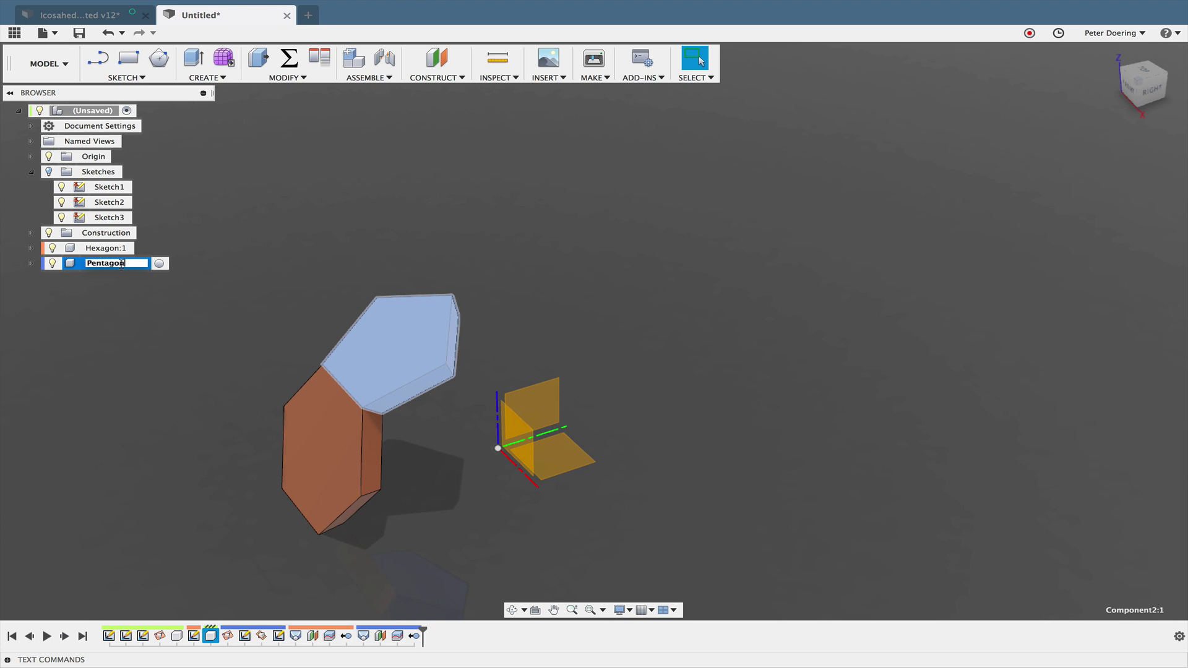
key("Return")
left_click(267, 300)
middle_click_drag(268, 300, 281, 264, "shift")
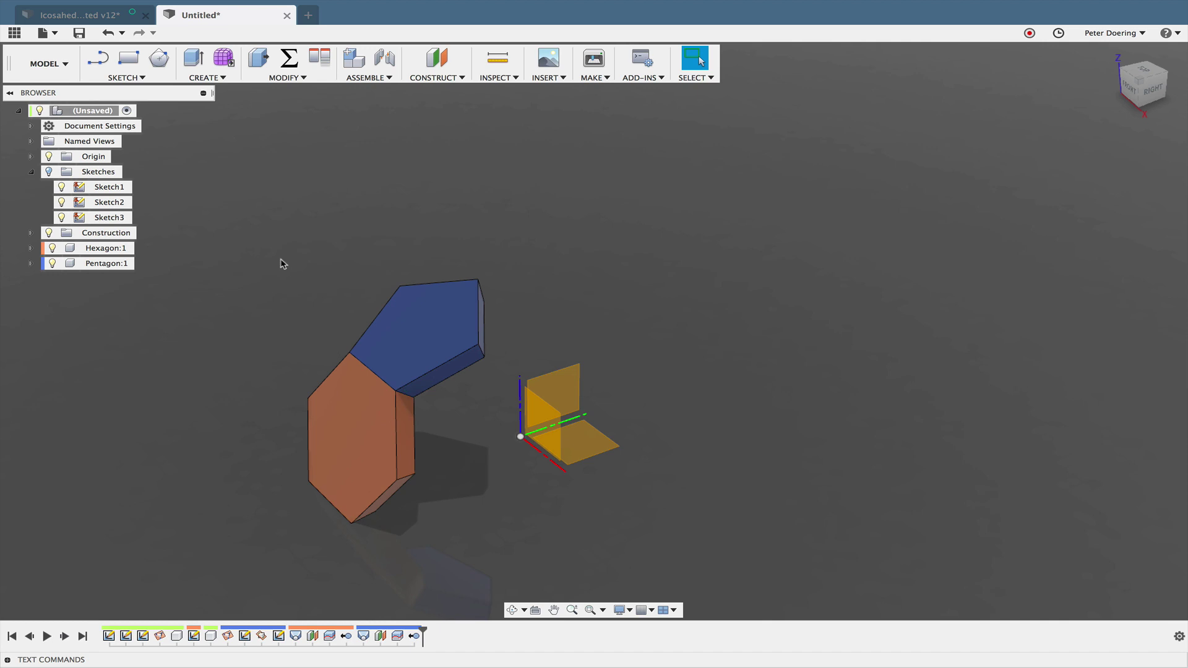
left_click(50, 171)
Step: Set up a circular component pattern of the Pentagon around the Sketch3 diagonal that passes through the origin beside the hexagon
mouse_move(218, 284)
middle_mouse_down("shift")
mouse_move(228, 292)
mouse_move(279, 252)
mouse_move(266, 175)
middle_mouse_up("shift")
left_click(224, 79)
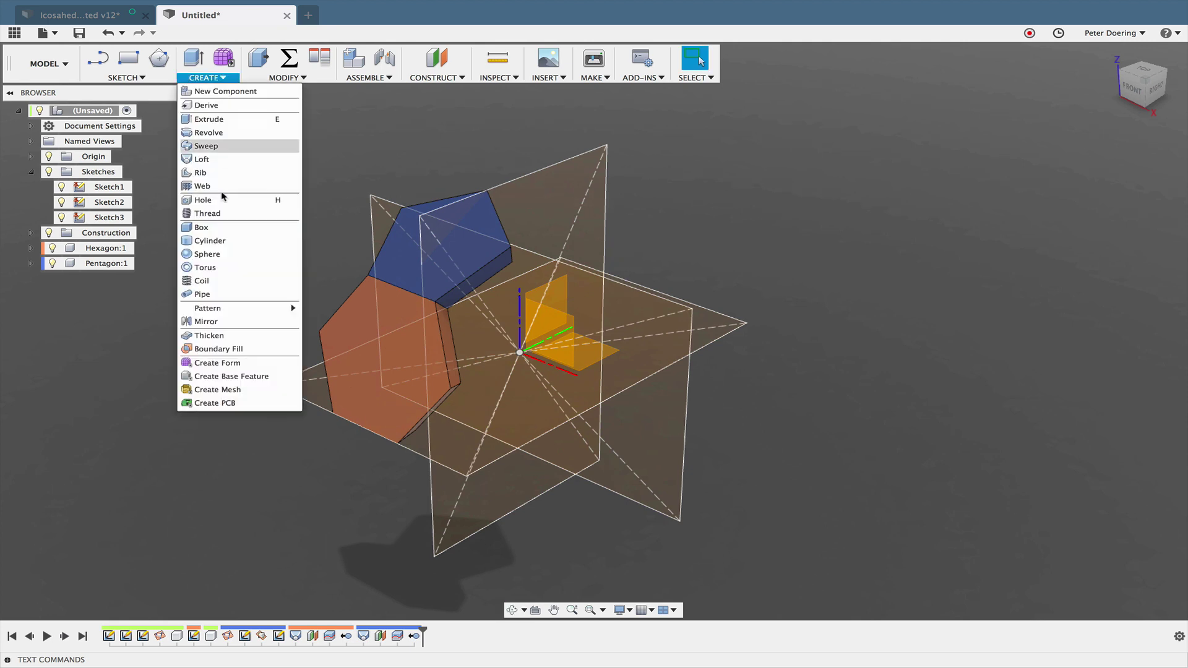
mouse_move(296, 309)
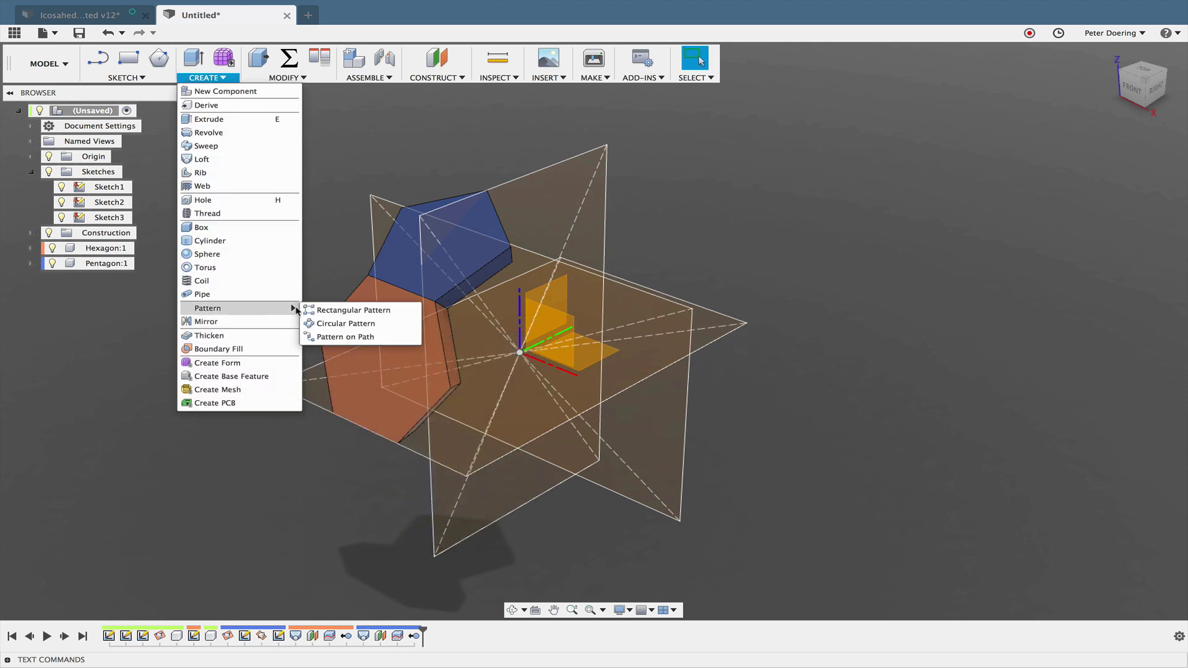
left_click(346, 323)
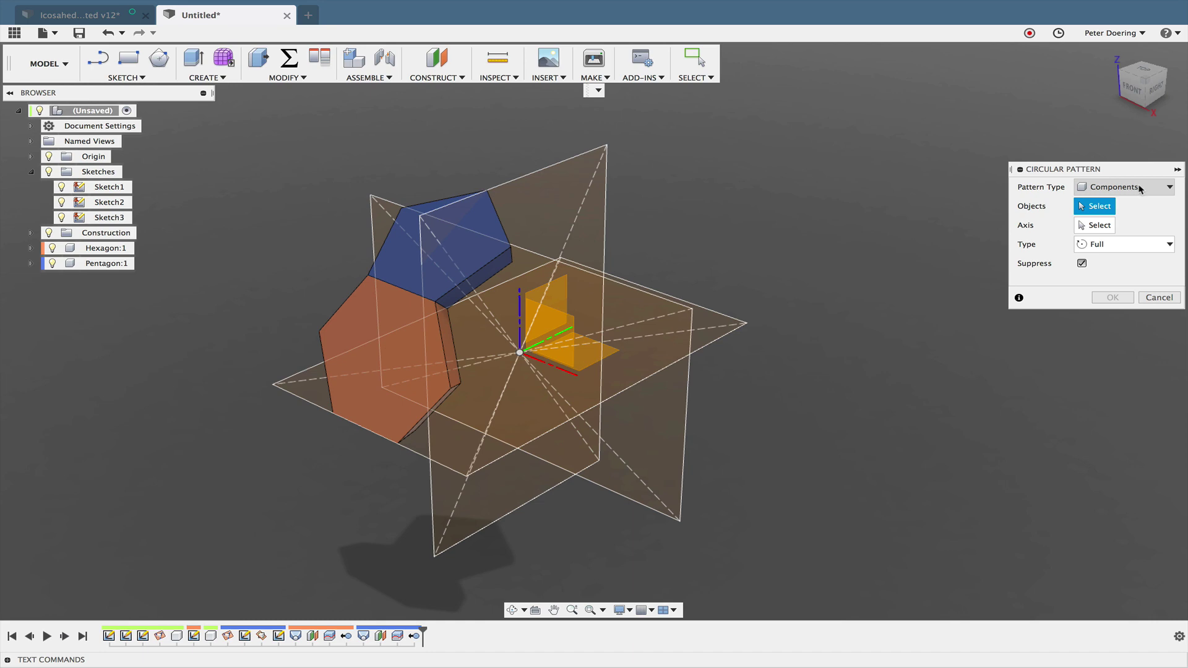
left_click(1140, 188)
left_click(1142, 190)
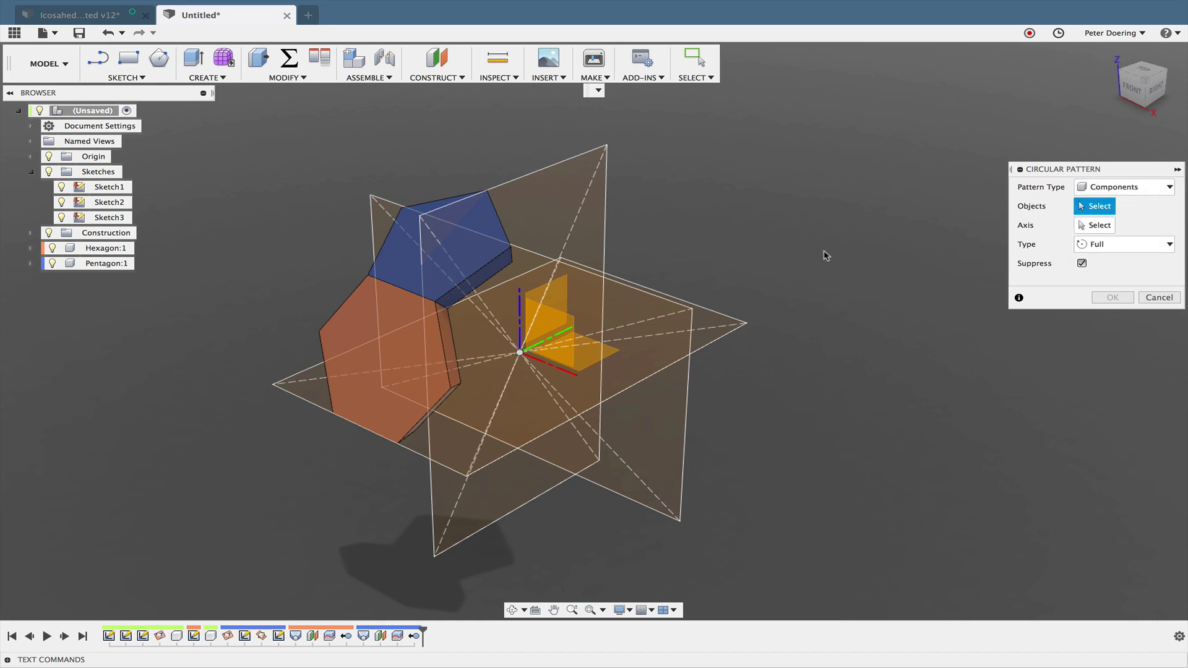
left_click(454, 269)
mouse_move(842, 309)
middle_mouse_down("shift")
mouse_move(826, 328)
mouse_move(847, 316)
middle_mouse_up("shift")
left_click(1085, 229)
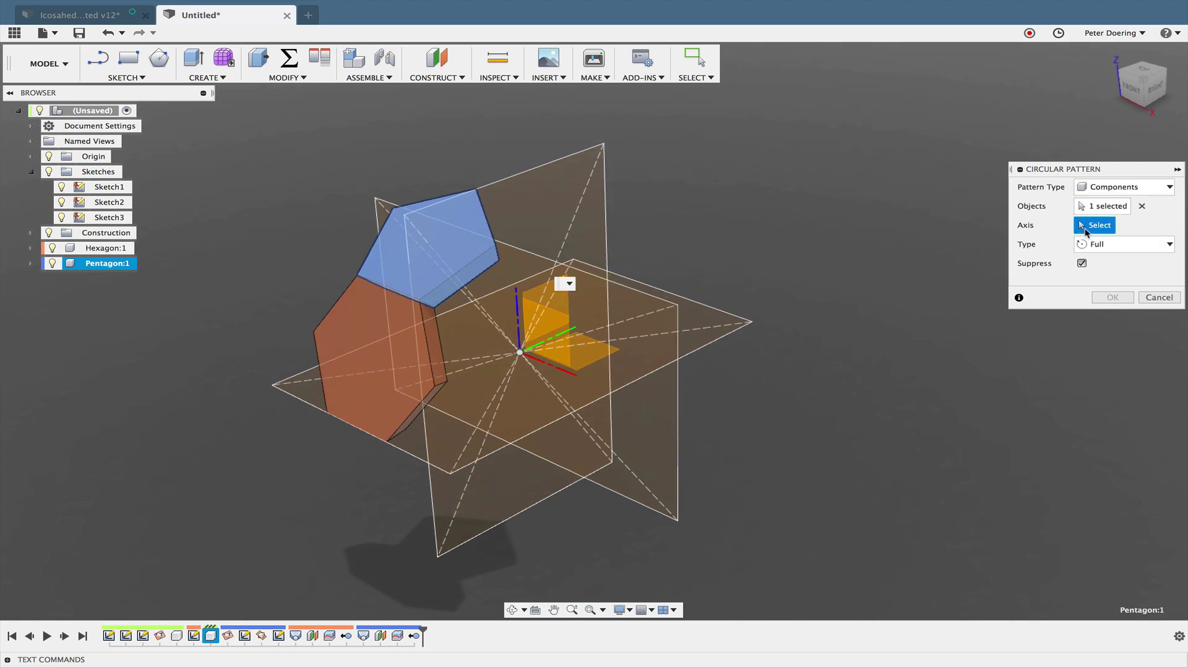
mouse_move(829, 395)
middle_mouse_down("shift")
mouse_move(781, 411)
mouse_move(825, 379)
mouse_move(843, 379)
mouse_move(842, 406)
middle_mouse_up("shift")
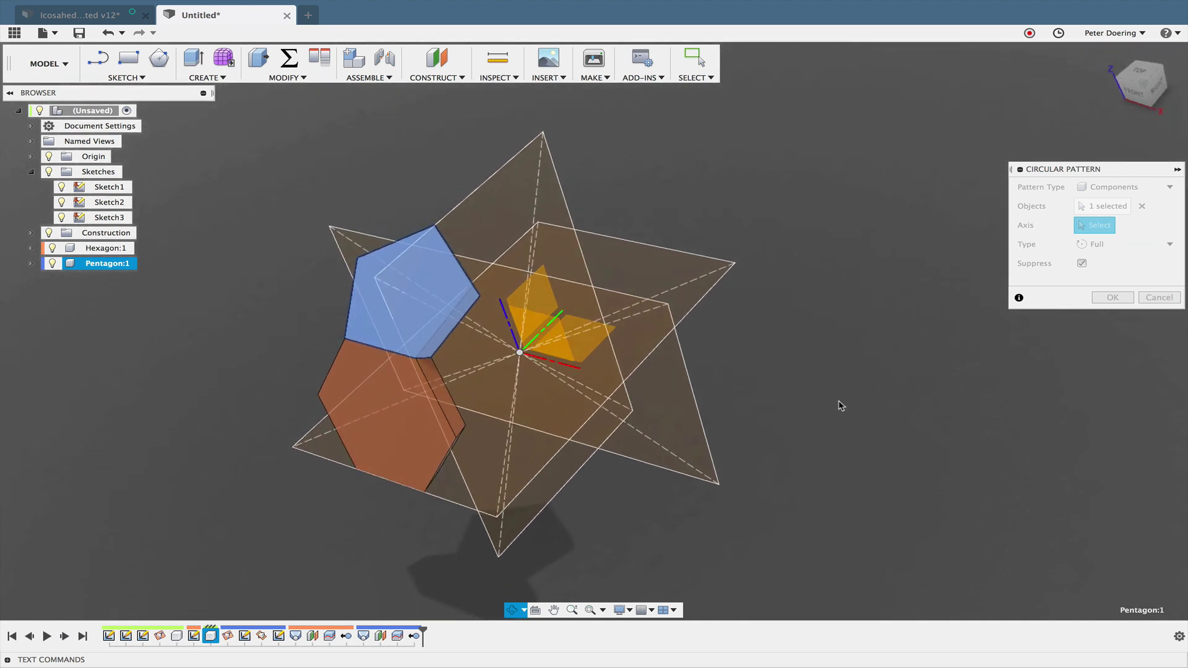
left_click(474, 376)
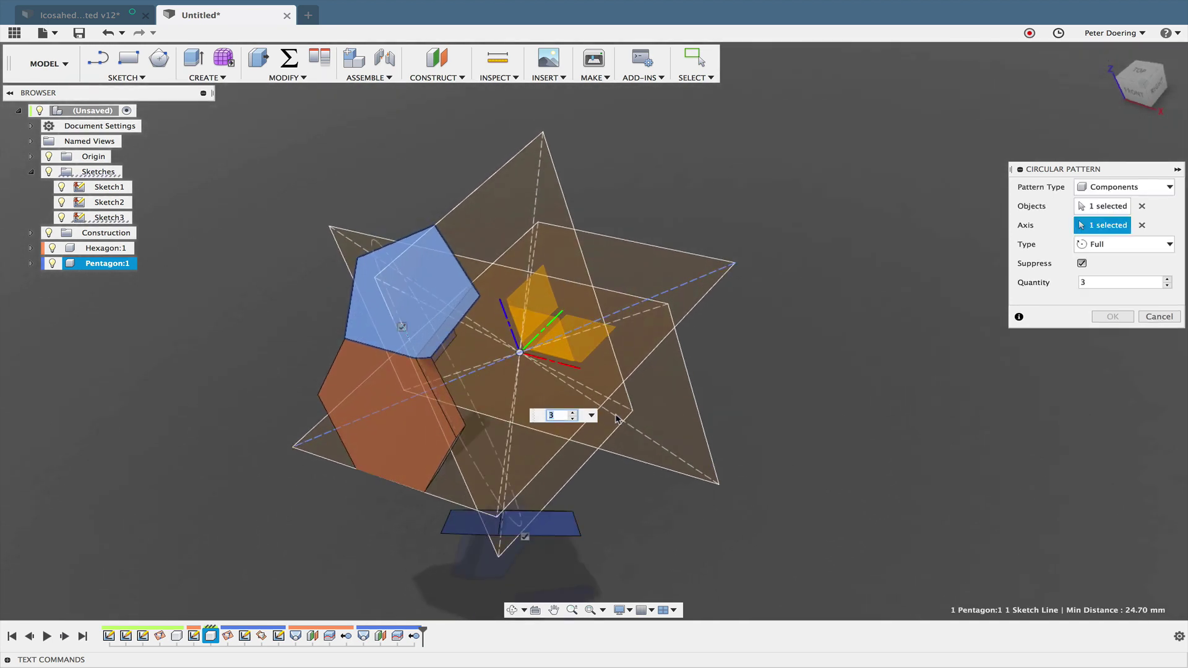
Step: Set the Pentagon pattern to the Angle type with a quantity of 2 and a total angle of -360/5, and create it
left_click(1167, 286)
left_click(1122, 245)
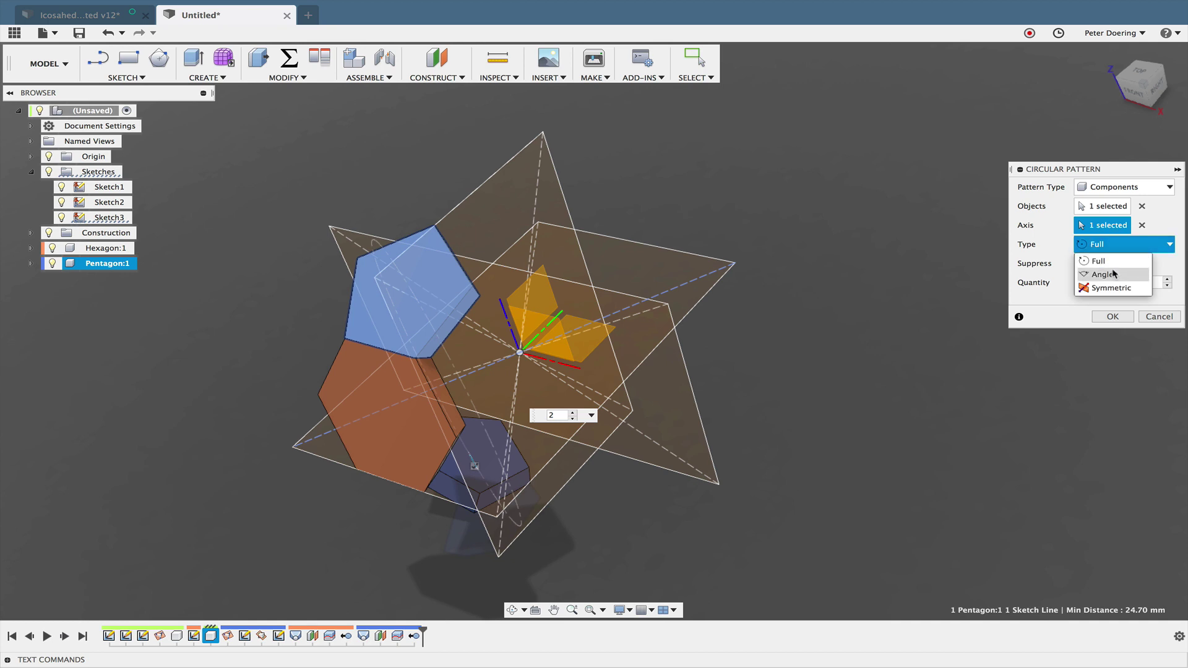
left_click(1094, 275)
left_click_drag(1119, 286, 1049, 288)
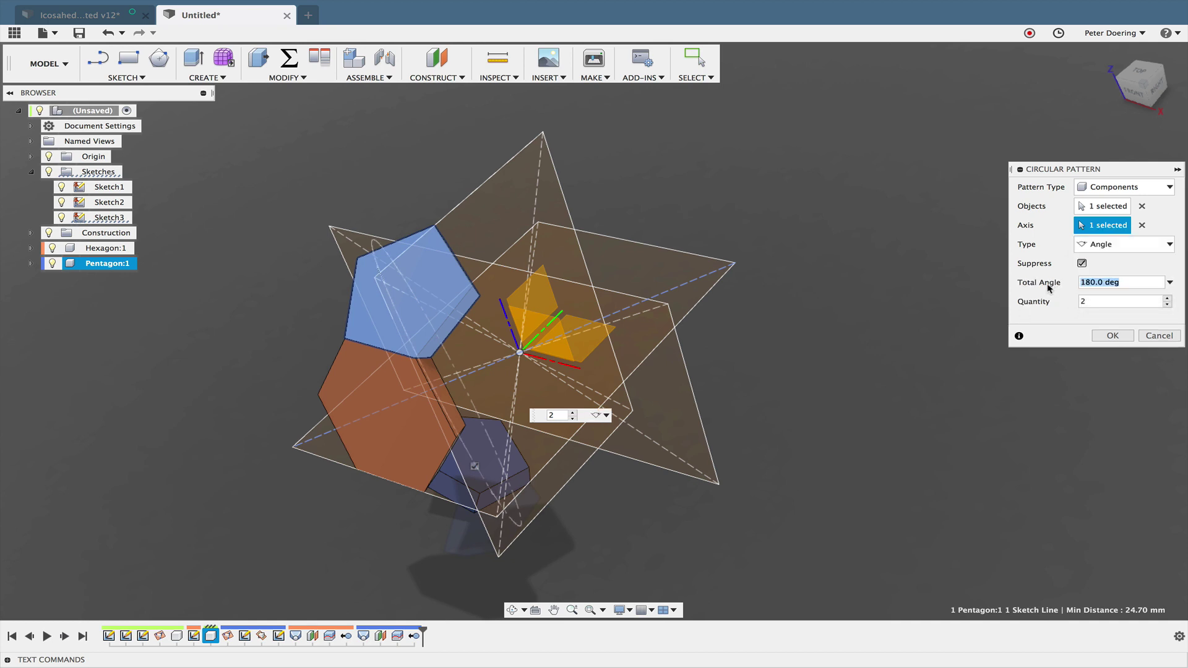
type("360/5")
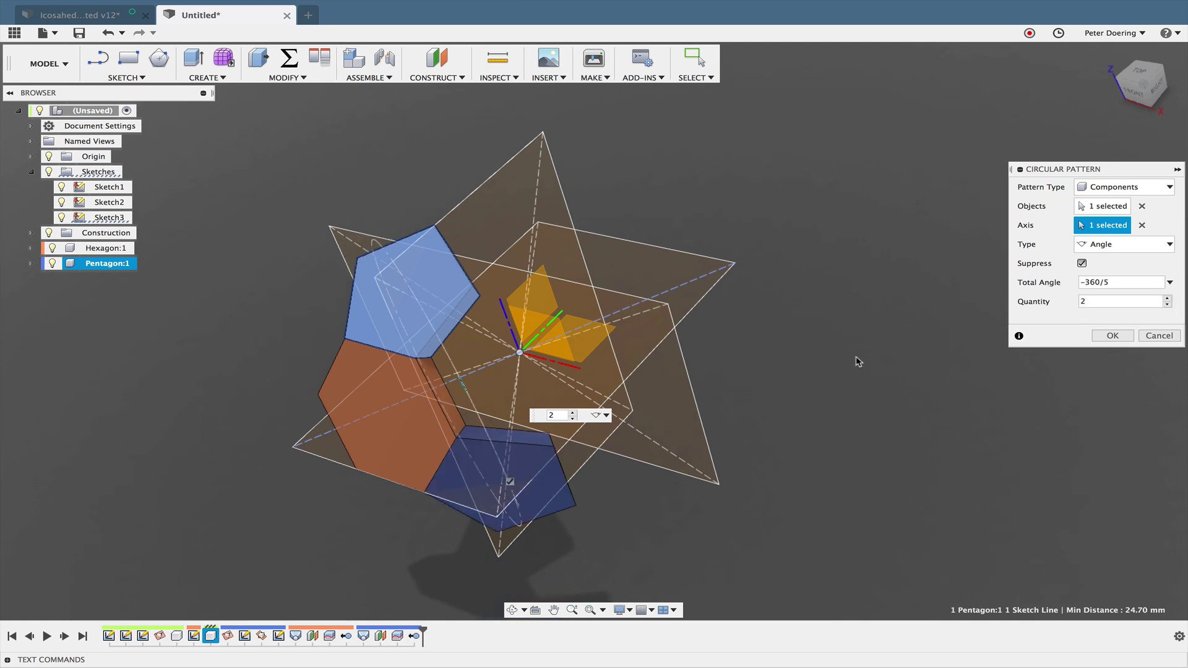
left_click(1117, 336)
Step: Create a full circular component pattern of the Hexagon around the origin's green Y axis with a quantity of 2
mouse_move(797, 363)
middle_mouse_down("shift")
mouse_move(773, 321)
mouse_move(784, 352)
middle_mouse_up("shift")
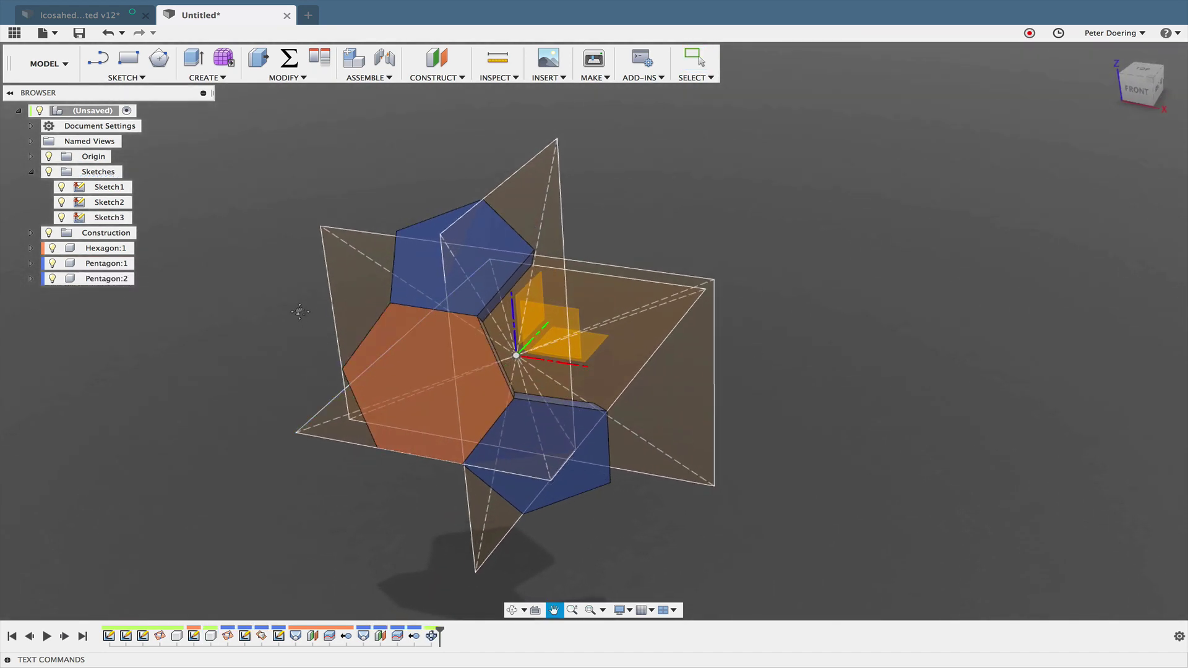
right_click(1035, 265)
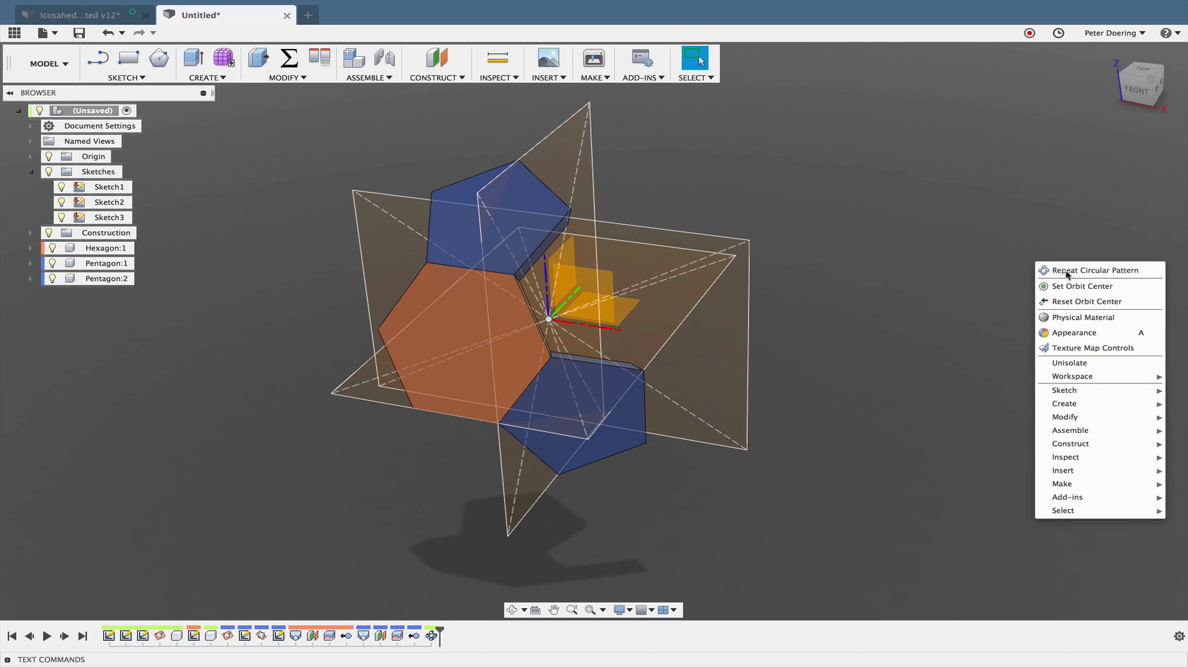
left_click(1052, 270)
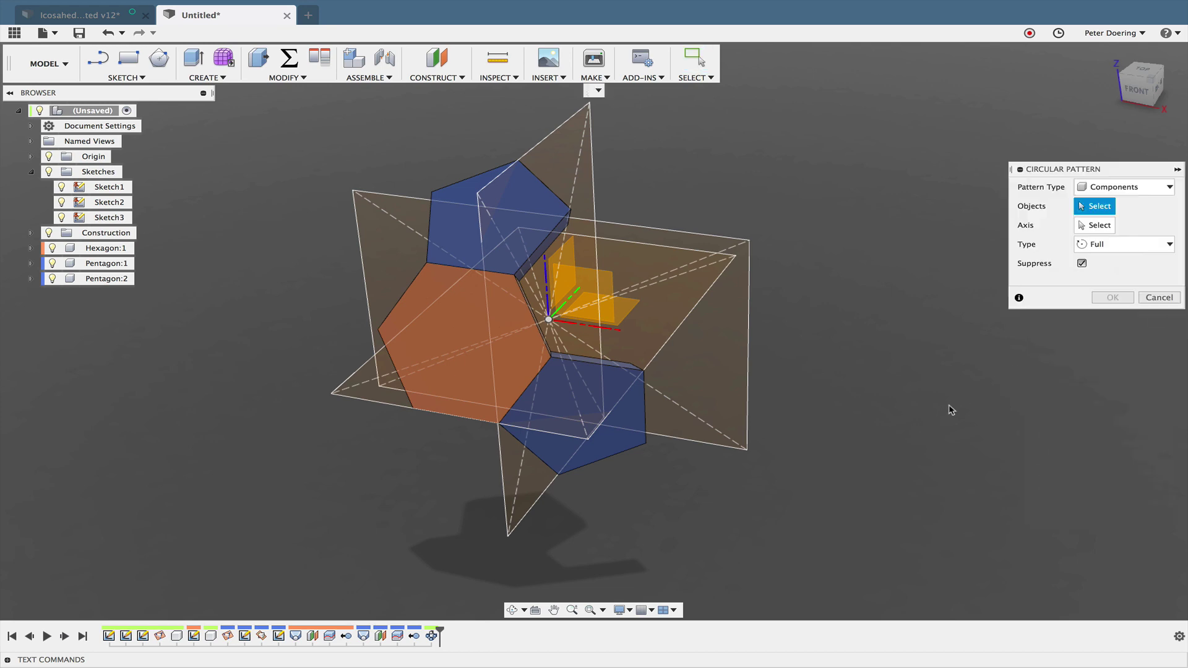
left_click(451, 378)
middle_click_drag(959, 416, 881, 427, "shift")
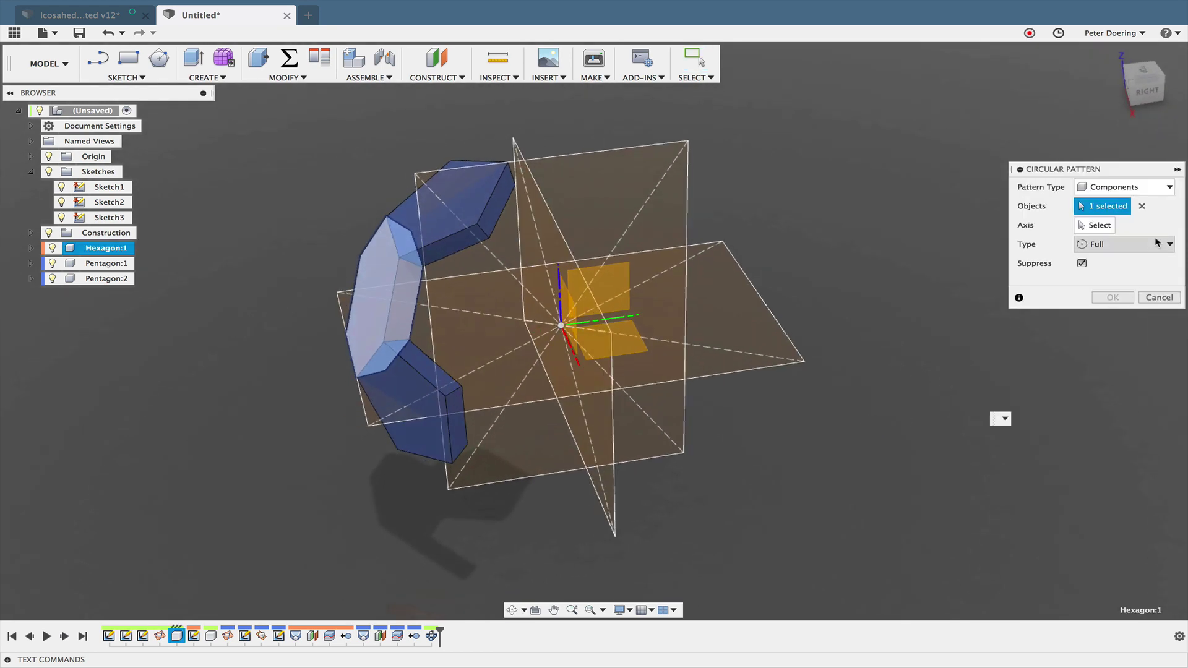
left_click(638, 319)
middle_click_drag(872, 418, 856, 437, "shift")
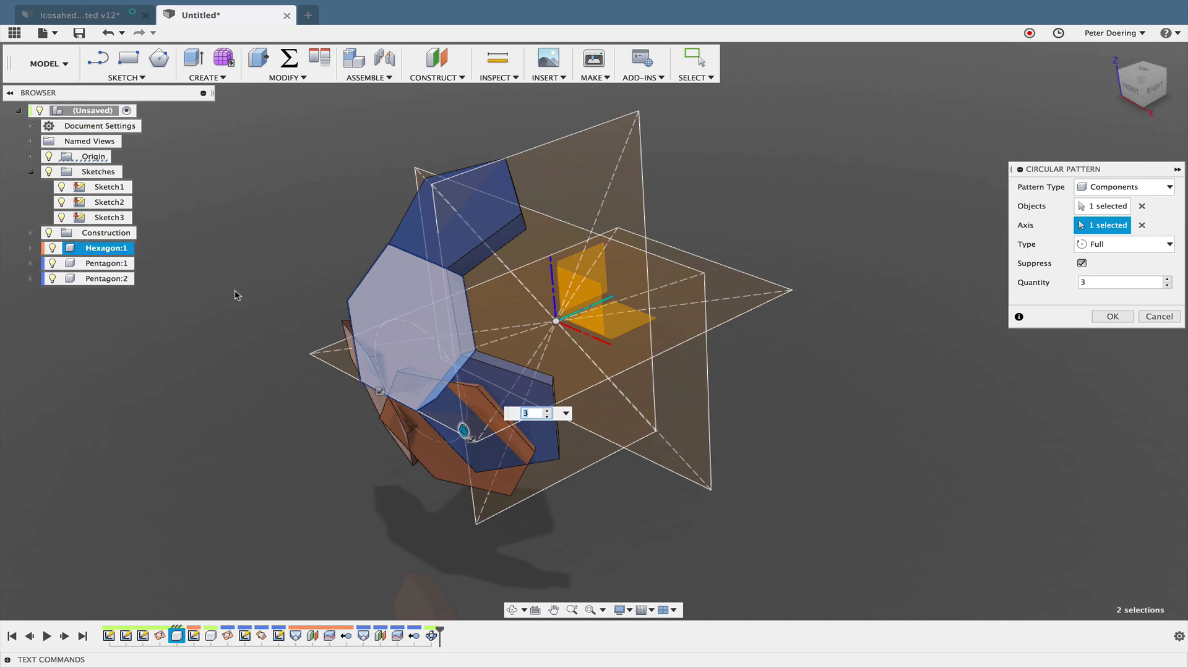
middle_click_drag(818, 434, 845, 429, "shift")
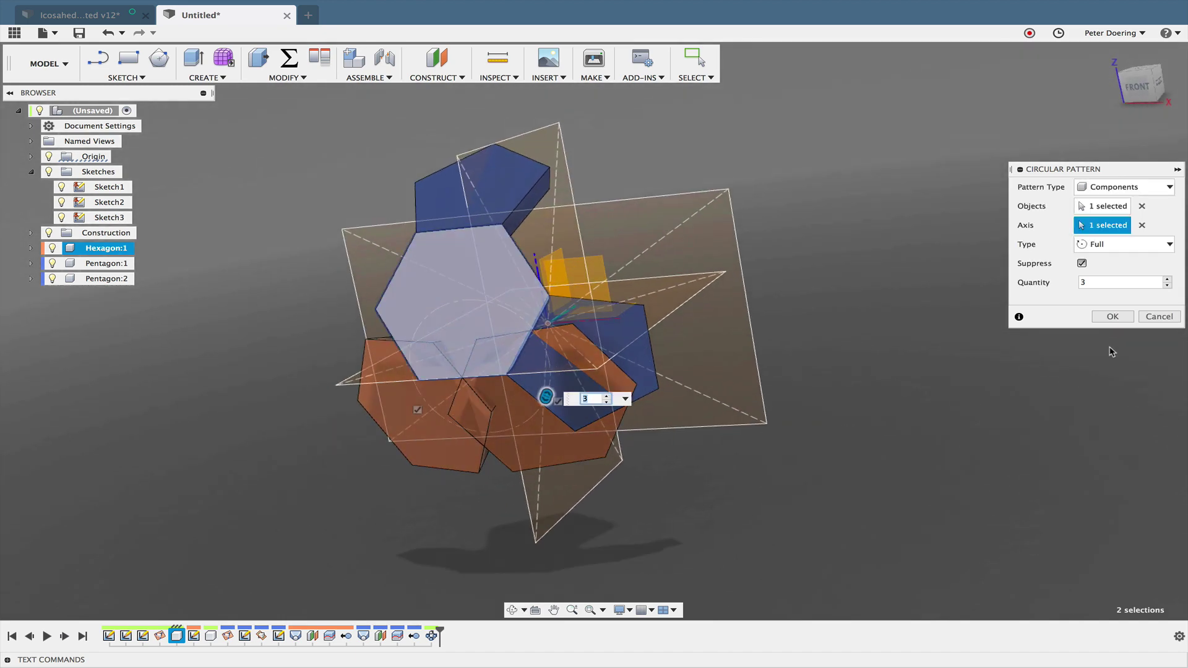
left_click(1167, 287)
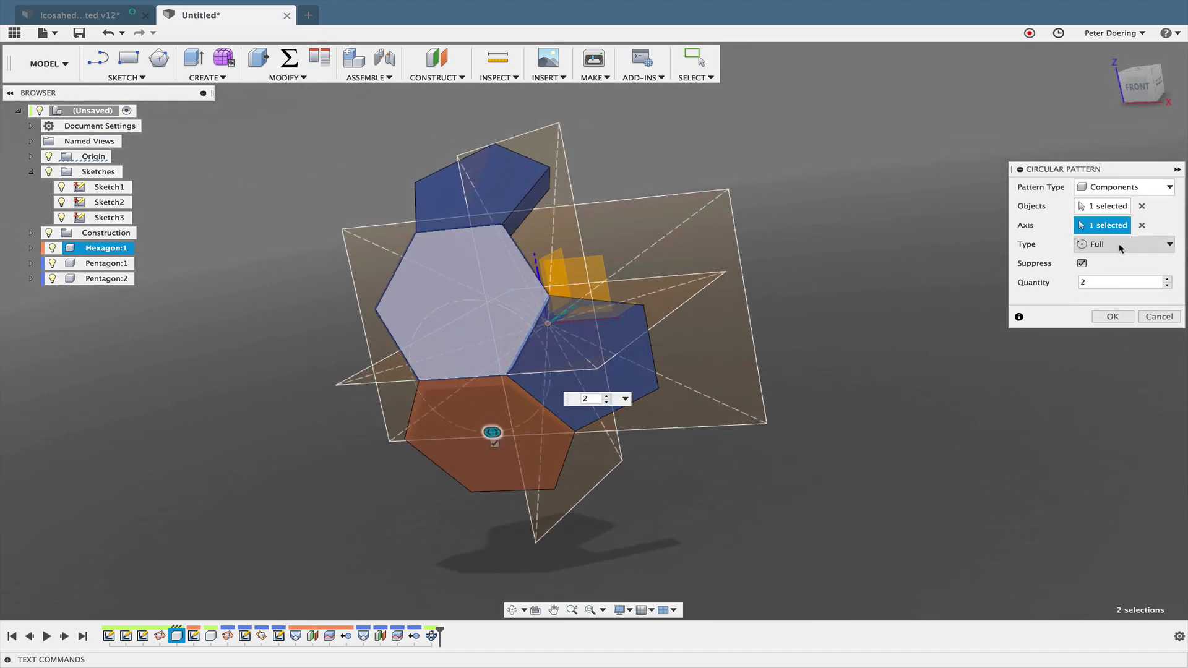
left_click(1120, 245)
left_click(1120, 319)
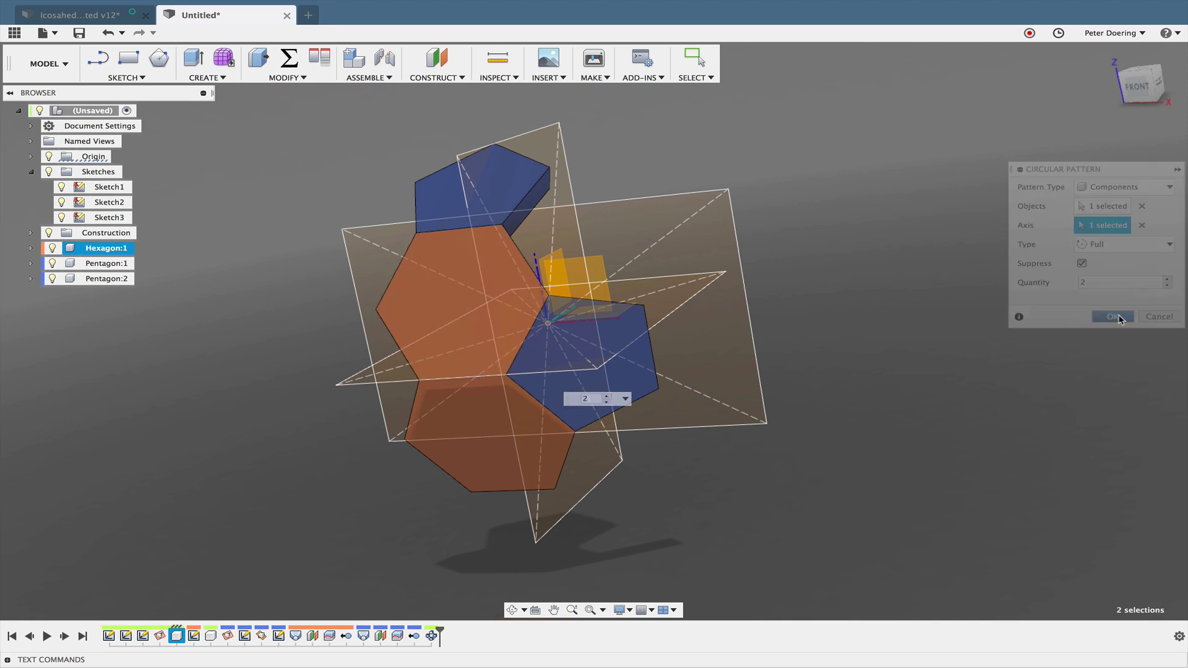
Step: Set up a circular component pattern of Pentagon:2 and Hexagon:2 around the Sketch2 diagonal through the origin
middle_click_drag(918, 371, 737, 219, "shift")
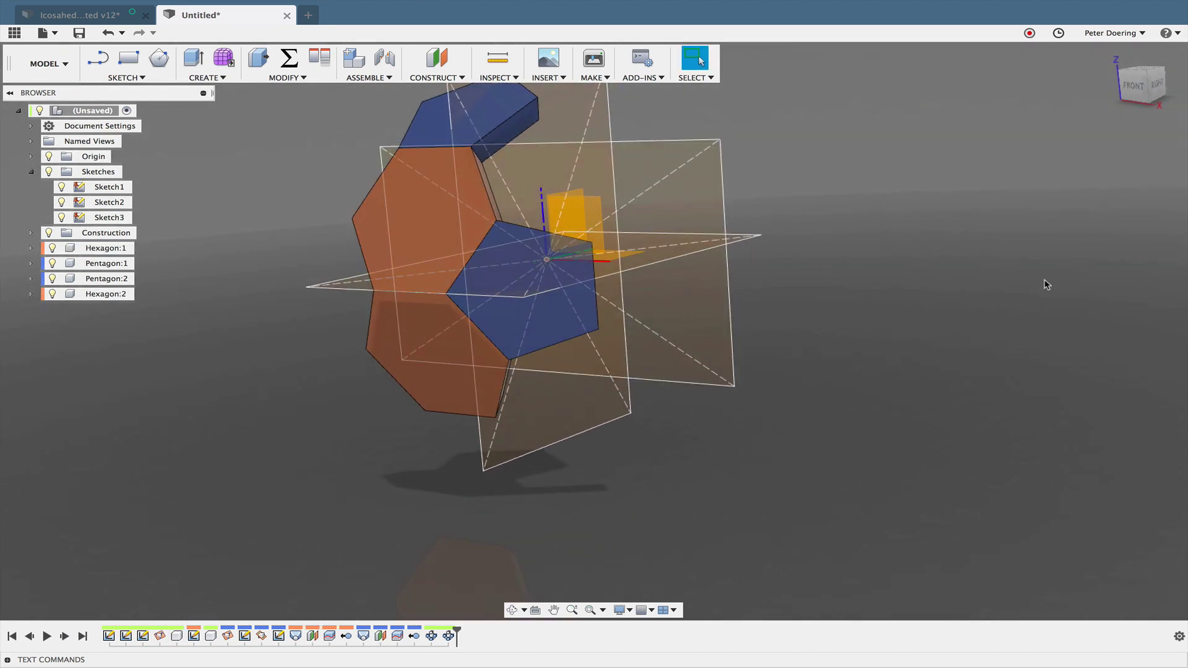
right_click(966, 259)
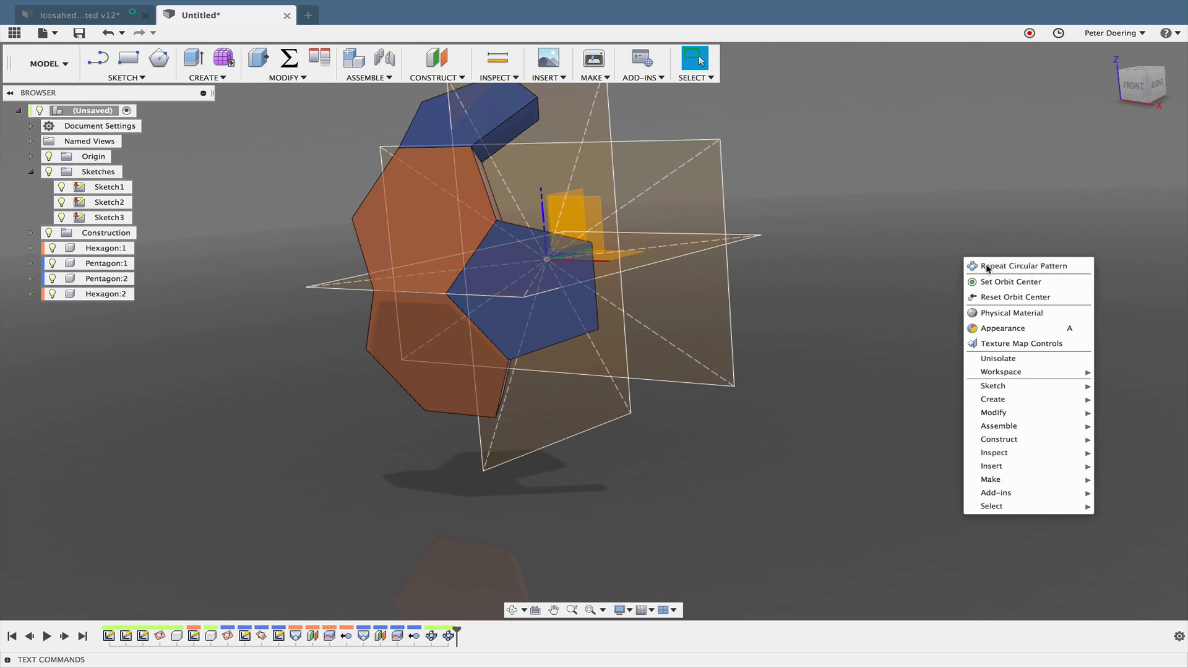
left_click(988, 267)
left_click(574, 328)
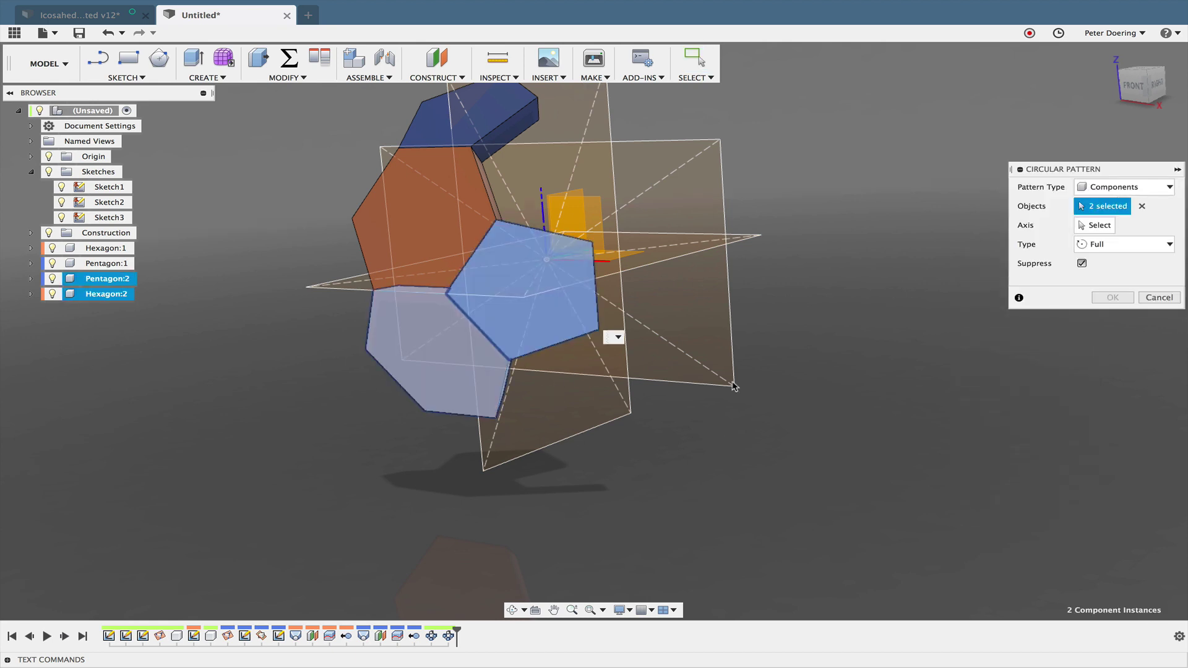
middle_click_drag(736, 387, 673, 415, "shift")
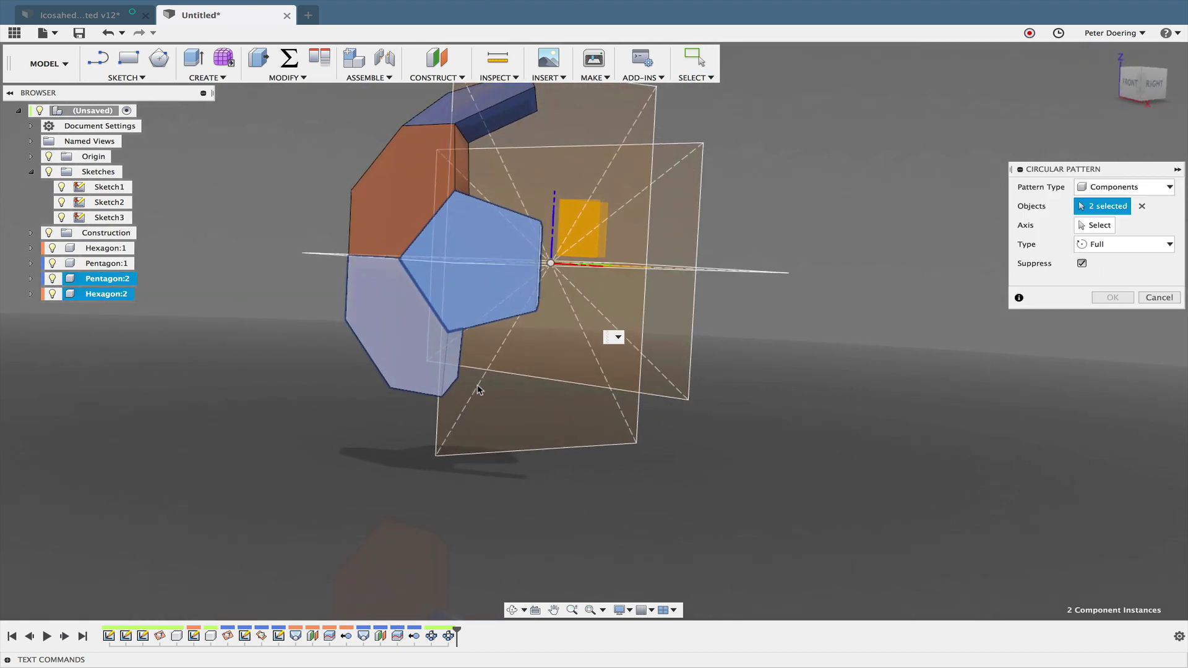
left_click(1083, 230)
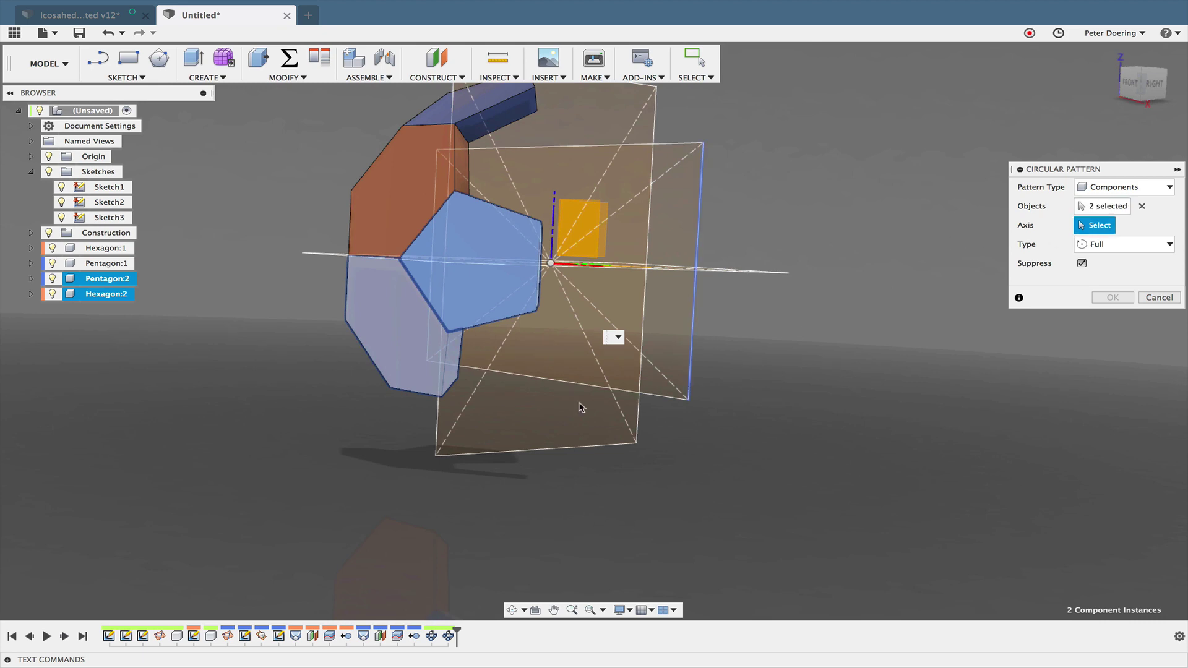
left_click(470, 405)
middle_click_drag(870, 424, 856, 389, "shift")
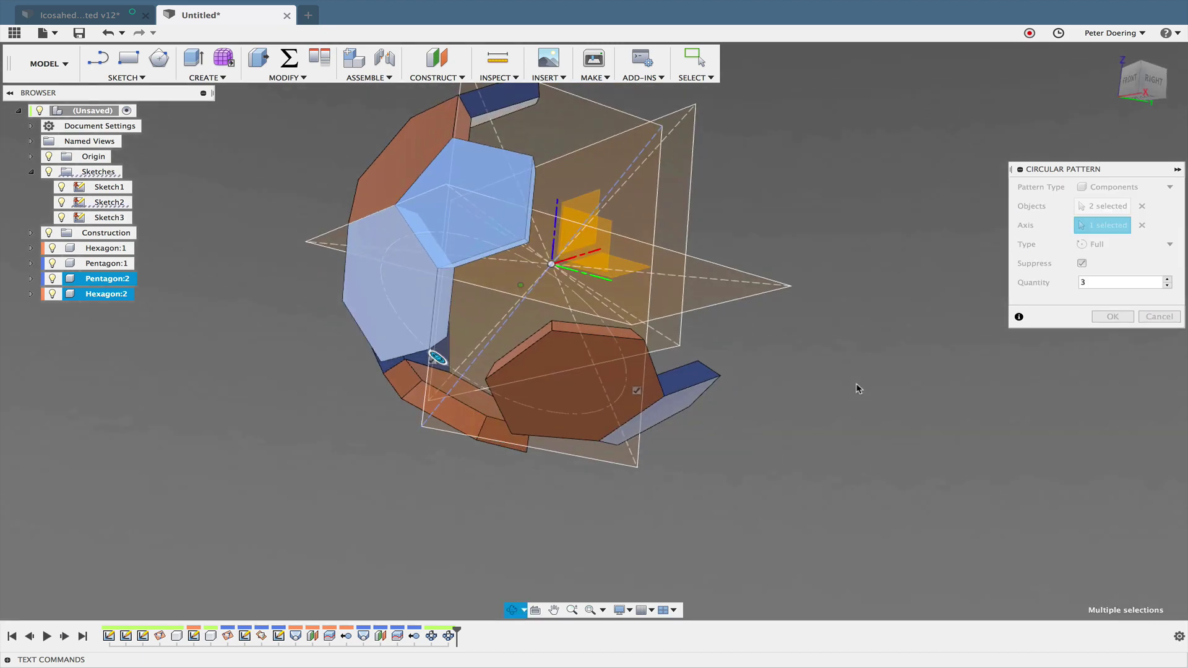
Step: Give the pentagon-and-hexagon pair's pattern a quantity of 2 over a total angle of -360/5, and create it
left_click(1167, 285)
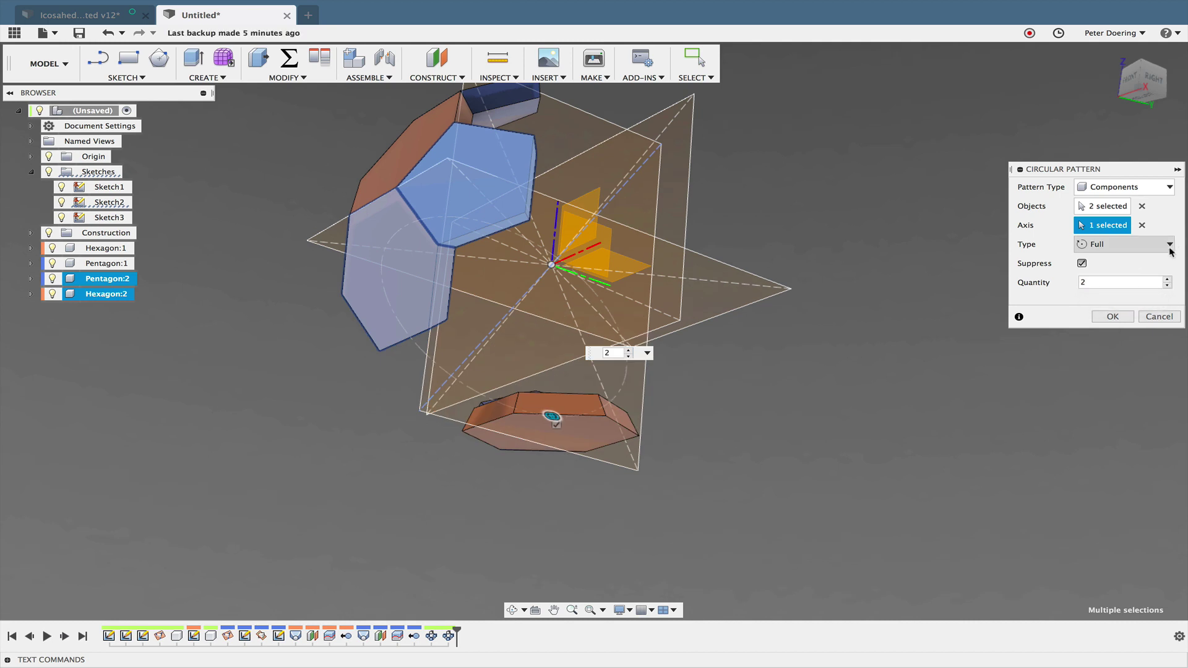
left_click(1168, 244)
left_click(1119, 275)
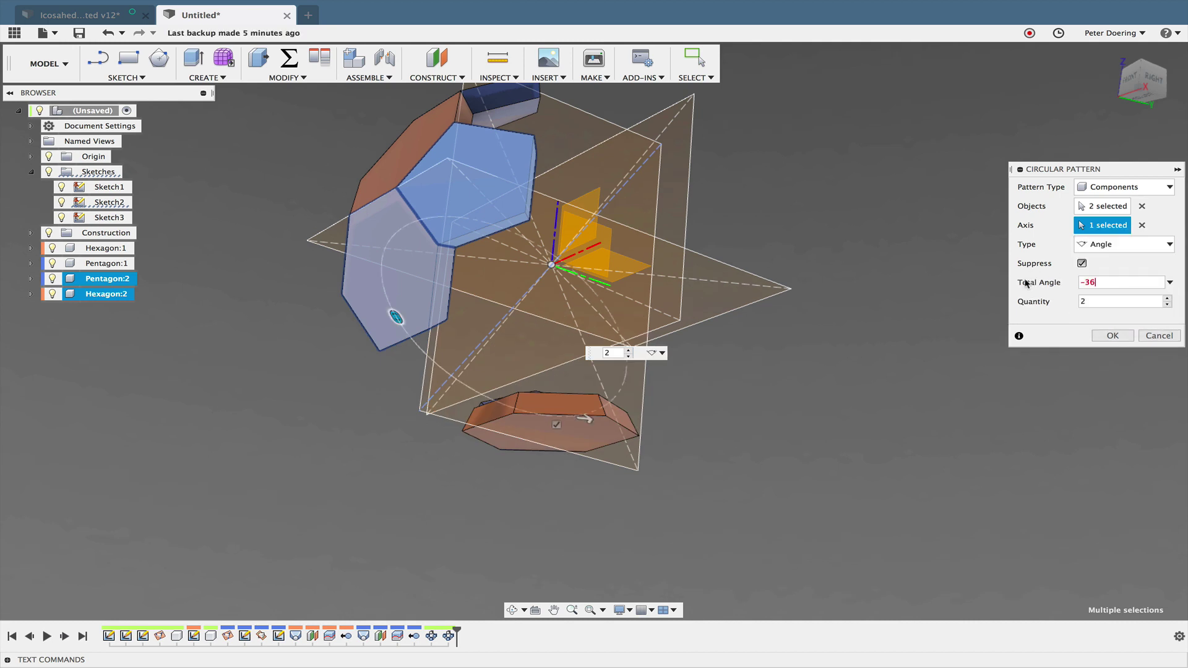
type("/5")
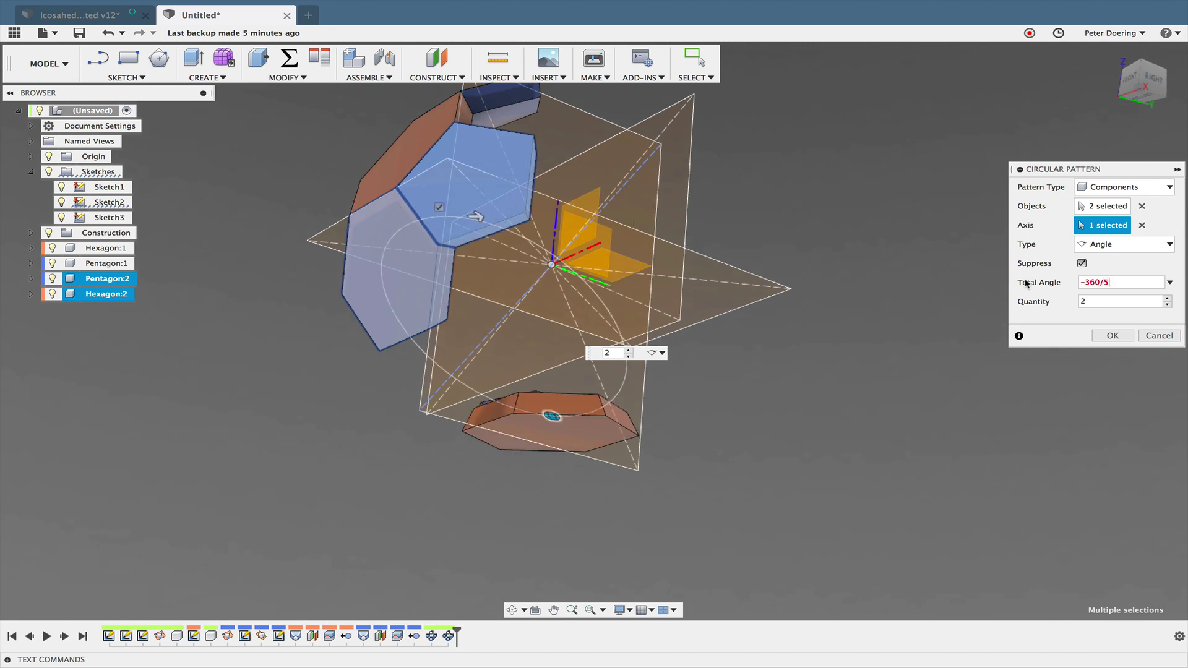
middle_click_drag(805, 331, 743, 411, "shift")
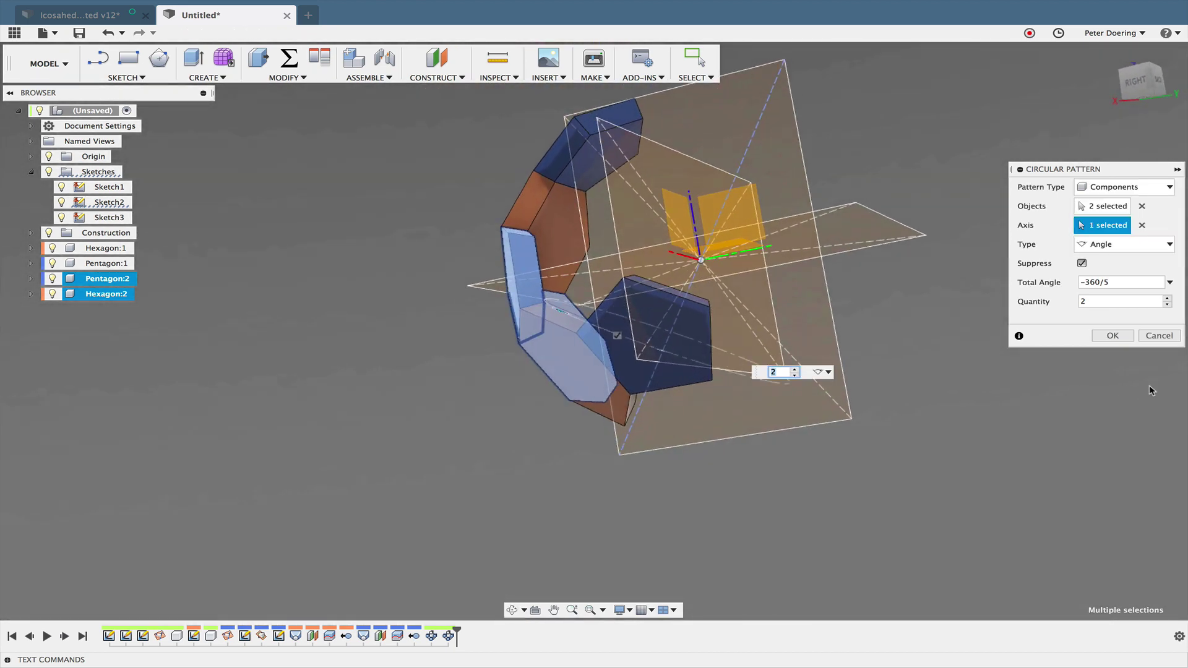
left_click(1114, 336)
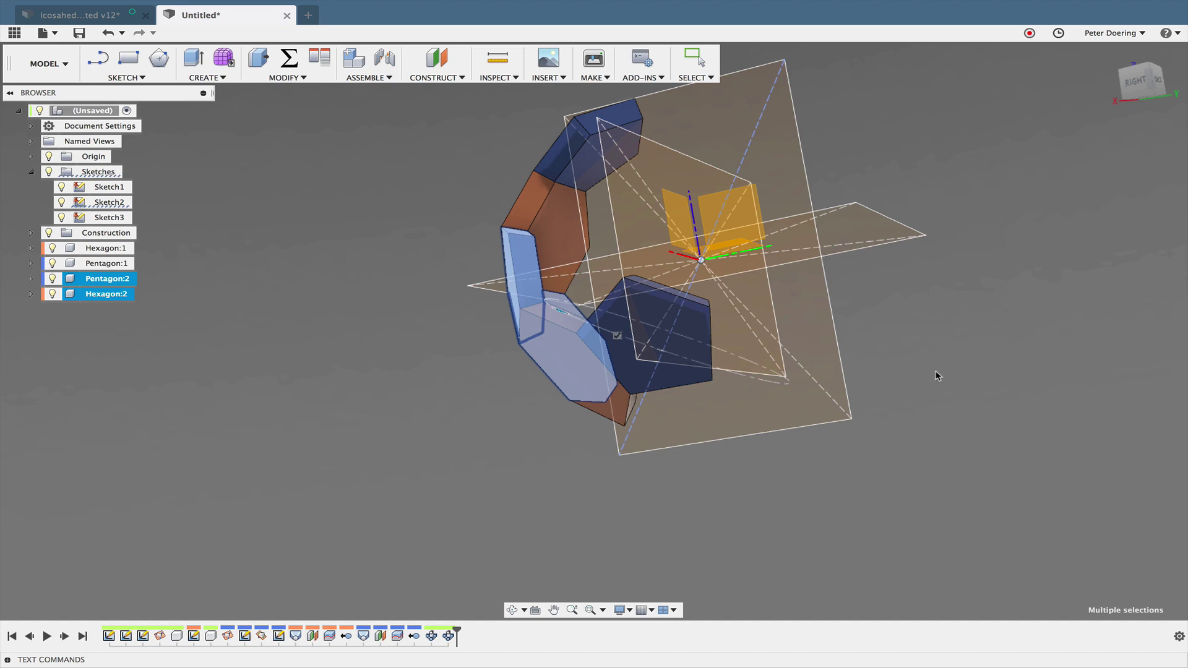
Step: Set up a circular component pattern of Hexagon:3 and Pentagon:3 around the matching Sketch2 rectangle diagonal through the origin
middle_click_drag(945, 381, 986, 353, "shift")
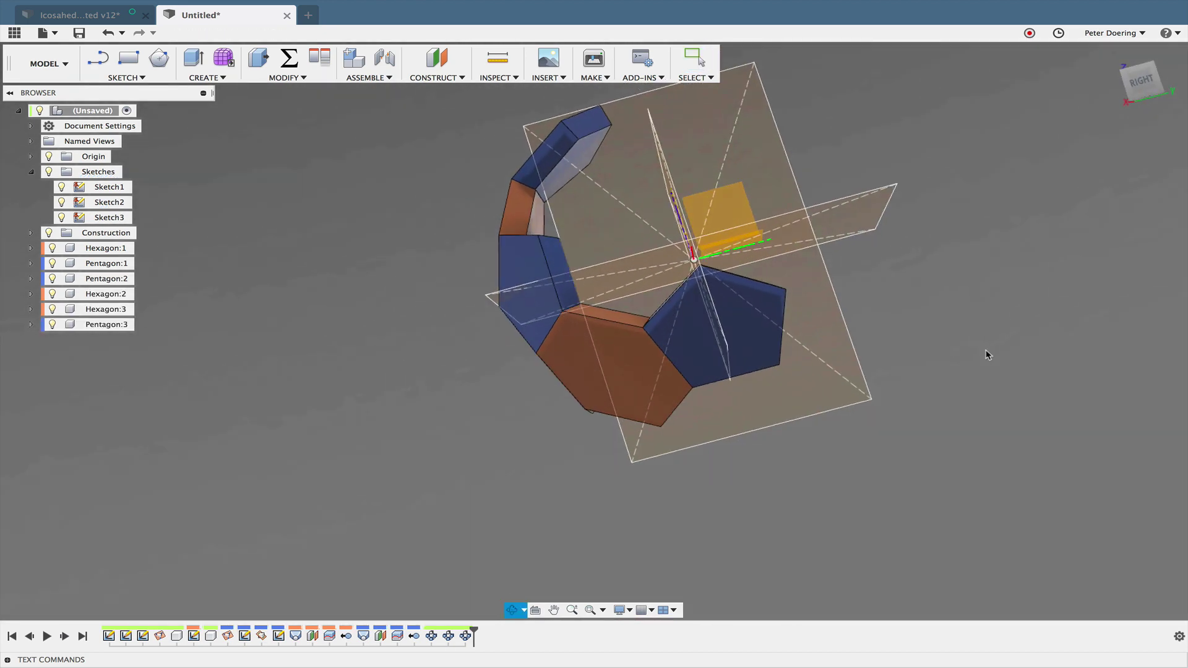
right_click(1012, 353)
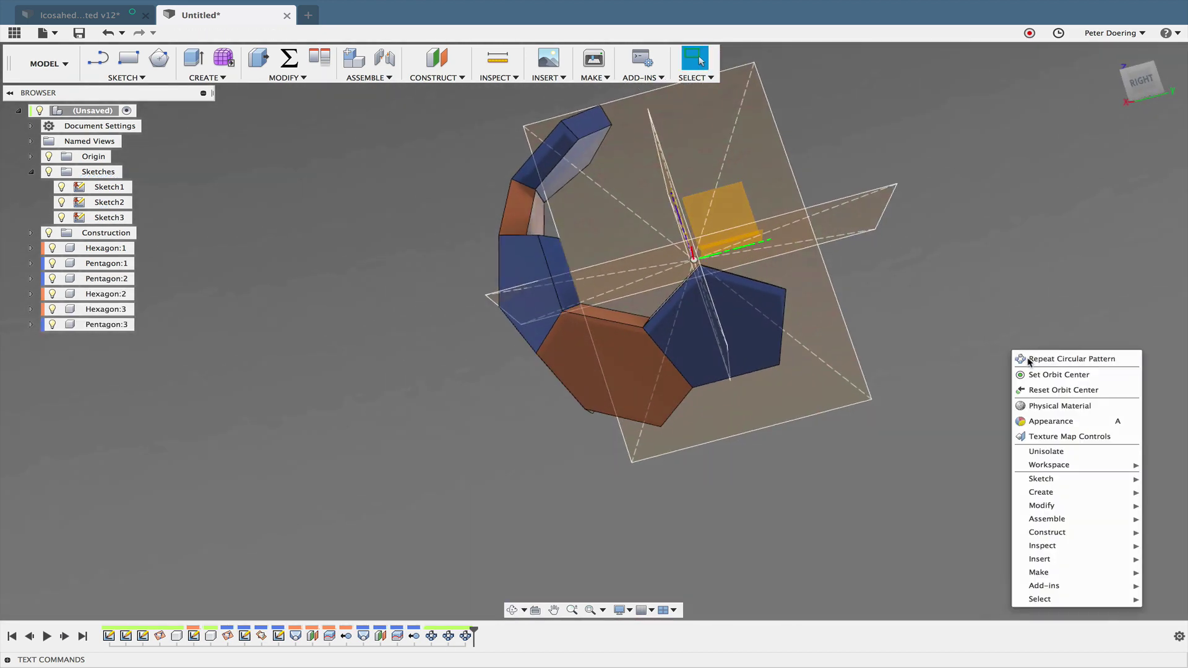
left_click(1024, 358)
middle_click_drag(933, 353, 875, 267)
left_click(569, 283)
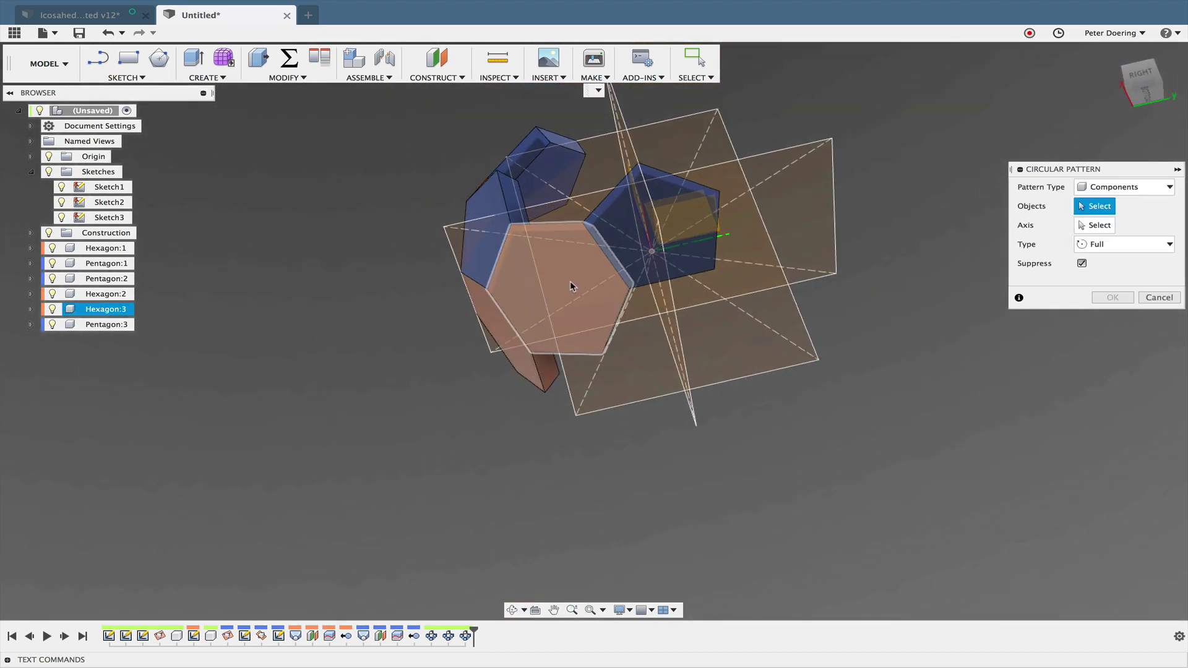
left_click(682, 224)
middle_click_drag(856, 329, 840, 289, "shift")
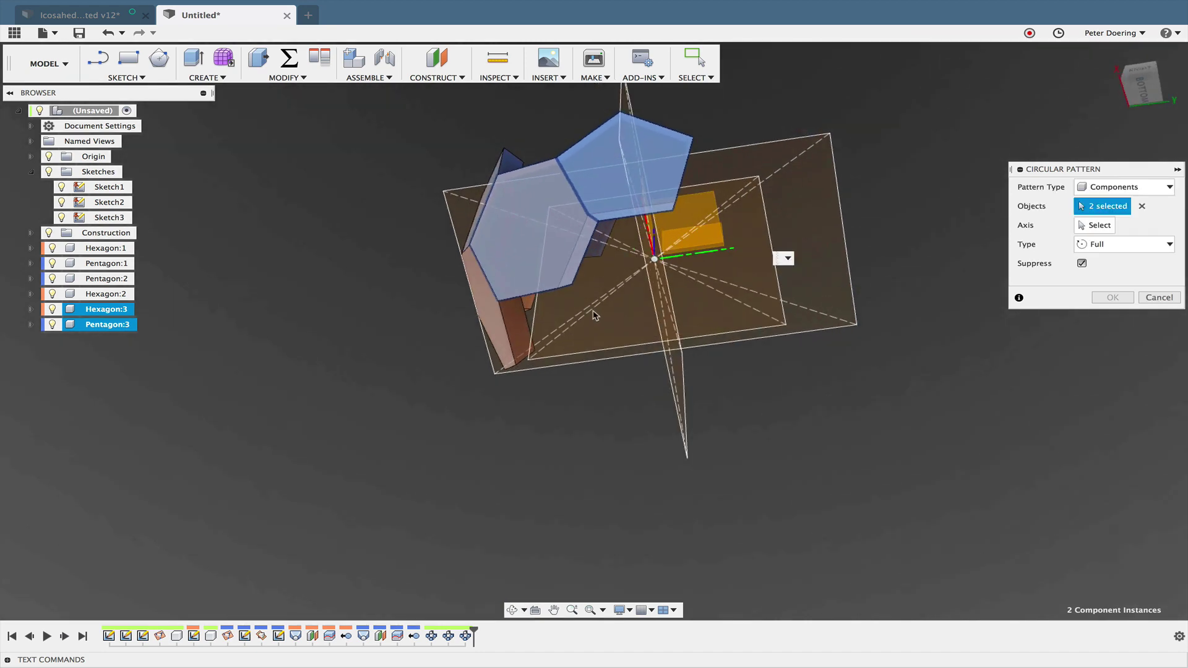
left_click(1095, 226)
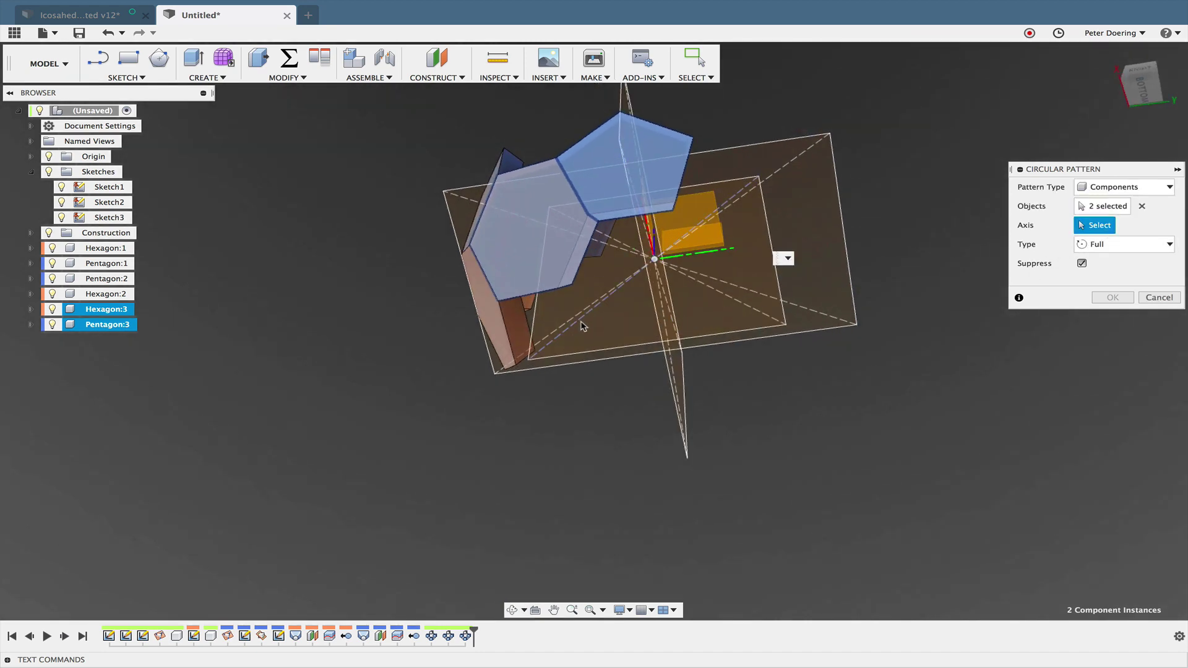
left_click(582, 326)
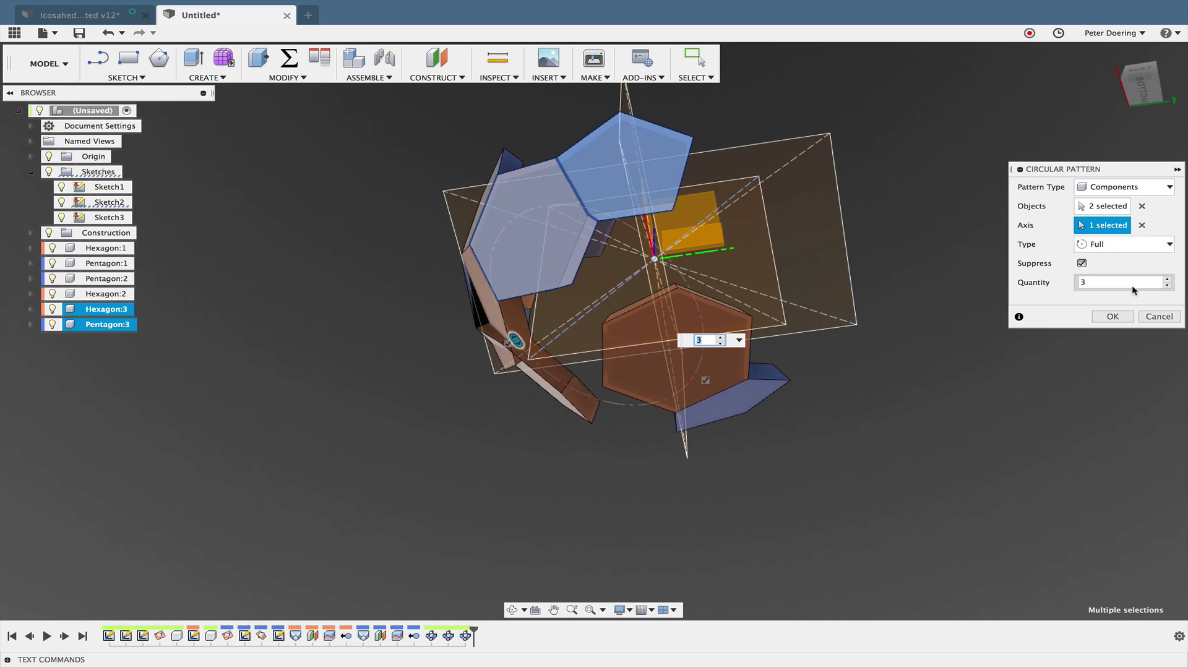
Step: Give the Hexagon:3 and Pentagon:3 pattern a quantity of 2 and a total angle of -360/5, and create it
left_click(1166, 286)
left_click(1144, 244)
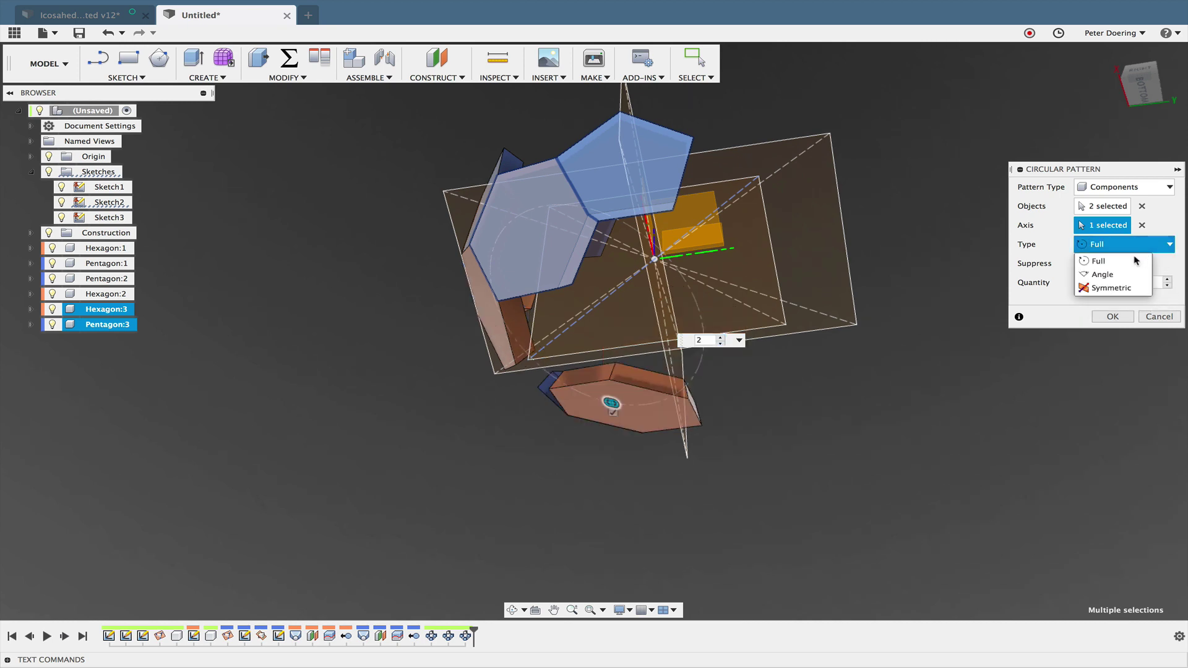
left_click(1102, 274)
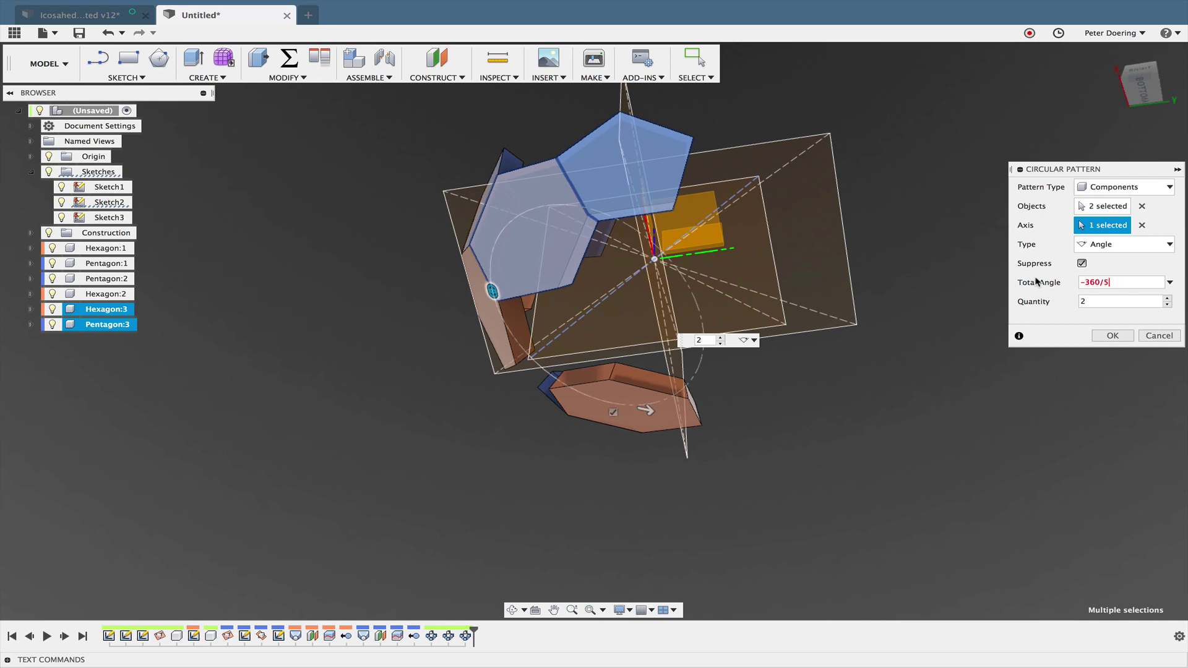
key("Return")
Step: Start another circular component pattern with Hexagon:1, Pentagon:2 and Hexagon:3 as objects
middle_click_drag(924, 346, 755, 254, "shift")
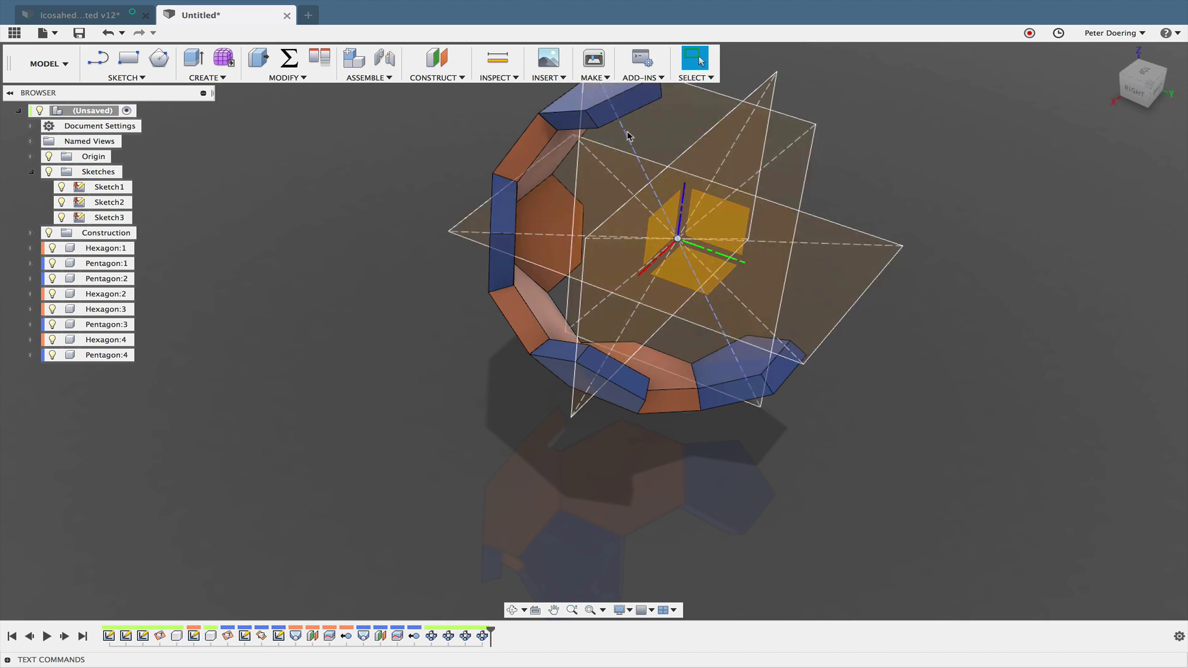
middle_click_drag(1012, 260, 958, 290, "shift")
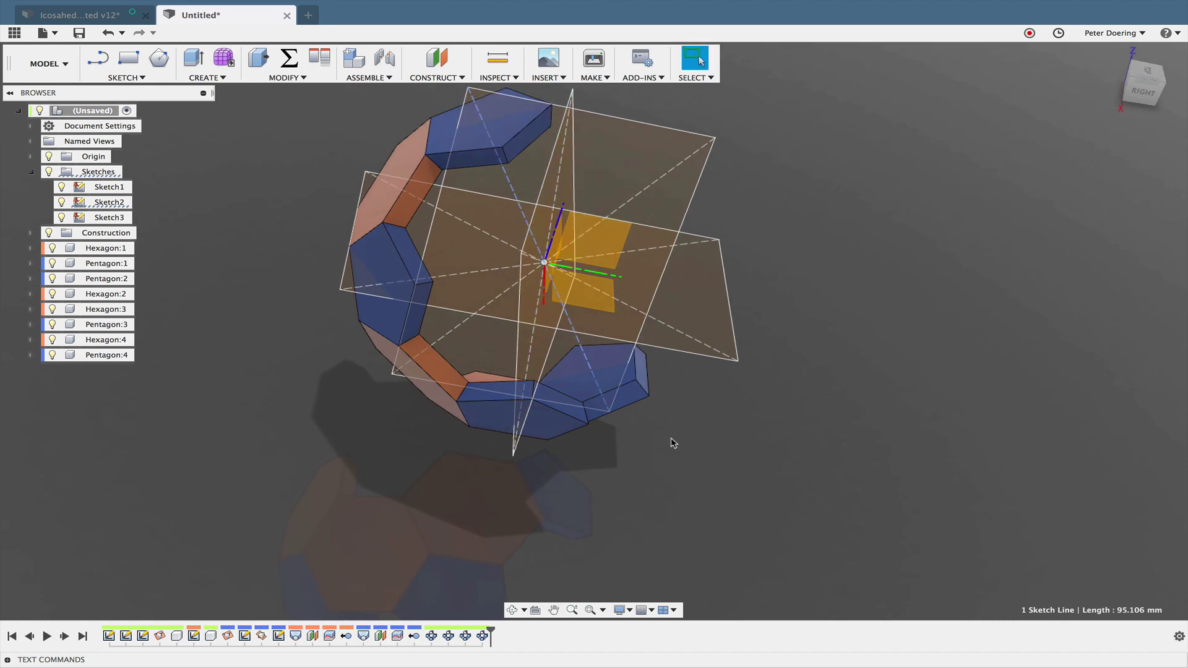
middle_click_drag(820, 381, 857, 401)
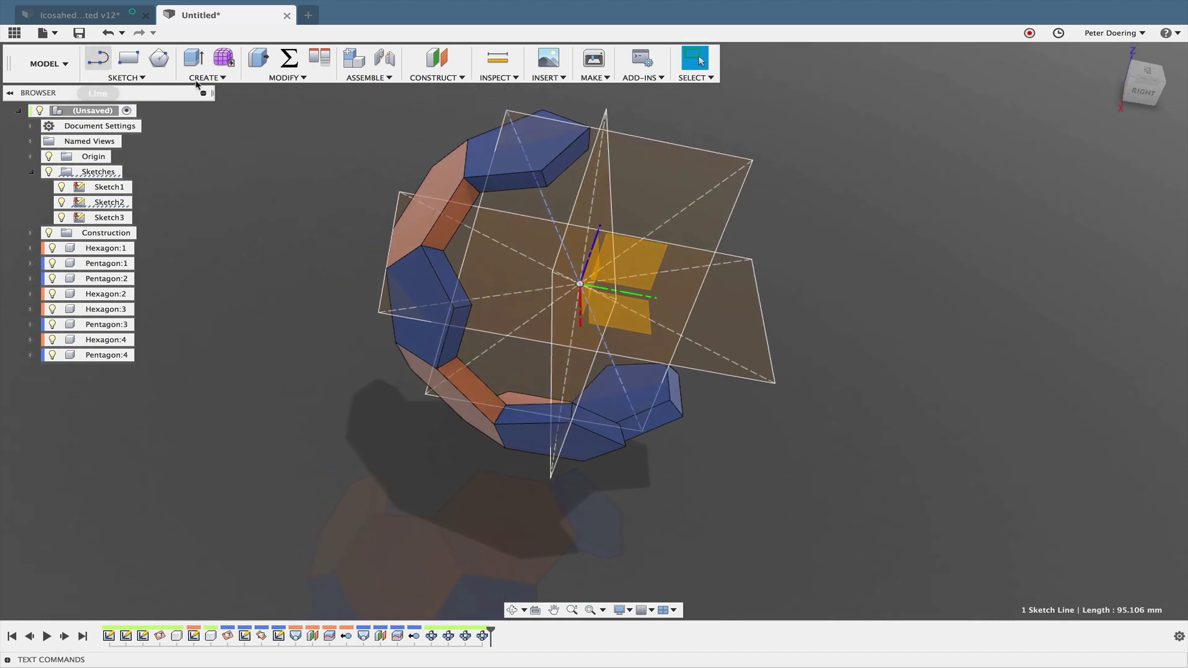
right_click(266, 191)
left_click(303, 201)
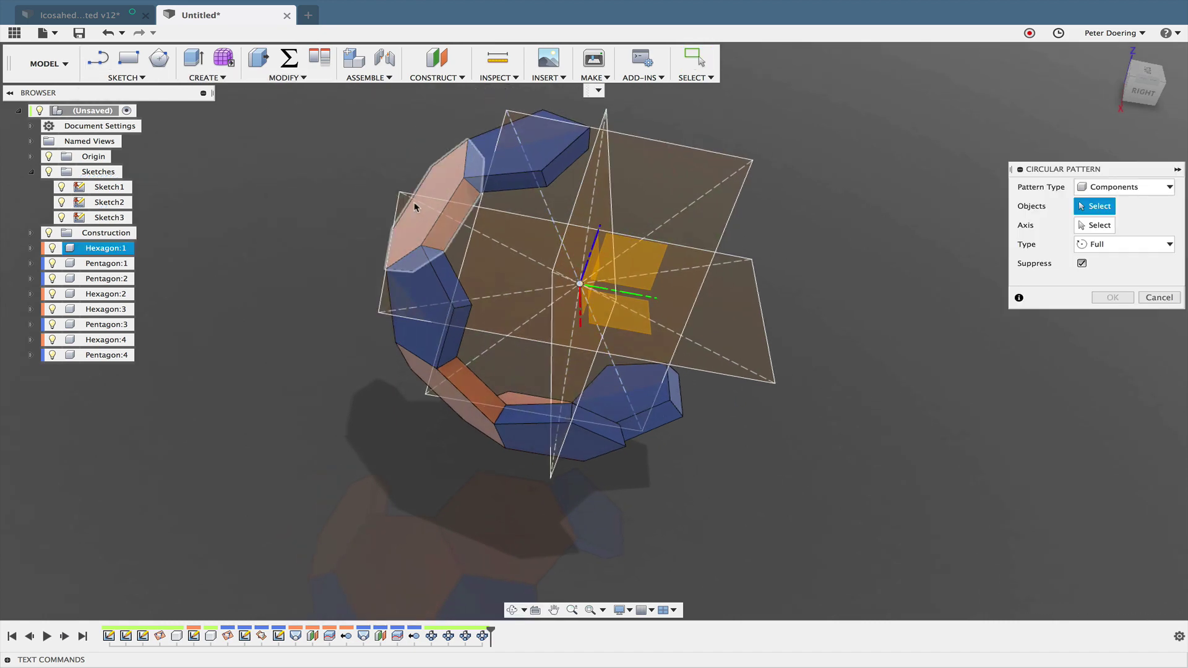
left_click(416, 213)
left_click(416, 309)
left_click(452, 396)
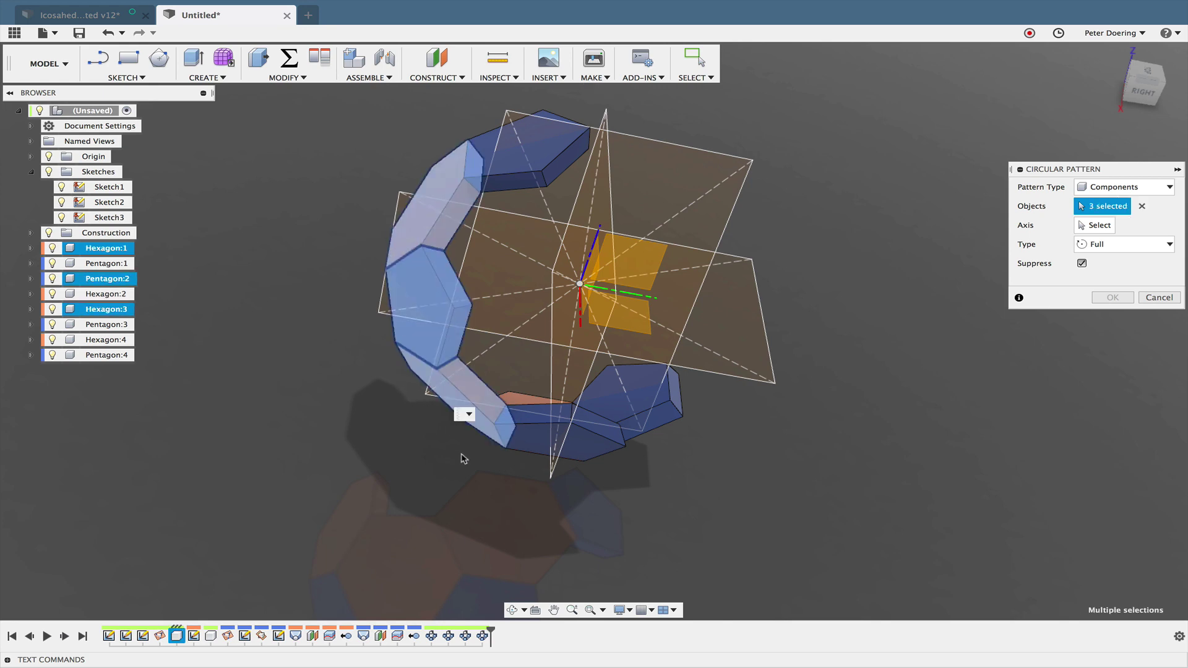
Step: Add Hexagon:2, Pentagon:3 and Hexagon:4 to the objects of the circular pattern
left_click(603, 450)
middle_click_drag(646, 465, 612, 406, "shift")
left_click(609, 402)
middle_click_drag(383, 397, 455, 401)
middle_click_drag(455, 401, 514, 402, "shift")
left_click(568, 408)
middle_click_drag(442, 445, 346, 433, "shift")
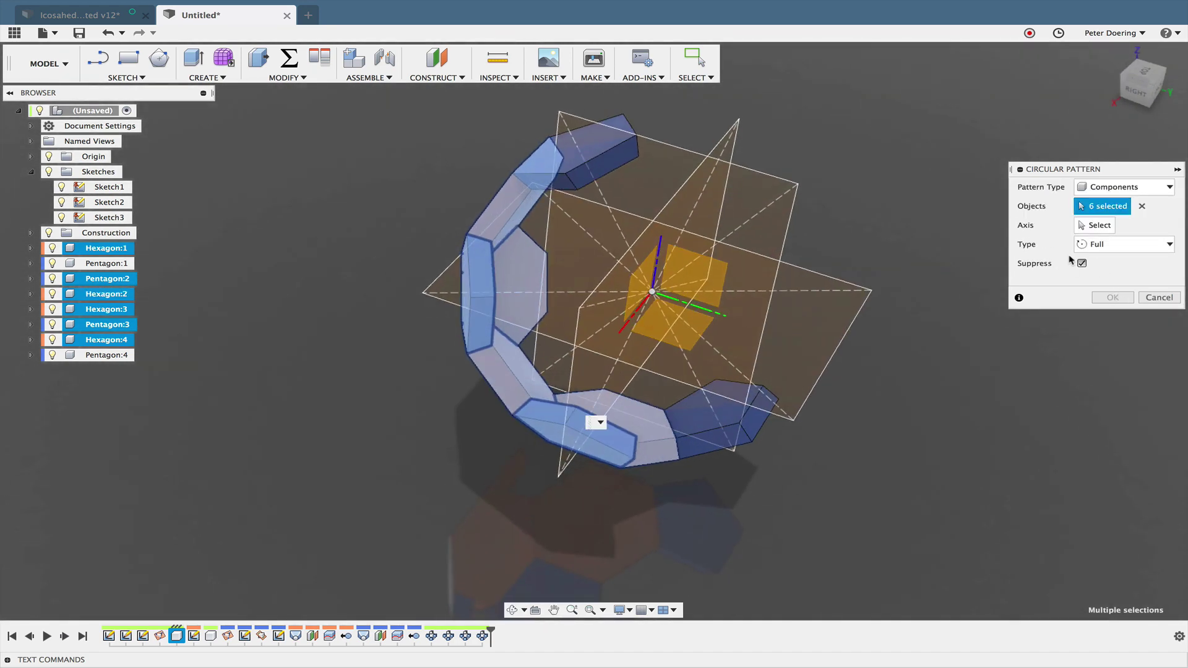
Step: Pattern the six plates fully around the Sketch2 diagonal through the end pentagons with a quantity of 5
middle_click_drag(907, 248, 928, 228, "shift")
left_click(1095, 225)
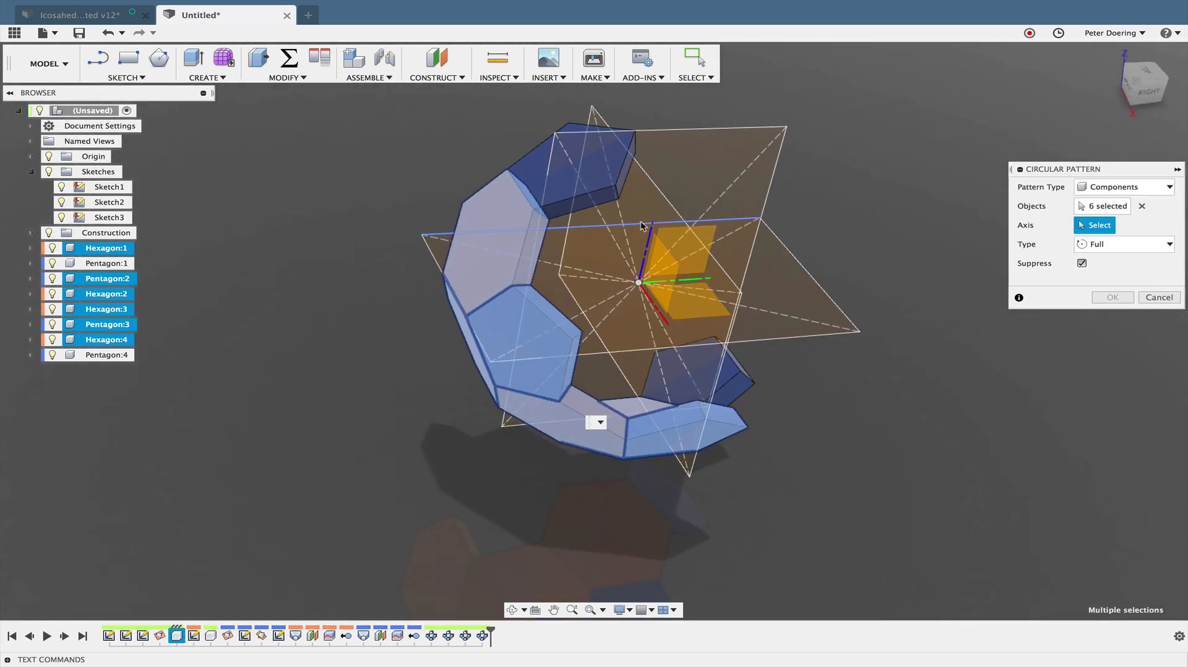
left_click(606, 226)
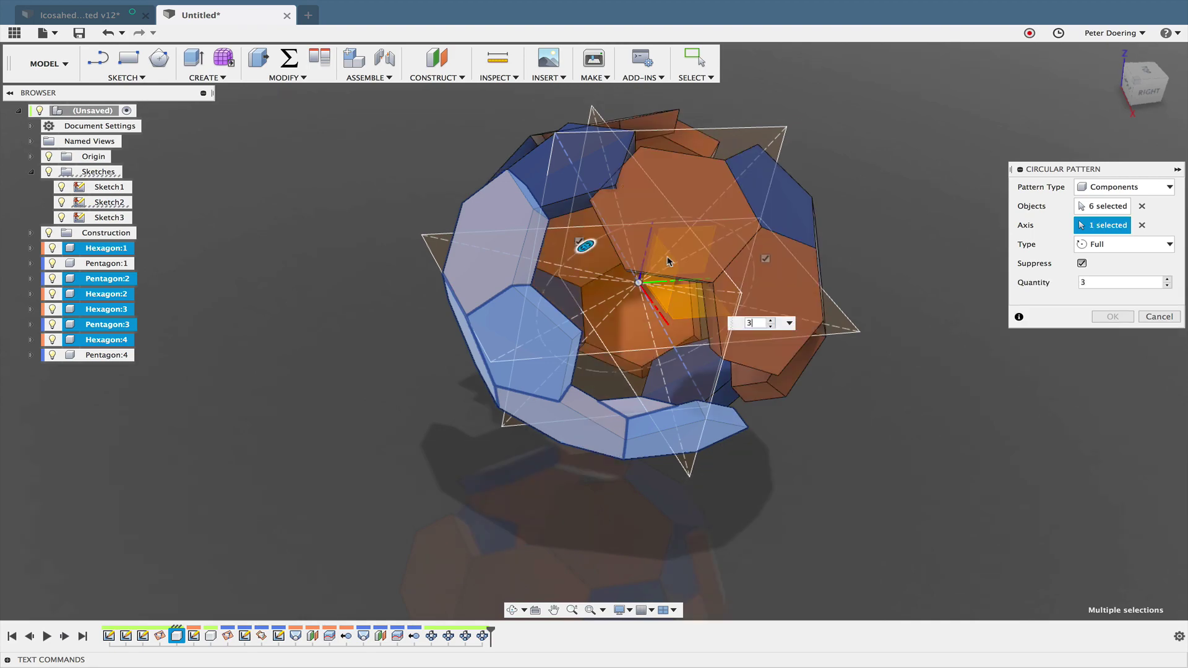
left_click(1167, 279)
left_click(1167, 279)
middle_click_drag(878, 272, 737, 379, "shift")
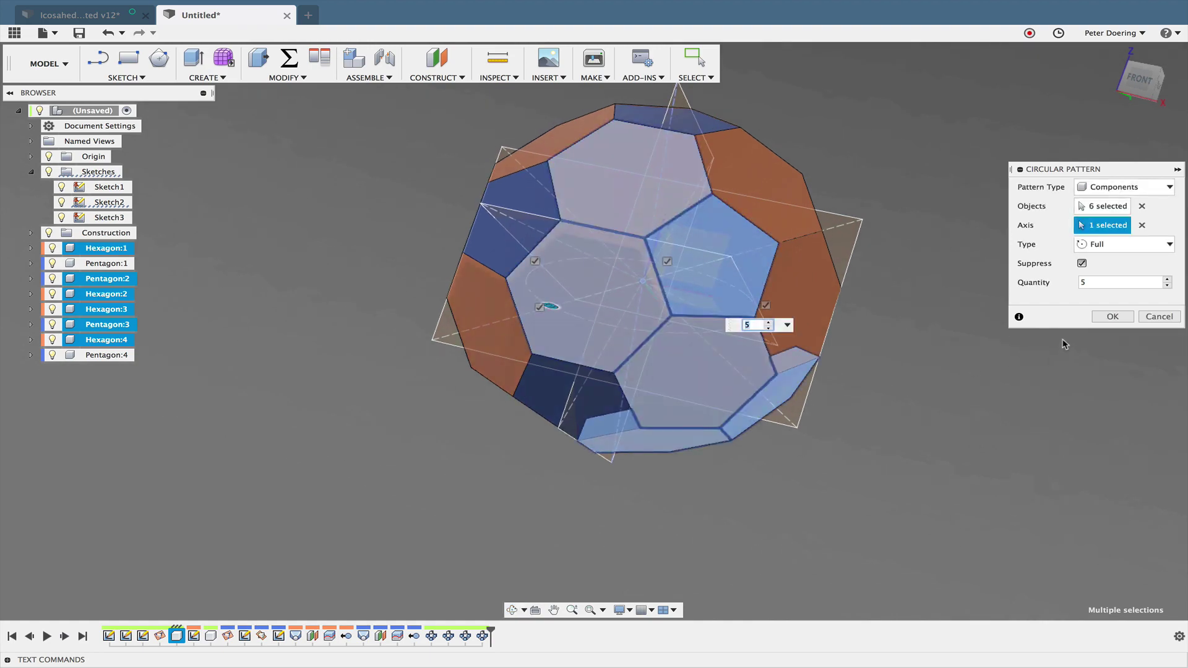
left_click(1112, 316)
middle_click_drag(928, 344, 889, 426)
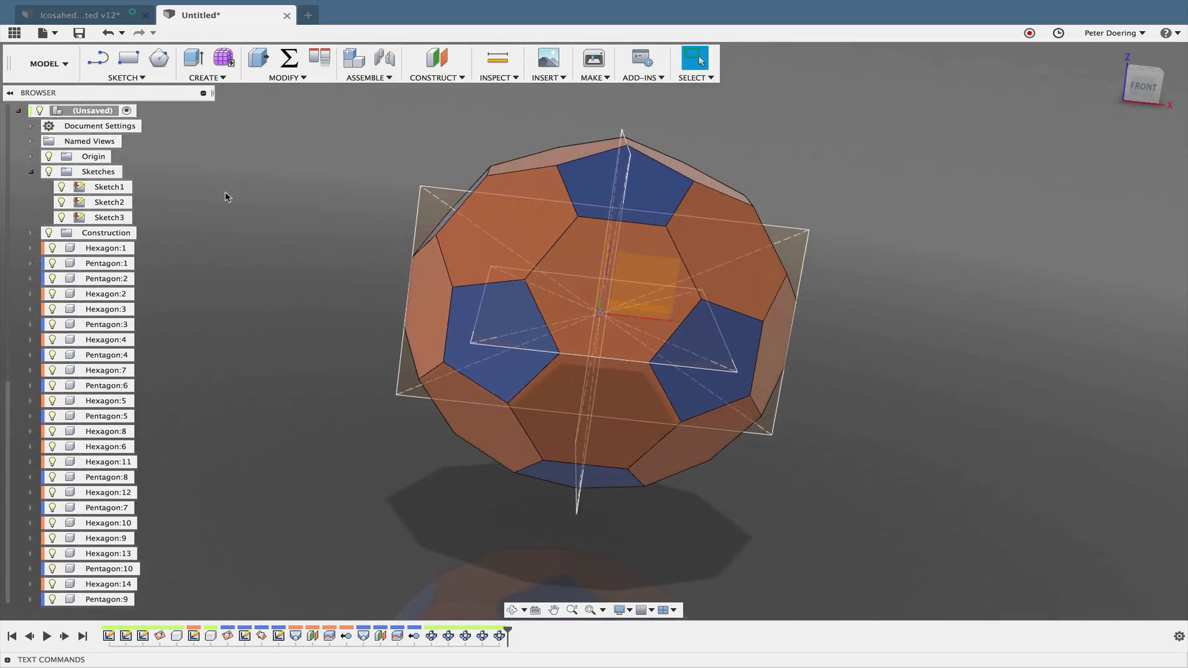
Step: Hide the top-level sketches and undo a trial move of one plate on the shell's side
left_click(56, 174)
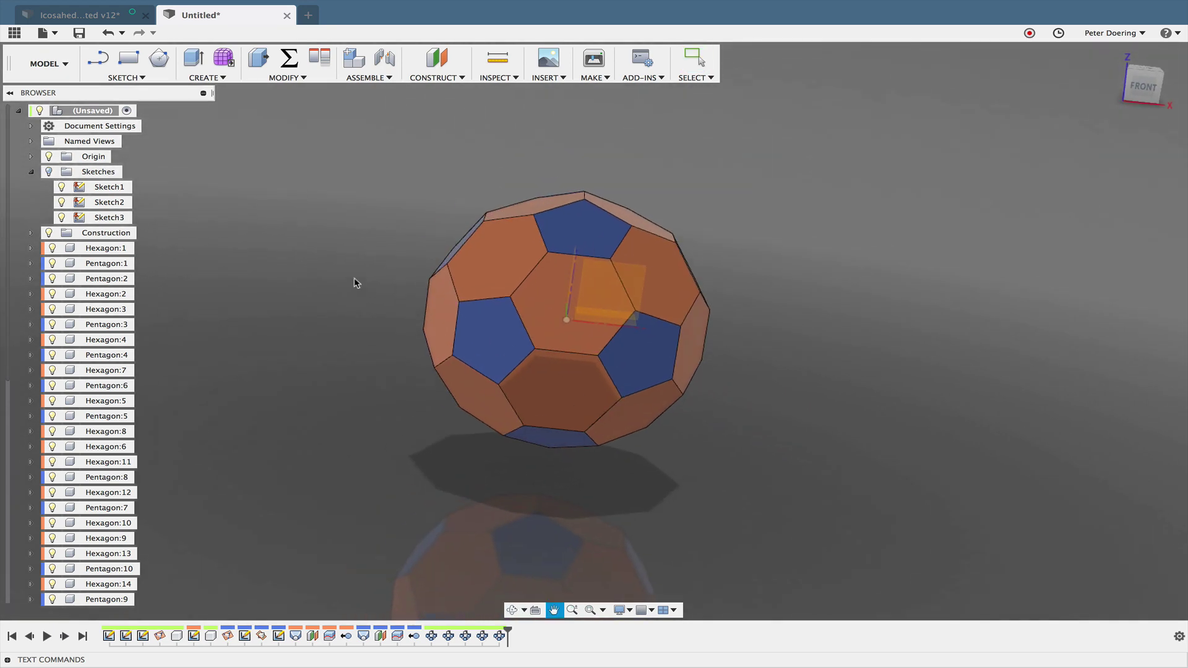
mouse_move(355, 281)
middle_mouse_down("shift")
mouse_move(383, 280)
mouse_move(290, 279)
middle_mouse_up("shift")
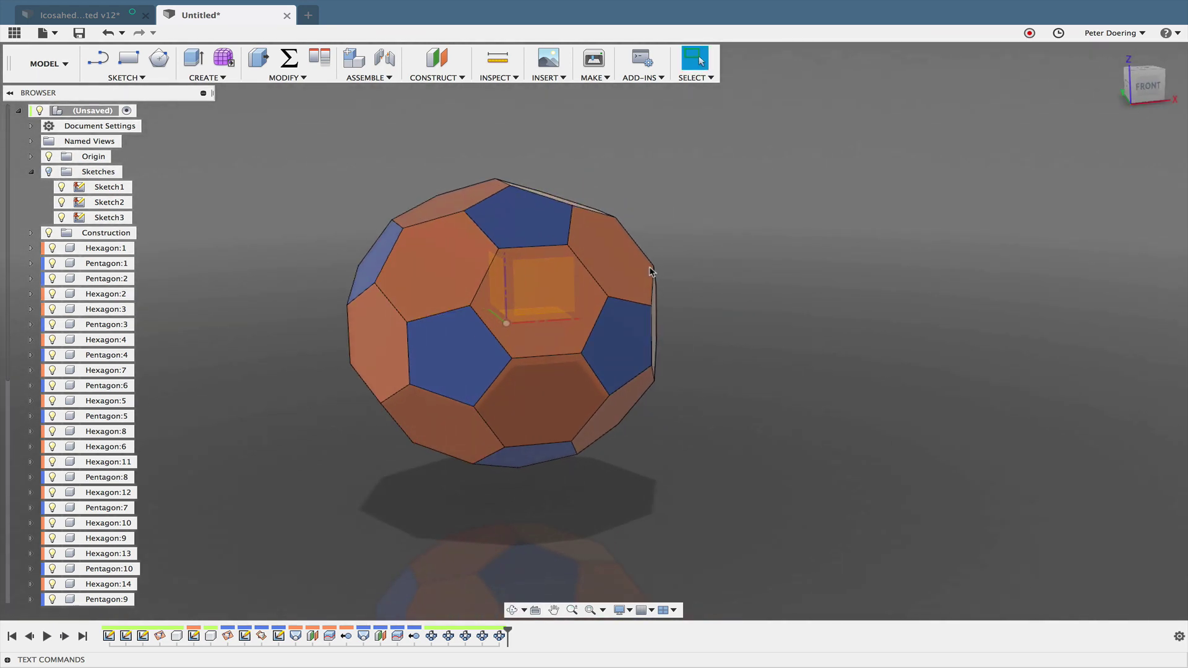
left_click_drag(643, 266, 781, 272)
key("ctrl+z")
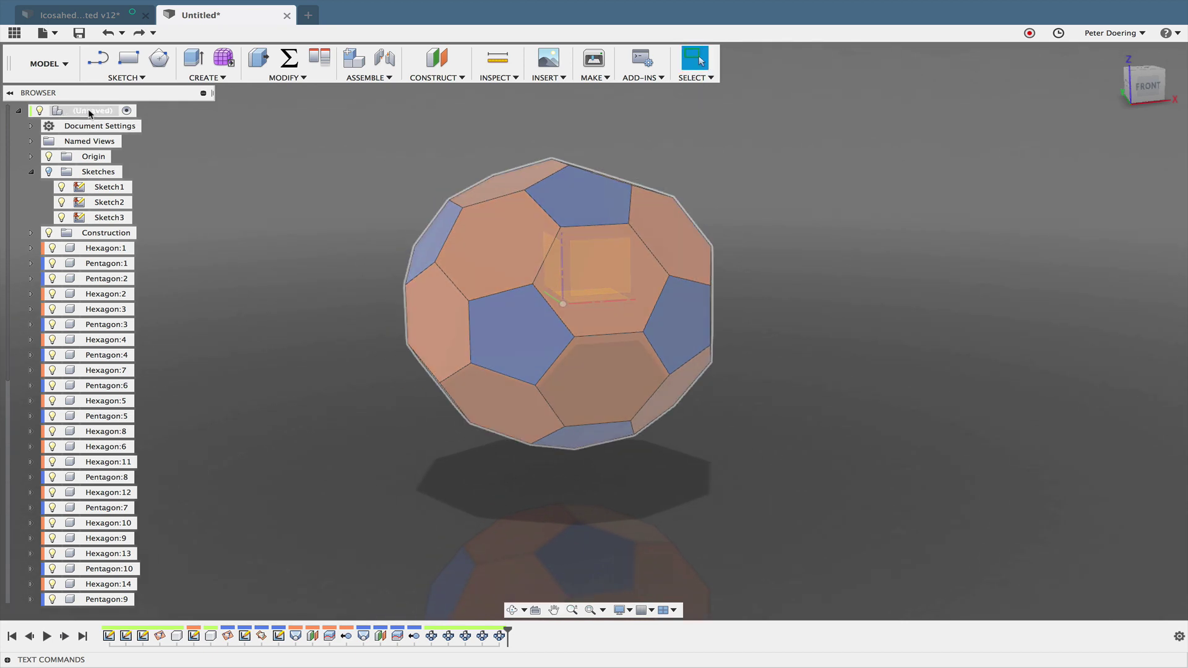
Step: Join all hexagon and pentagon components into one rigid group with child components included
right_click(90, 113)
left_click(145, 176)
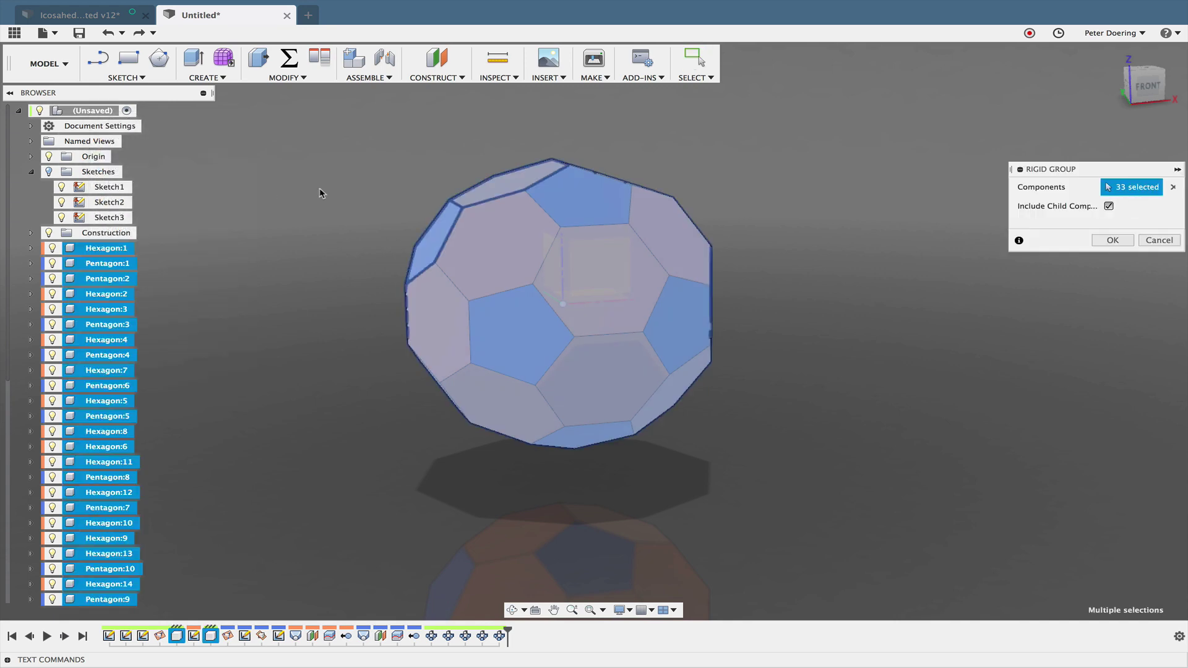
left_click(1119, 243)
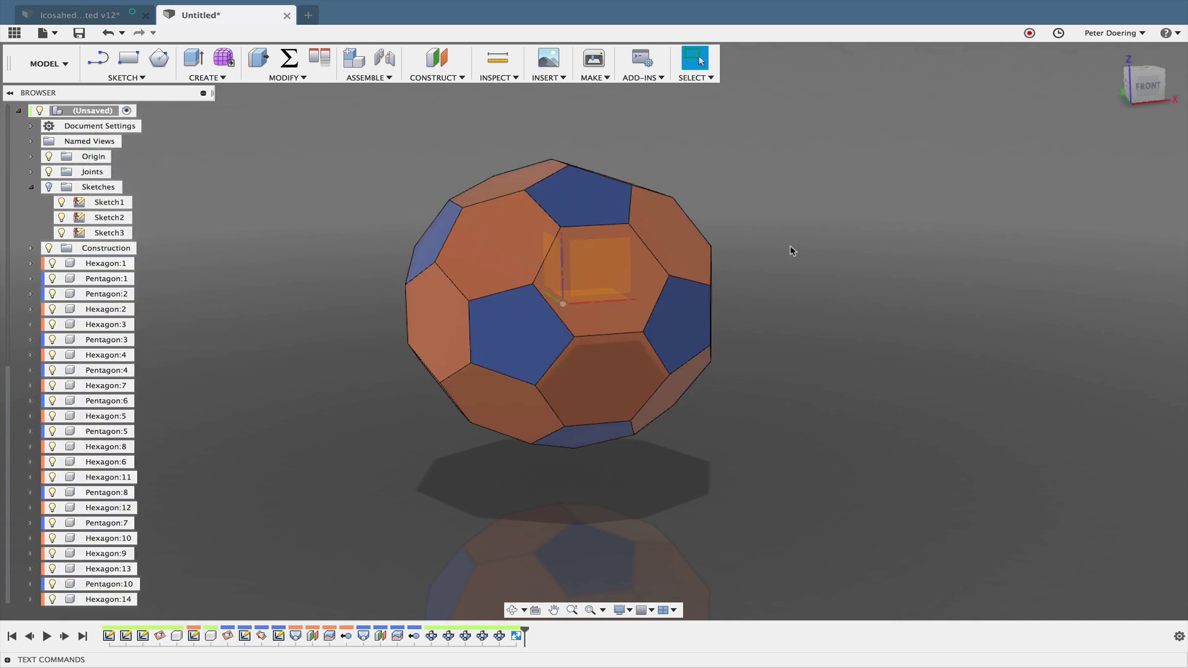
middle_click_drag(790, 249, 853, 326, "shift")
scroll(798, 359, "up", 5)
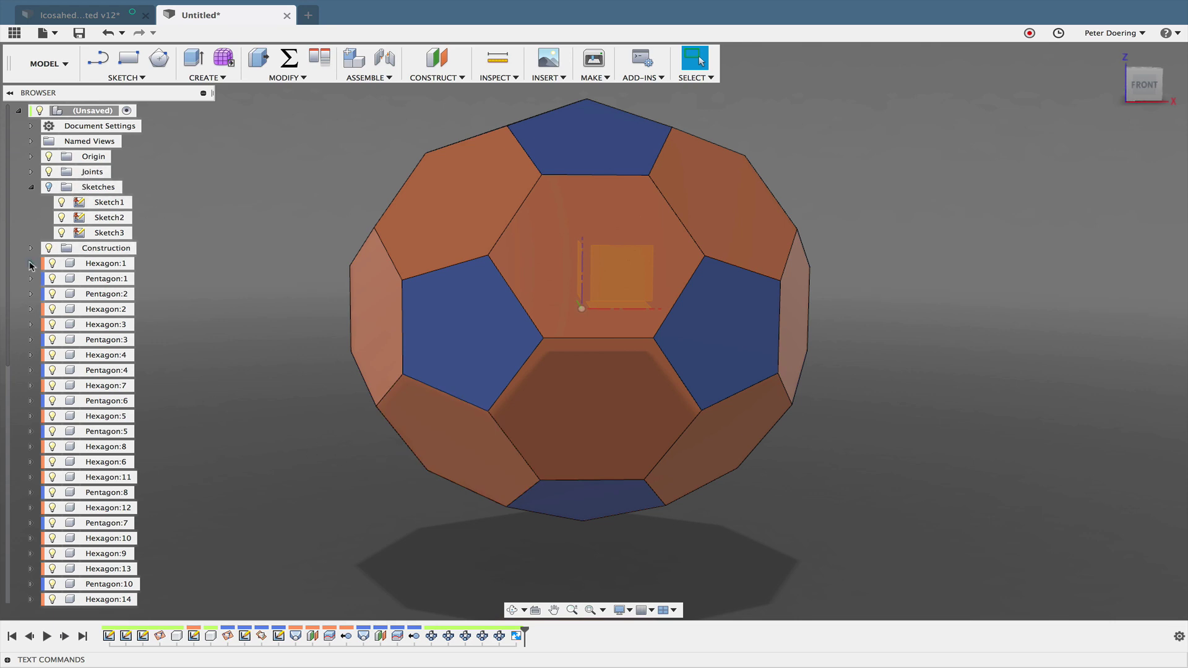
Step: Activate the Hexagon:1 component and isolate it from the rest of the shell
left_click(141, 263)
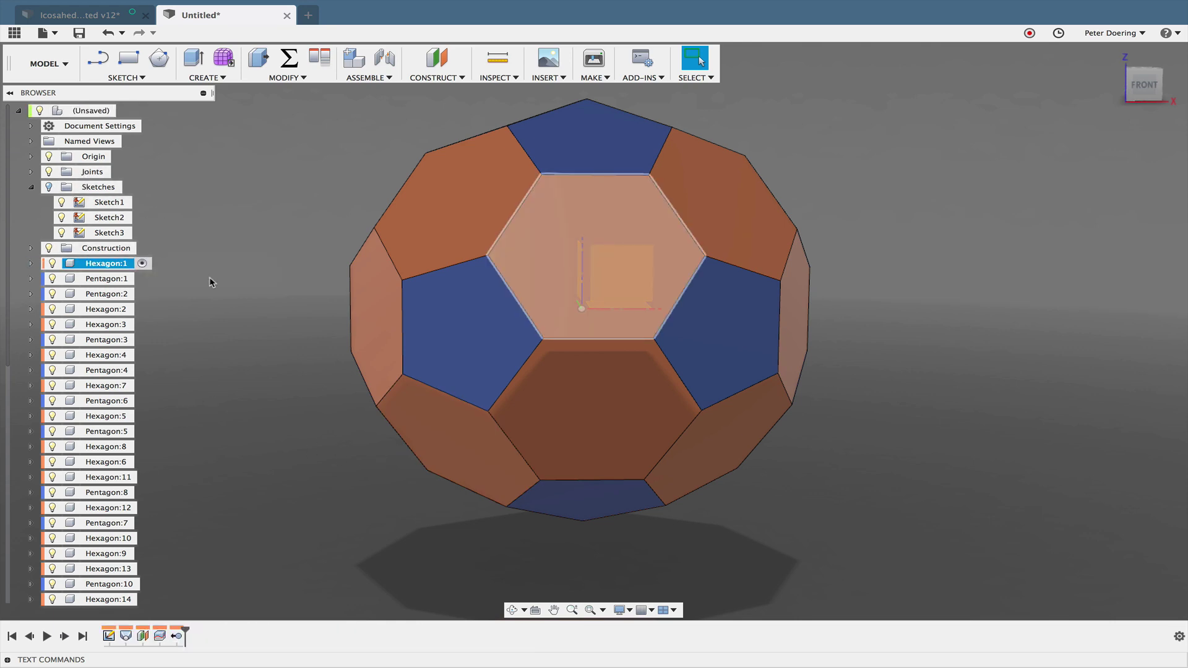
mouse_move(260, 286)
middle_mouse_down("shift")
mouse_move(191, 305)
mouse_move(254, 328)
mouse_move(276, 313)
mouse_move(242, 278)
mouse_move(245, 299)
middle_mouse_up("shift")
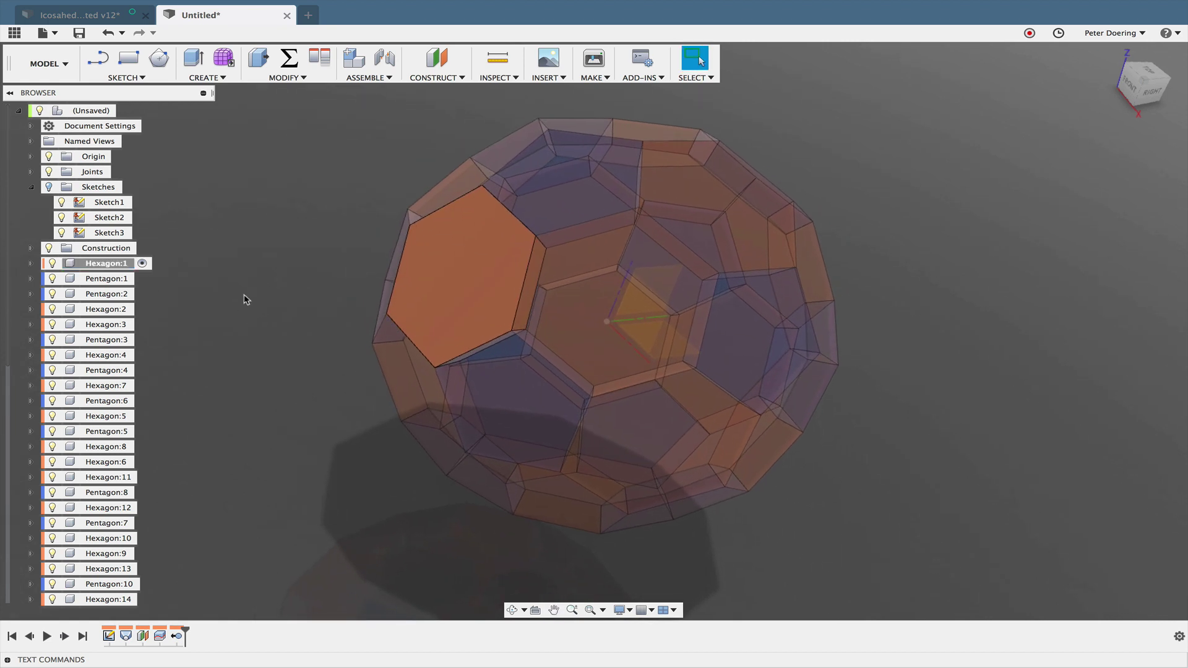
right_click(118, 266)
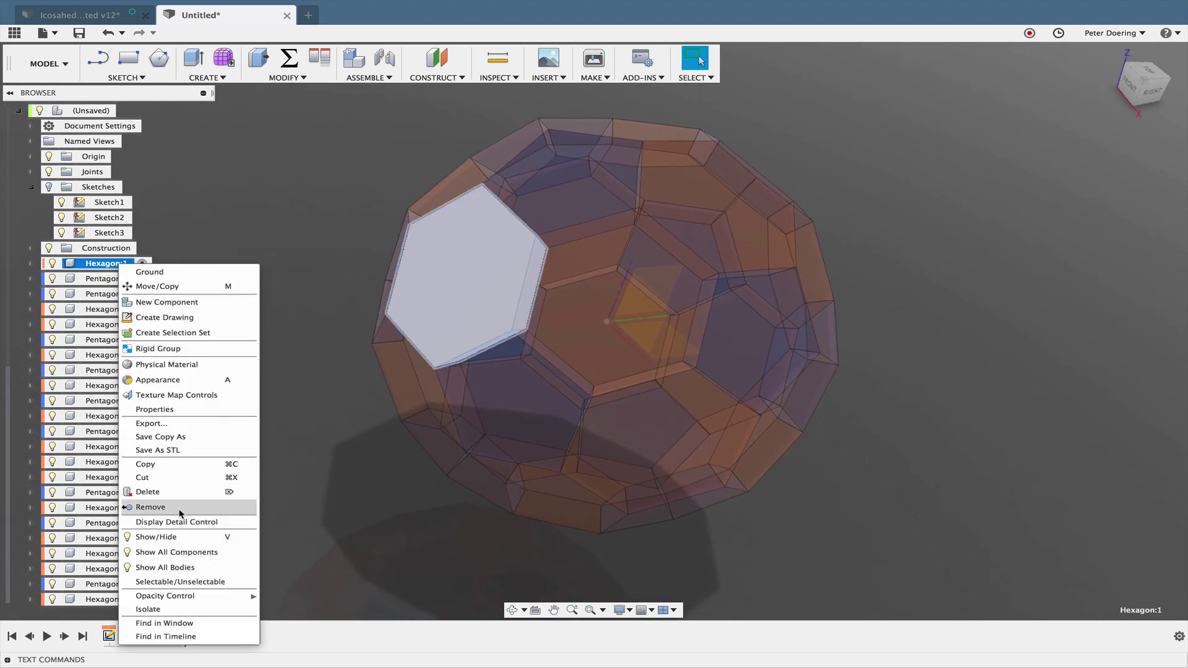
left_click(162, 609)
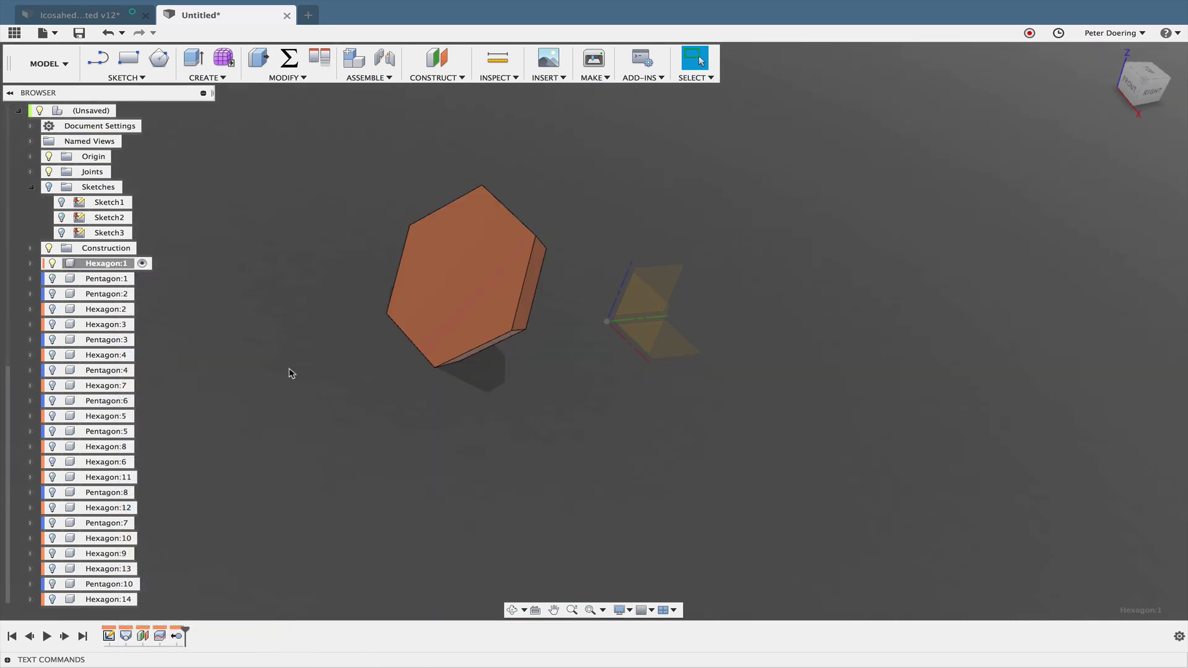
middle_click_drag(290, 373, 326, 373)
Step: Create a sketch on the outer face of Hexagon:1, expand the component's contents and hide its Sketch4
key("s")
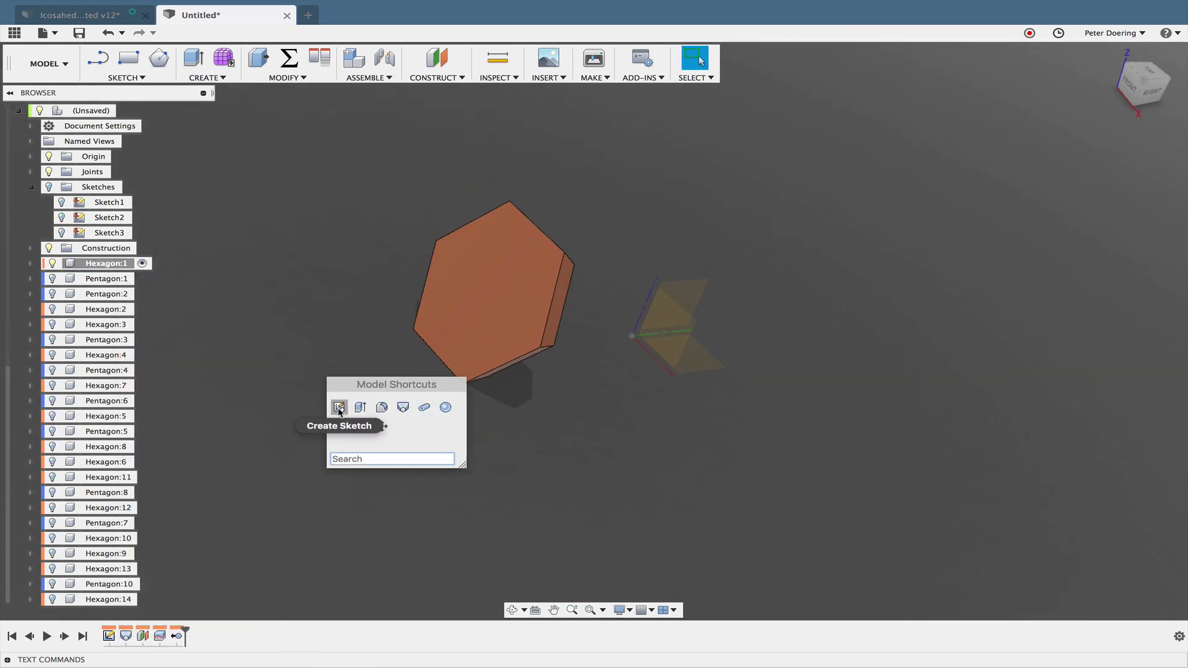
left_click(338, 407)
left_click(491, 318)
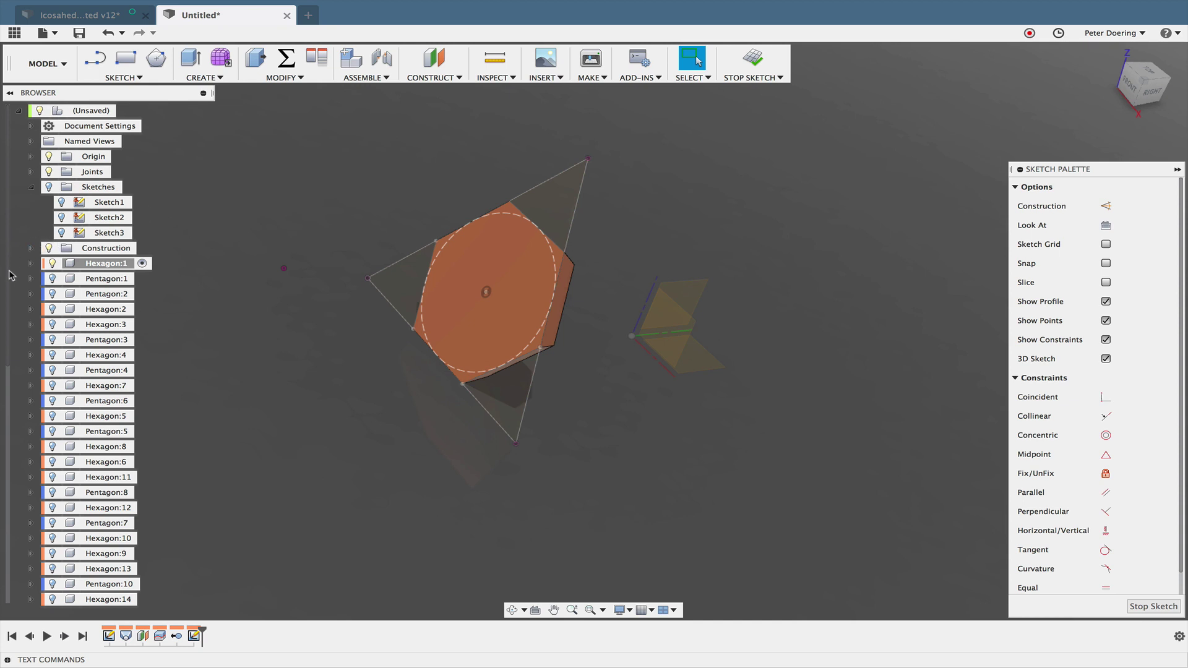
left_click(31, 264)
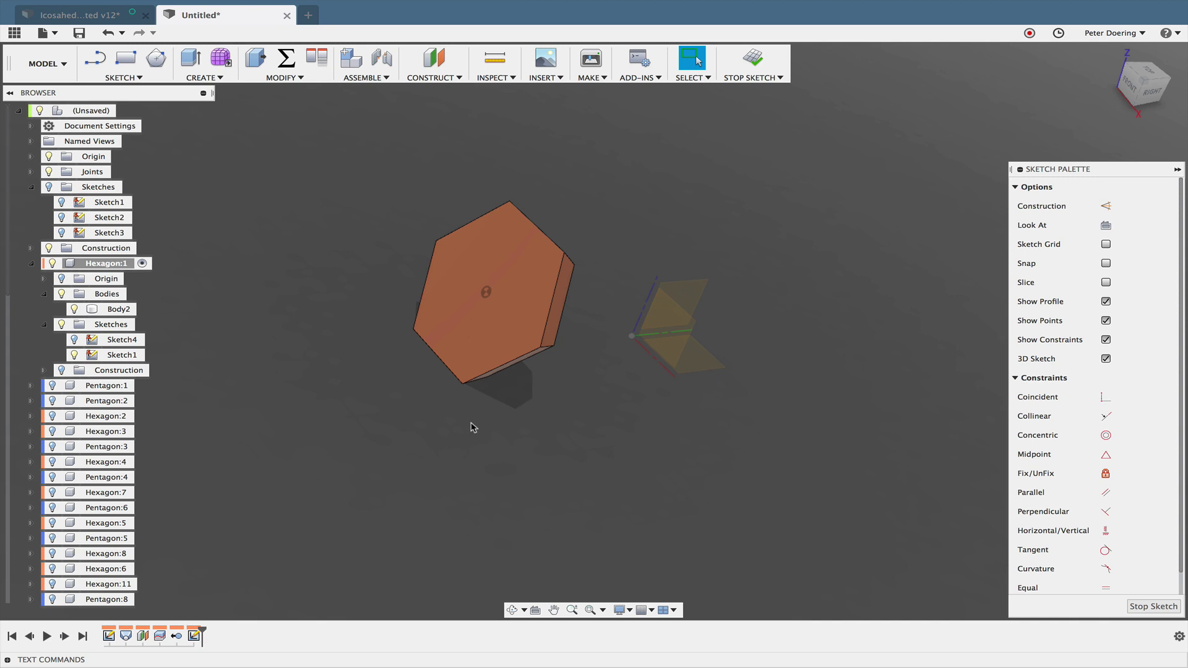
Step: Project the outer hexagonal face of Body2 into the new sketch with the projection link kept on
key("s")
left_click(483, 477)
left_click(546, 357)
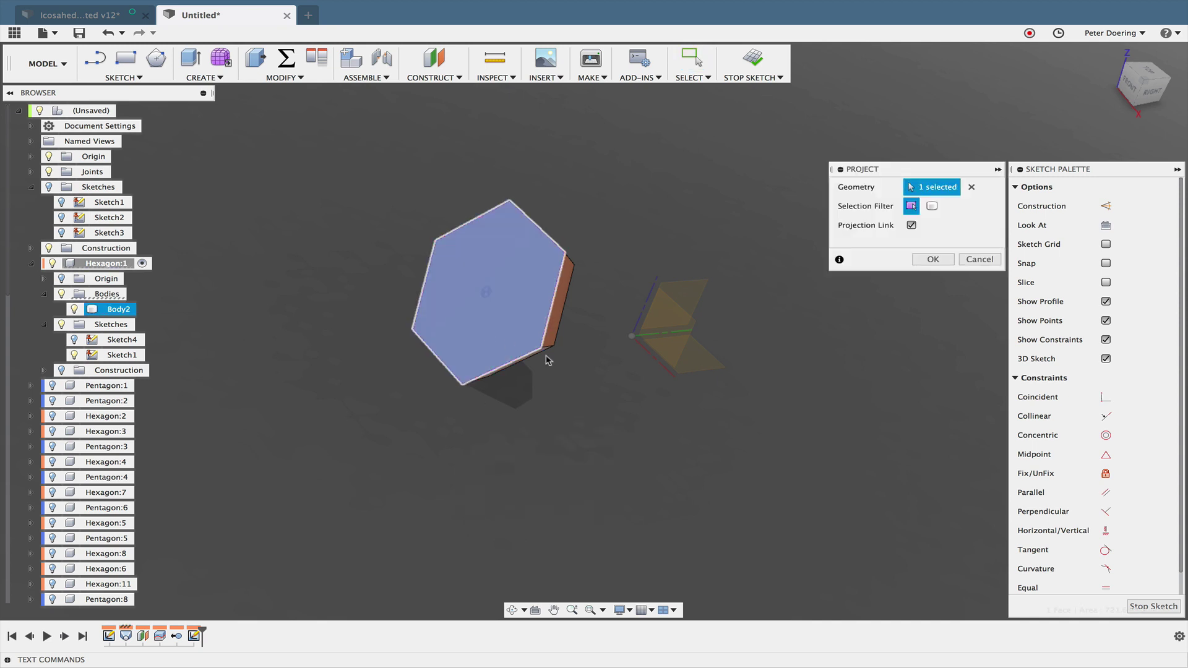
left_click(926, 263)
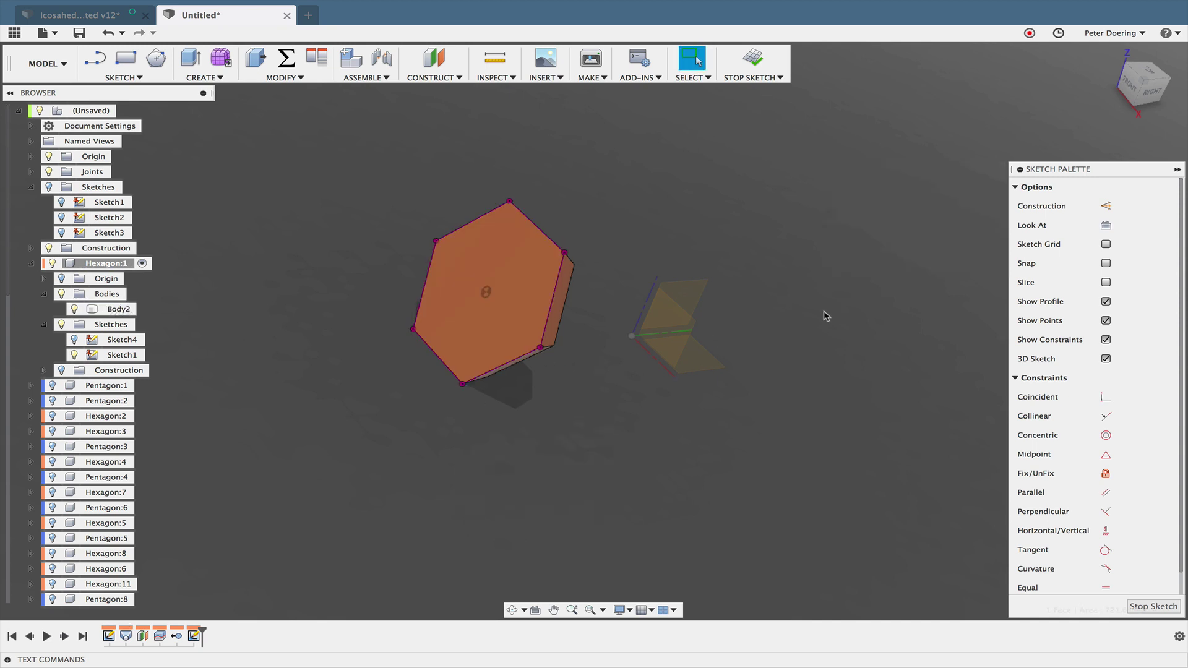
Step: Offset the projected hexagon outline inward by 2 mm in the sketch with chain selection on
key("s")
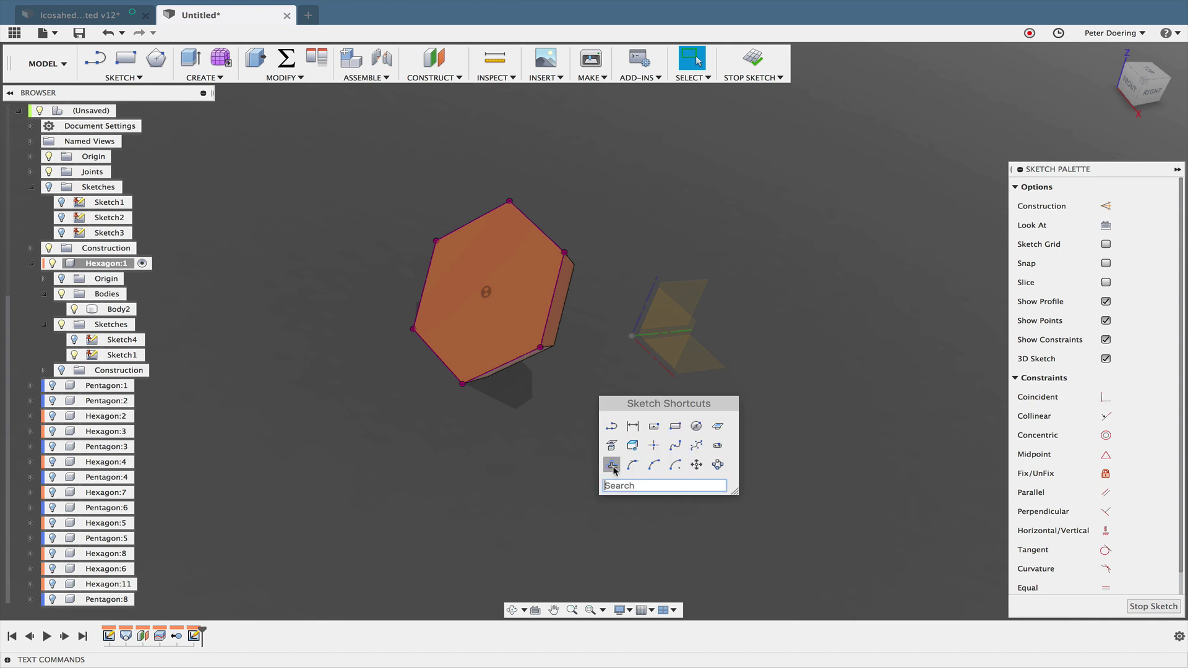
left_click(613, 467)
left_click(506, 366)
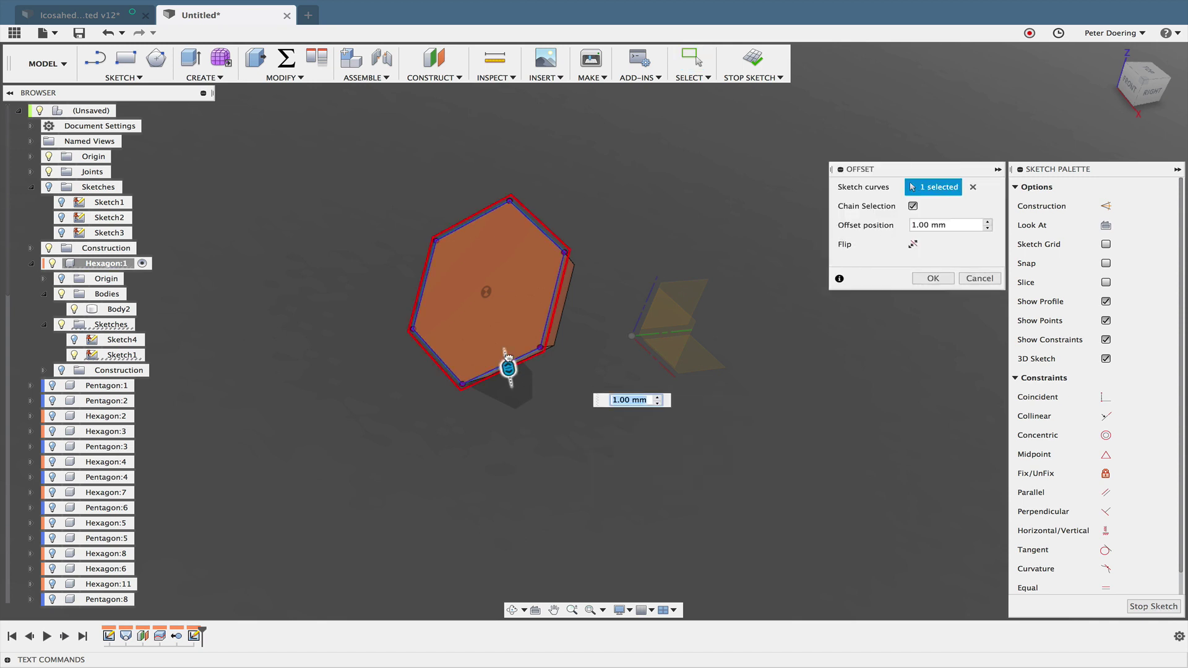
left_click_drag(508, 358, 527, 365)
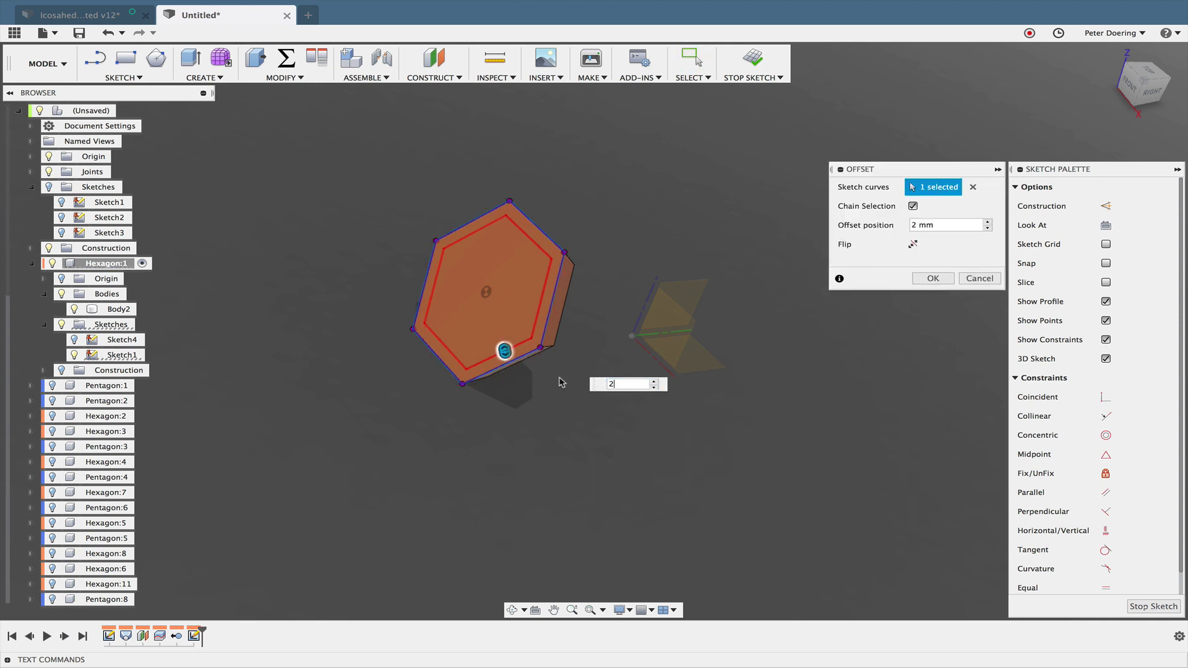
key("Return")
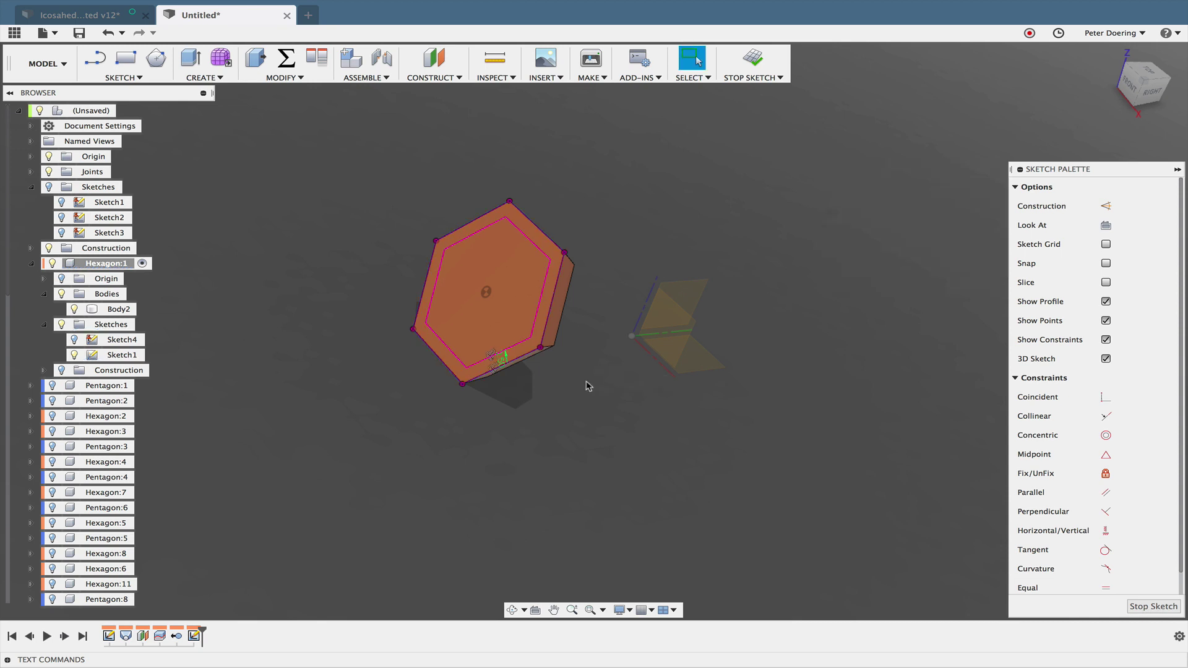
Step: Show Hexagon:1's sketch and loft the inner hexagon profile to the origin point as a cut through the plate
middle_click_drag(586, 386, 561, 402)
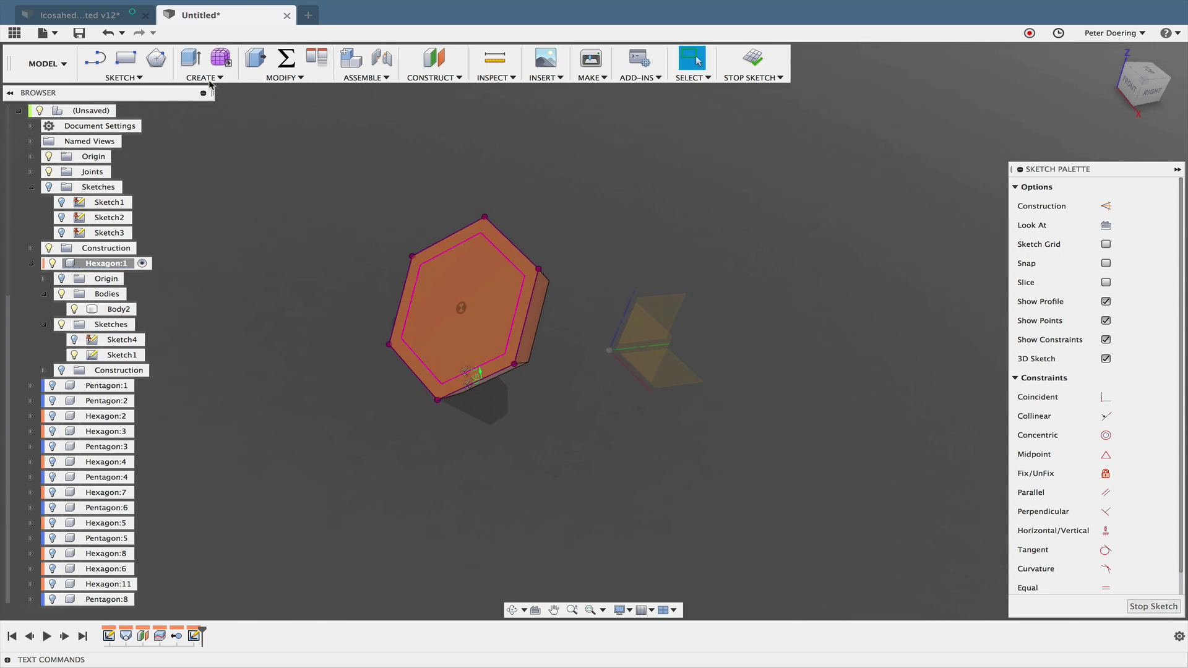
left_click(207, 78)
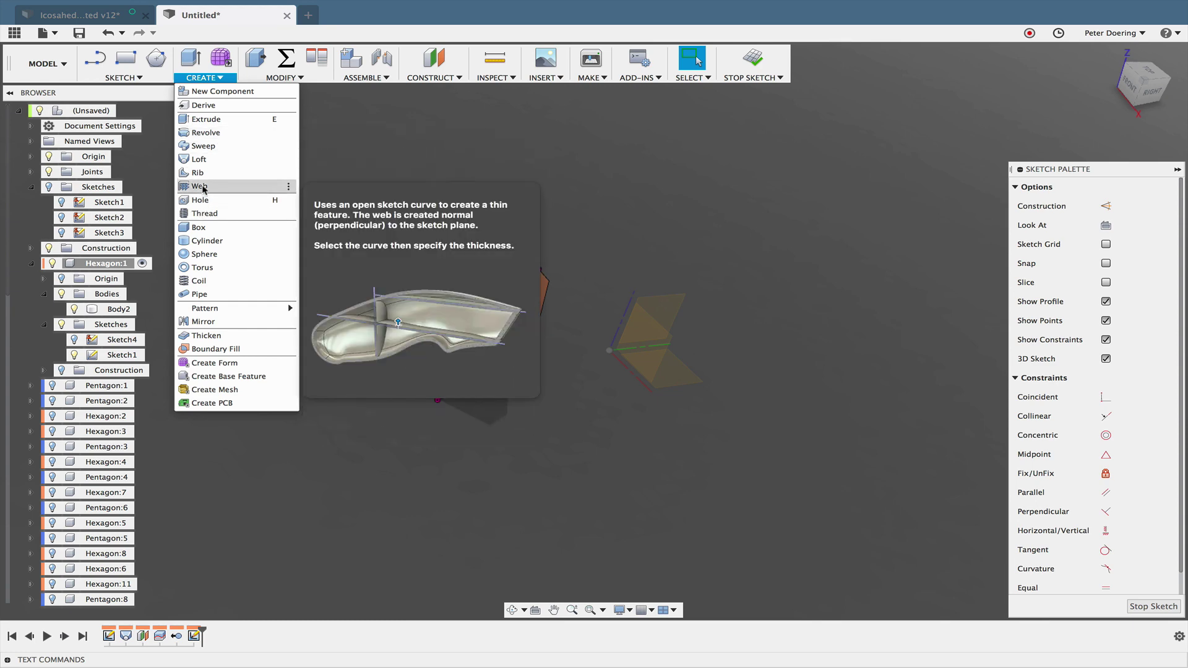
left_click(199, 159)
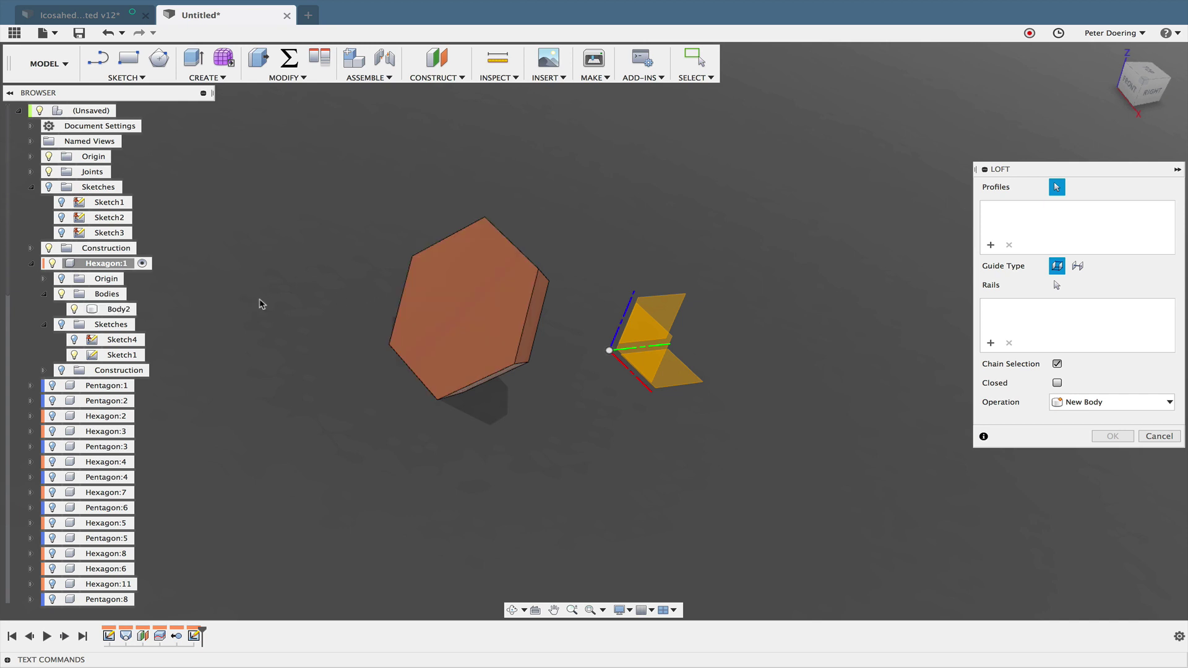
left_click(61, 324)
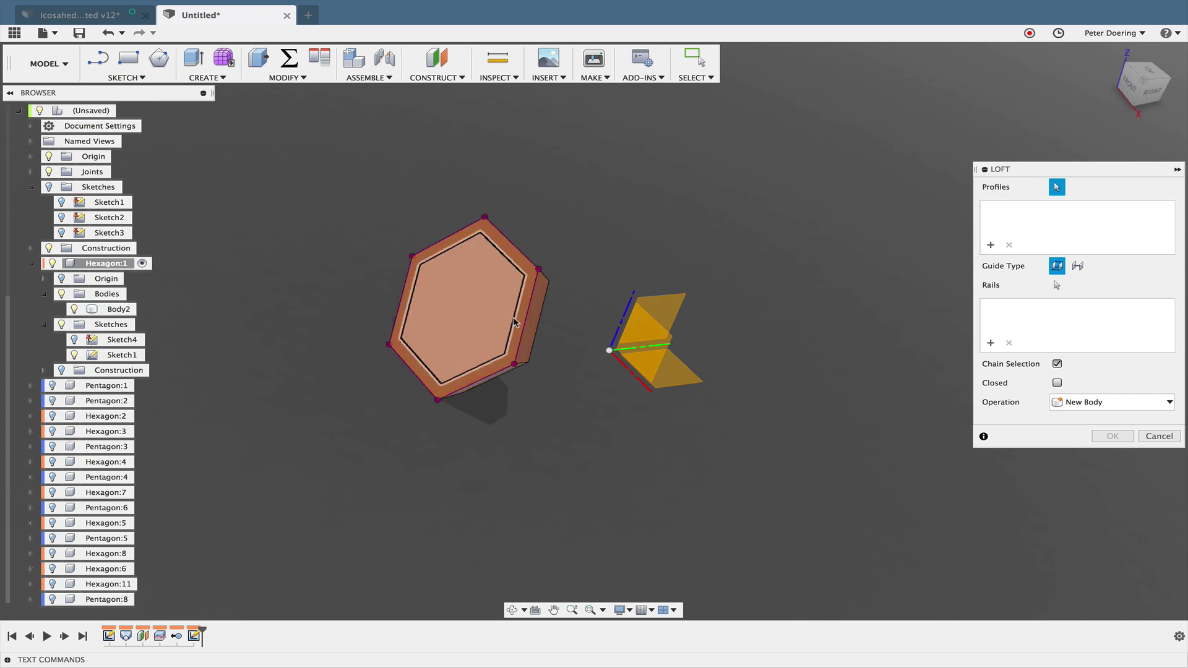
left_click(472, 313)
left_click(610, 350)
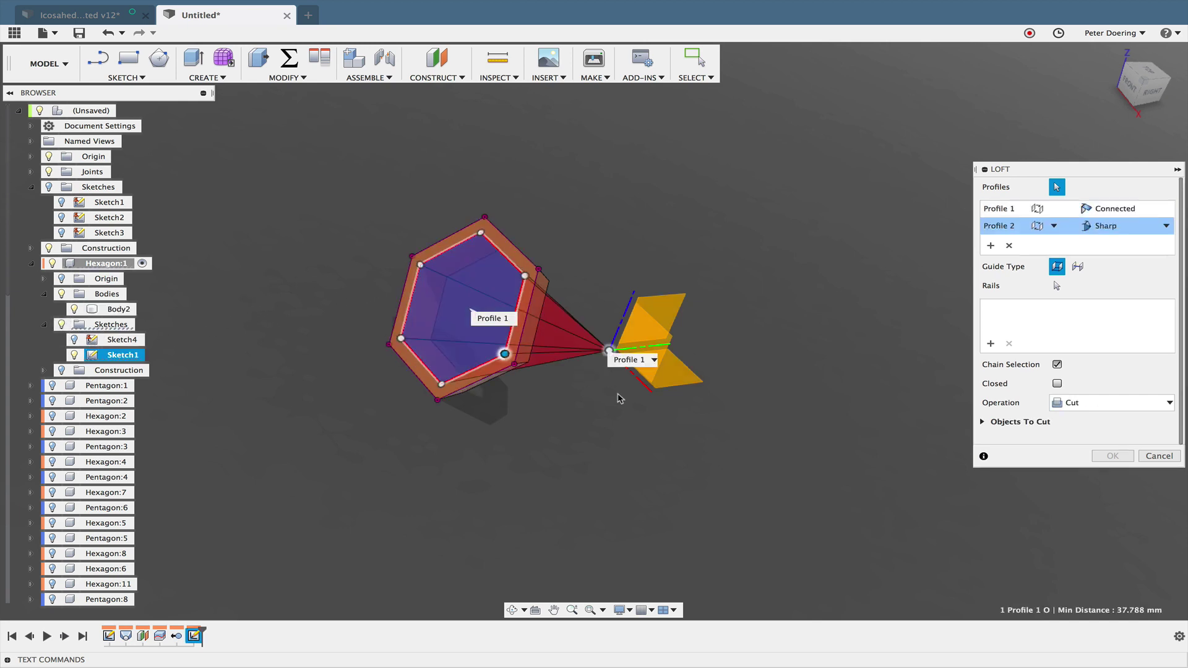
left_click(1111, 456)
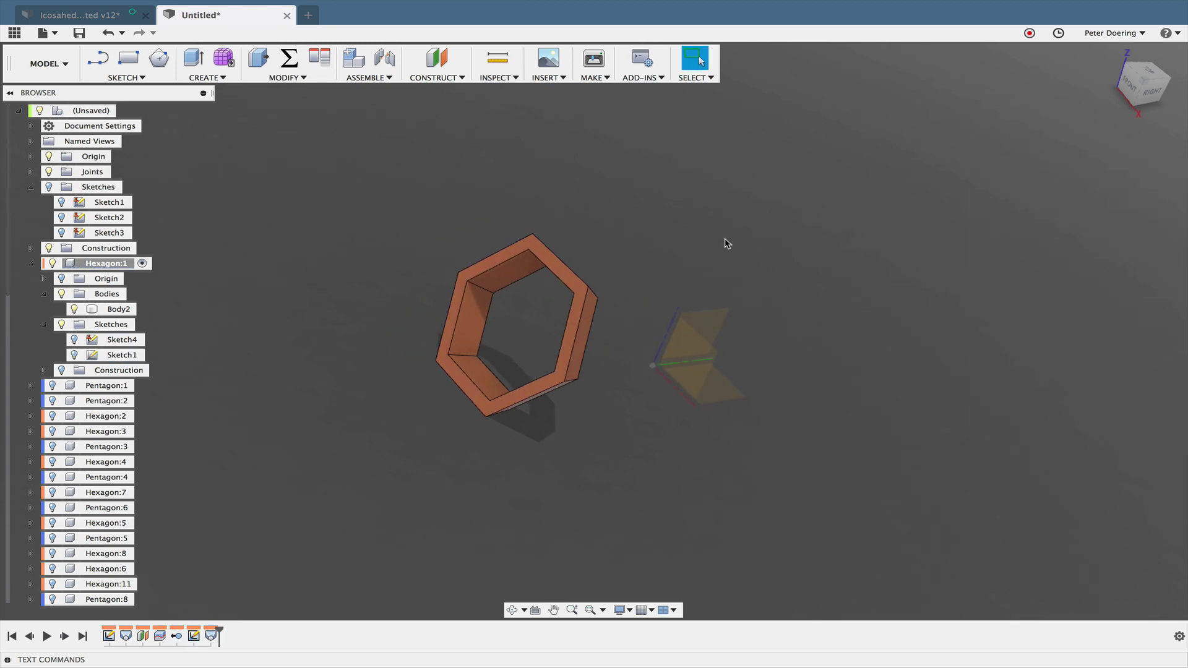
Step: Apply a Rule Fillet to all edges of the hexagon frame with a 0.75 mm radius, Rounds and Fillets and Setback corners
key("s")
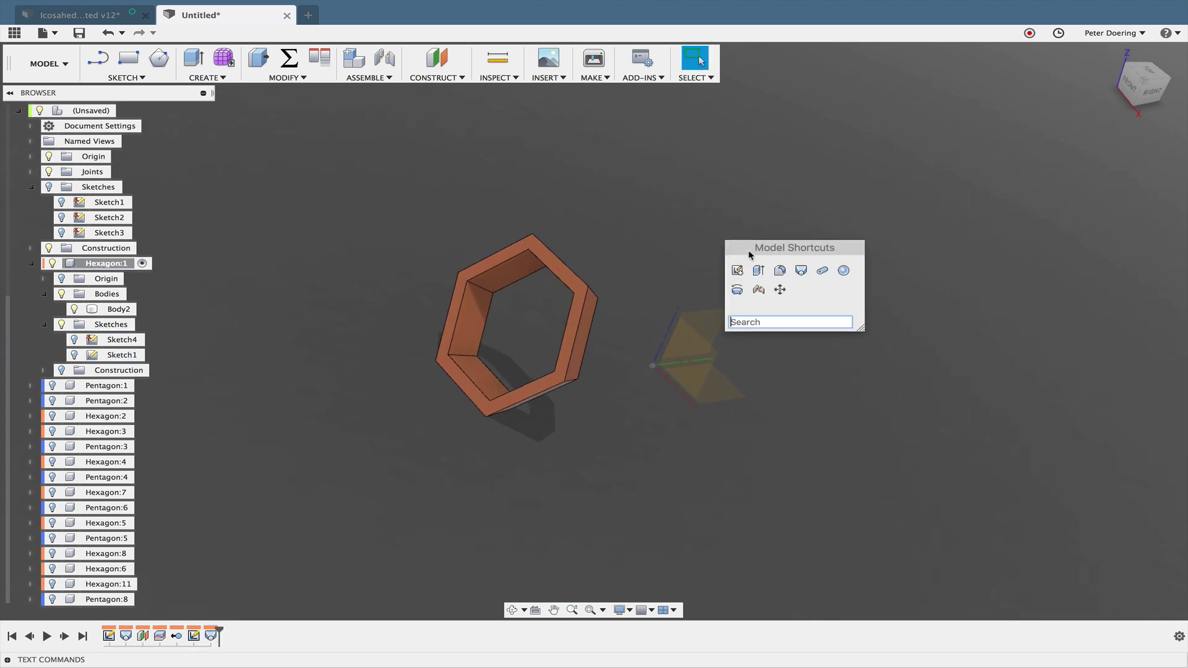
left_click(780, 271)
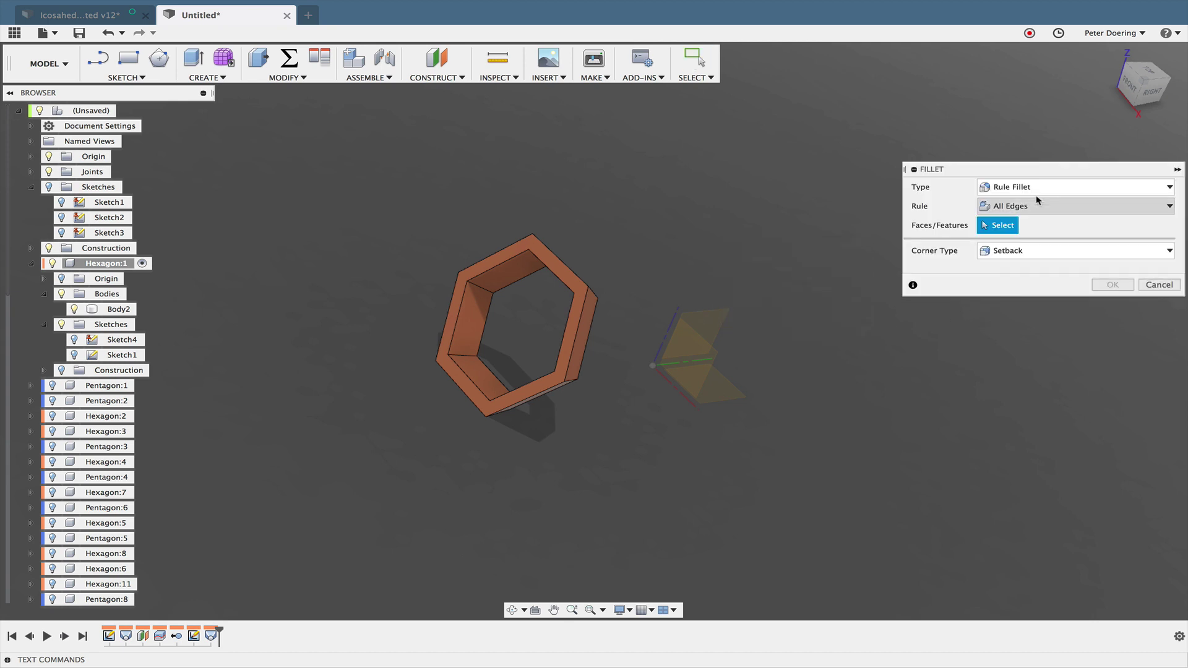
left_click_drag(1020, 170, 971, 170)
left_click(997, 187)
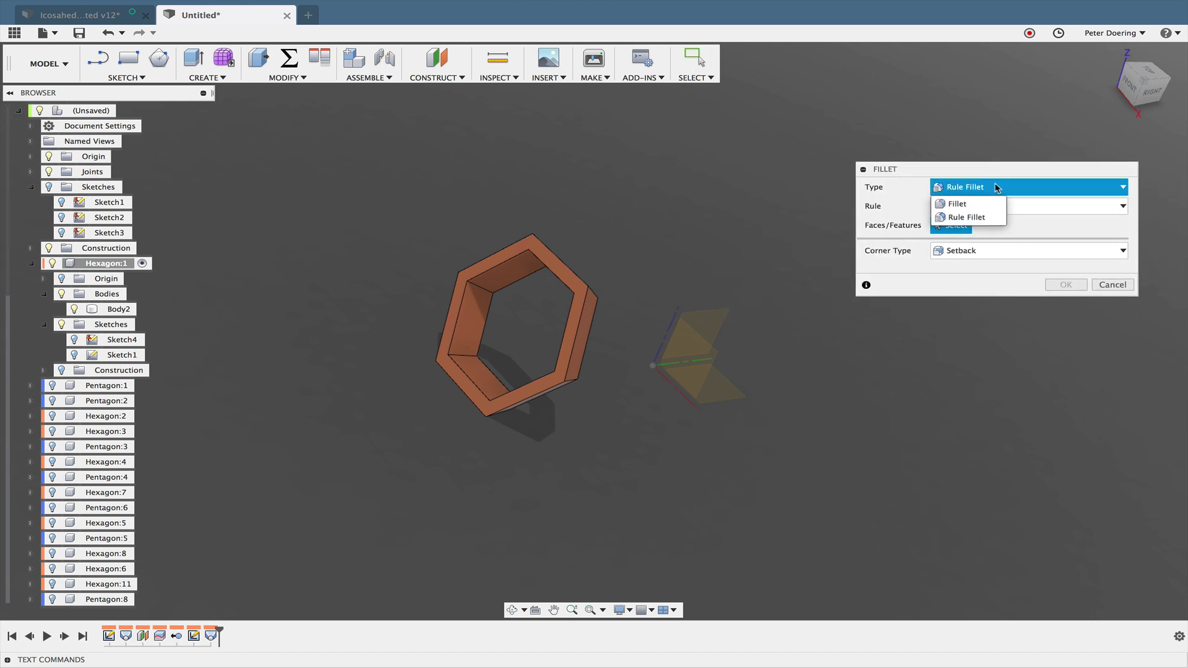
left_click(989, 175)
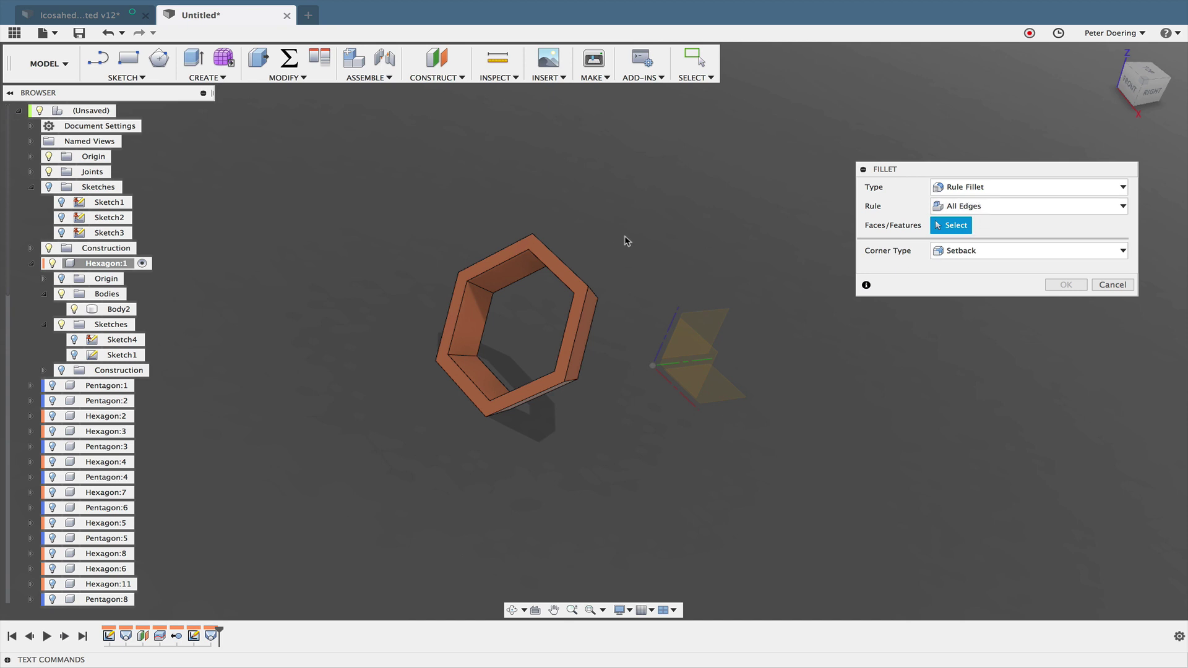
left_click_drag(670, 218, 431, 438)
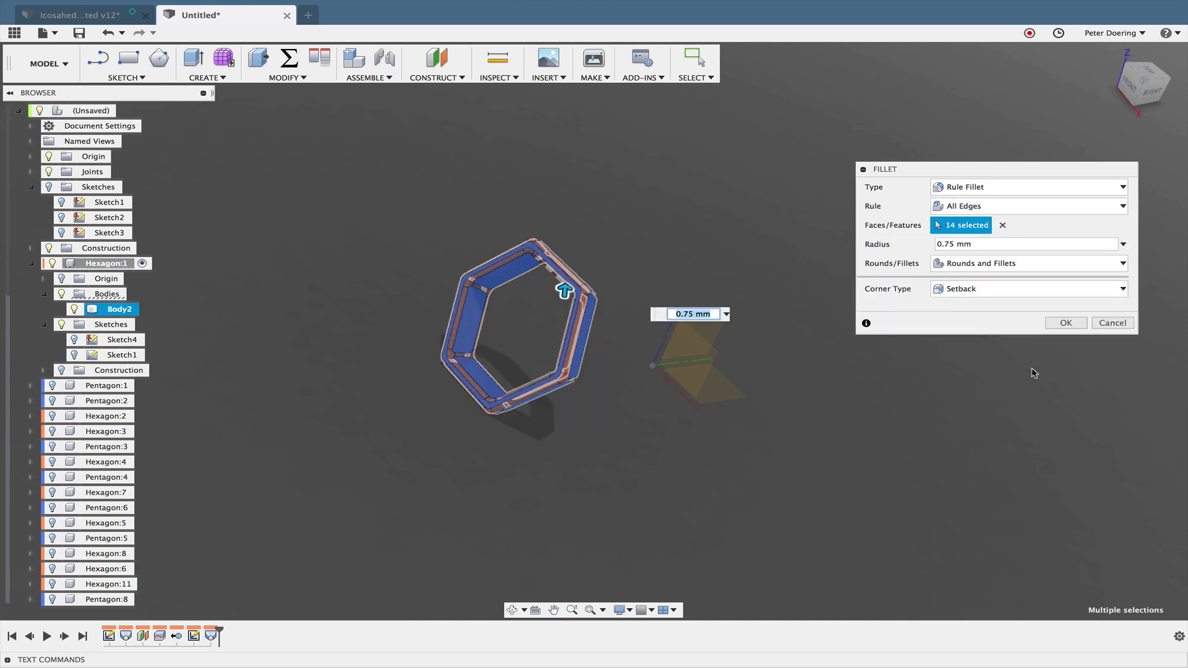
left_click(1065, 323)
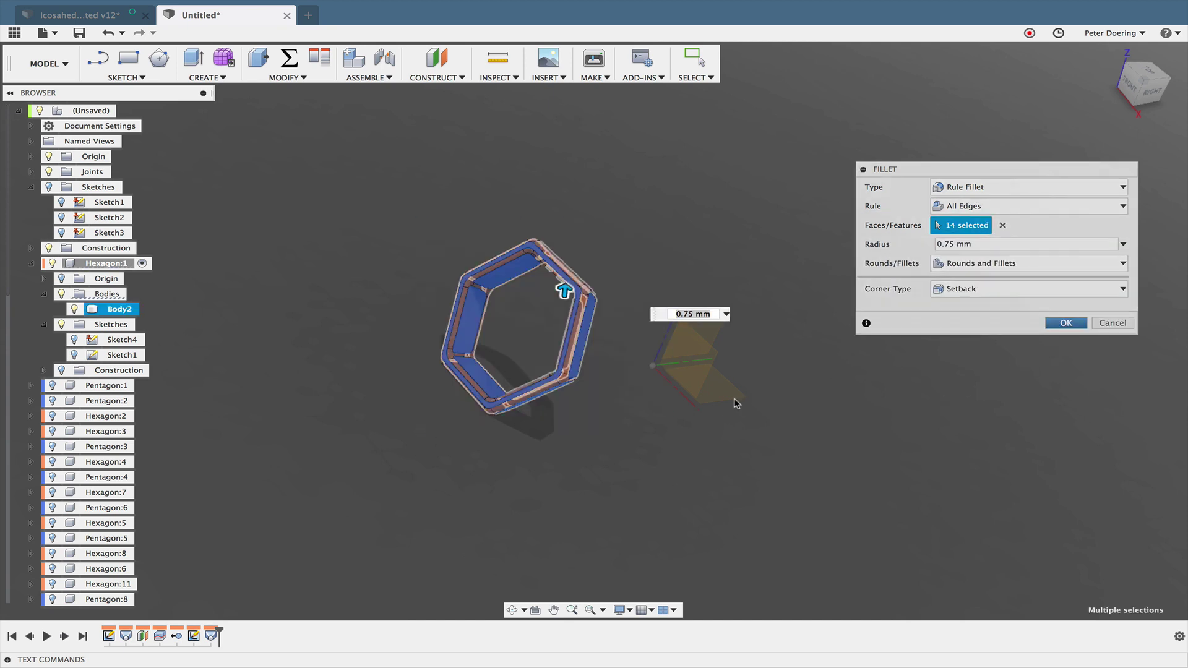
Step: Collapse Hexagon:1, isolate Pentagon:1 and make it the active component
left_click(31, 263)
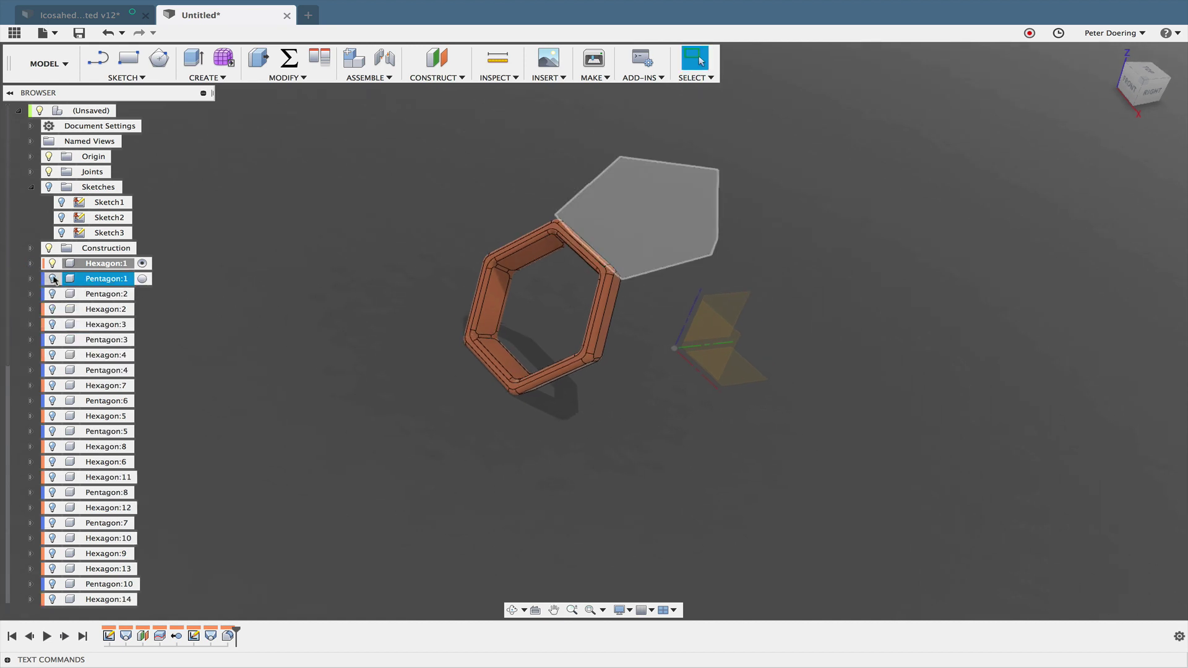
right_click(121, 280)
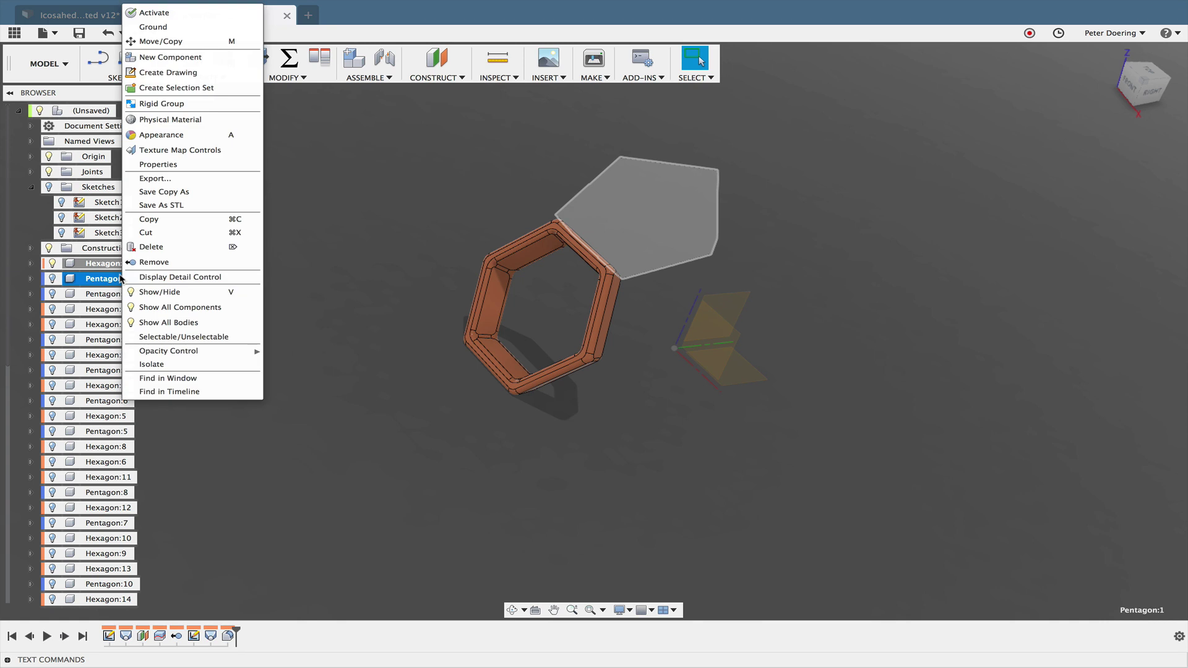
left_click(158, 23)
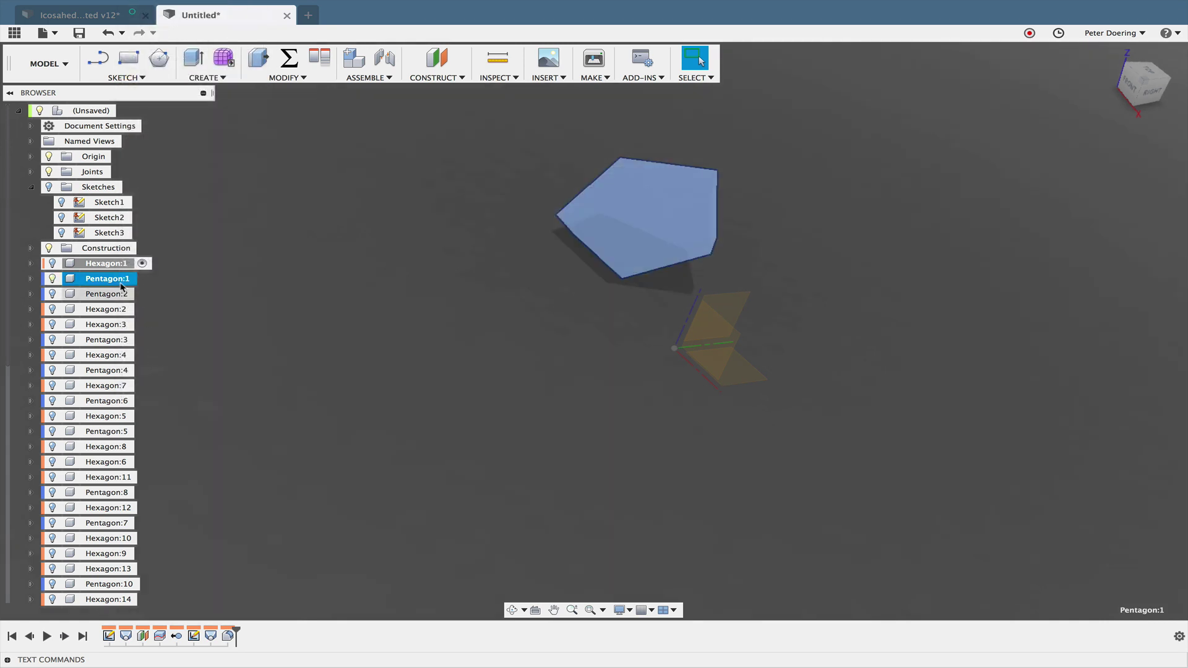
left_click(238, 291)
left_click(142, 279)
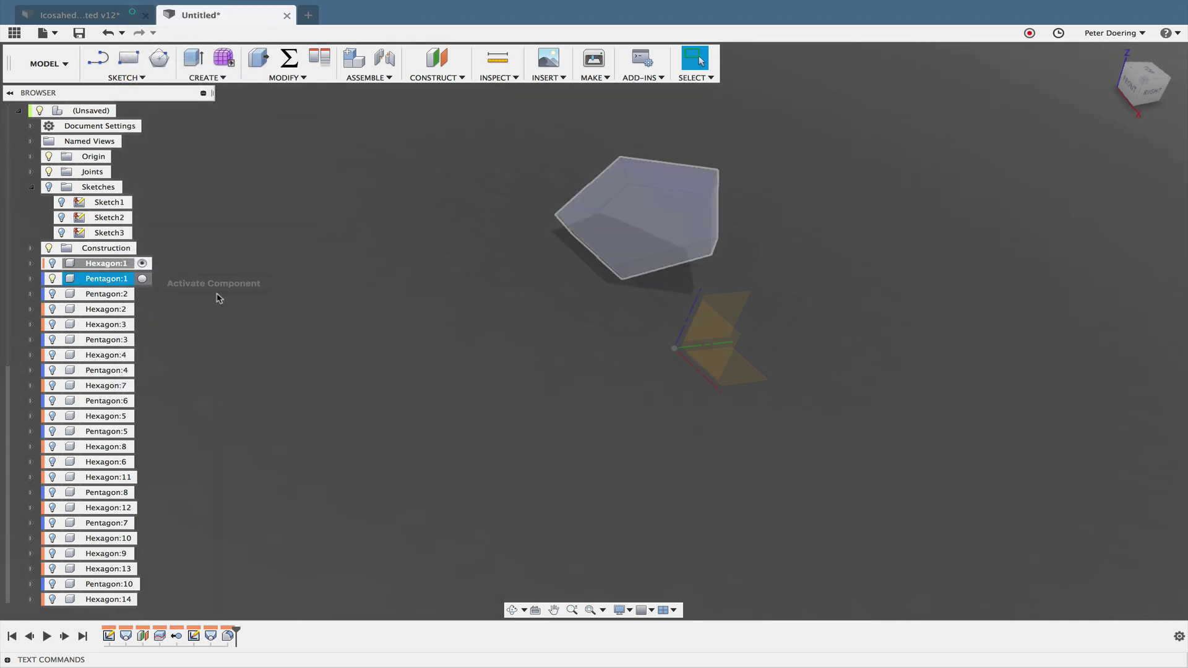
middle_click_drag(300, 321, 282, 377, "shift")
key("Escape")
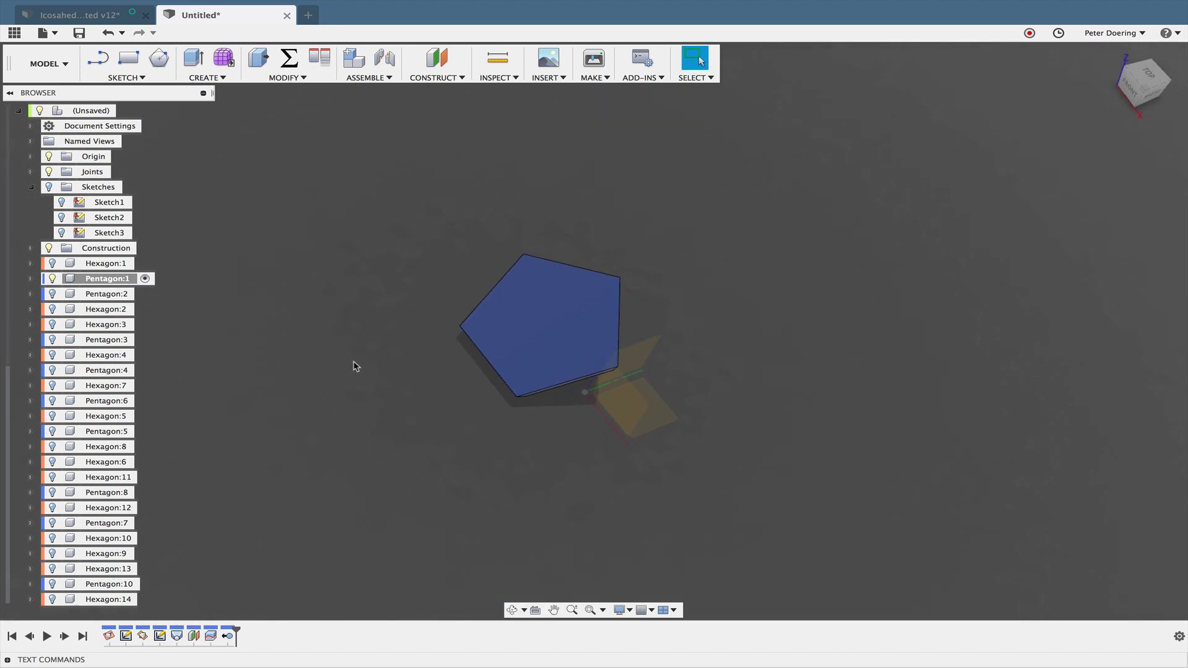
Step: Create a sketch on Pentagon:1's outer face and project that face's outline into it with the projection link kept on
key("s")
left_click(364, 391)
left_click(504, 335)
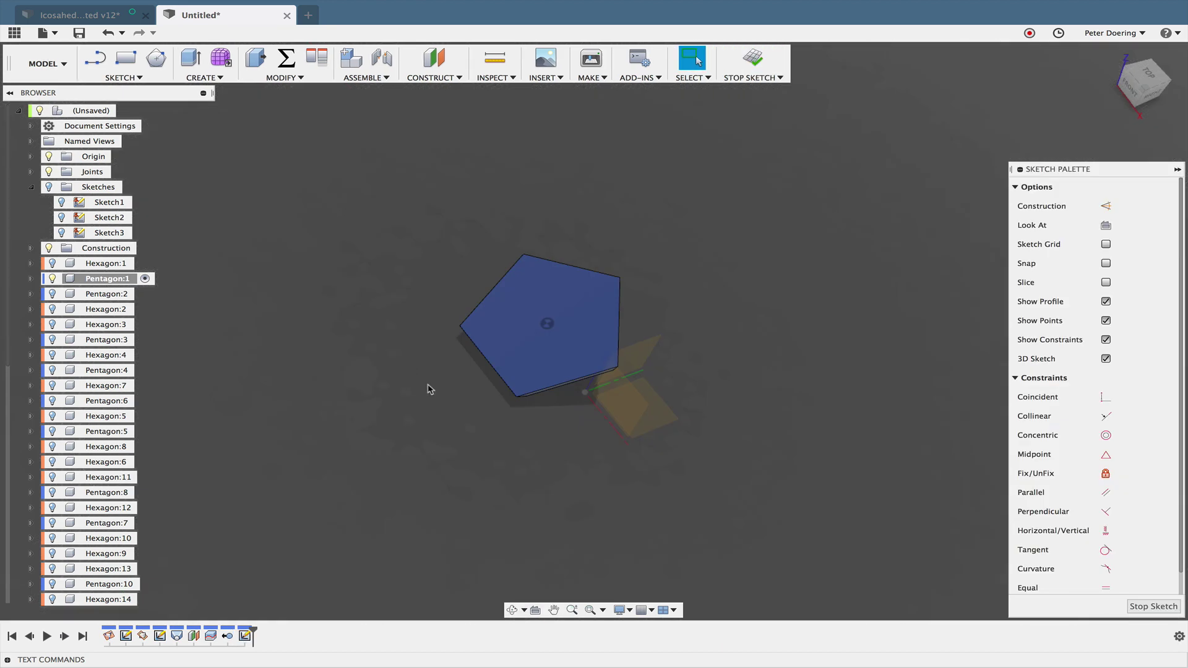
key("s")
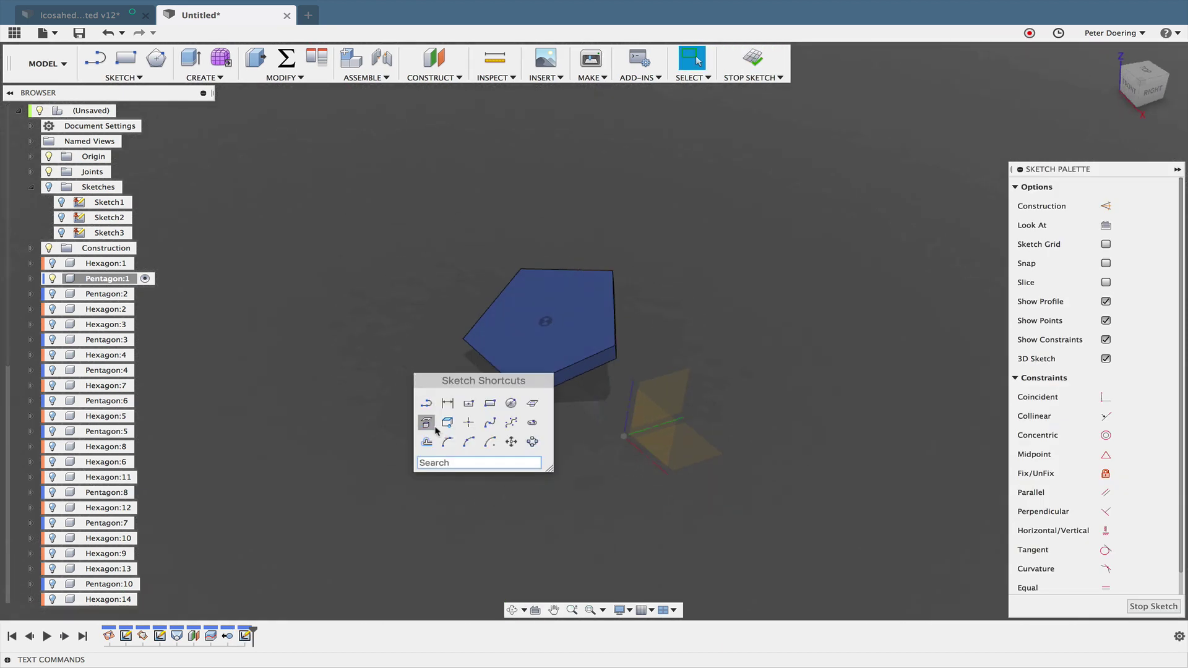
left_click(425, 423)
left_click(552, 353)
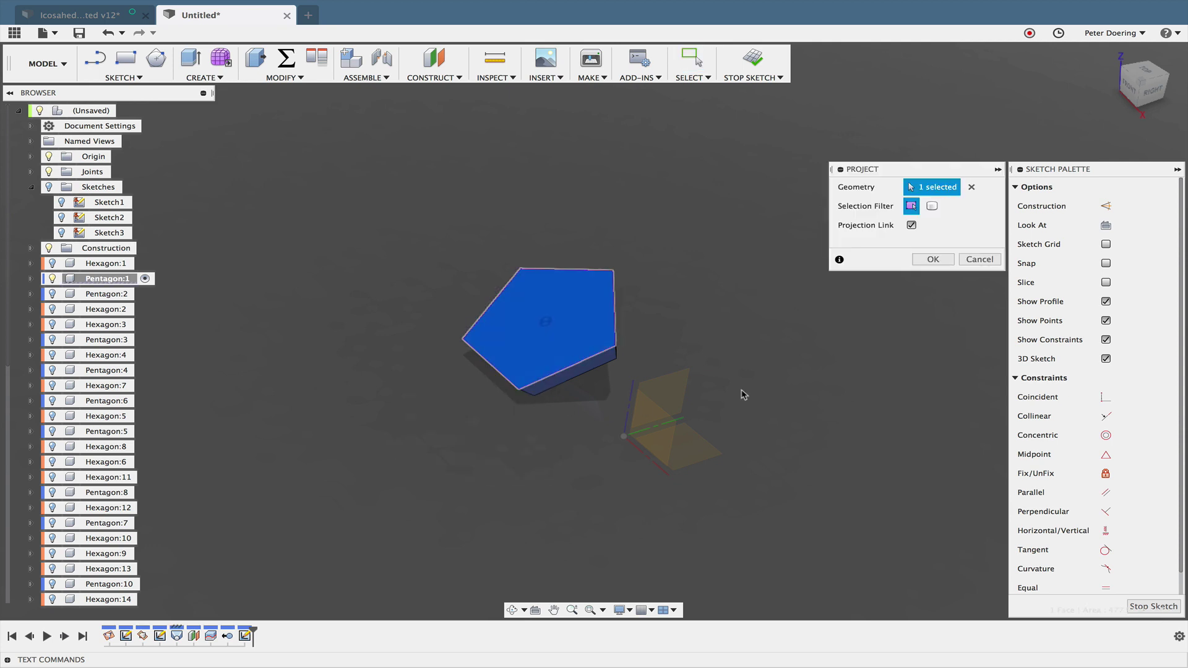
left_click(932, 259)
Step: Offset the projected pentagon outline inward by 2.5 mm with chain selection on
key("s")
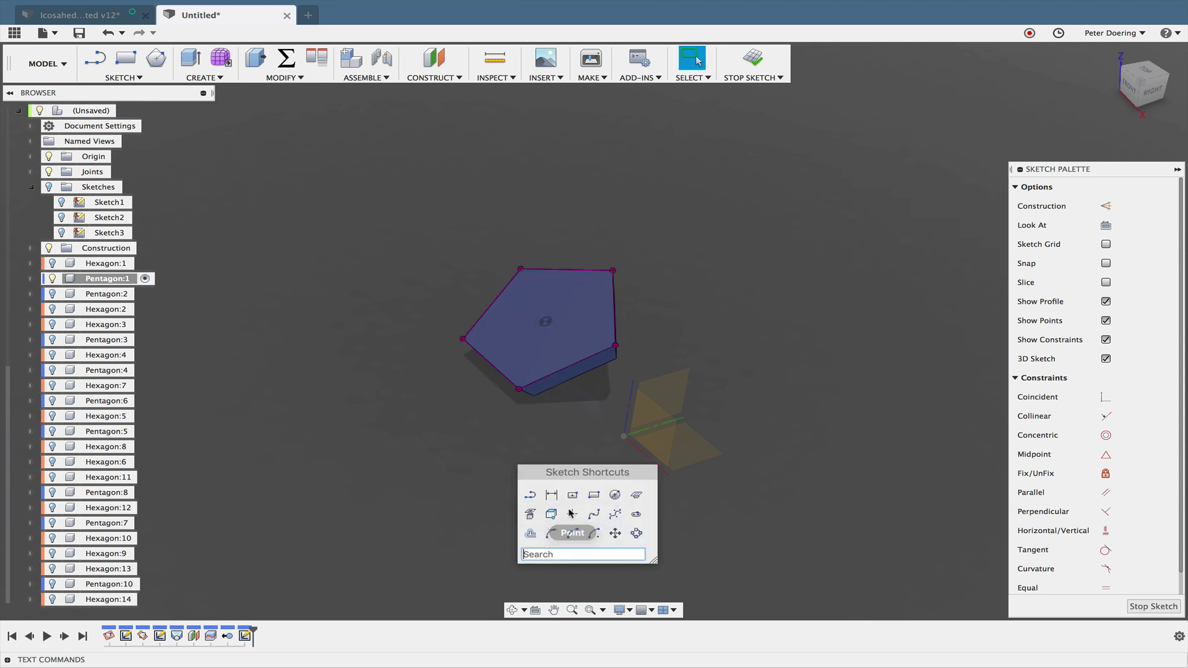
type("offset")
left_click(530, 532)
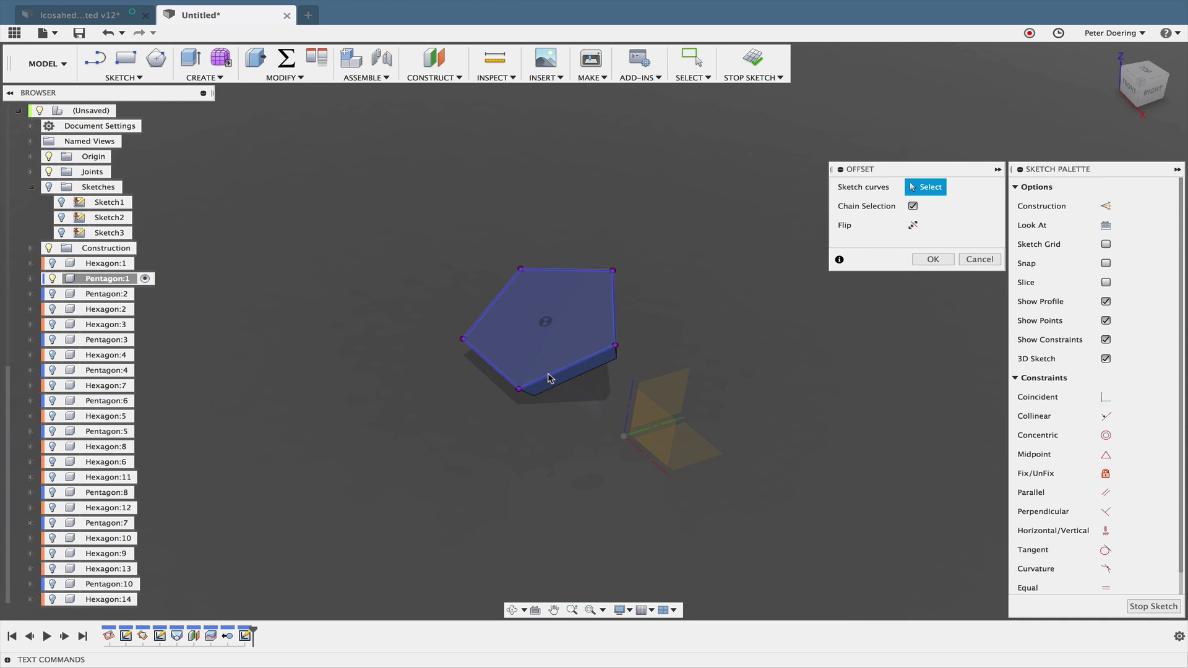
left_click(549, 378)
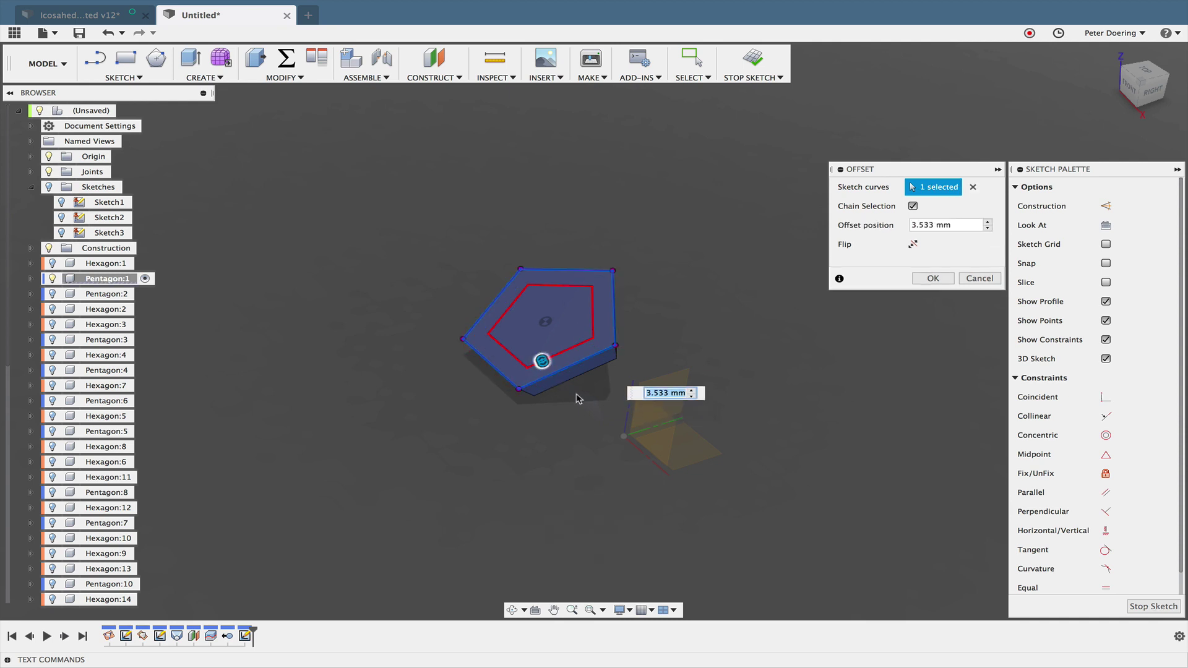
type("2.5")
key("Return")
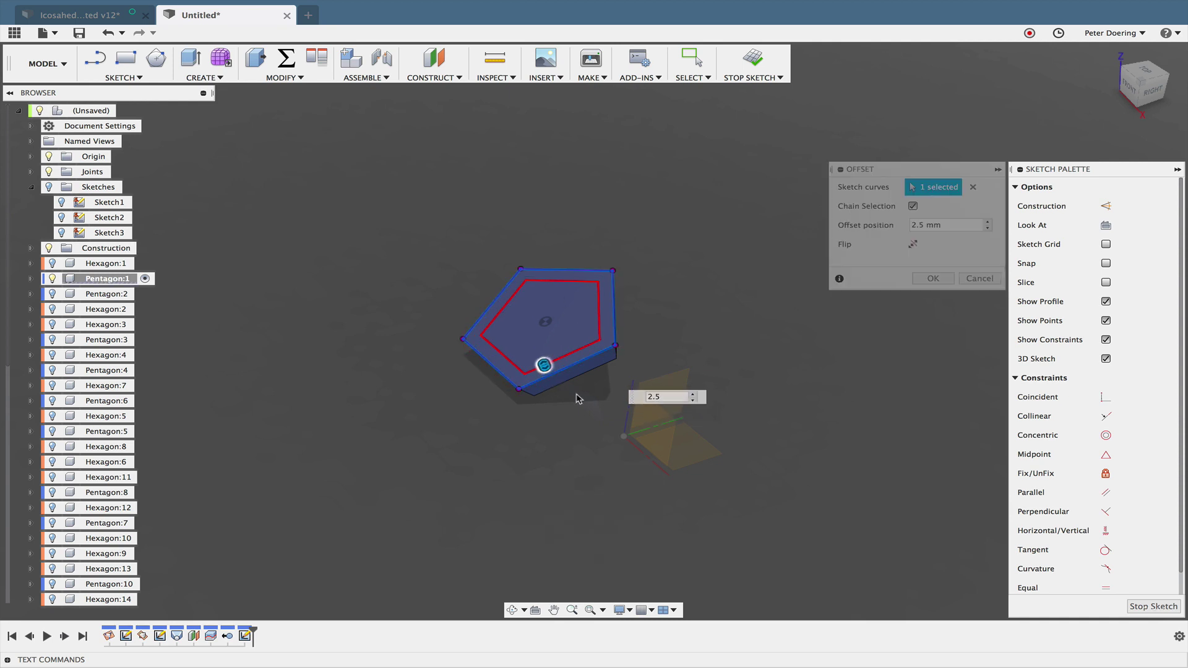
Step: Loft the inner pentagon profile to the origin point to cut a tapered opening through the plate
middle_click_drag(391, 379, 396, 373, "shift")
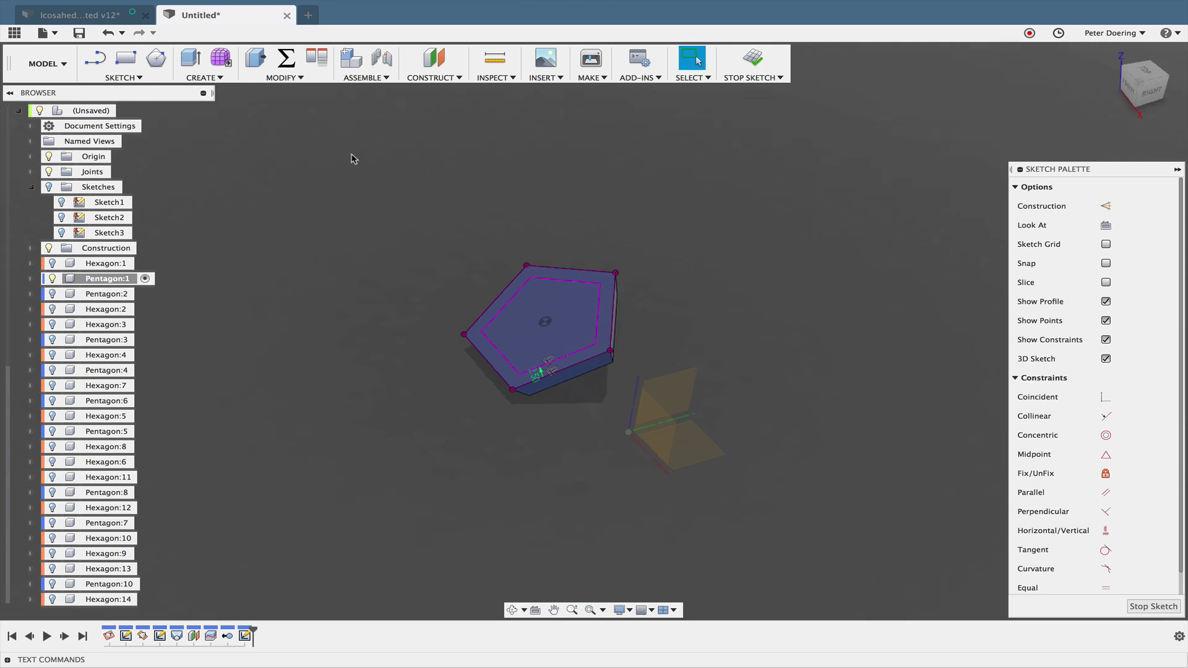
left_click(204, 77)
left_click(485, 275)
left_click(592, 342)
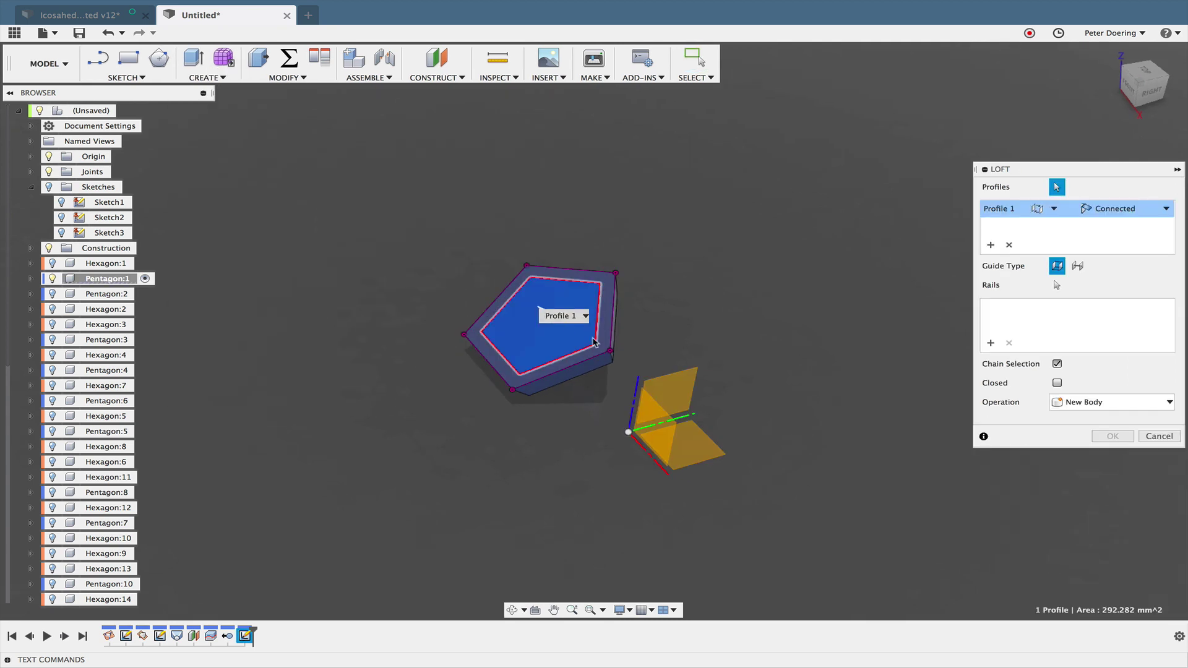
left_click(628, 433)
key("Return")
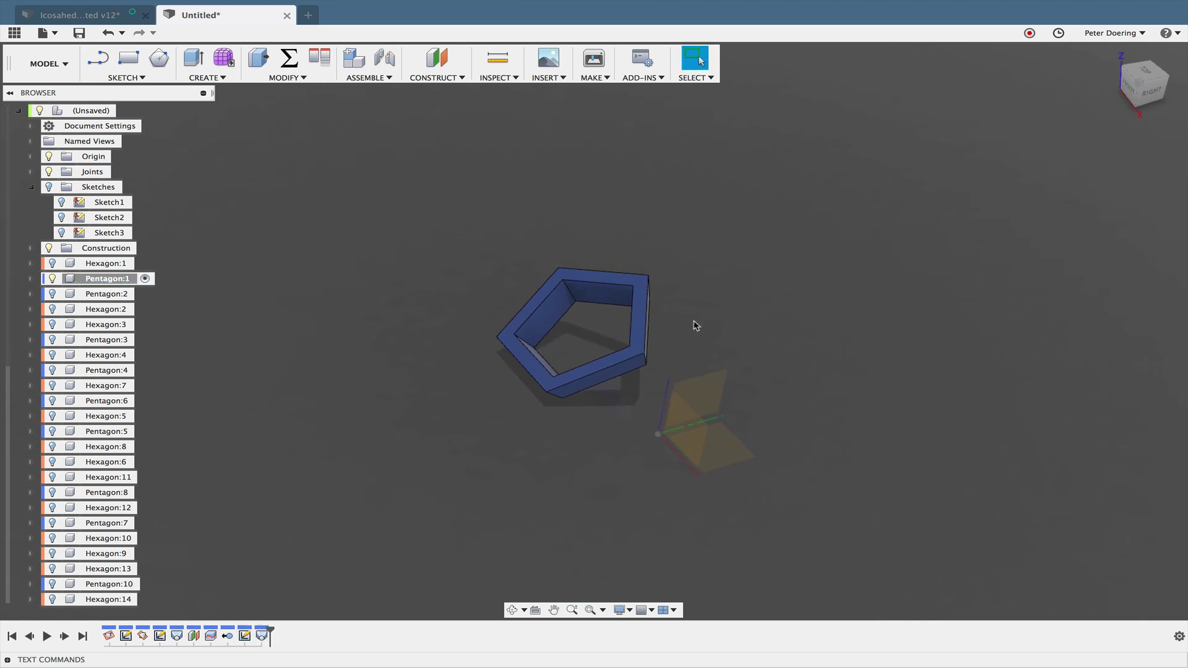
Step: Apply a Rule Fillet with the All Edges rule and Setback corners to the whole pentagon frame
key("s")
left_click(753, 350)
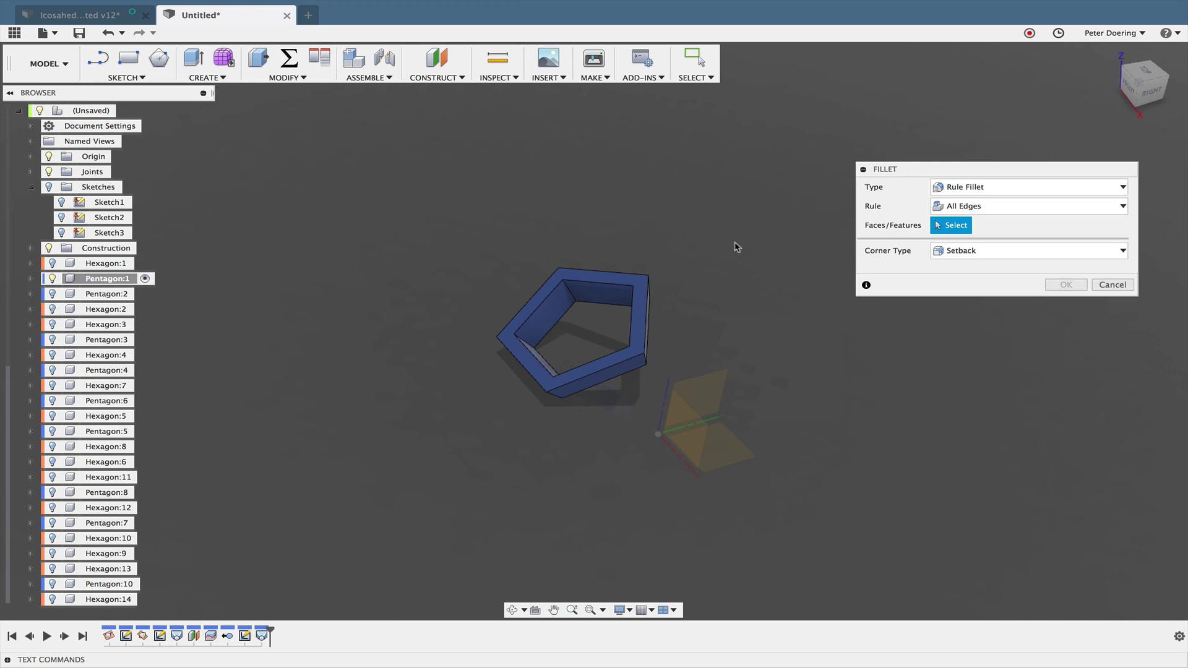
left_click_drag(675, 232, 495, 443)
key("Return")
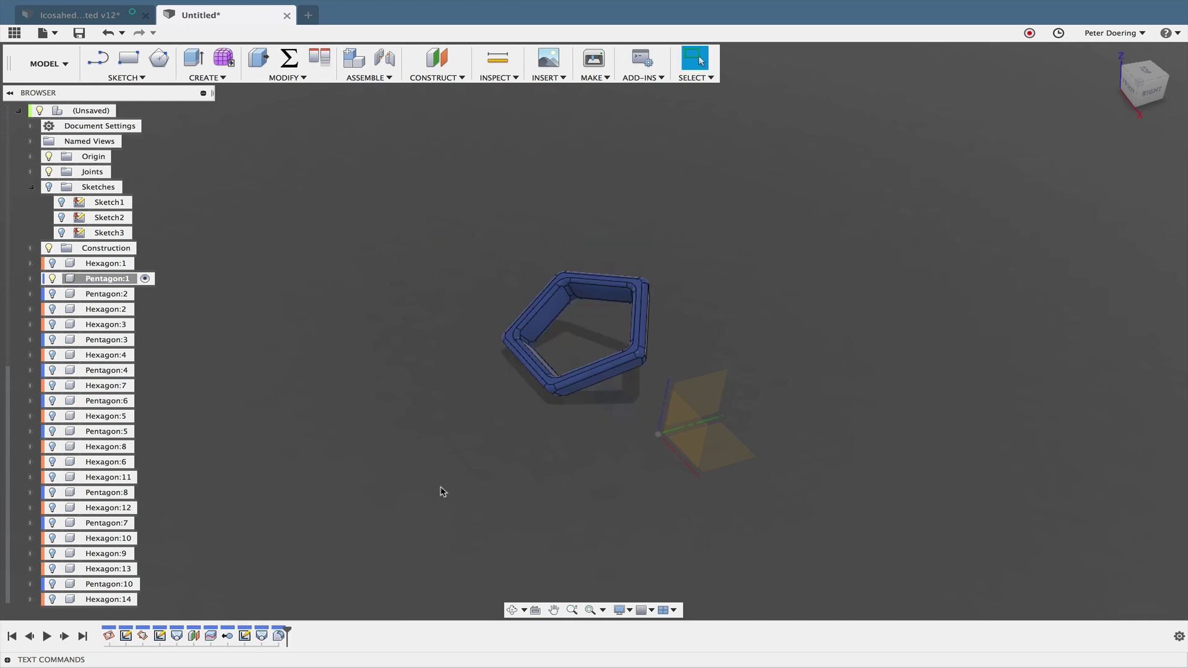
Step: End the isolation of Pentagon:1 to bring back the full shell, and clear the selection
right_click(121, 280)
left_click(158, 619)
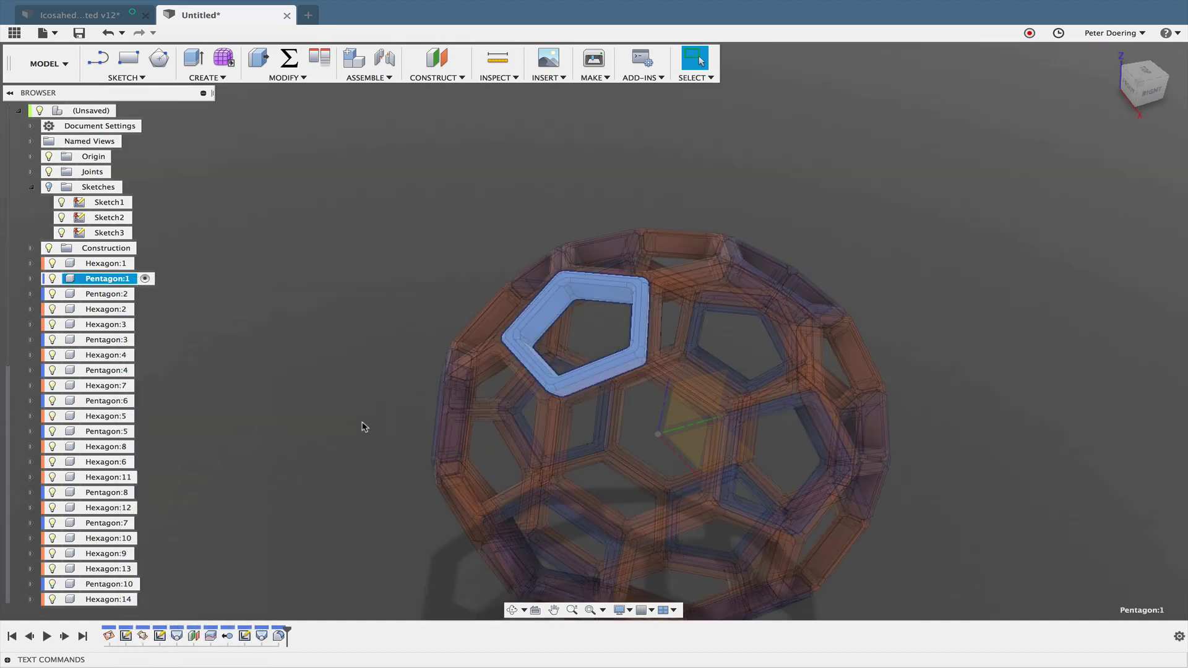
left_click(316, 395)
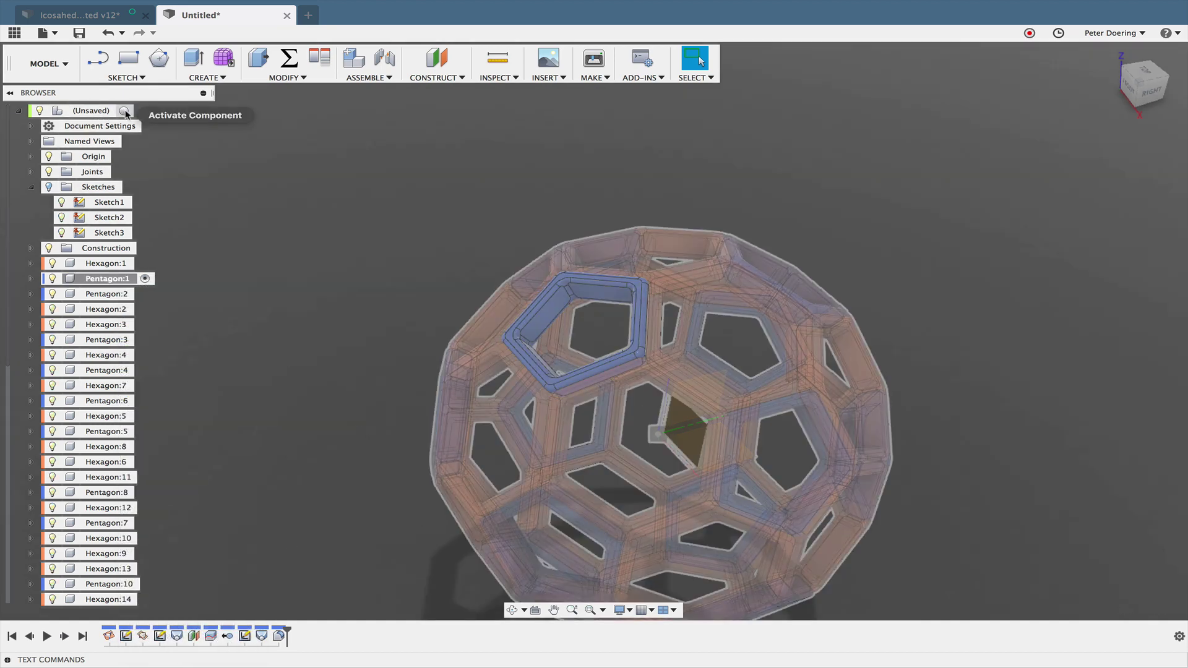
Step: Activate the top-level component and open the Appearance settings for bodies and components
left_click(127, 110)
mouse_move(303, 253)
middle_mouse_down("shift")
mouse_move(240, 209)
mouse_move(339, 266)
mouse_move(260, 257)
mouse_move(286, 254)
middle_mouse_up("shift")
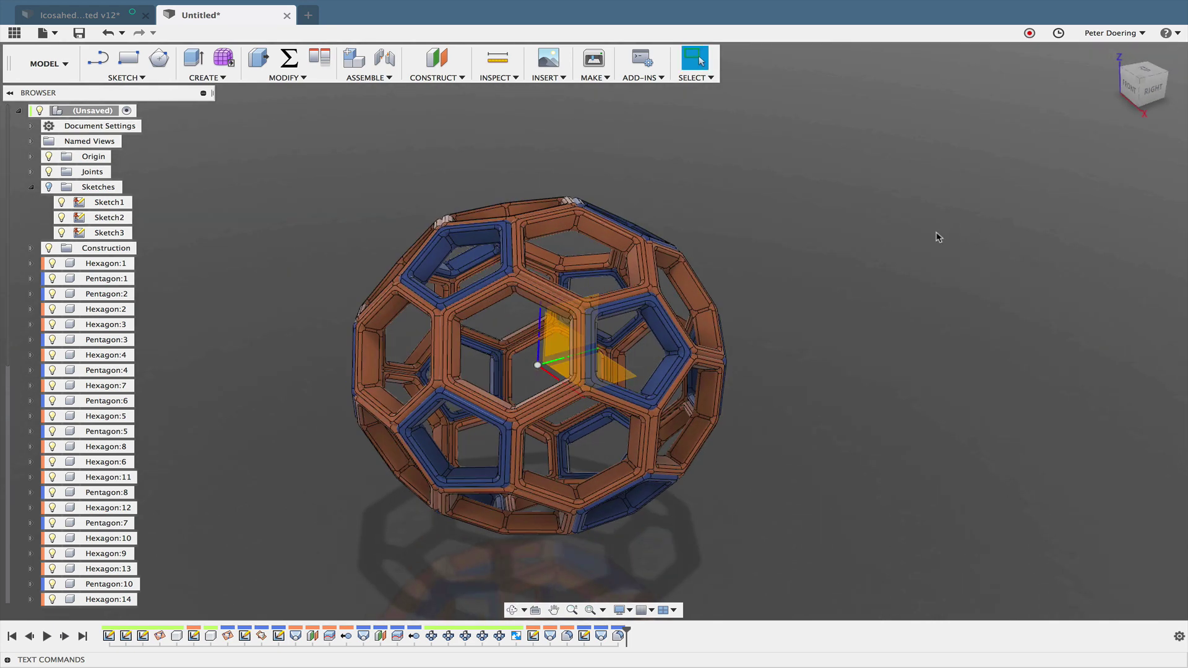
key("a")
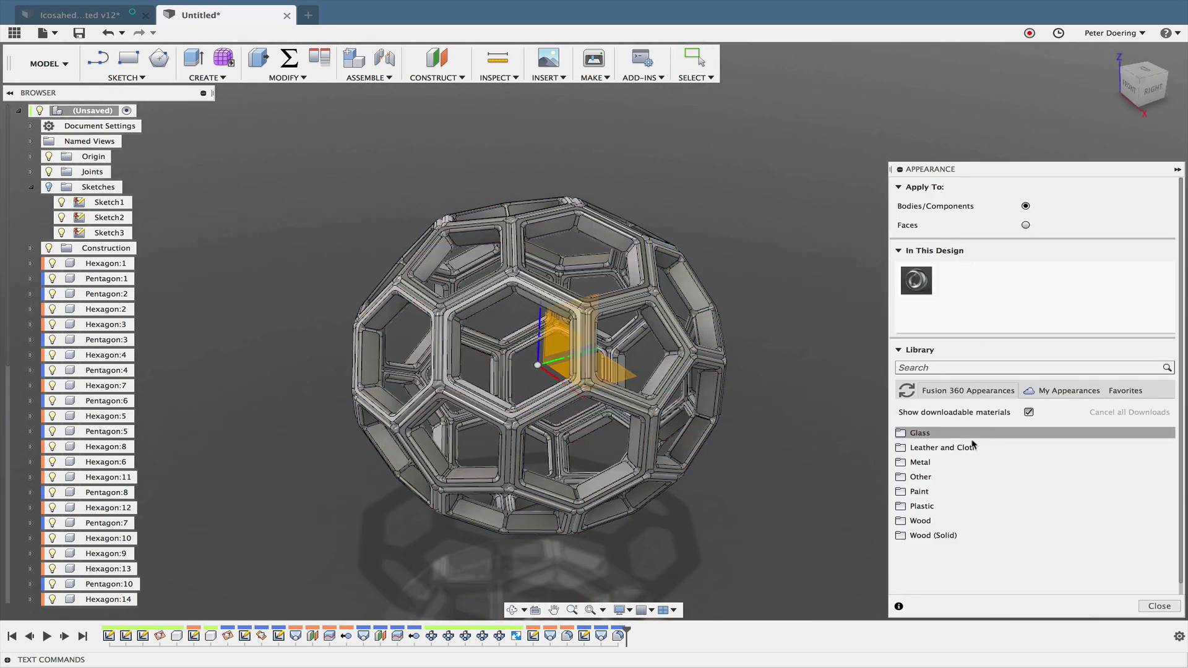
Step: Apply the Brass - Old appearance from the Metal library to the hexagon frames
scroll(931, 471, "down", 1)
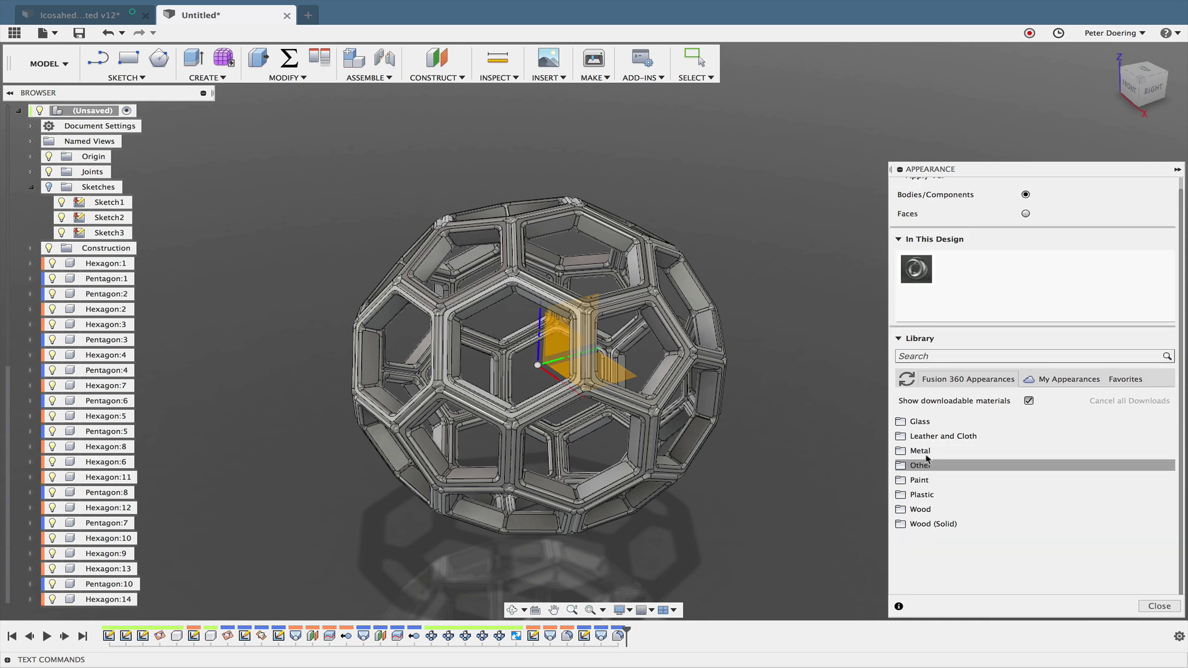
left_click(926, 451)
scroll(926, 454, "down", 3)
scroll(928, 458, "up", 3)
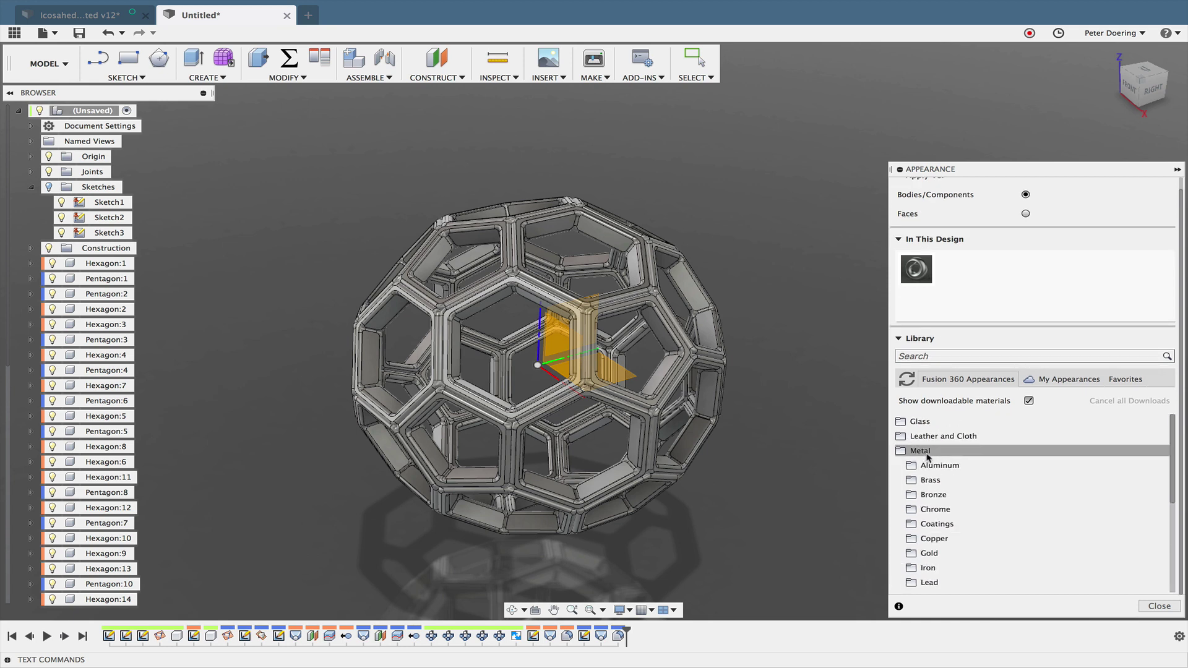
left_click(913, 481)
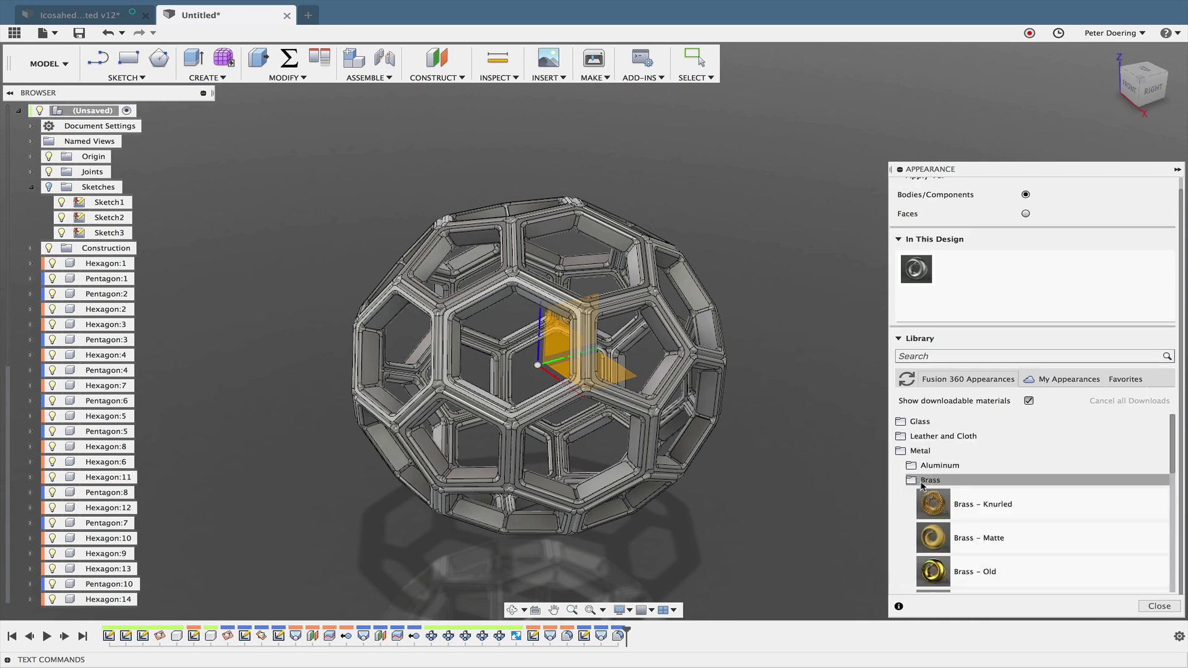
scroll(921, 488, "down", 1)
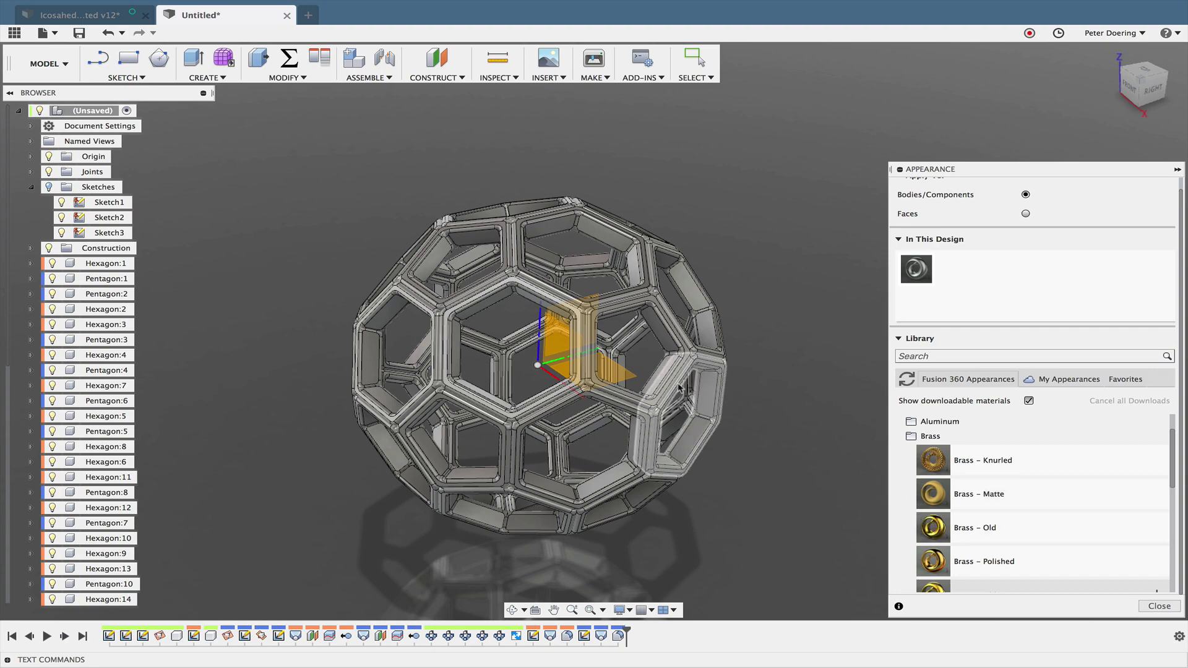
scroll(683, 396, "up", 1)
middle_click_drag(748, 403, 790, 396, "shift")
scroll(742, 374, "up", 3)
scroll(745, 368, "up", 3)
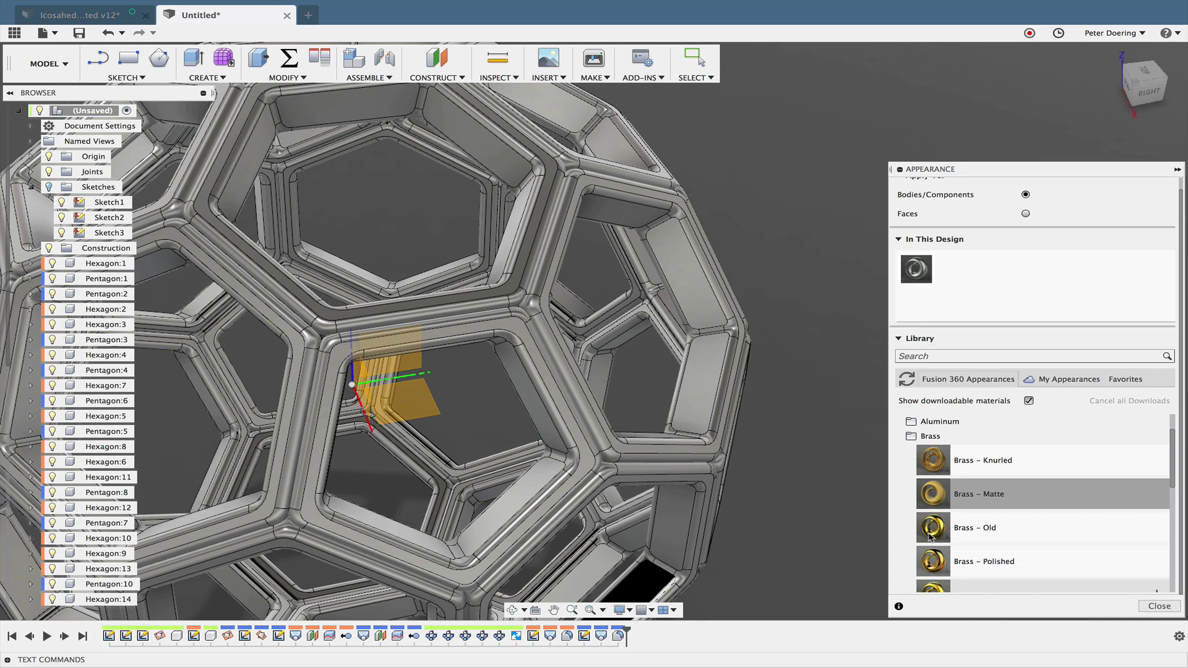
left_click_drag(848, 462, 731, 354)
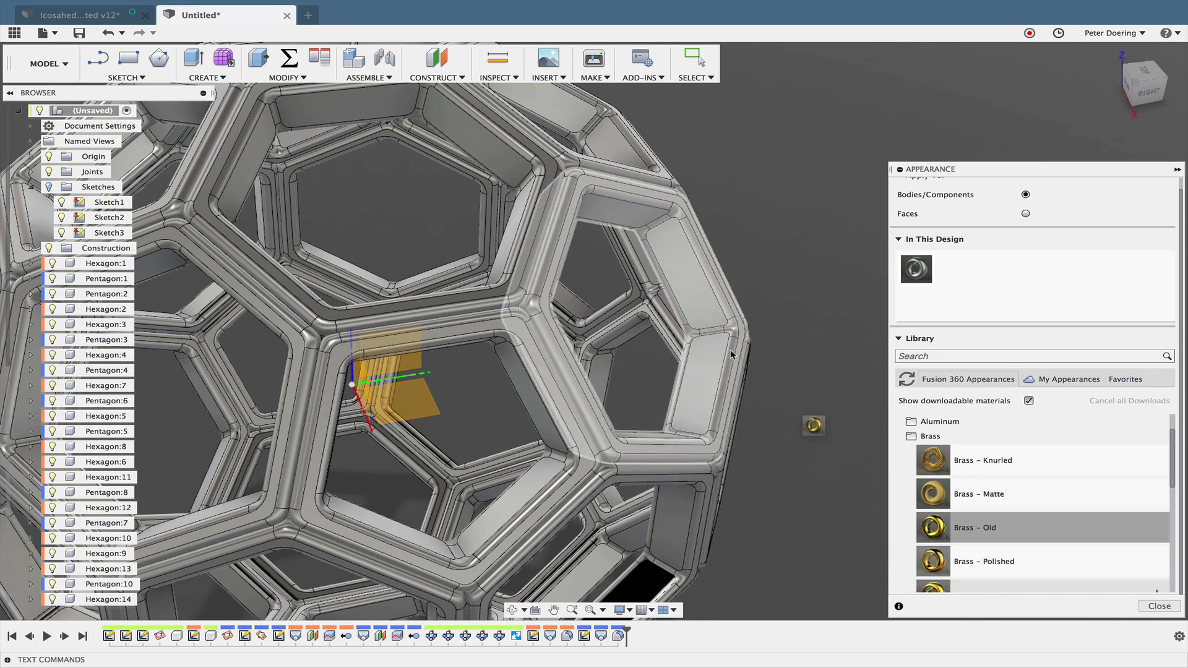
Step: Apply the Paint - Metal Flake (Blue) appearance from the Paint library to the pentagon frames
scroll(786, 424, "down", 5)
middle_click_drag(797, 426, 841, 387, "shift")
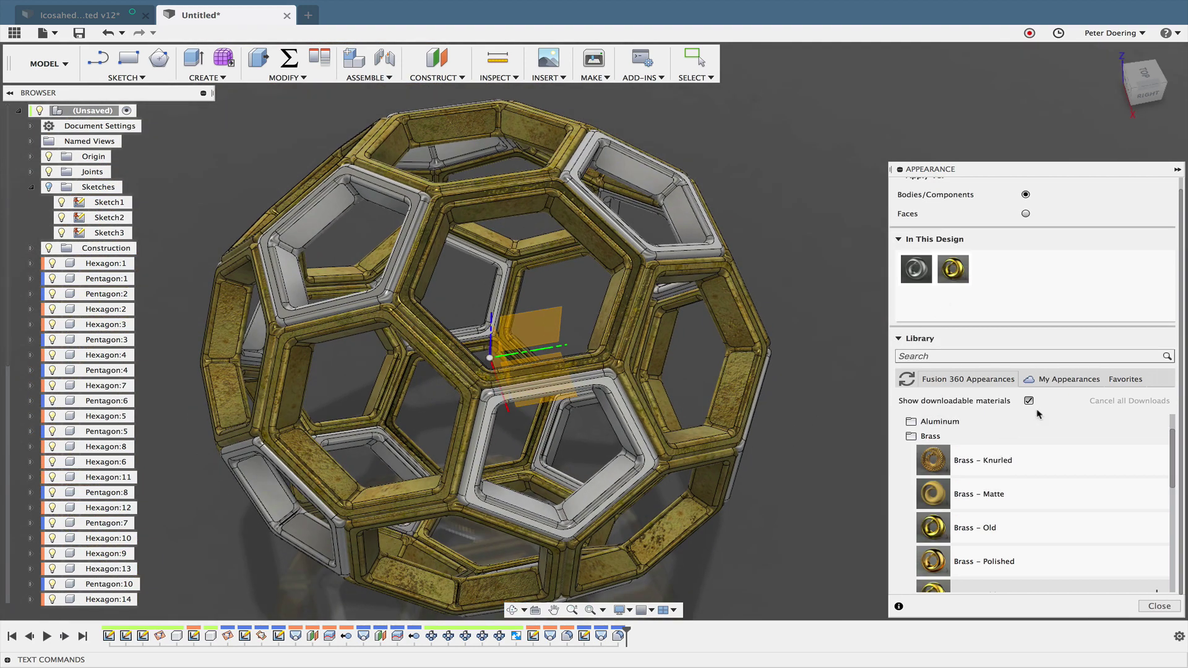
scroll(953, 443, "down", 3)
scroll(950, 442, "up", 3)
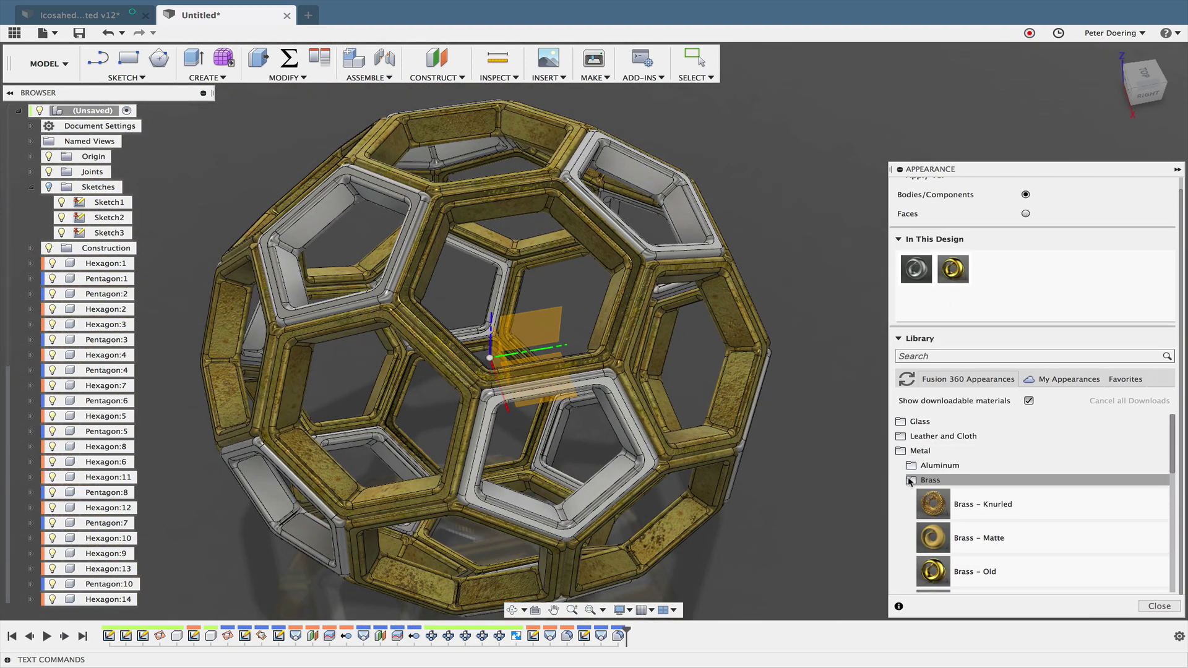
left_click(928, 480)
scroll(915, 483, "down", 1)
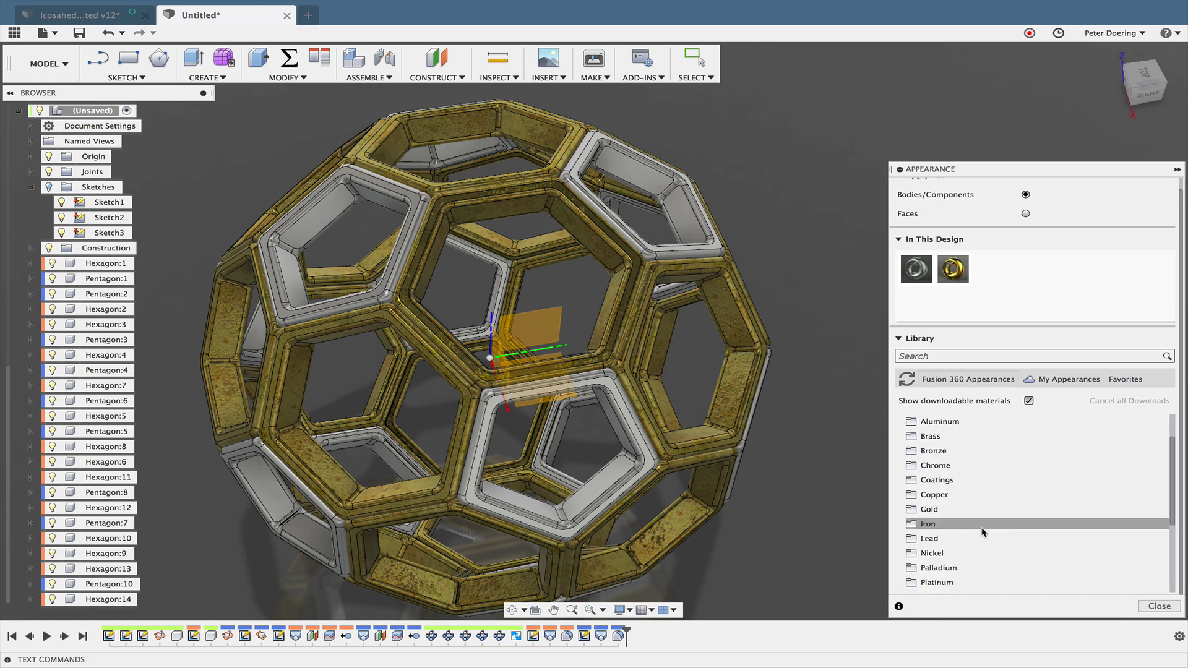
scroll(965, 529, "down", 2)
scroll(979, 524, "down", 1)
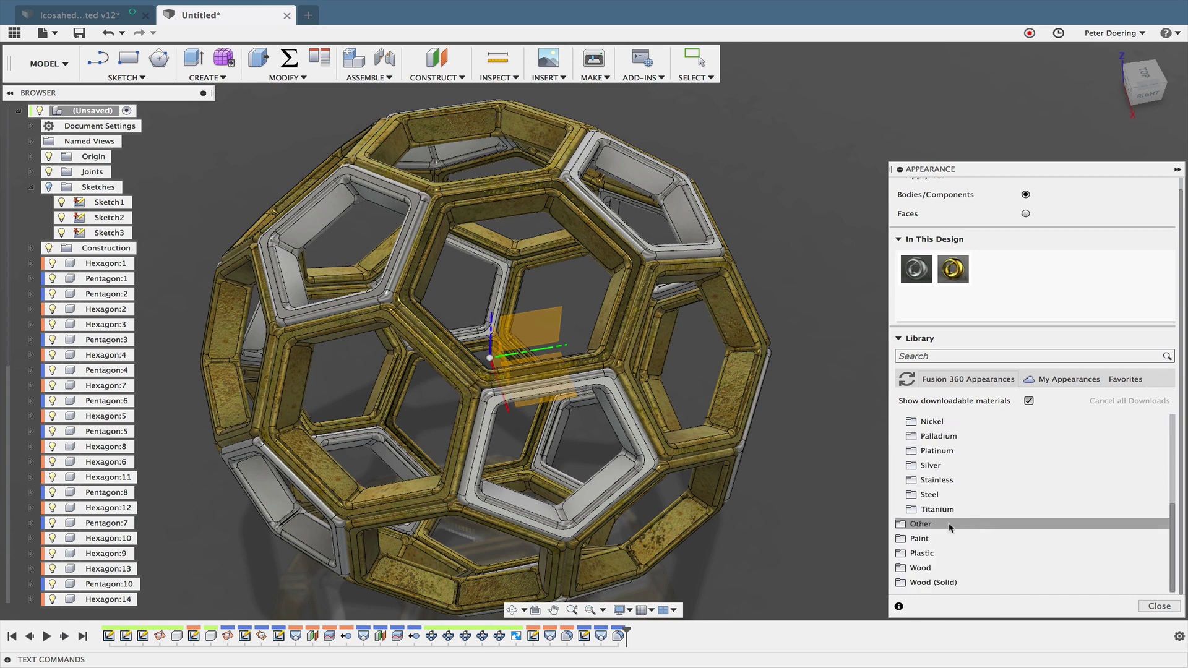
left_click(901, 539)
scroll(937, 542, "down", 1)
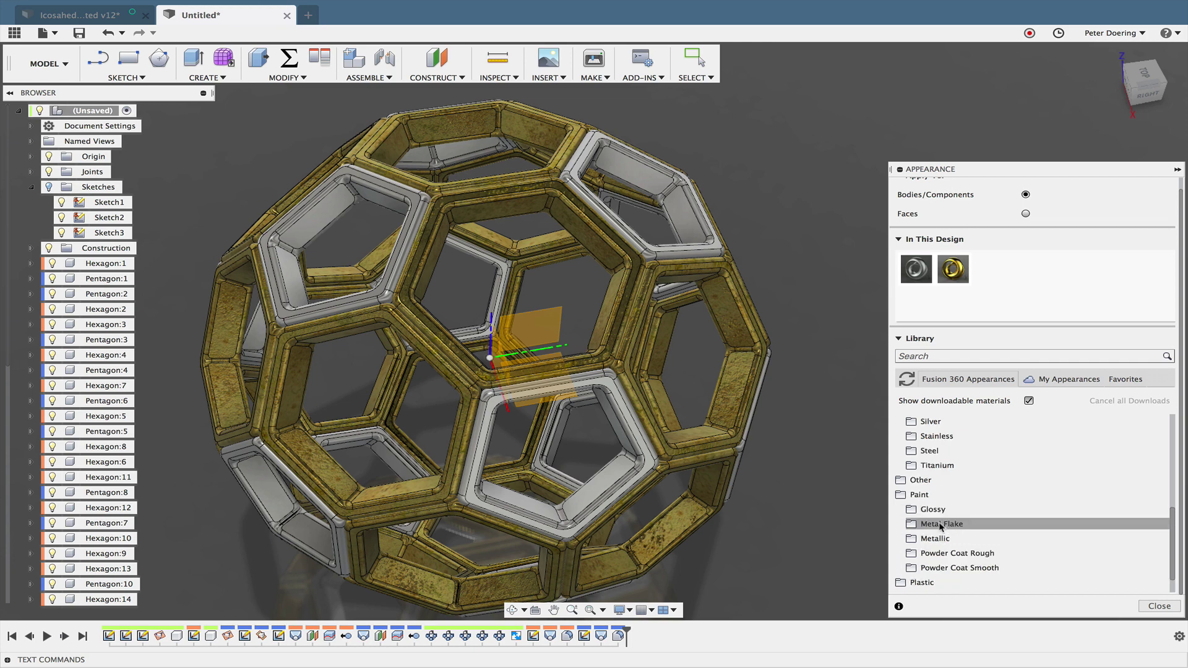
left_click(941, 525)
scroll(946, 531, "down", 1)
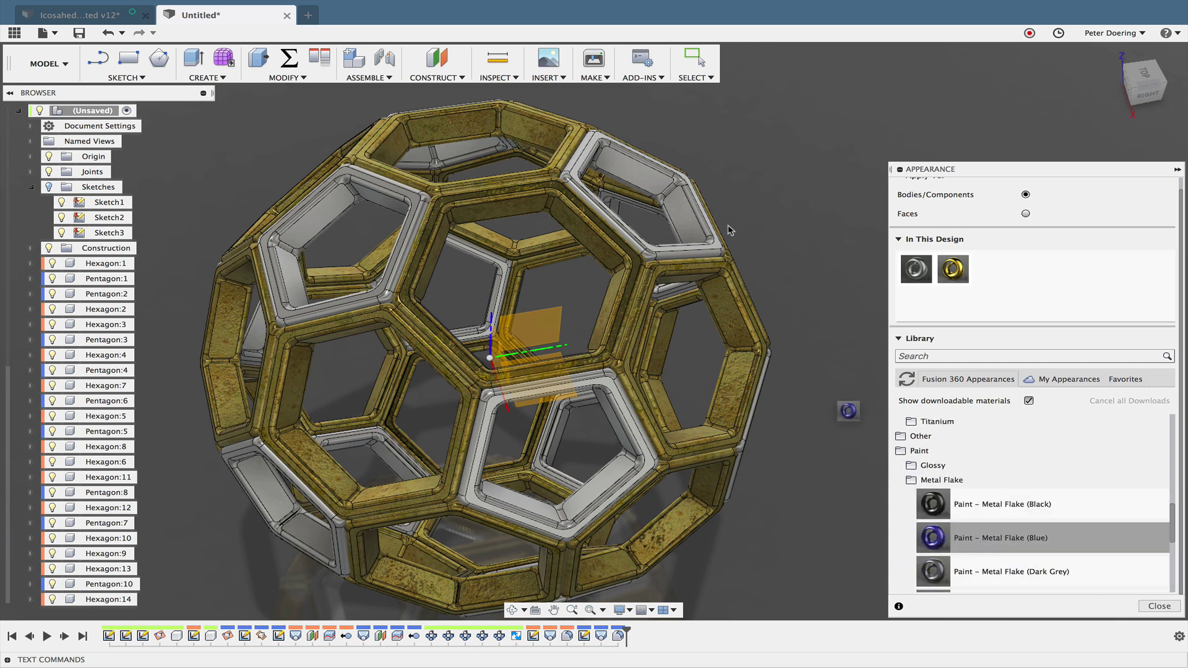
mouse_move(728, 226)
left_mouse_down()
mouse_move(681, 222)
mouse_move(687, 231)
left_mouse_up()
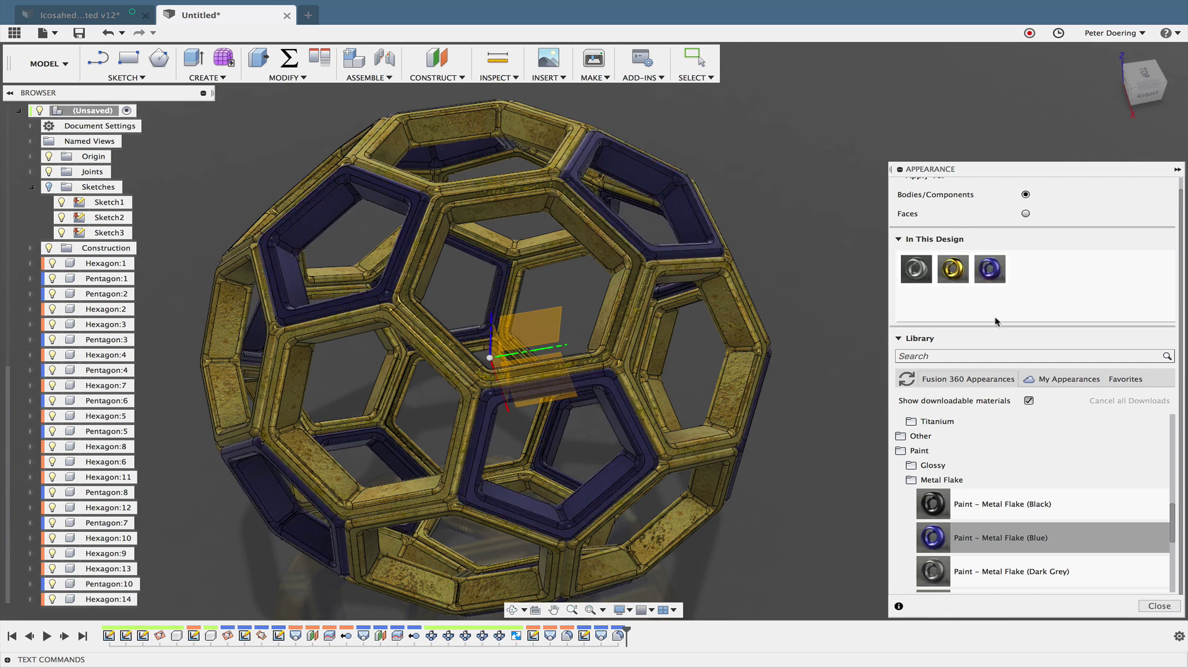
Step: Shift the Metal Flake (Blue) paint's hue to purple, about RGB 82, 47, 151, and close the Appearance settings
right_click(989, 272)
left_click(1012, 280)
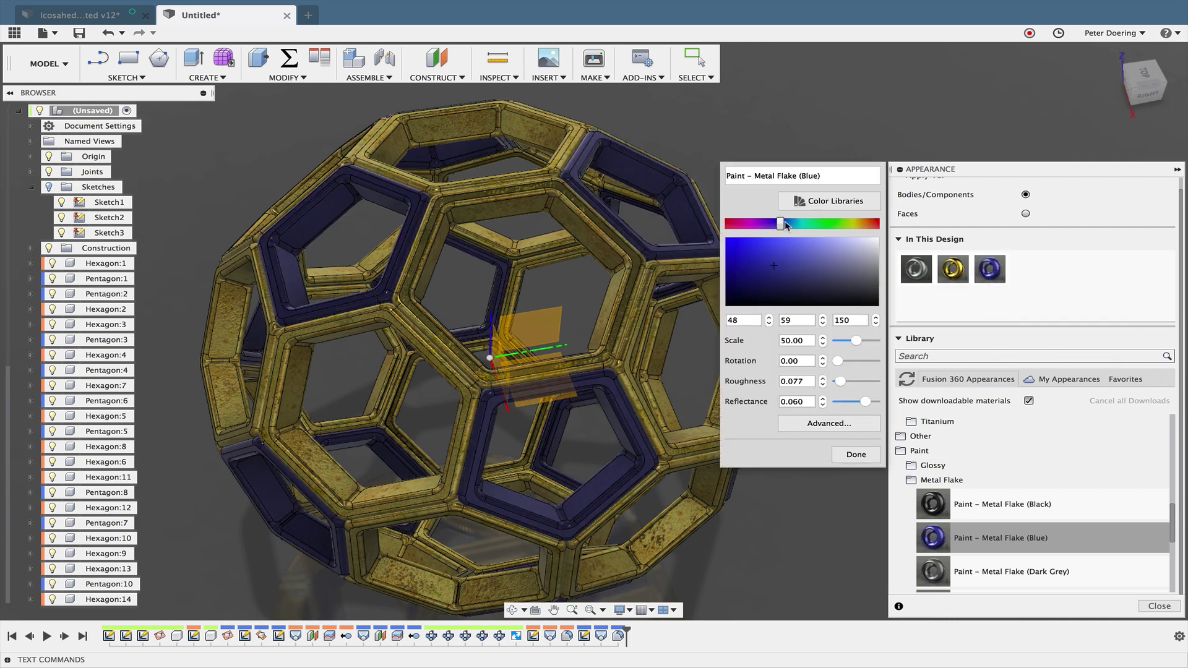
left_click_drag(780, 225, 776, 224)
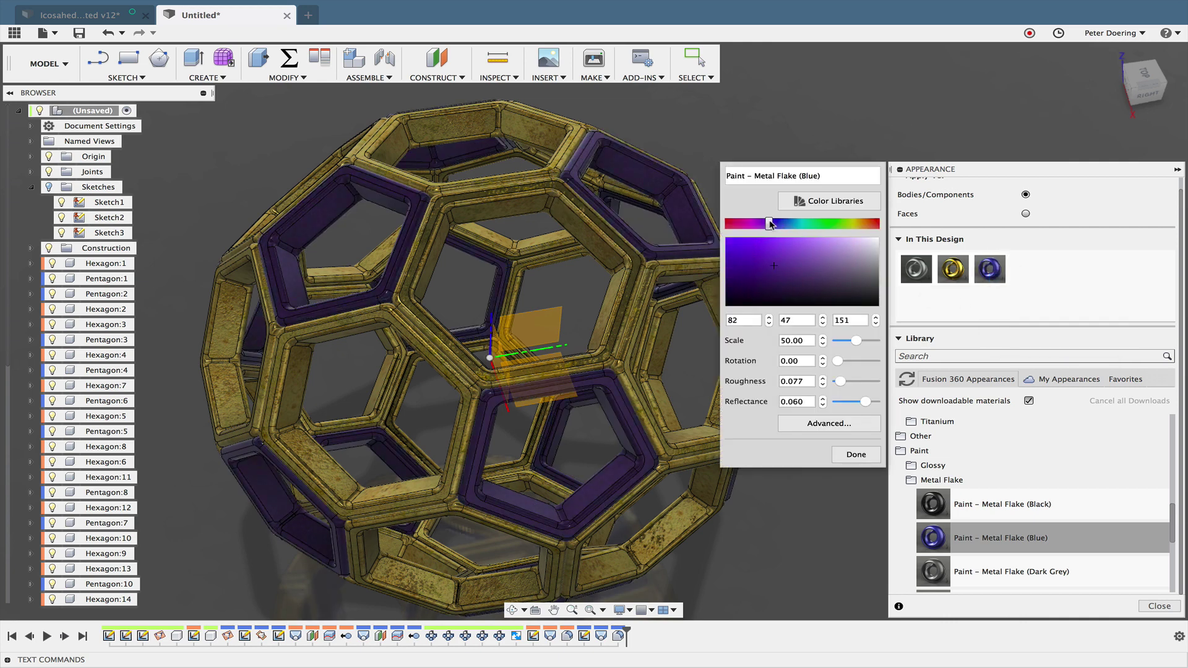
left_click(856, 456)
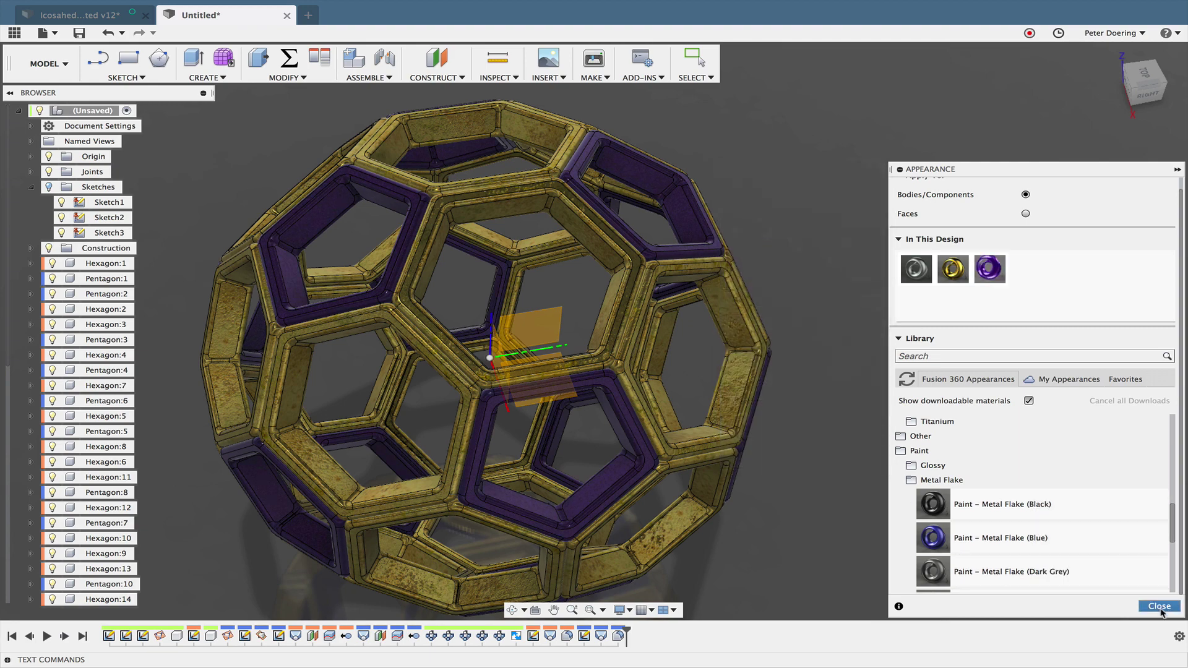
left_click(1158, 606)
Step: Switch from the Model workspace to the Render workspace with the whole shell framed
scroll(934, 359, "down", 3)
middle_click_drag(1063, 140, 1052, 162, "shift")
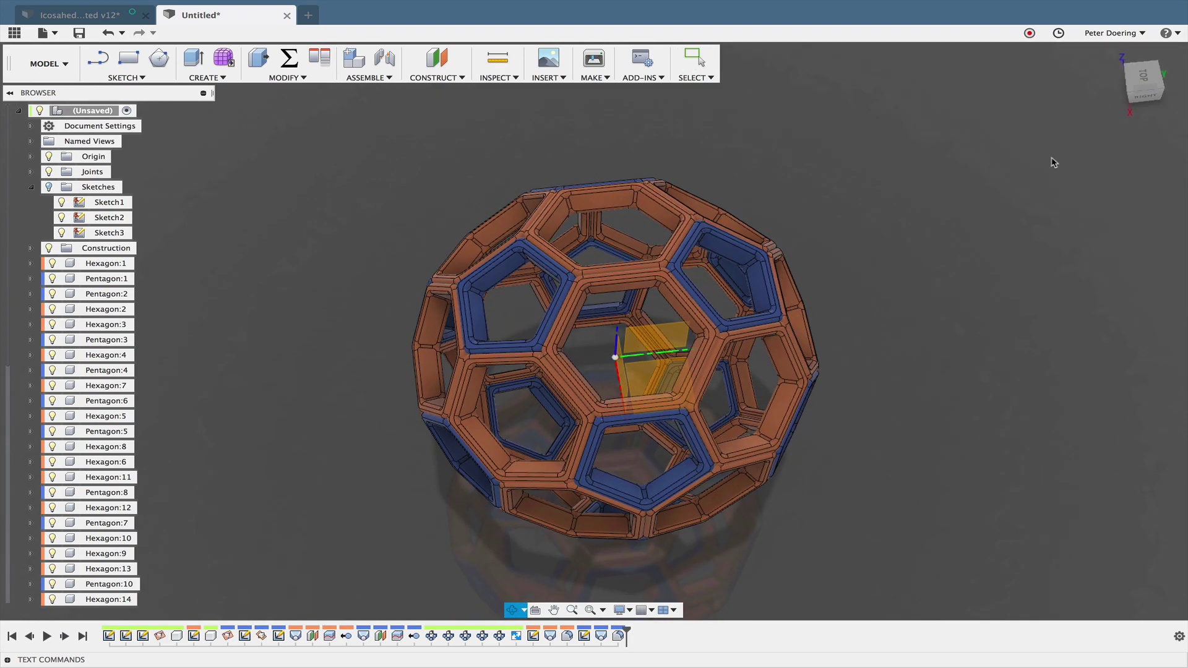
left_click(1111, 55)
scroll(756, 350, "down", 1)
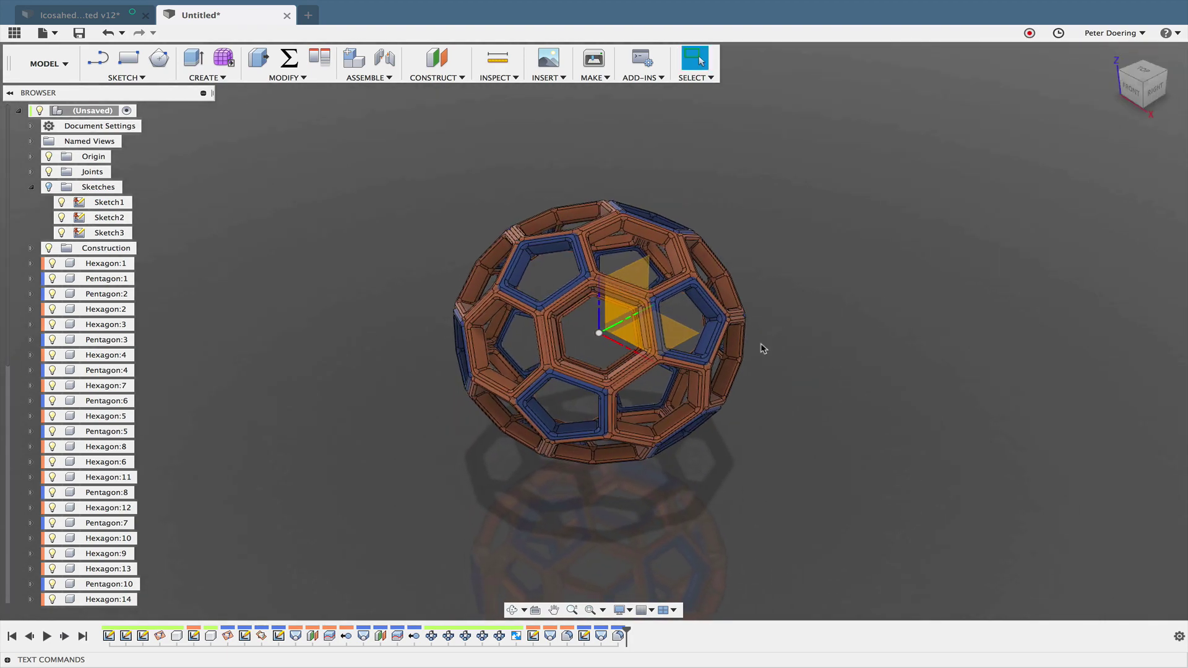
scroll(754, 351, "up", 3)
scroll(883, 361, "up", 3)
middle_click_drag(854, 357, 924, 387)
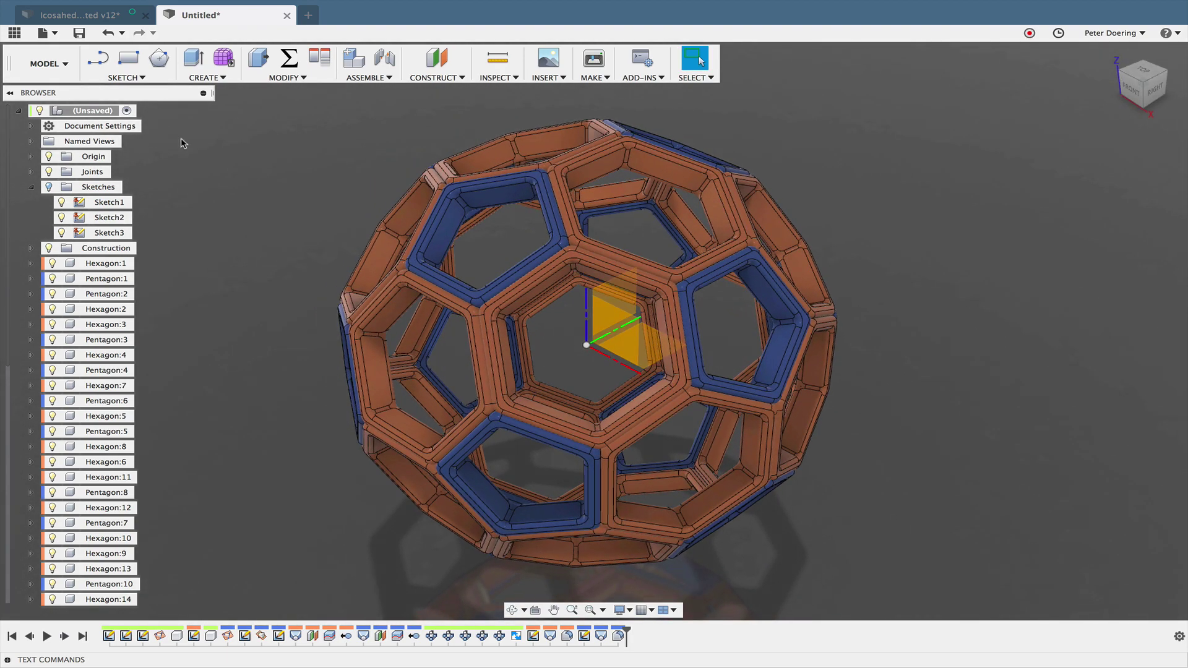
left_click(48, 64)
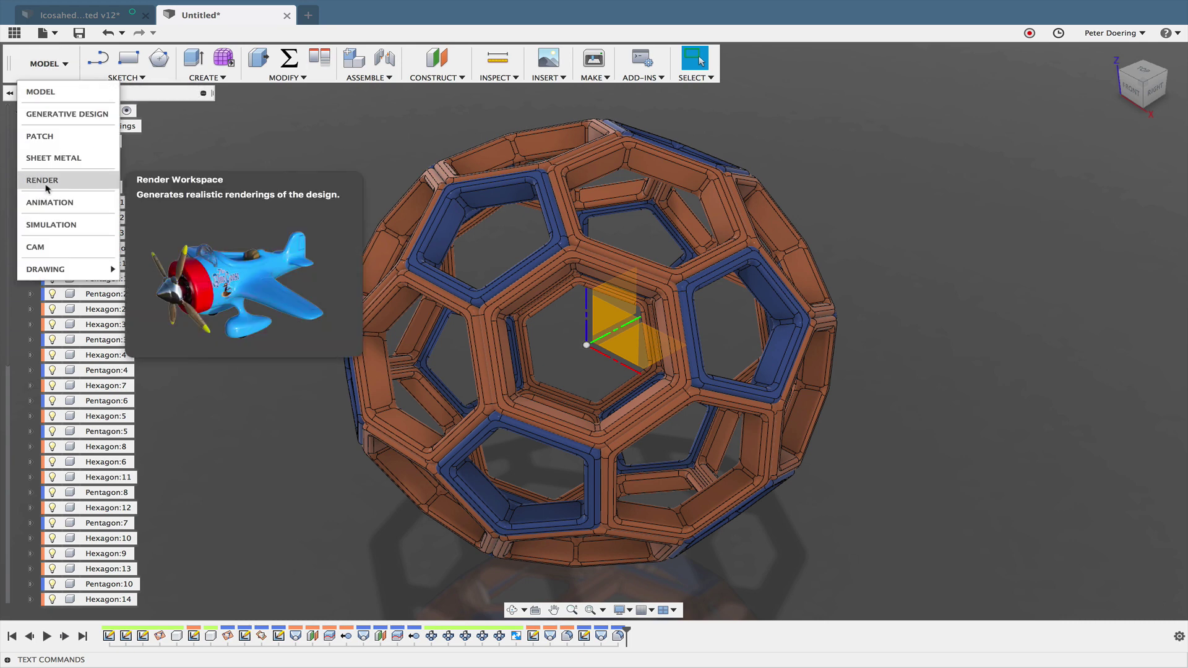
left_click(40, 180)
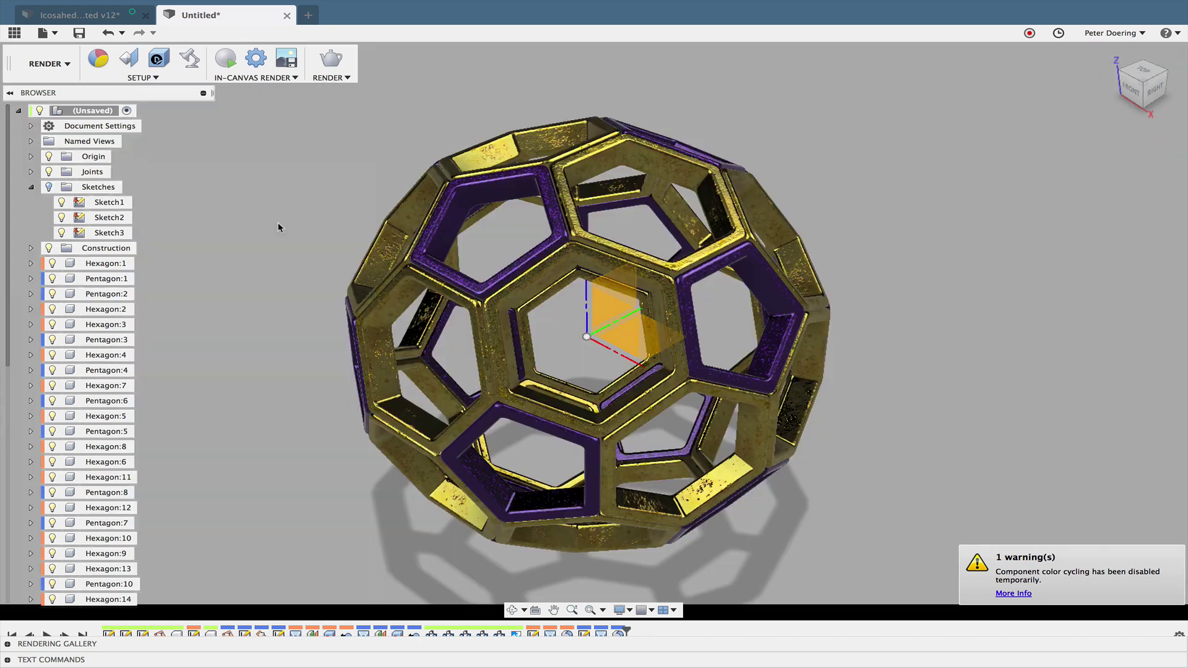
Step: Set the scene's solid background color to dark grey, RGB 63, 63, 63, and start an in-canvas render of the shell
left_click(189, 59)
left_click(1094, 298)
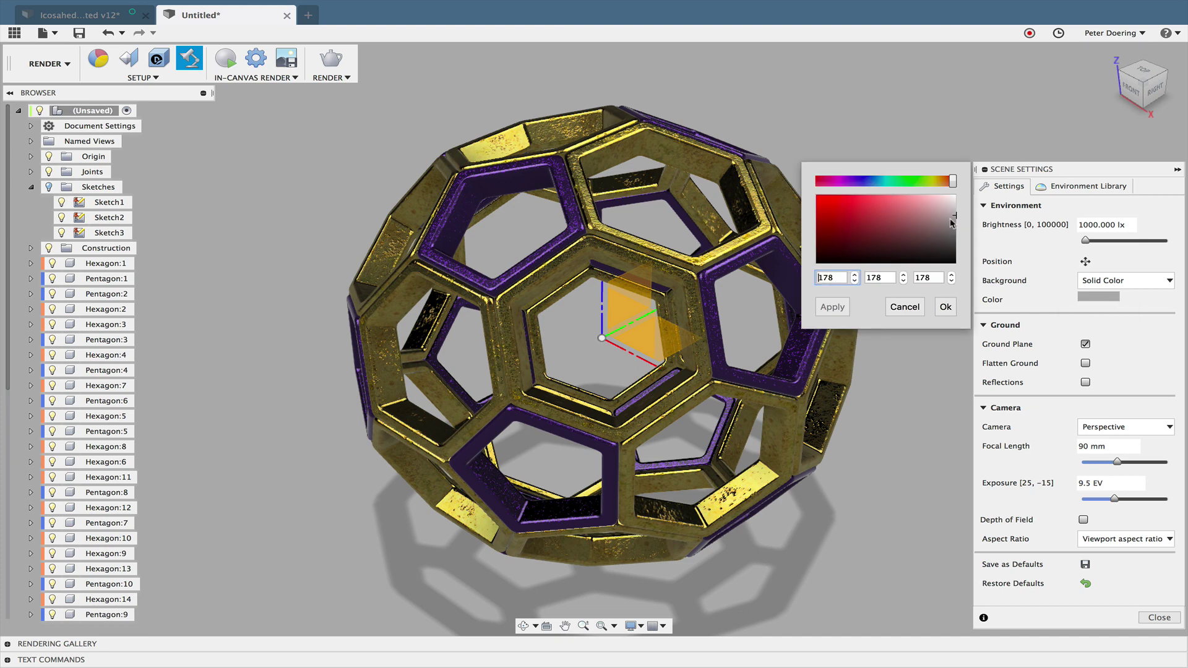
left_click_drag(955, 217, 959, 250)
left_click(945, 307)
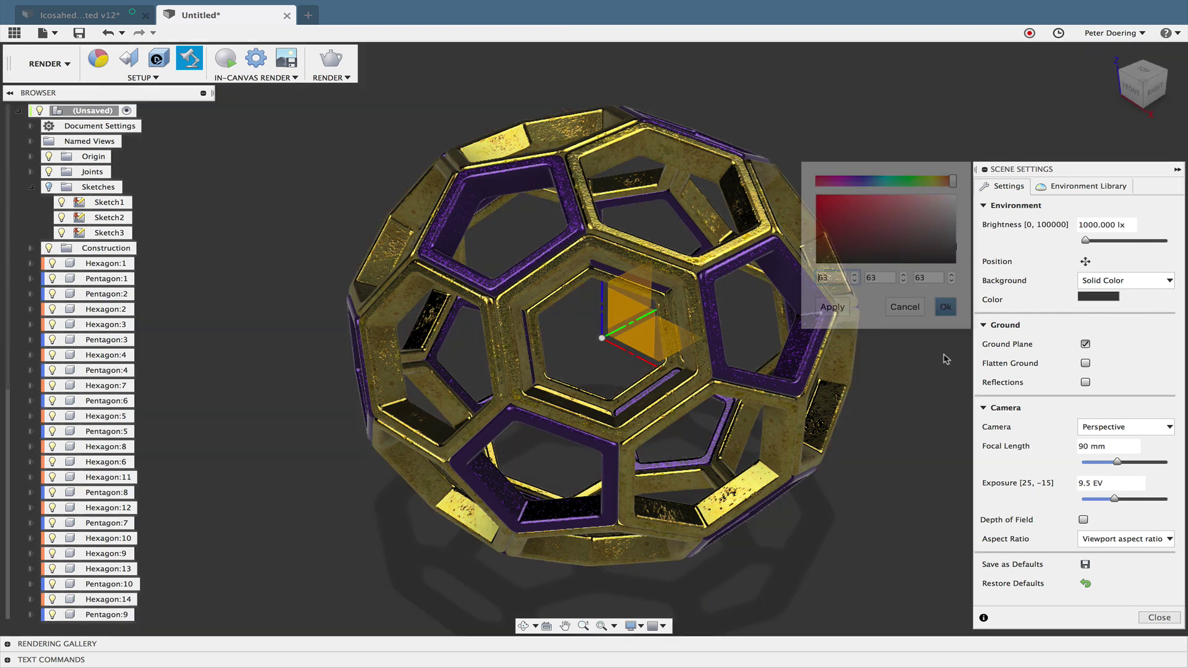
left_click(1158, 618)
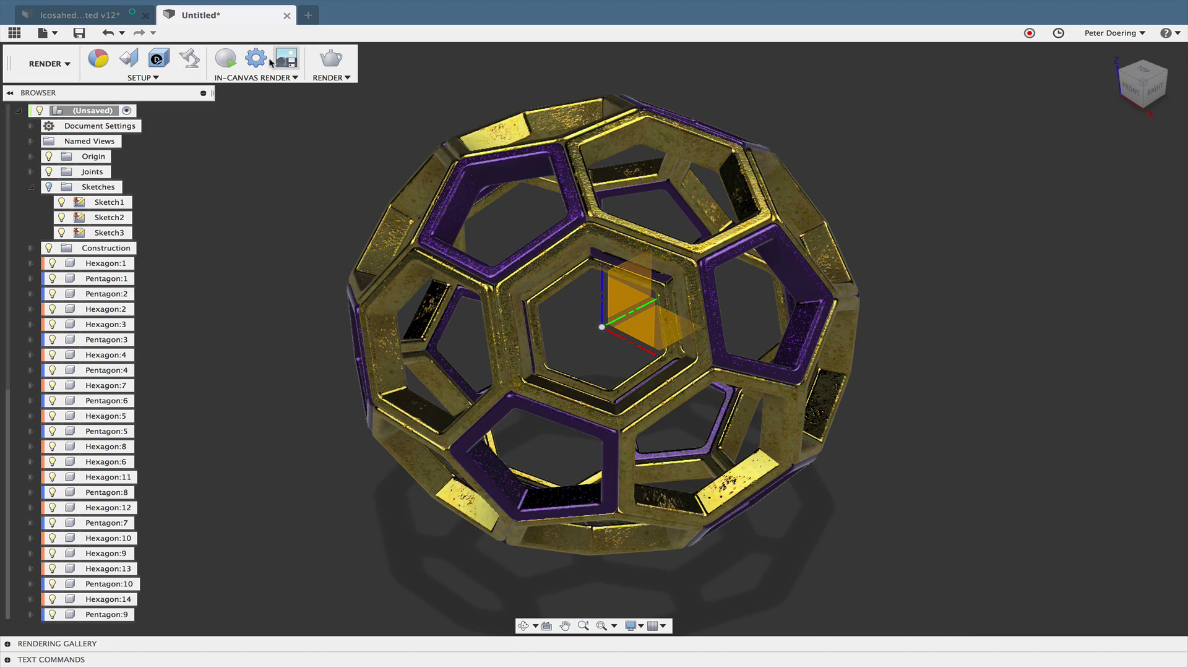
left_click(226, 65)
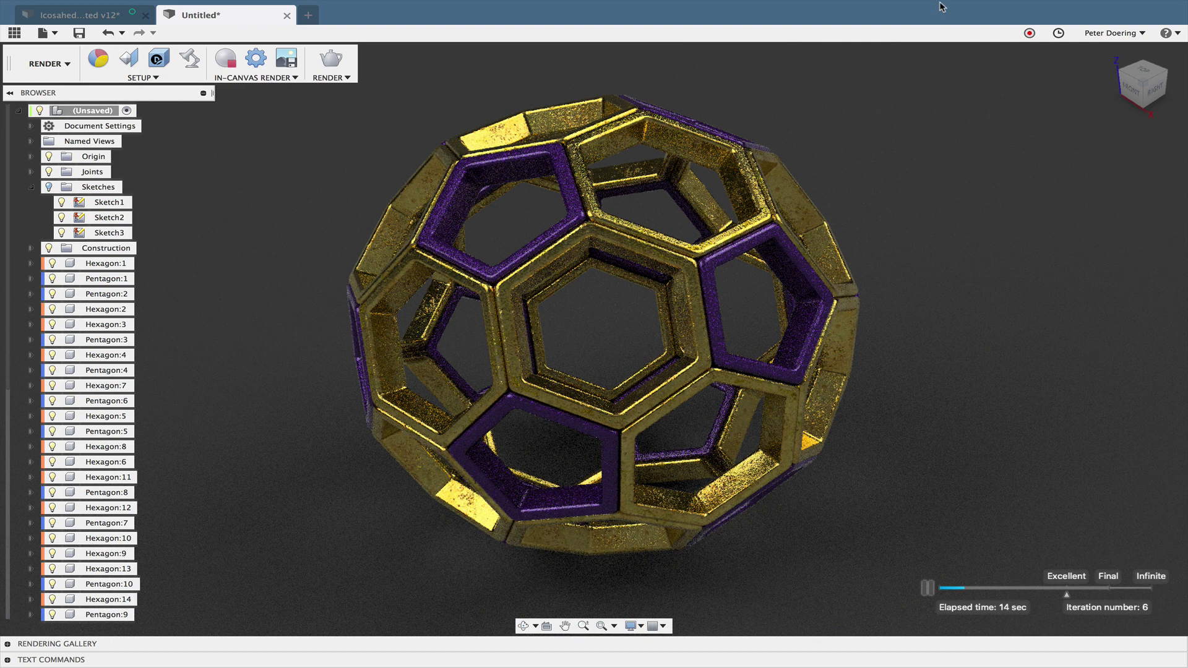
mouse_move(953, 2)
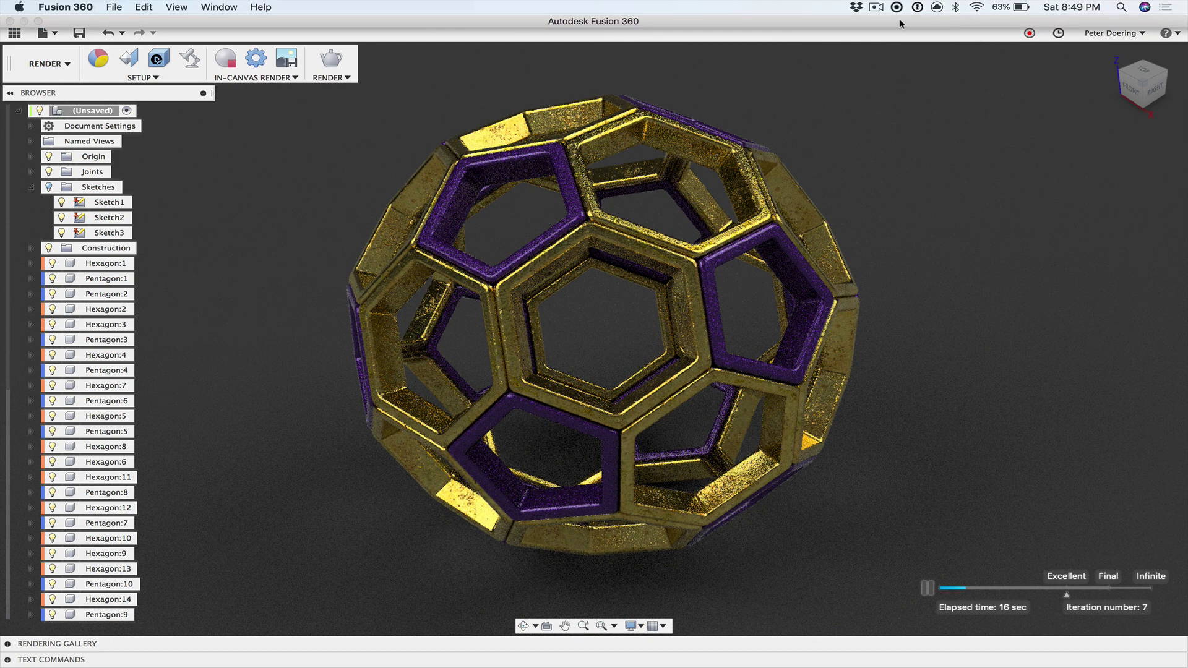
left_click(877, 8)
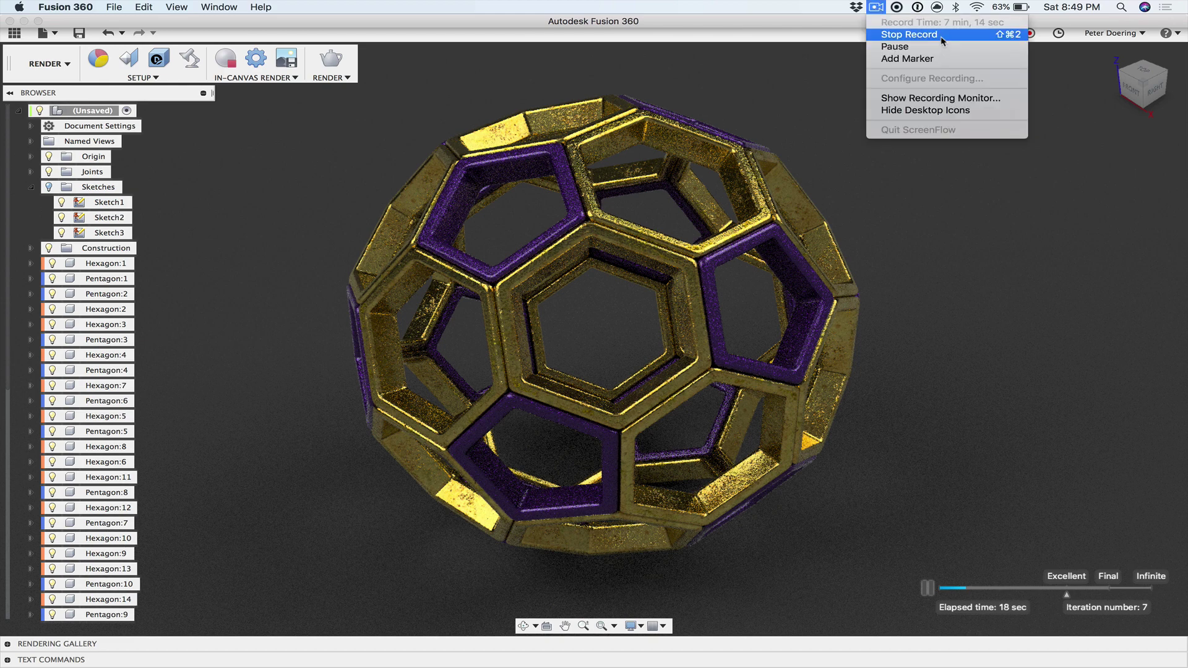